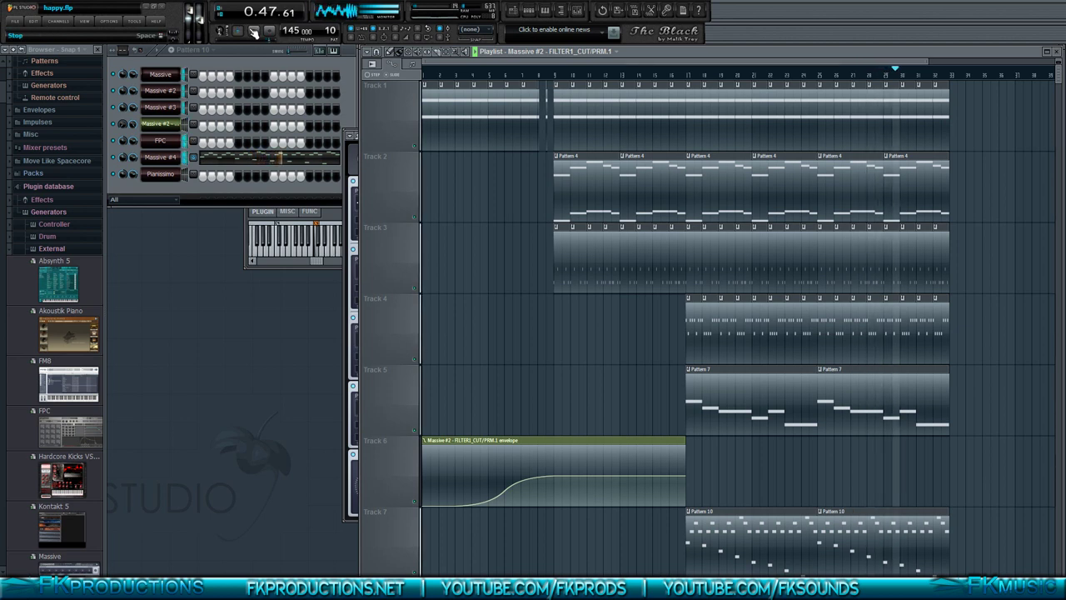
Step: Stop the song playback and collapse the list of External generator plugins
key("space")
mouse_move(434, 61)
left_mouse_down()
mouse_move(528, 64)
mouse_move(433, 65)
left_mouse_up()
scroll(664, 164, "down", 6)
scroll(665, 165, "up", 7)
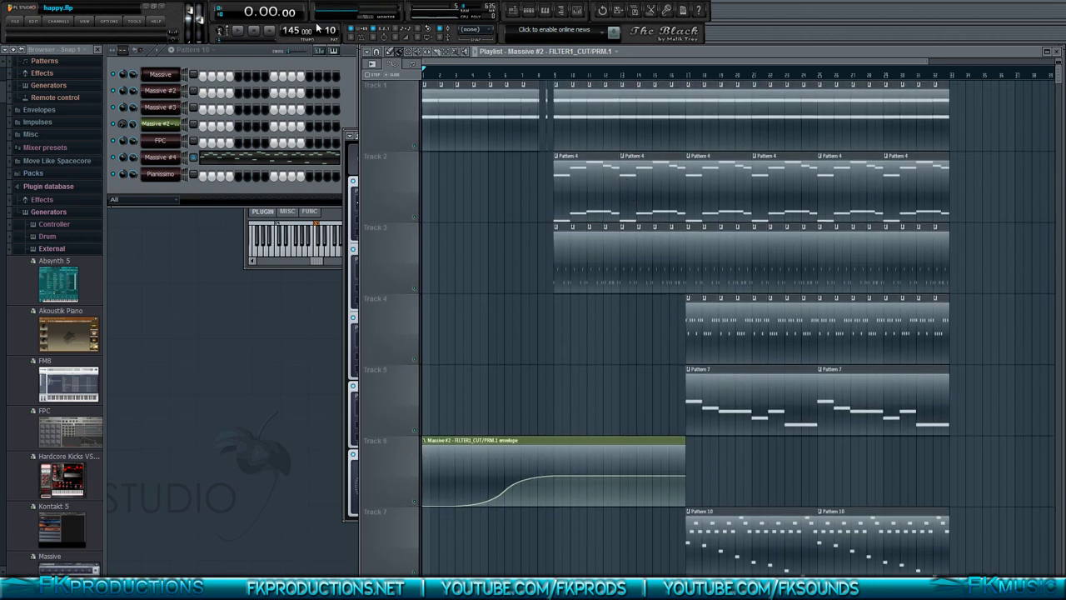
left_click(50, 249)
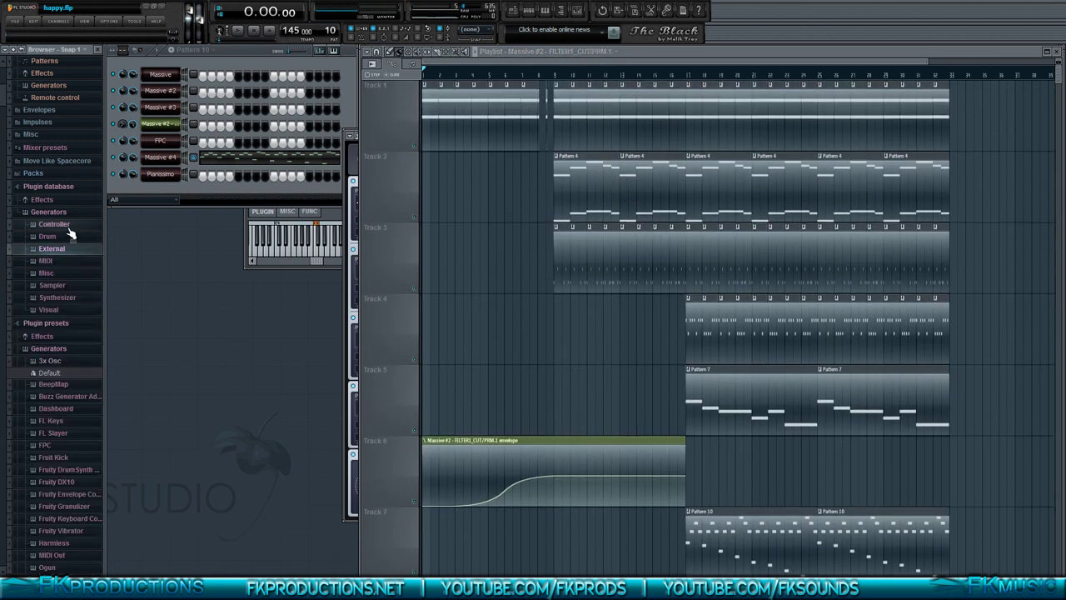
Step: Start a new project, saving the changes to happy.flp
left_click(14, 21)
left_click(25, 33)
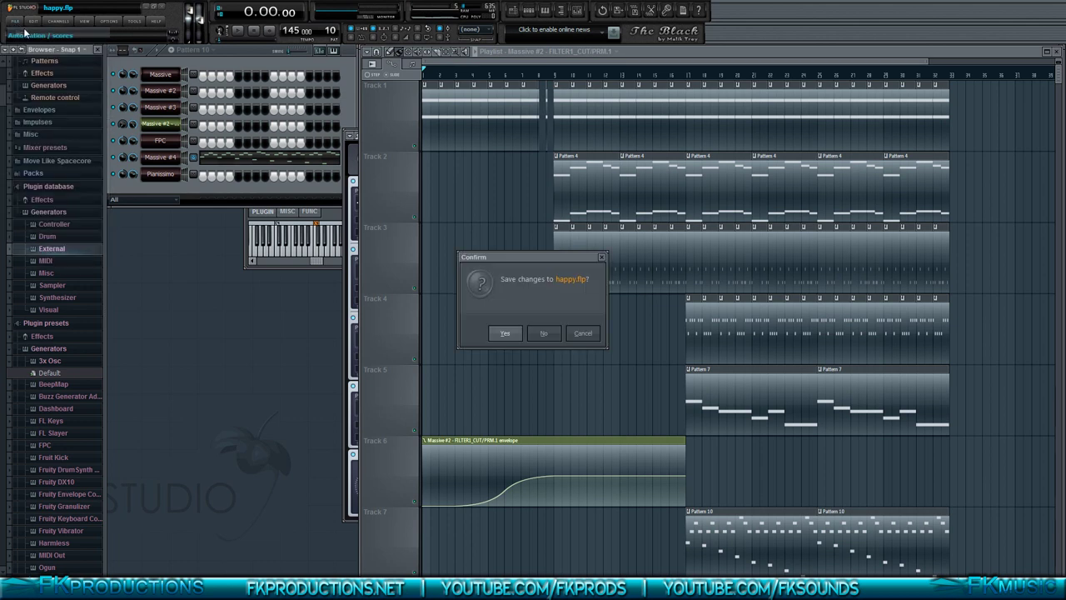
left_click(506, 334)
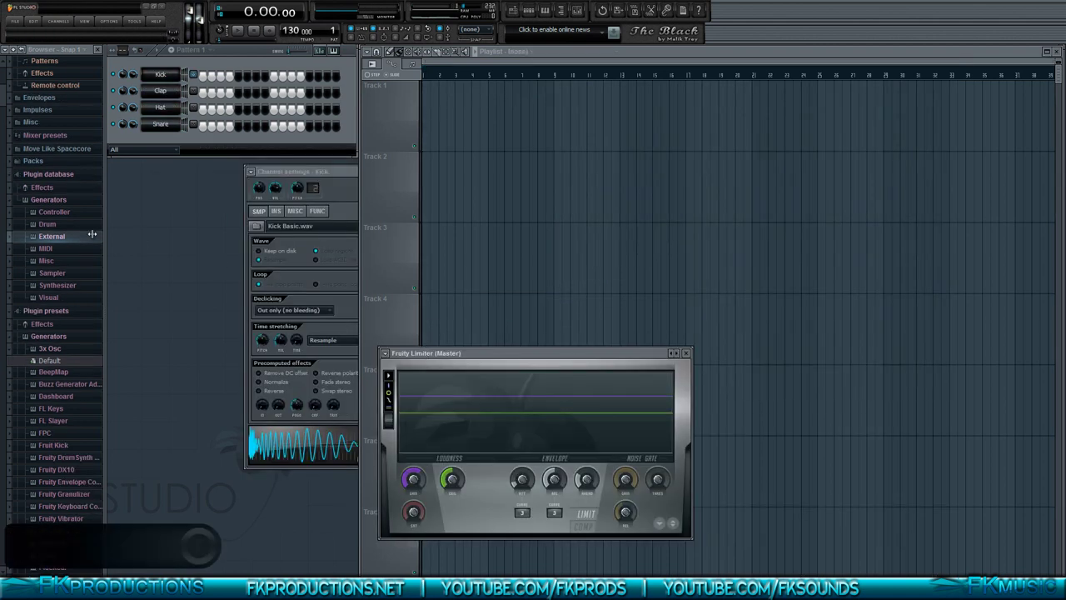
Step: Replace the default Kick, Clap, Hat and Snare channels with a single FPC channel and audition its Floor Tom pad
right_click(171, 88)
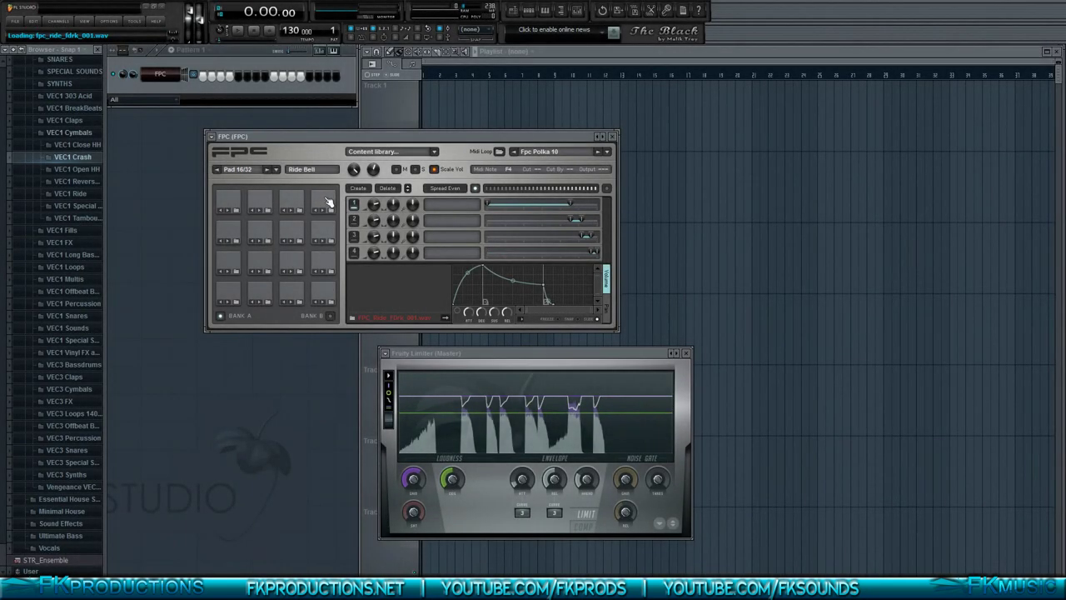
left_click(330, 239)
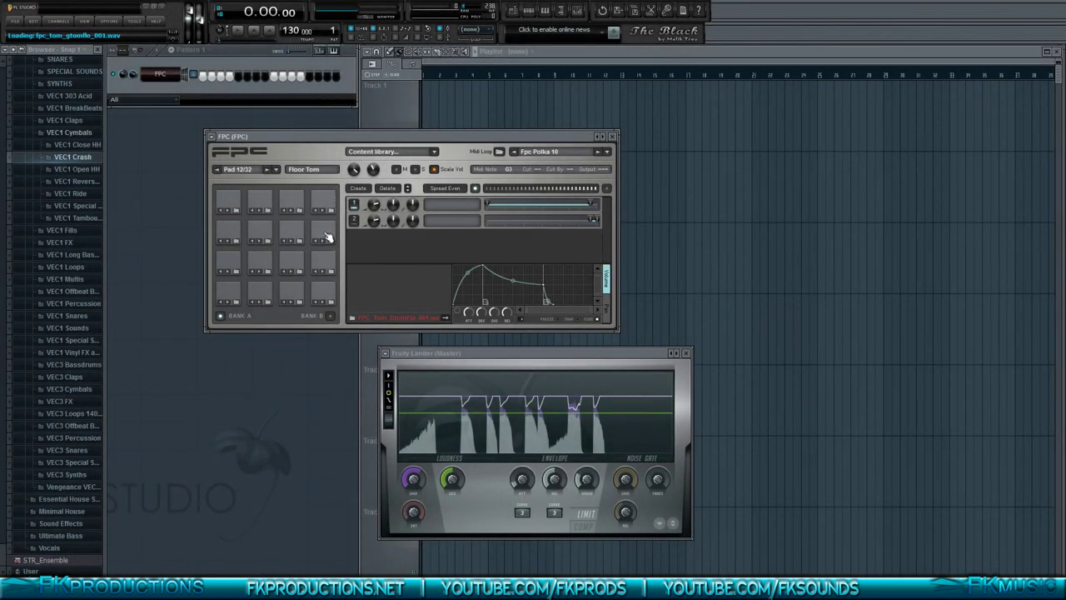
Step: Audition several special hi-hat samples from the VEC1 Cymbals folder, including SpecialHH 15 and SpecialHH 17, and collapse the folders
left_click(76, 206)
left_click(77, 301)
left_click(73, 330)
left_click(72, 375)
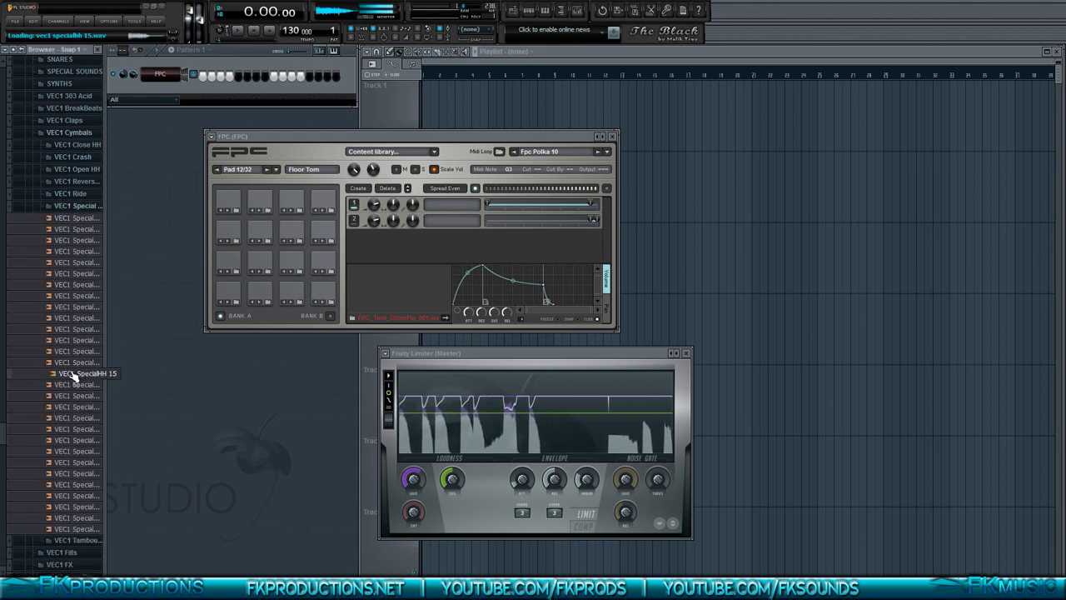
left_click(73, 375)
left_click(74, 397)
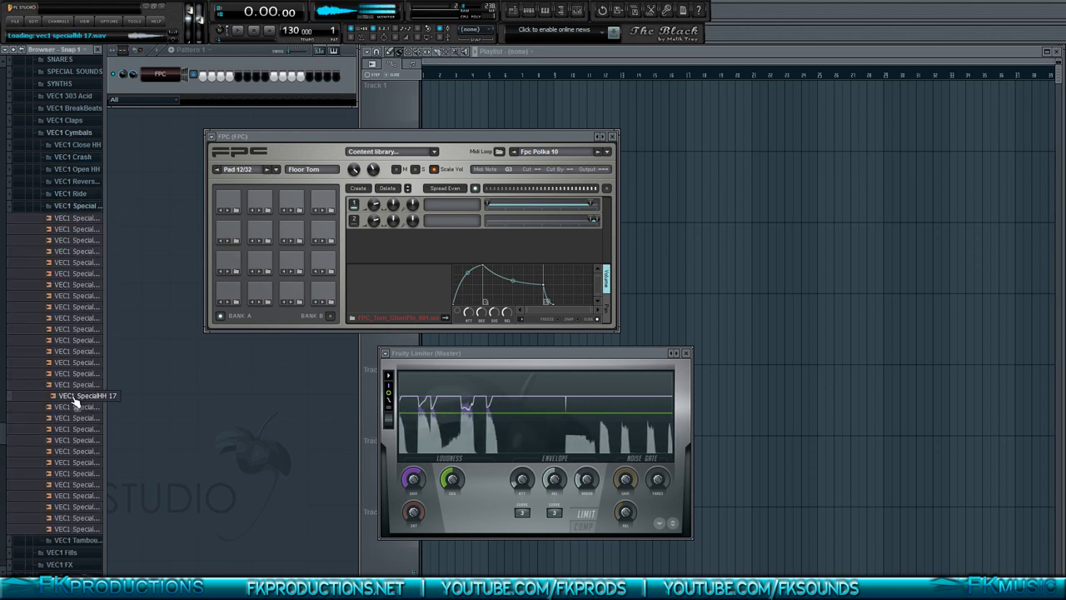
left_click(77, 207)
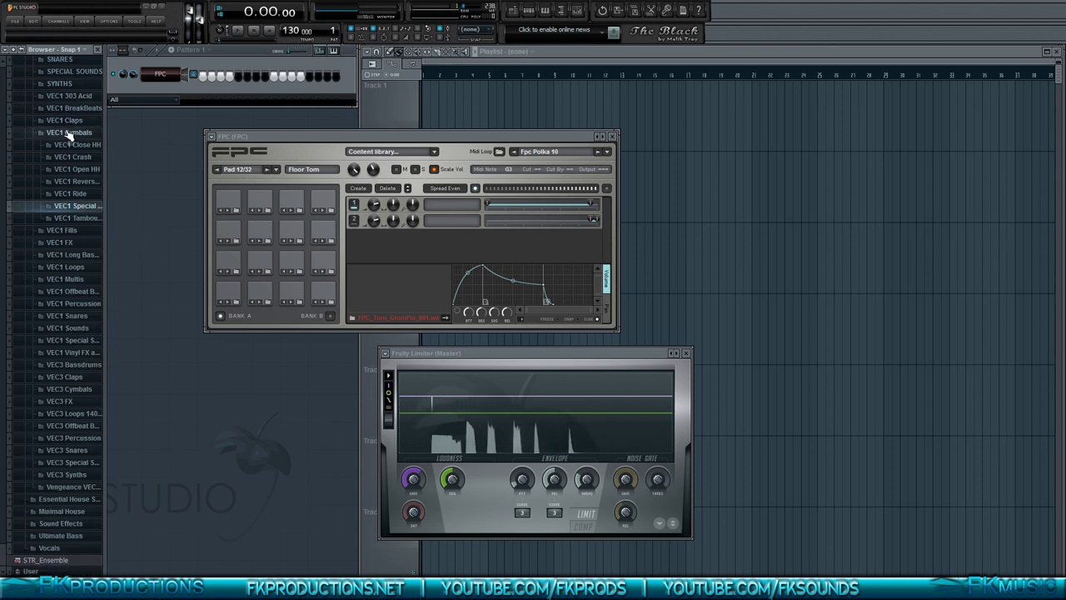
left_click(70, 131)
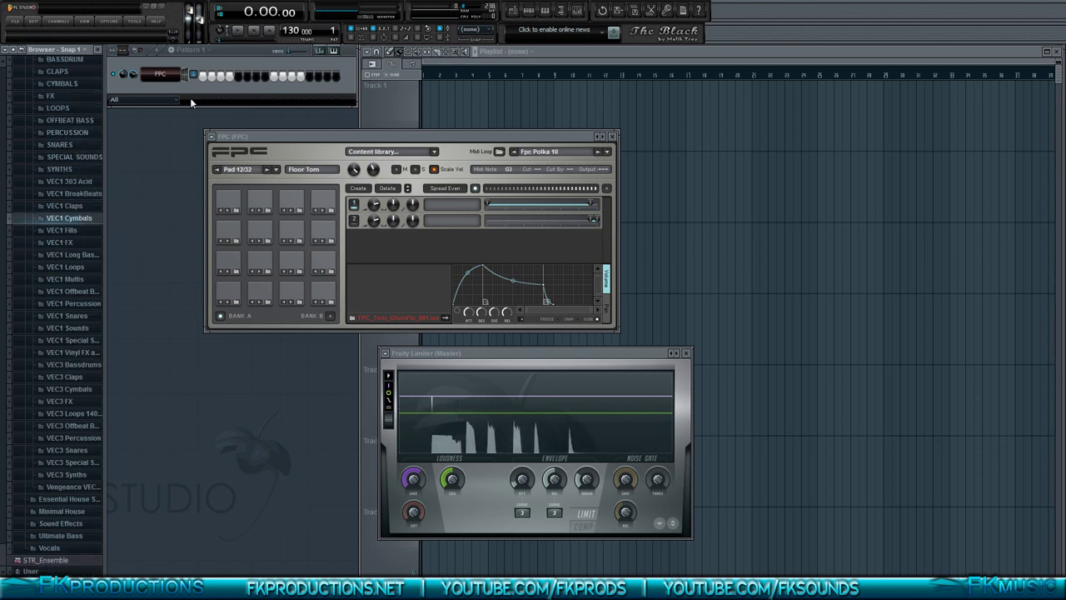
Step: Move the FPC window lower and add Massive from the External generators as a channel below FPC
left_click_drag(264, 136, 197, 236)
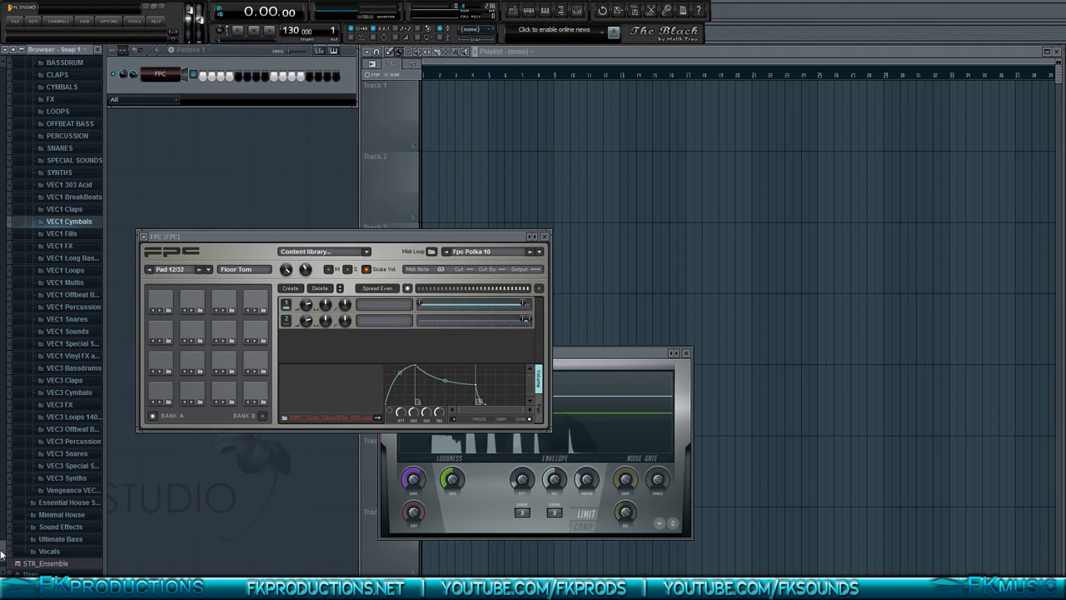
scroll(33, 429, "up", 5)
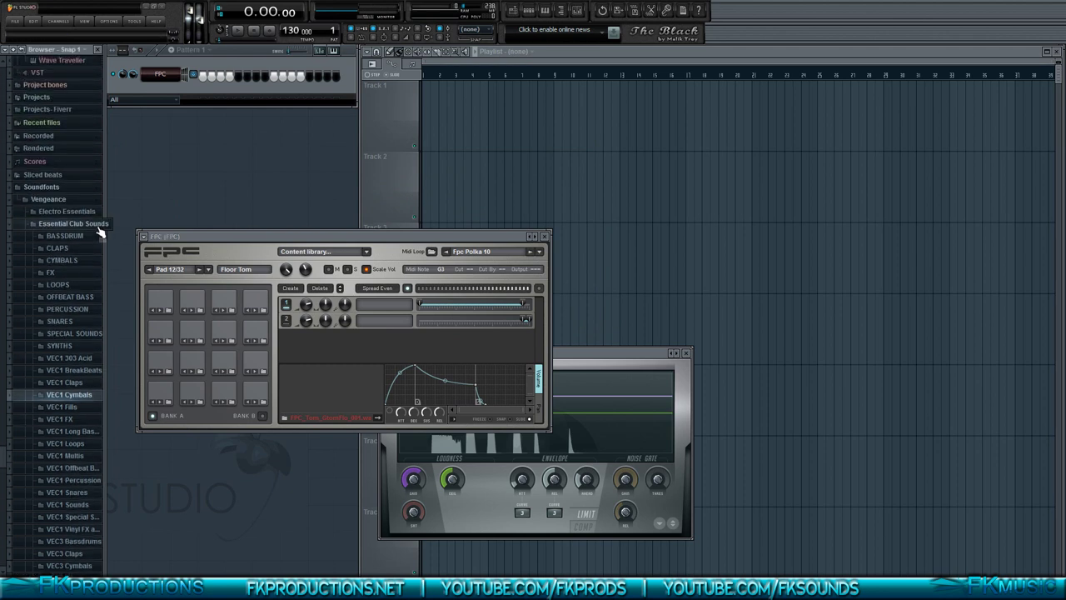
scroll(100, 232, "up", 7)
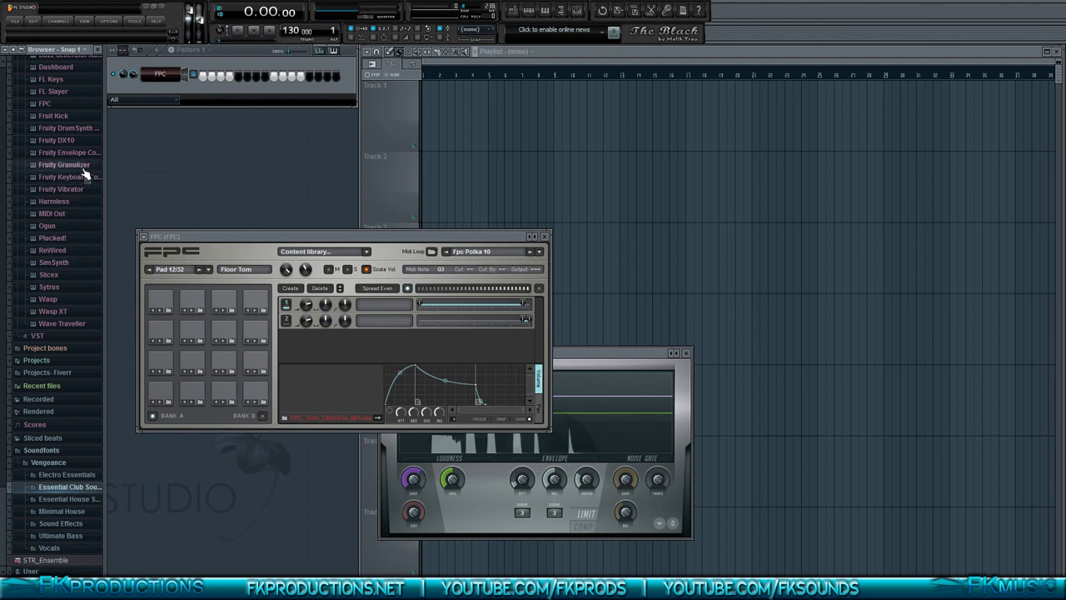
scroll(83, 179, "up", 10)
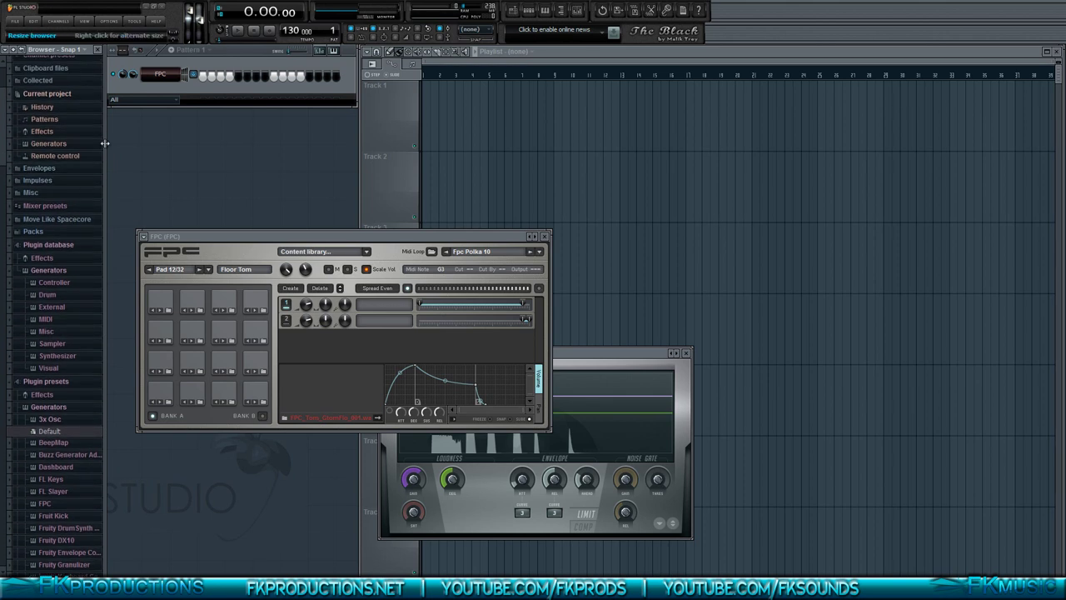
left_click(89, 406)
scroll(77, 358, "up", 1)
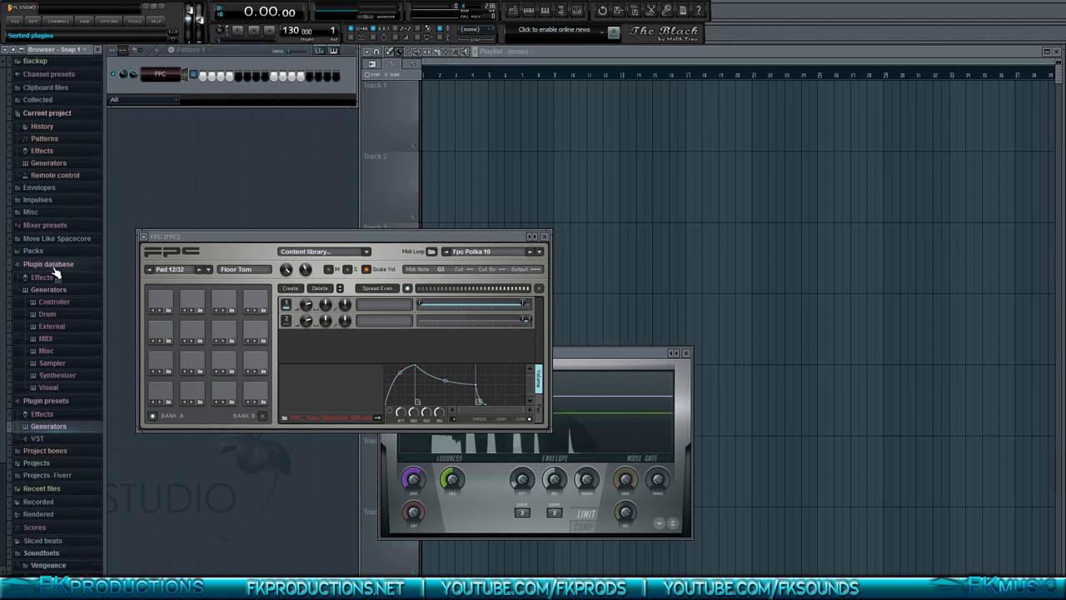
left_click(50, 325)
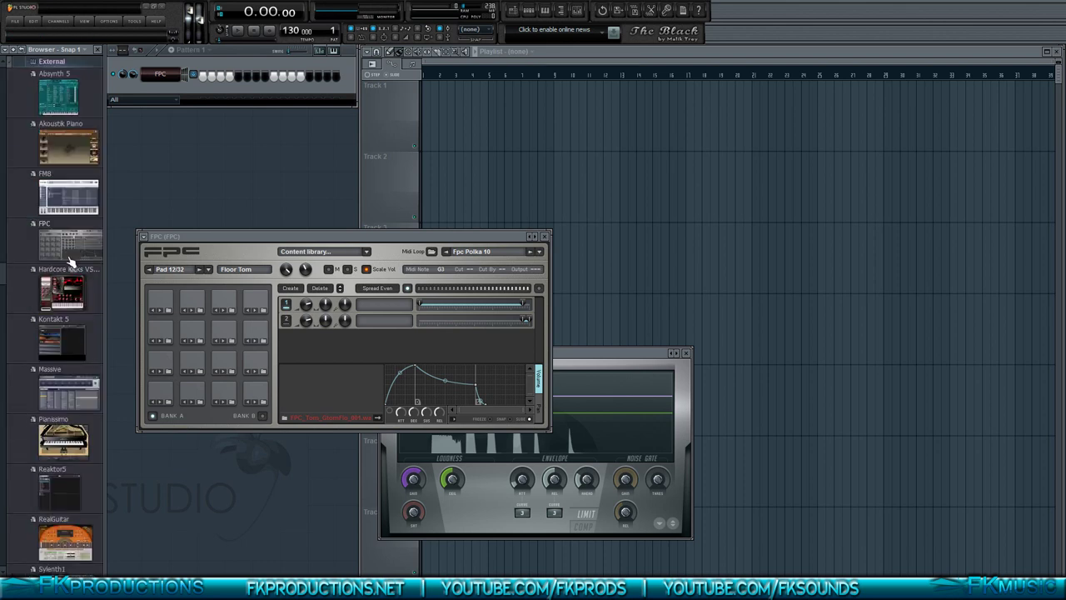
left_click_drag(72, 396, 162, 89)
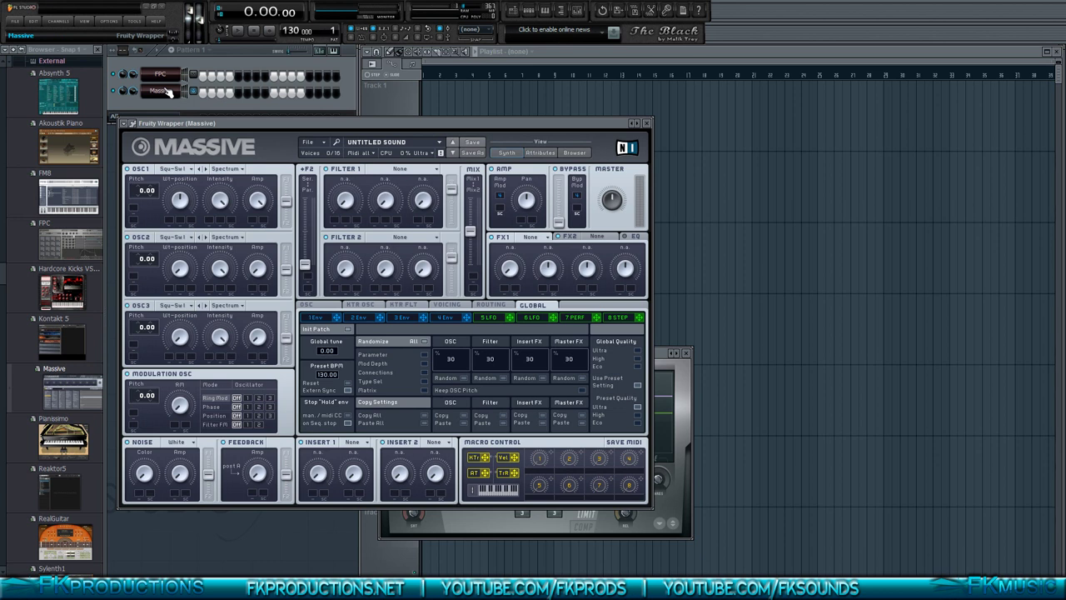
Step: Look through Massive's preset list and load preset 17
left_click(440, 144)
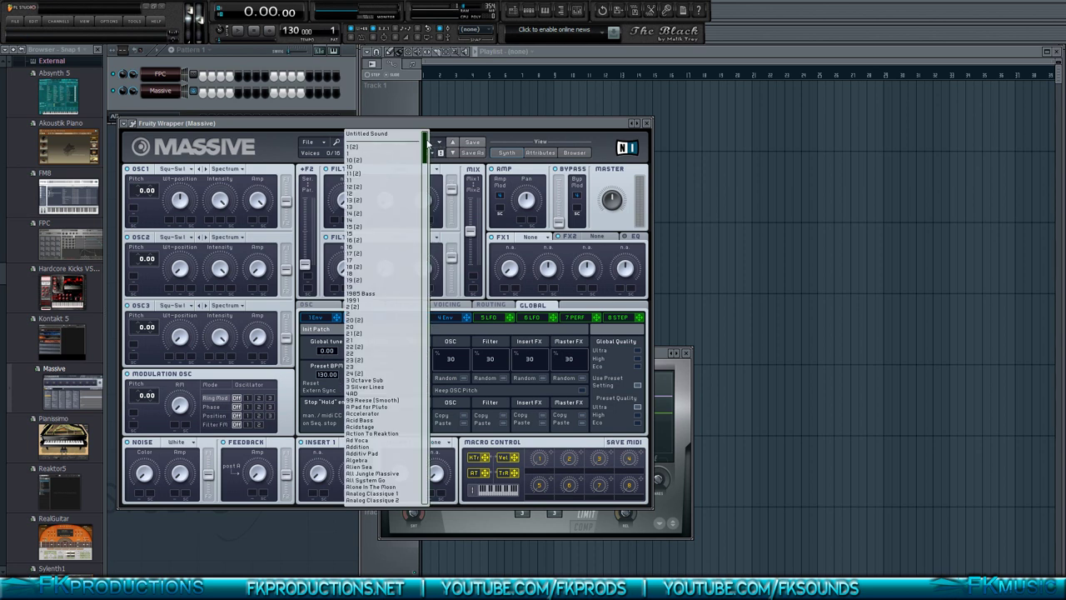
left_click_drag(425, 151, 408, 475)
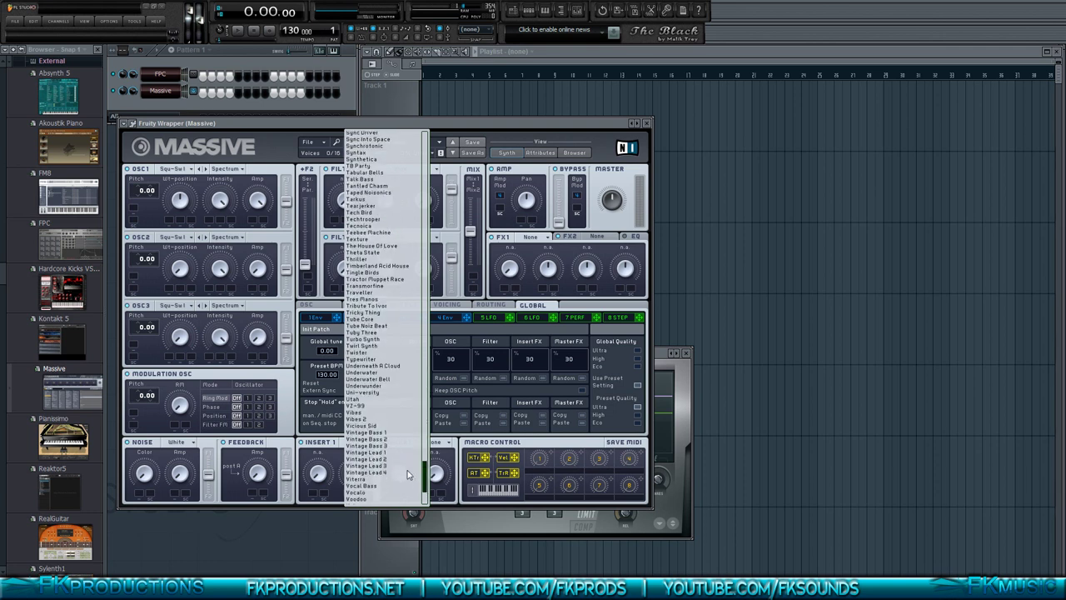
scroll(408, 475, "down", 3)
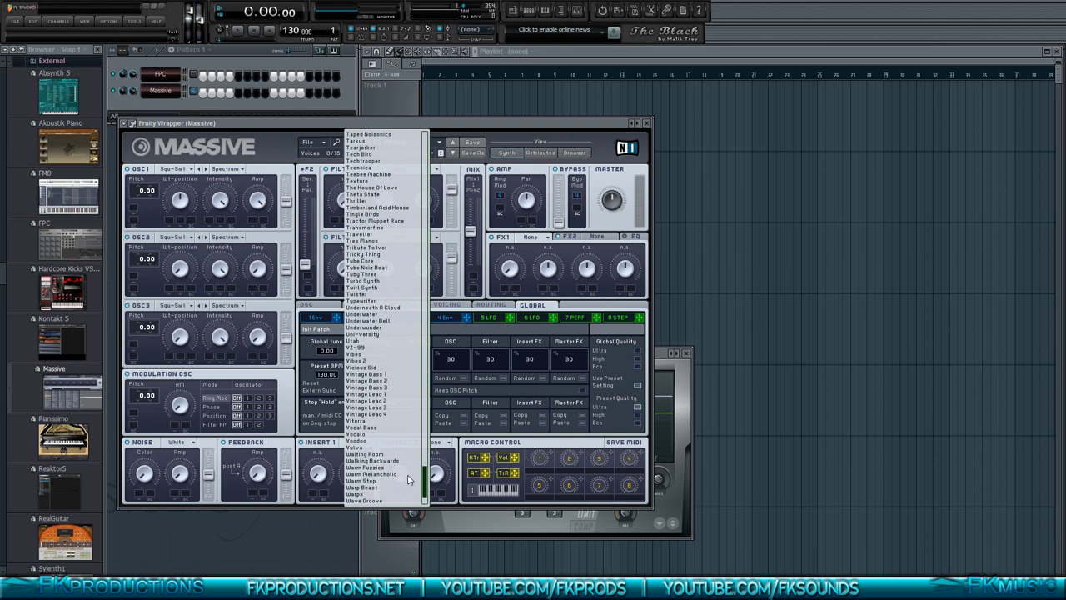
left_click_drag(408, 479, 398, 112)
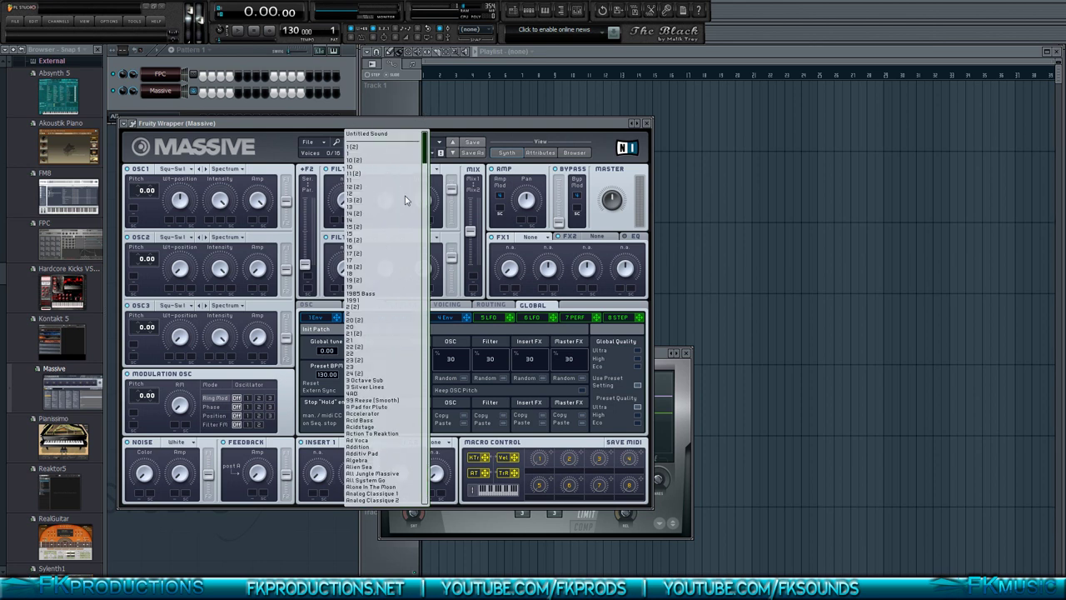
left_click(391, 259)
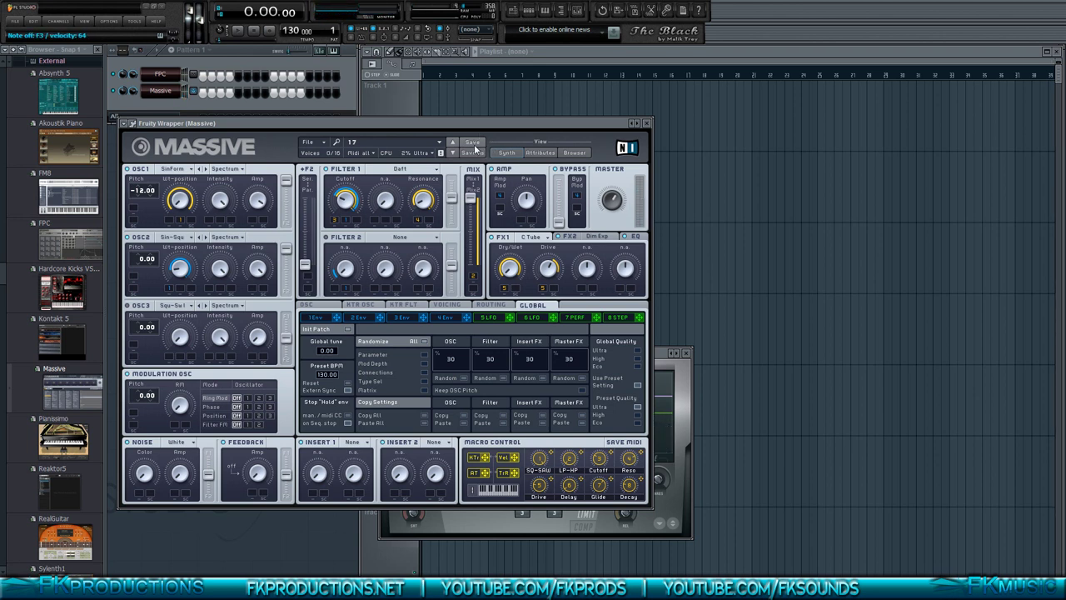
Step: Reload a fresh Massive on its channel, show its sound attributes and load preset 14
left_click_drag(73, 386, 193, 95)
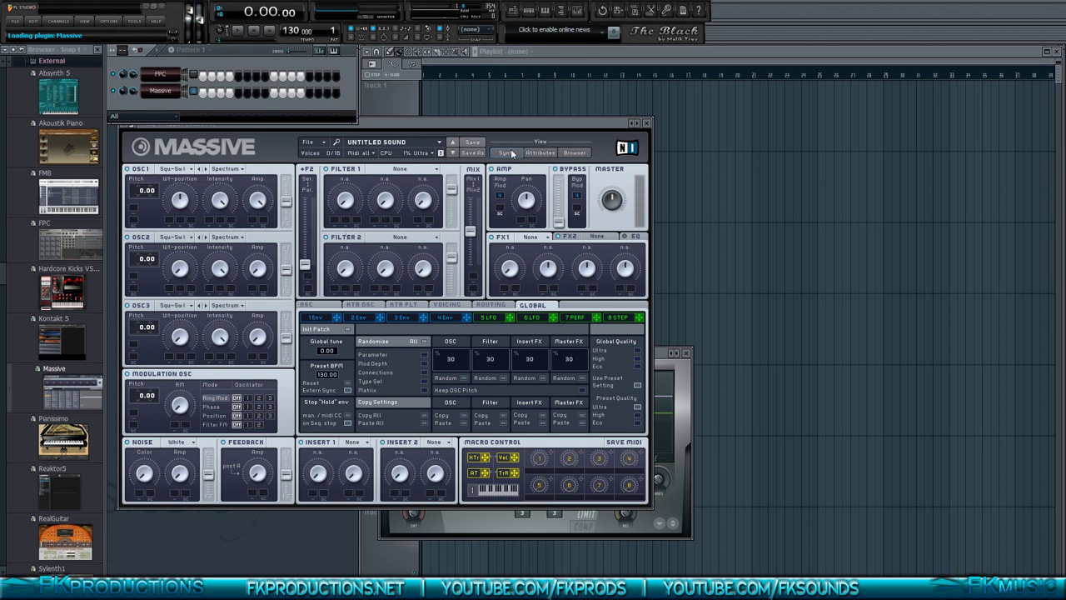
left_click(538, 153)
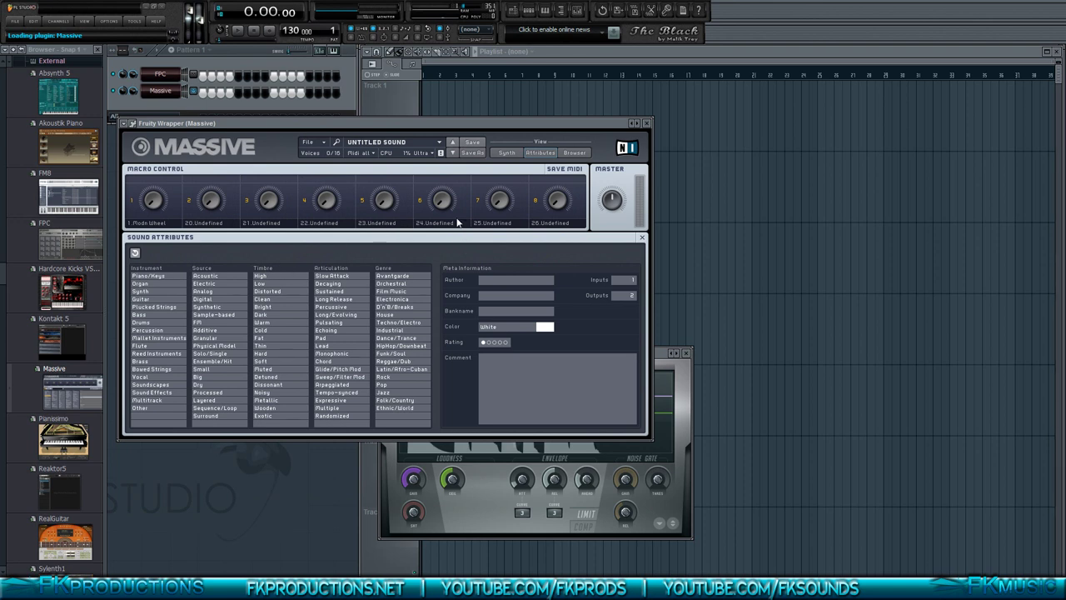
left_click(440, 144)
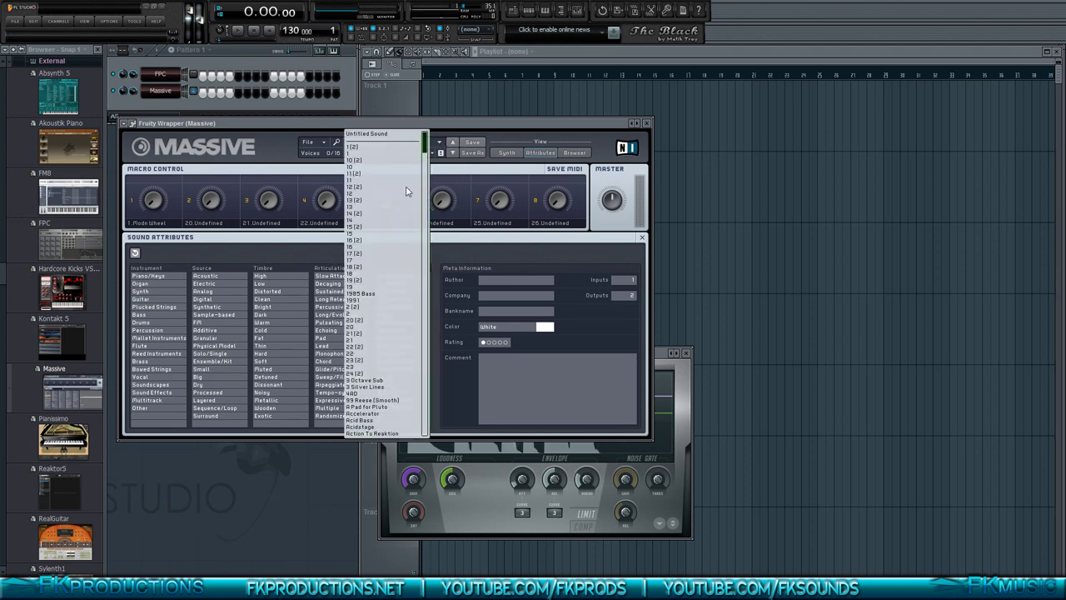
left_click(398, 219)
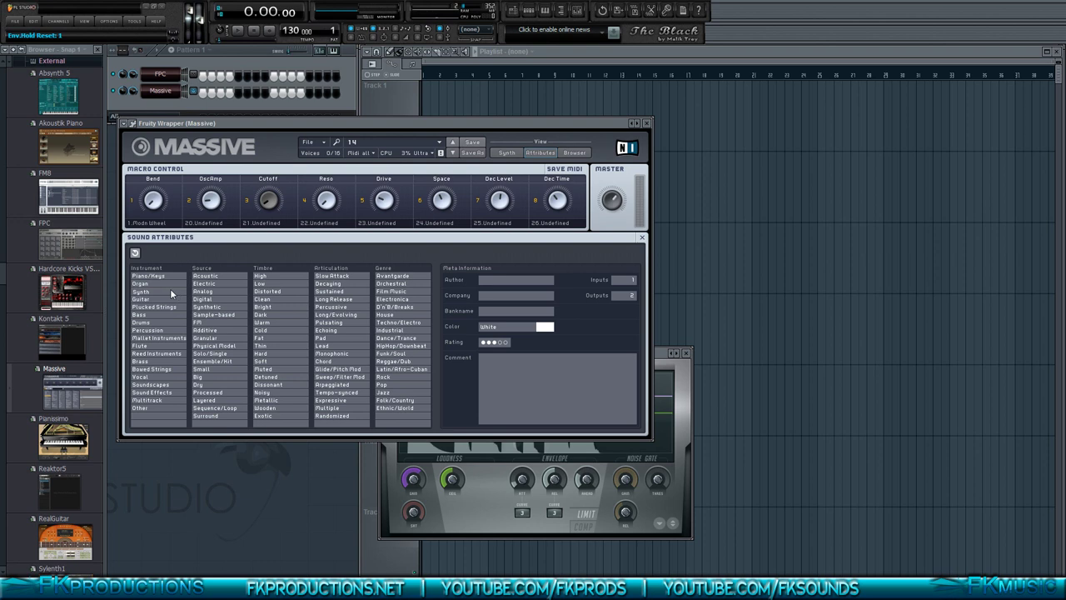
Step: Try to choose the Synth instrument category in Massive's sound attributes
left_click(133, 292)
left_click(135, 291)
left_click(136, 292)
Step: Reload a fresh Massive on its channel, look at its sound attributes and display its sound browser
left_click_drag(73, 389, 281, 121)
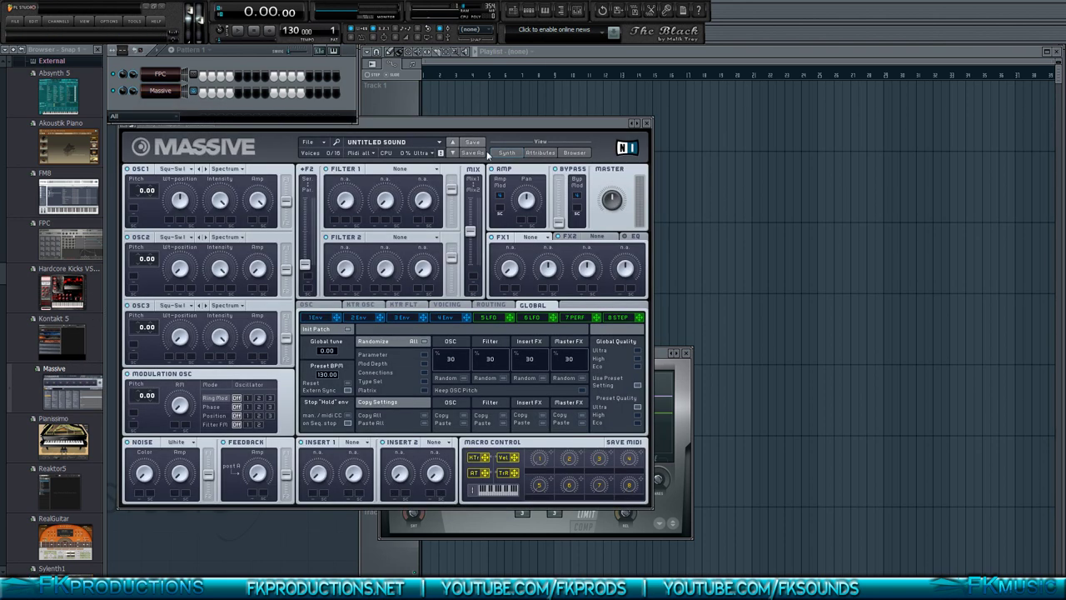
left_click(533, 152)
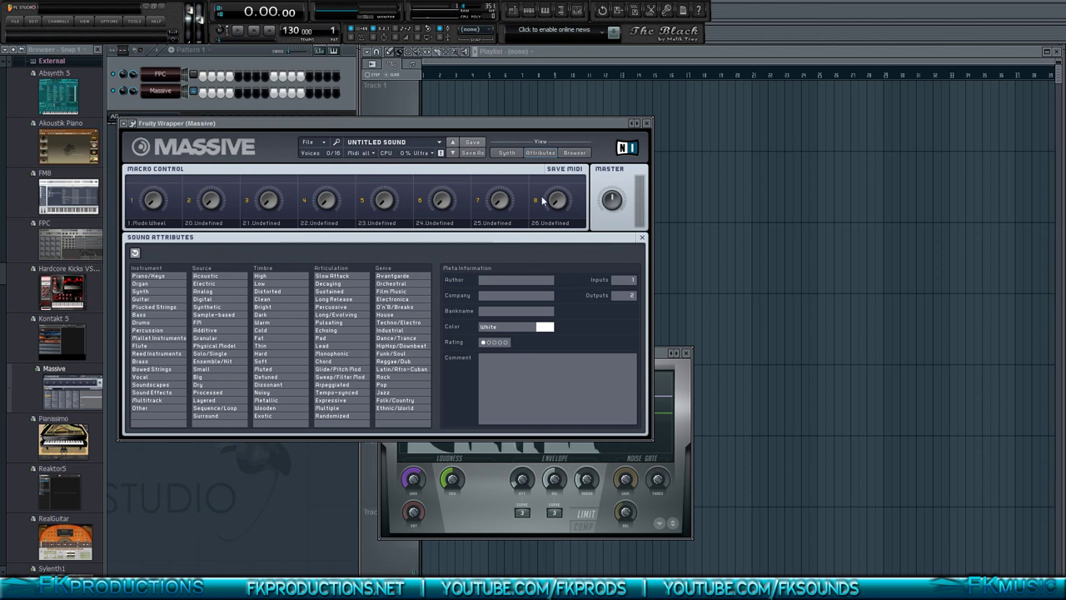
left_click(575, 153)
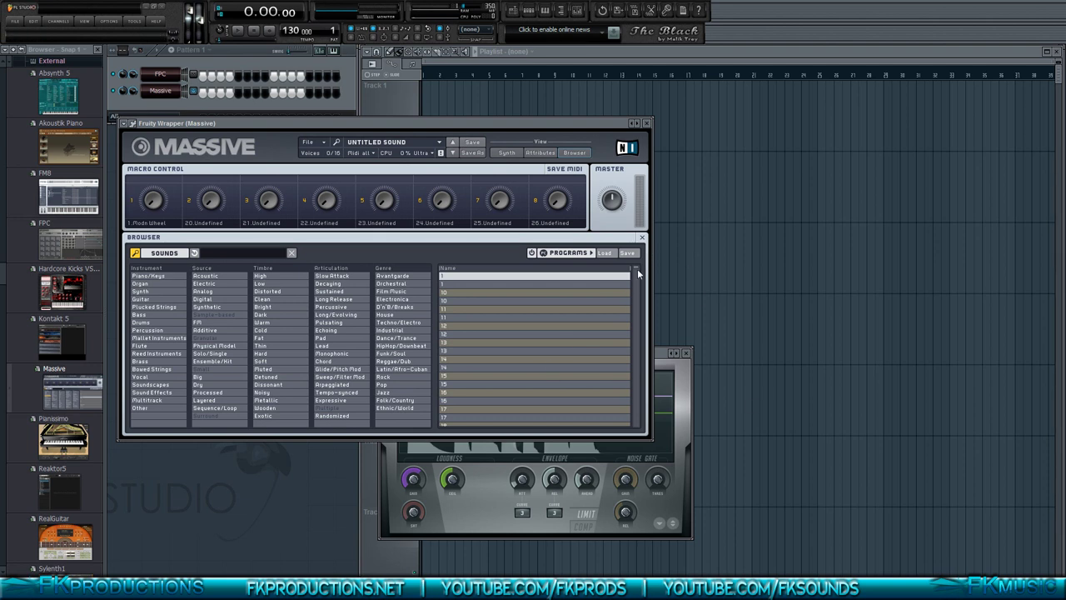
left_click_drag(637, 267, 635, 233)
Step: Switch to the "my massive presets" list in Notepad and place it beside the Massive window
left_click(806, 588)
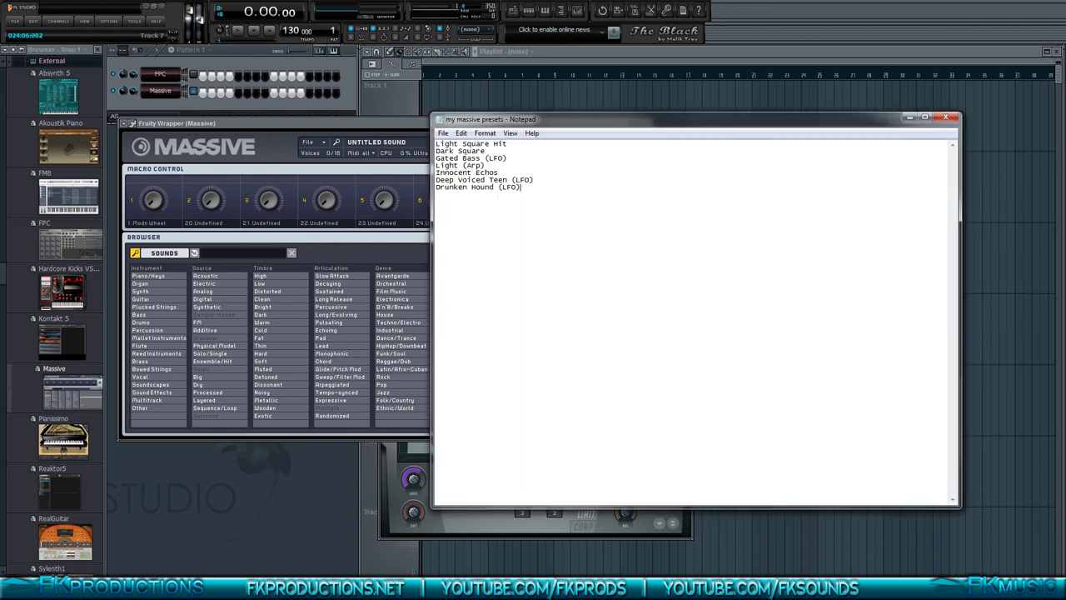
left_click_drag(549, 125, 804, 140)
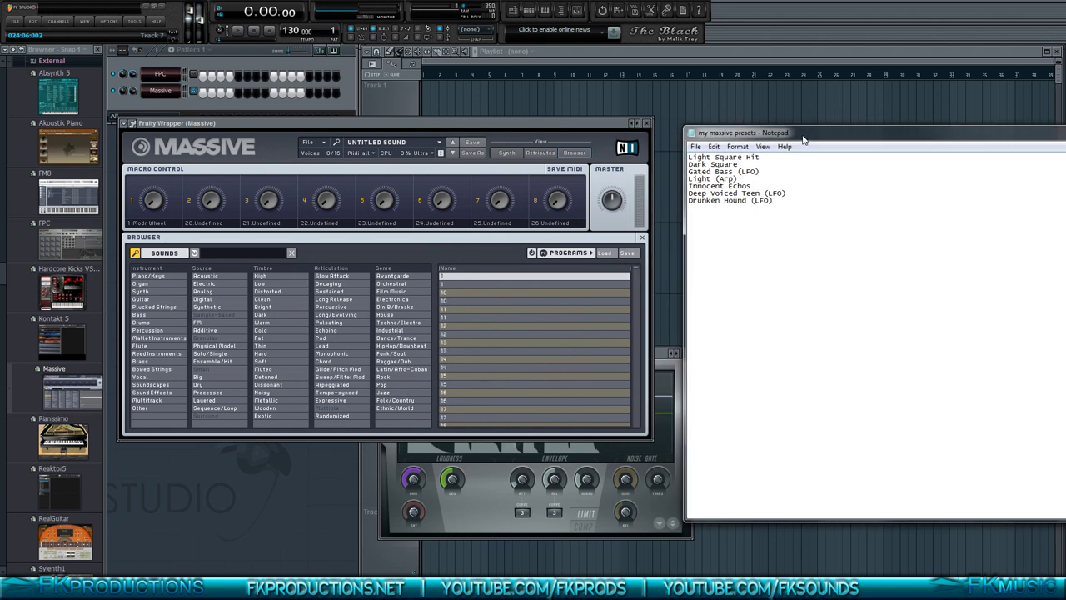
Step: Search Massive's sounds for "Light S", load the Light Square Hit preset and return to the synth view
left_click(261, 252)
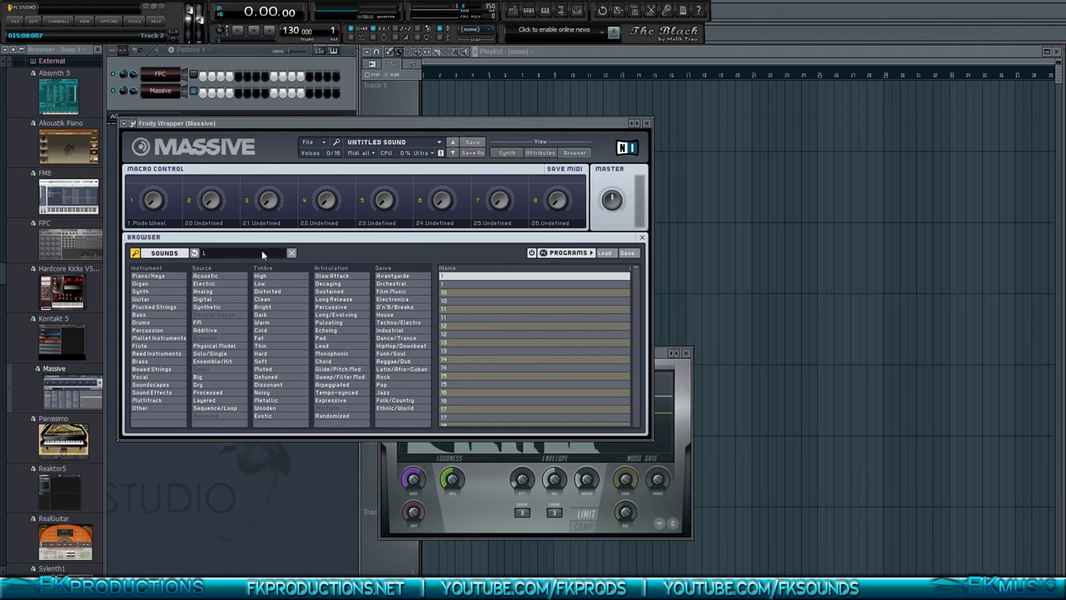
type("Light S")
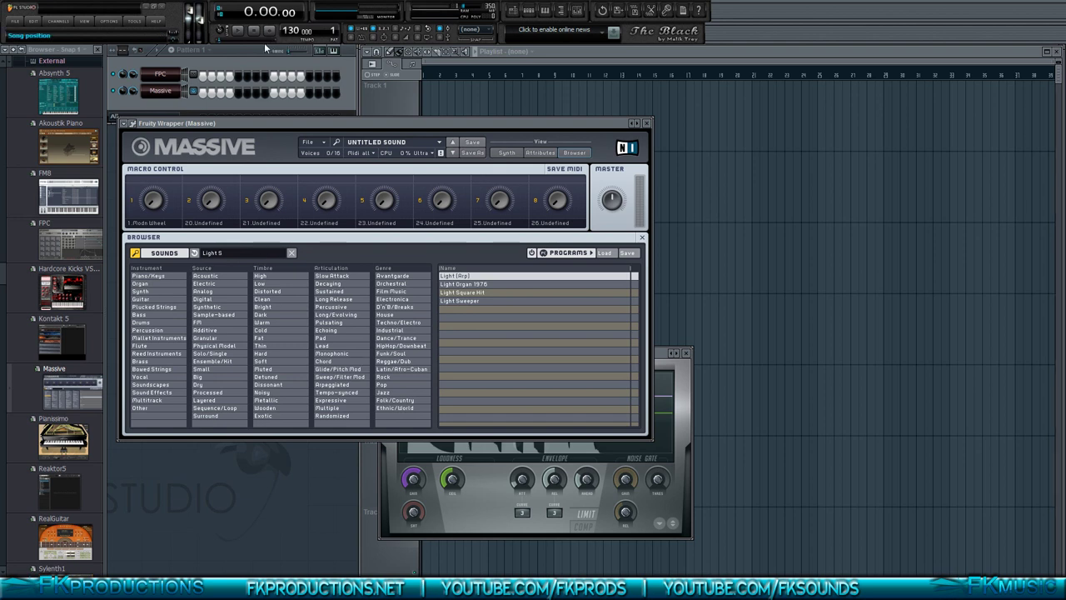
left_click(475, 294)
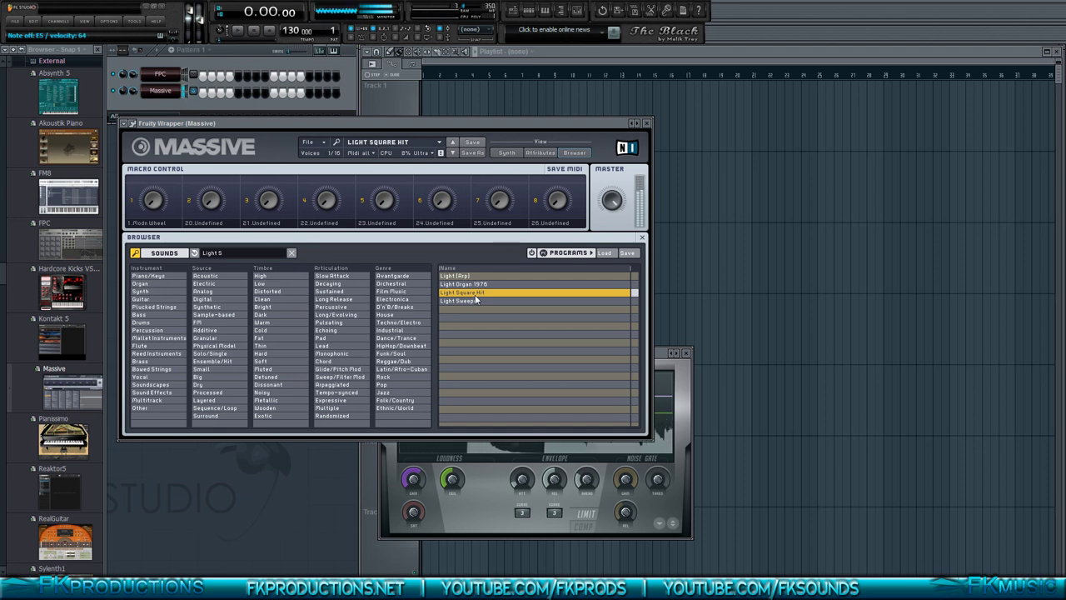
left_click(507, 153)
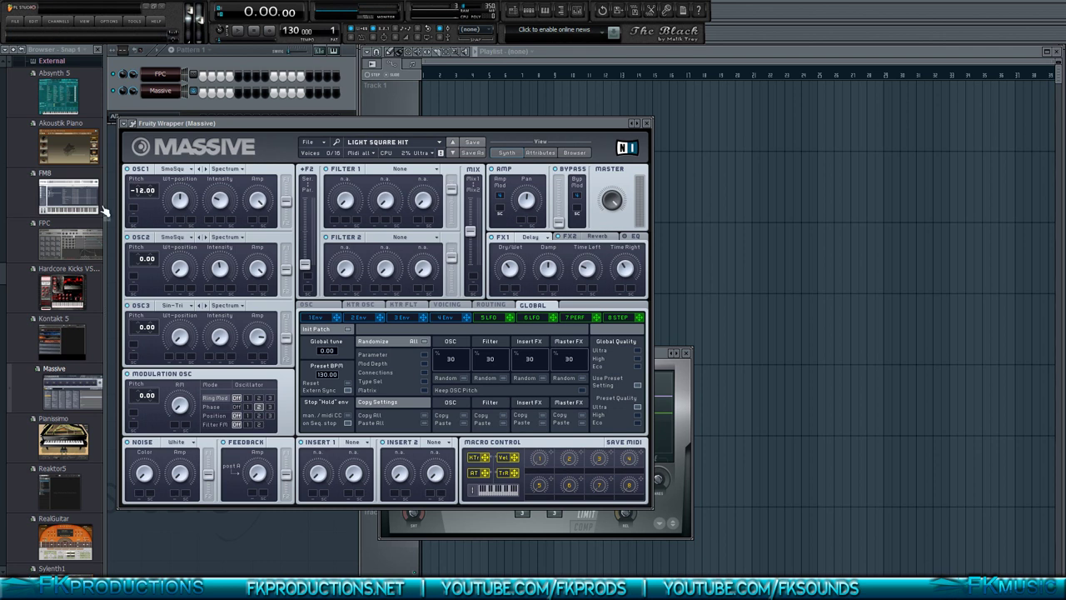
Step: Load the Light (Arp) preset from Massive's sound browser and display its performer and stepper modulators in the synth view
left_click(148, 191)
left_click(574, 152)
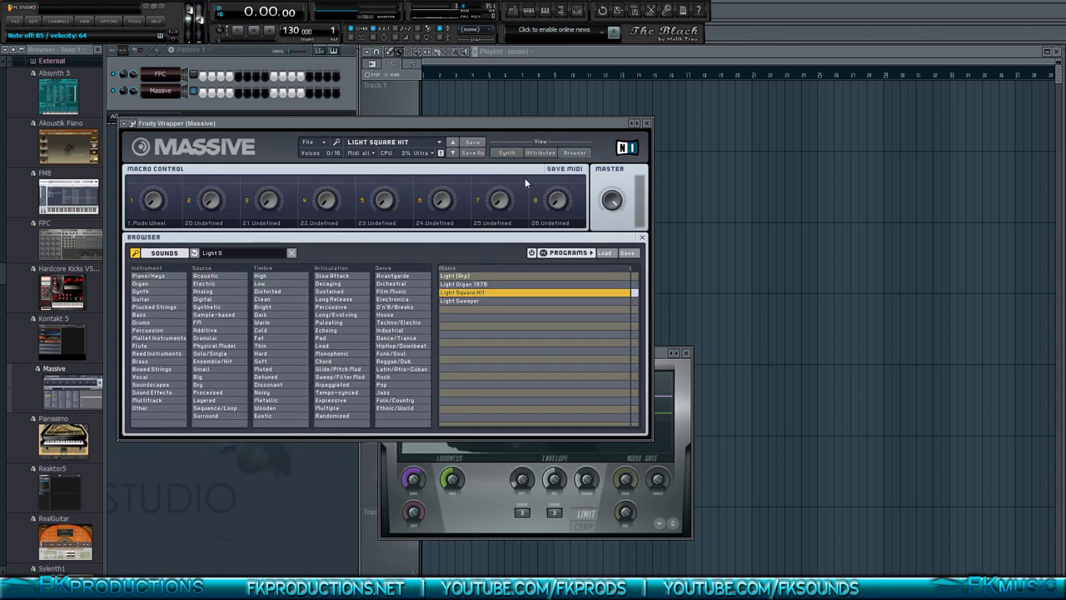
left_click(463, 268)
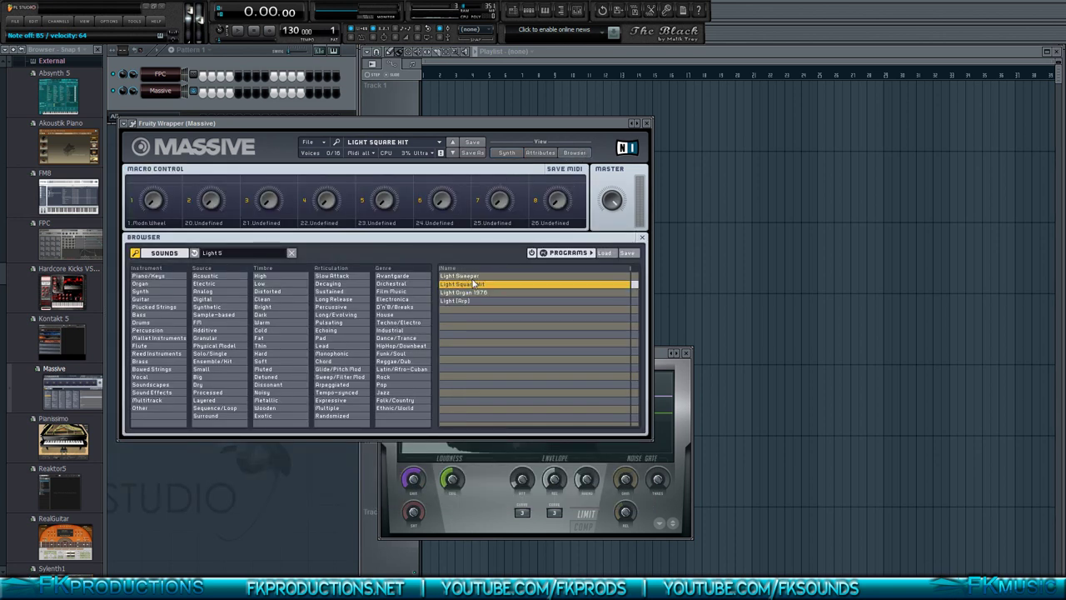
left_click(461, 301)
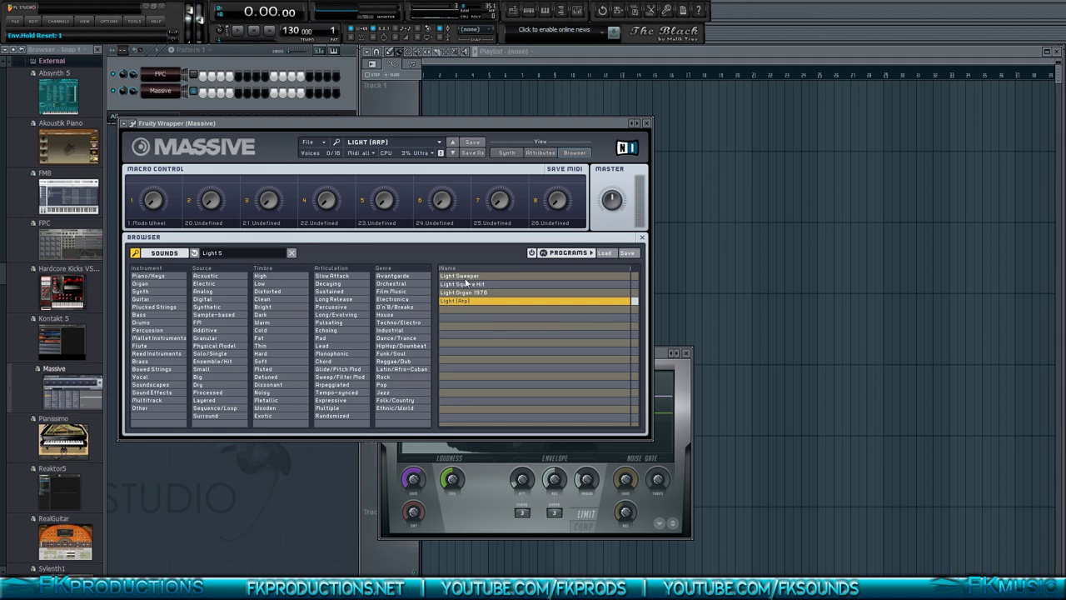
left_click(511, 154)
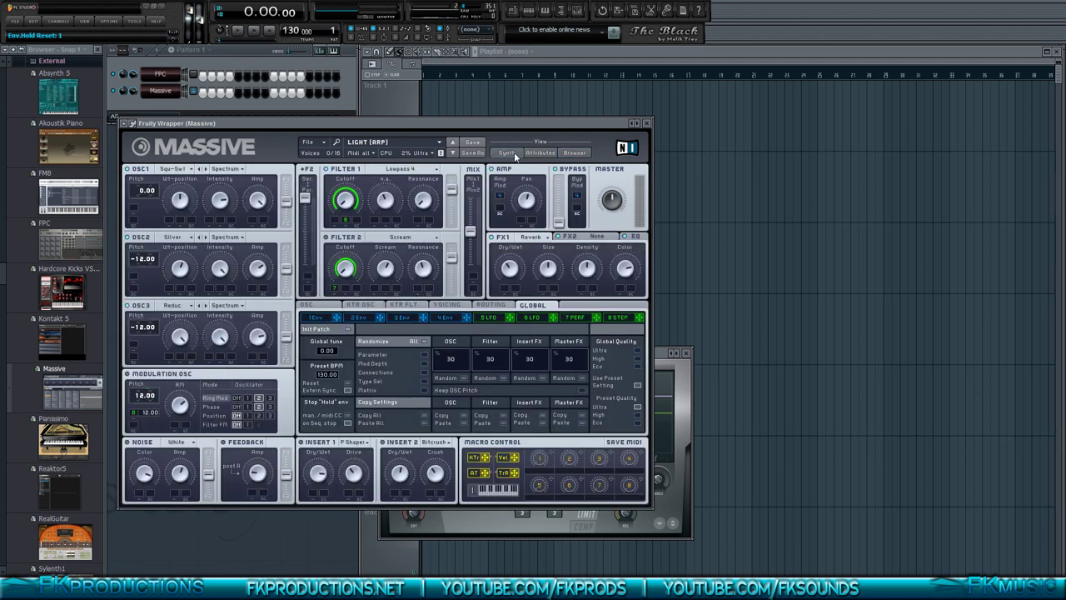
left_click(567, 319)
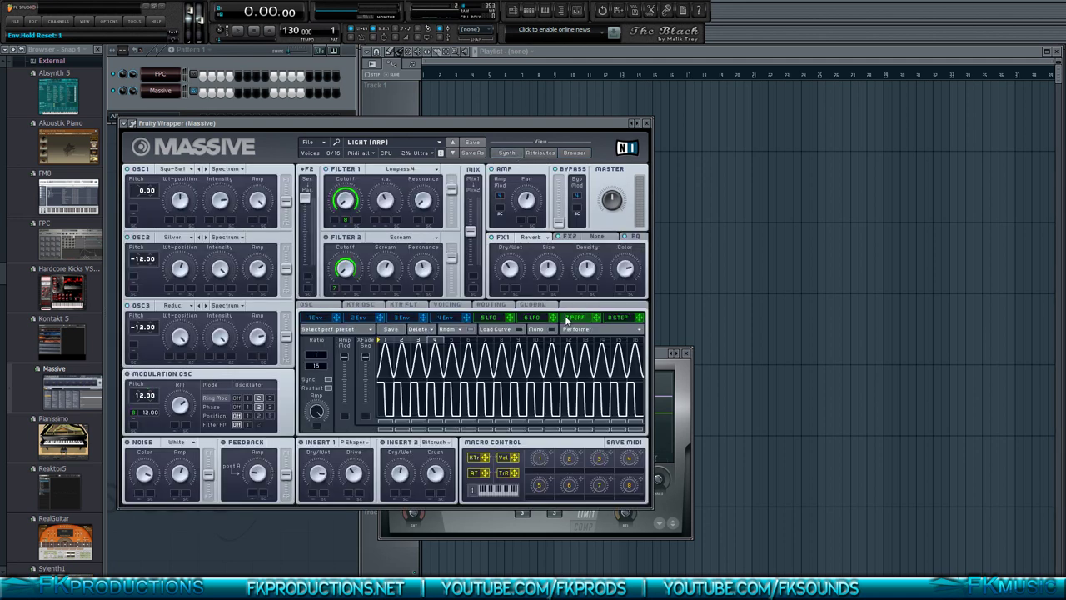
left_click(625, 321)
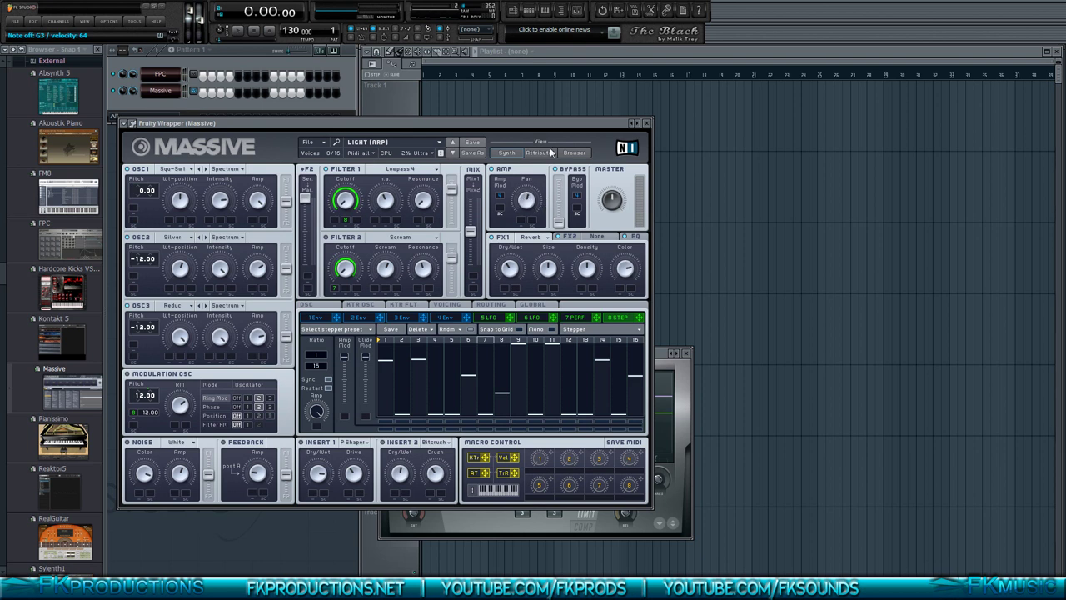
Step: Search Massive's sounds for "Dark Square", load the Dark Square preset and return to the synth view
left_click(816, 587)
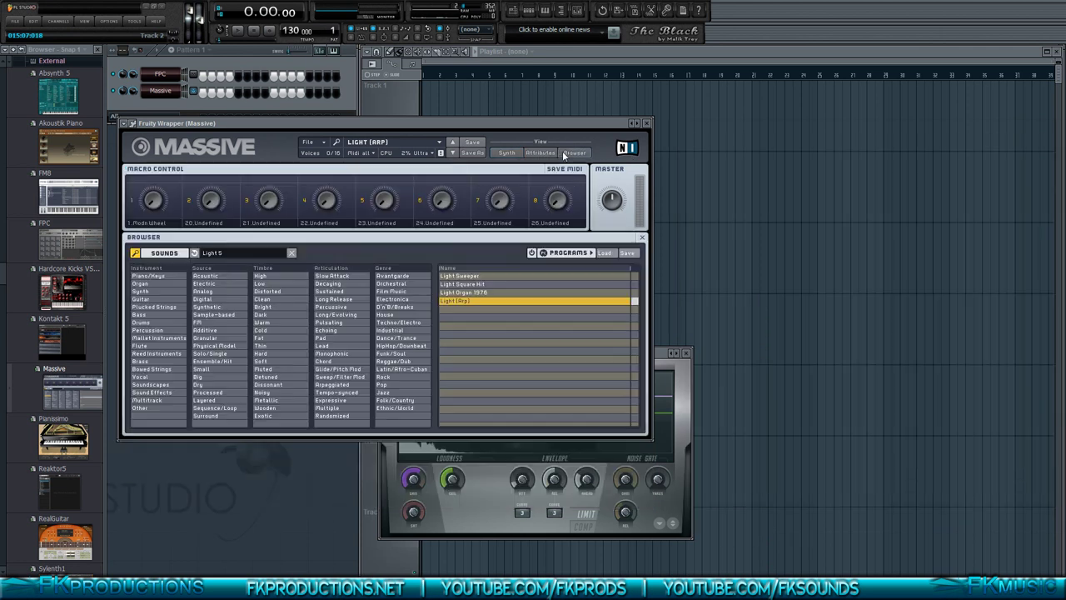
left_click(562, 153)
left_click_drag(222, 253, 194, 258)
type("Dark Square")
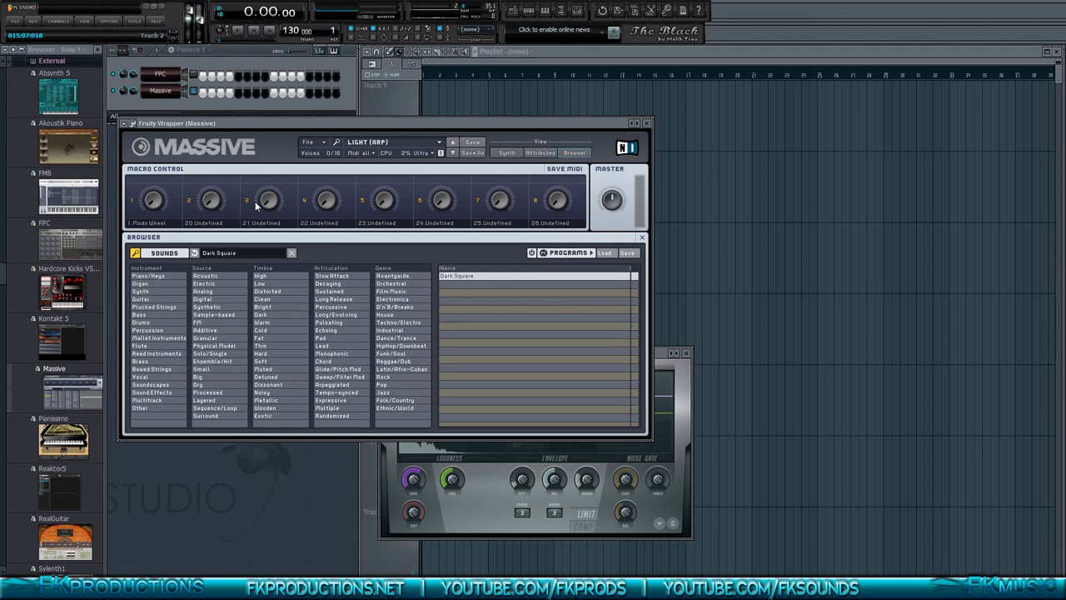
left_click(472, 276)
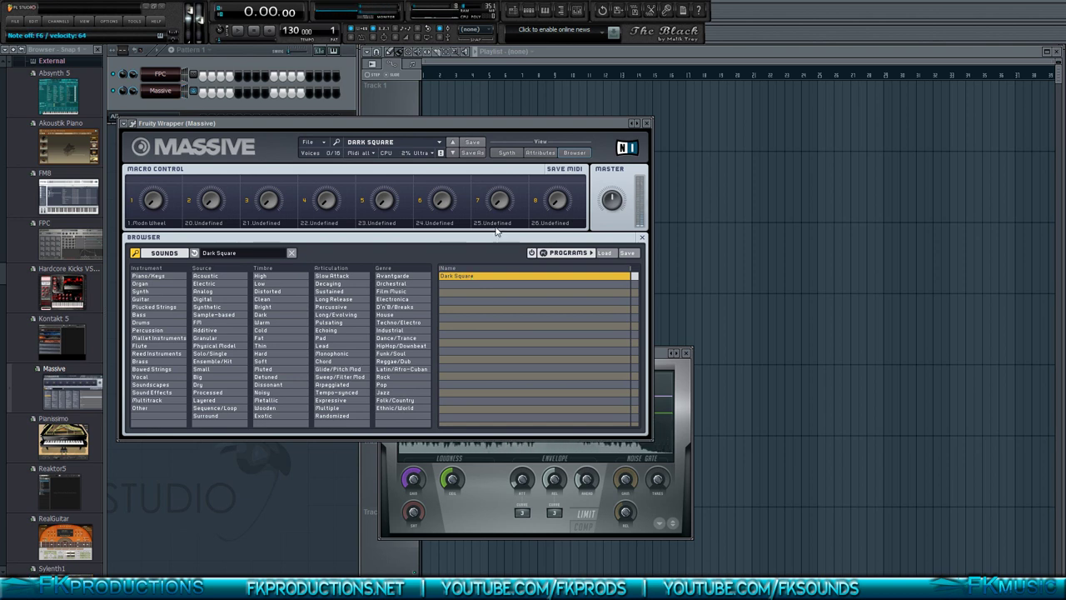
left_click(506, 154)
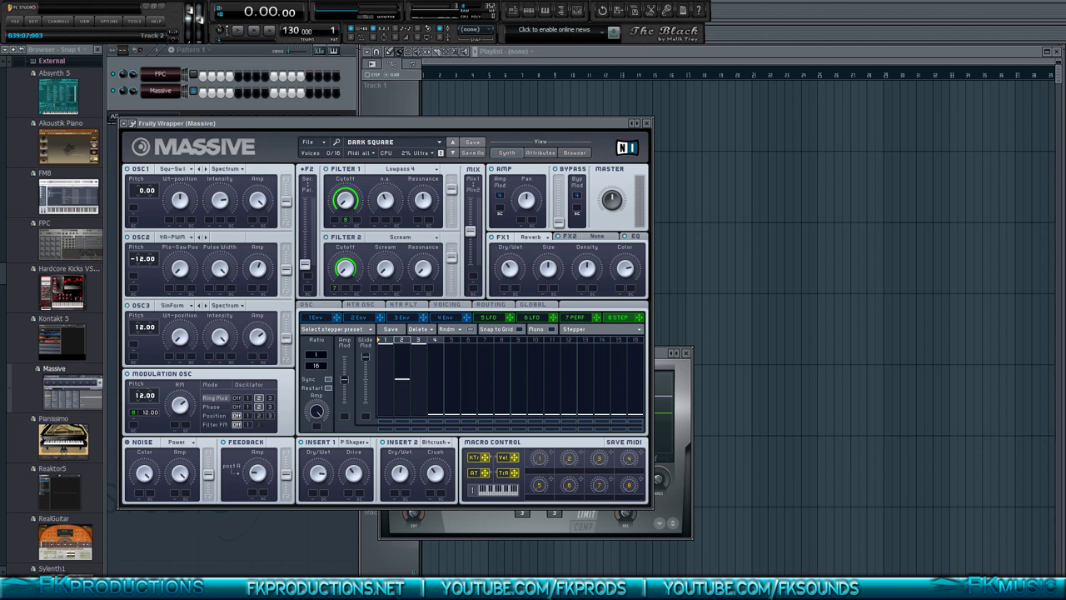
Step: Search Massive's sounds for "Gated Bass", load the Gated Bass (LFO) preset and select Phase mode for the modulation oscillator
left_click(1064, 148)
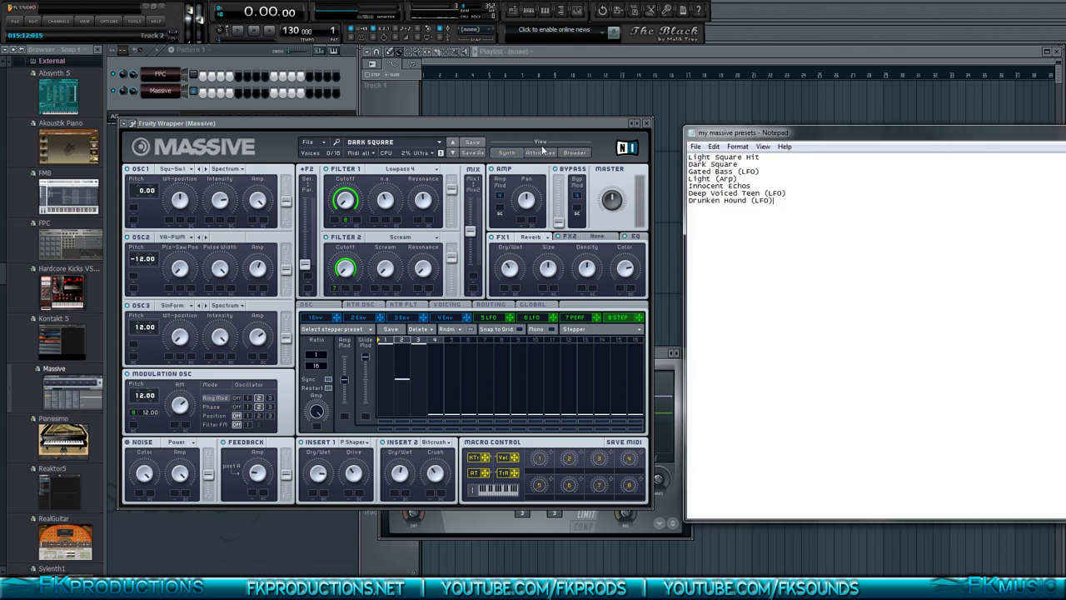
left_click(574, 153)
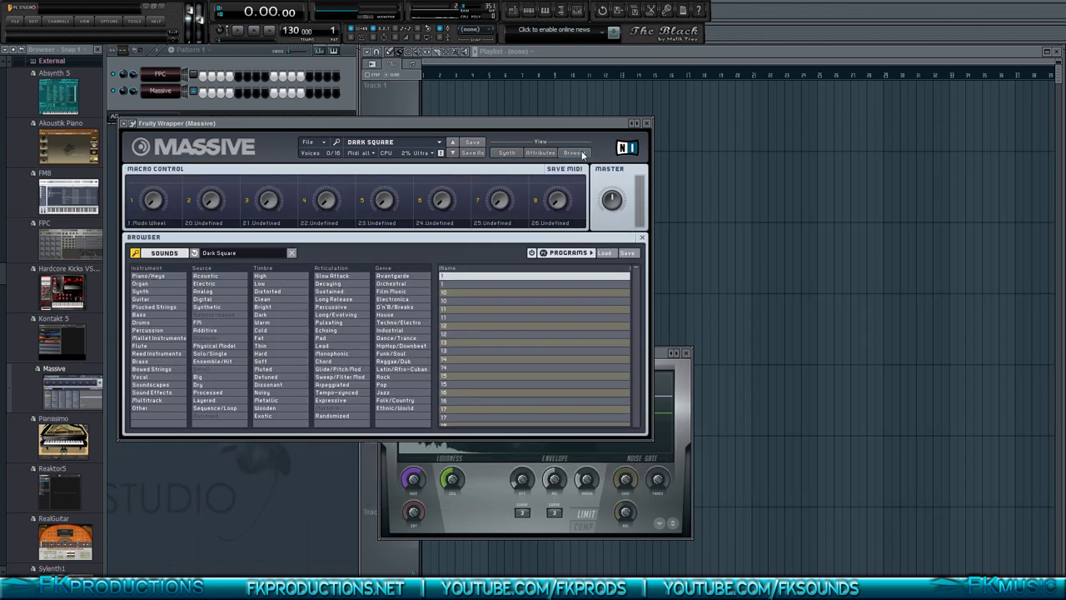
left_click(1064, 150)
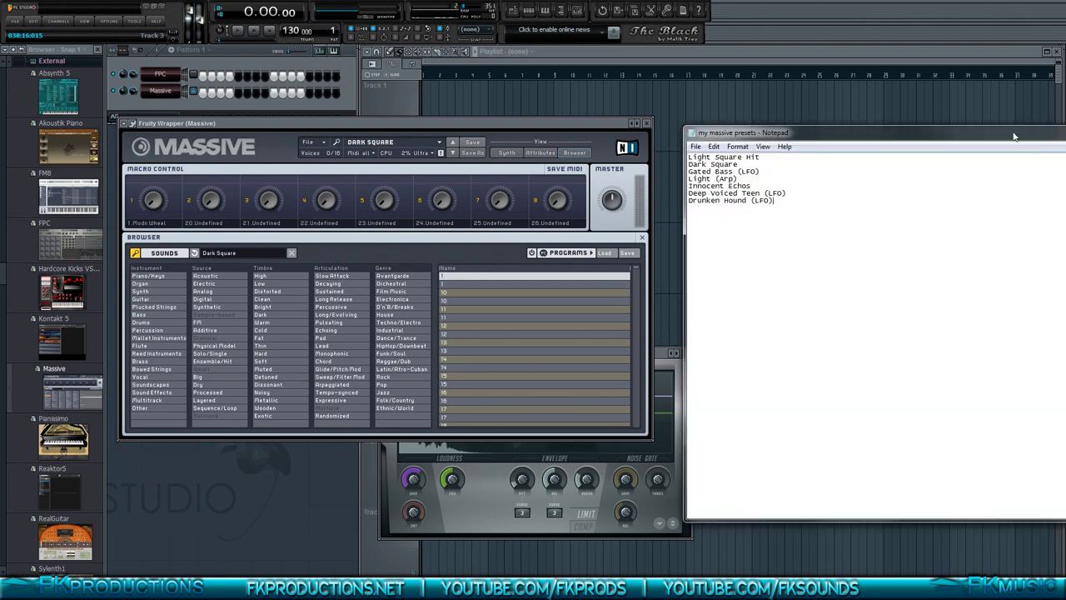
left_click(248, 254)
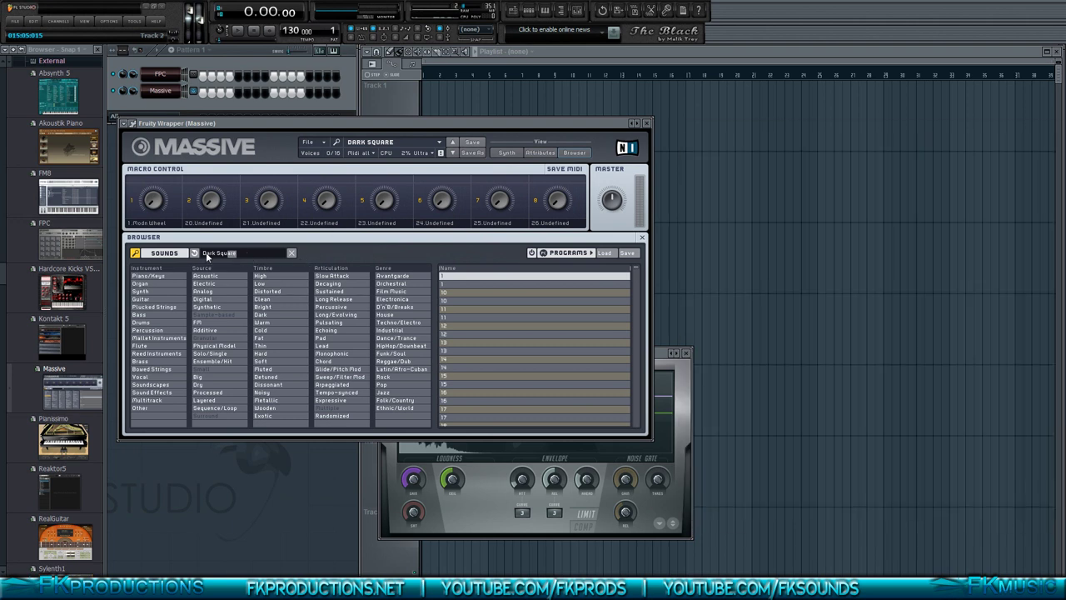
key("Return")
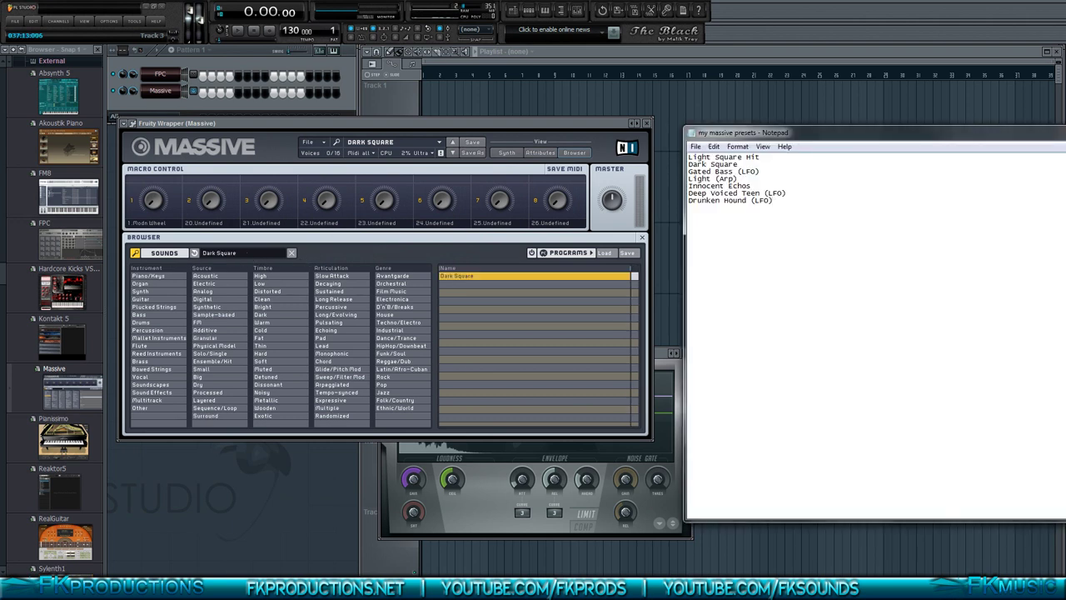
left_click(250, 257)
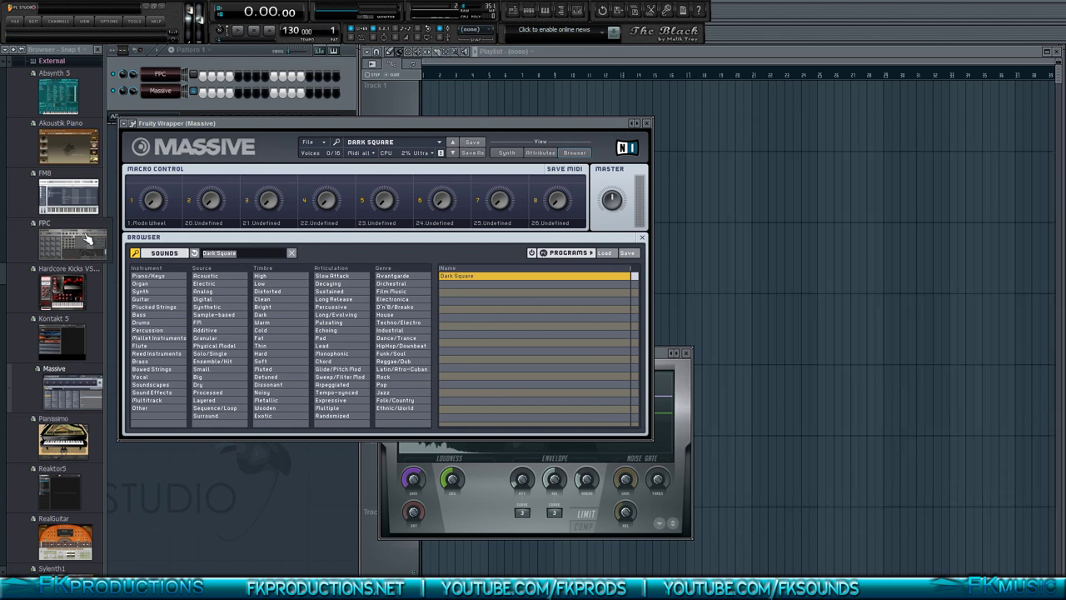
type("Gated Bass")
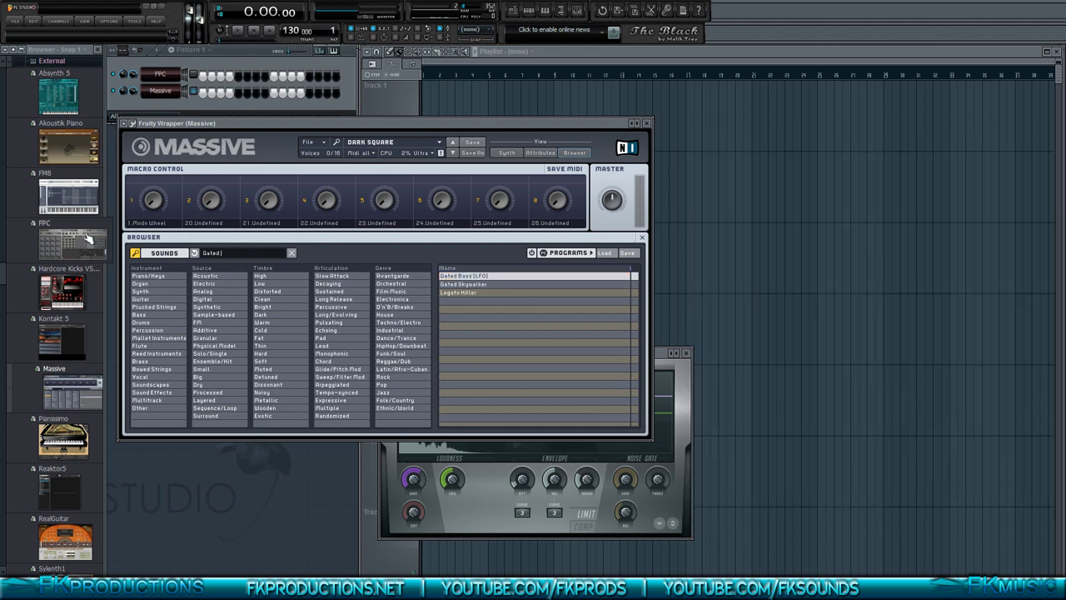
left_click(468, 277)
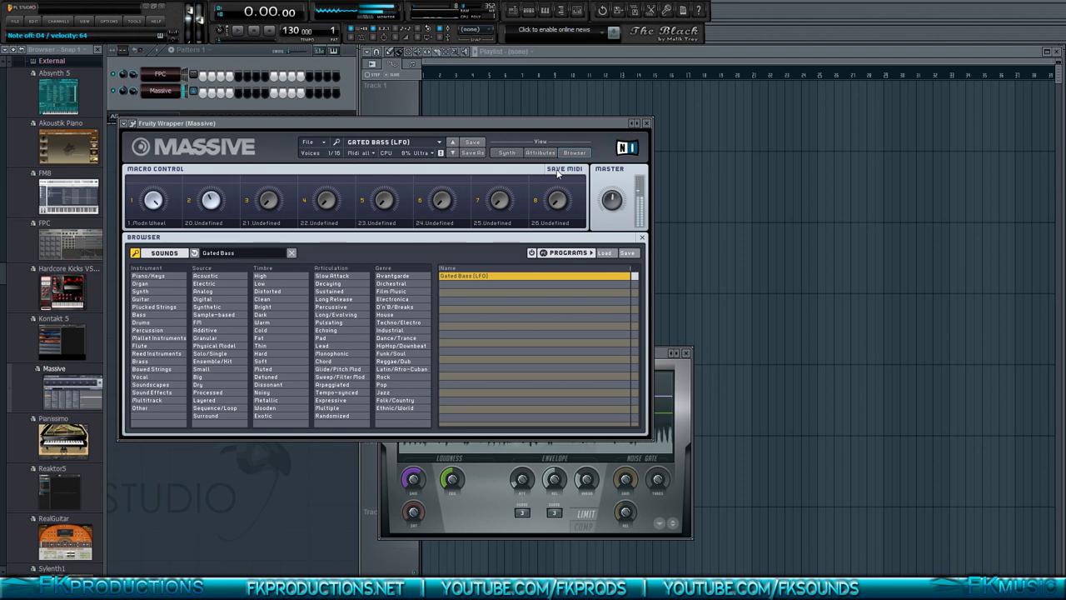
left_click(510, 152)
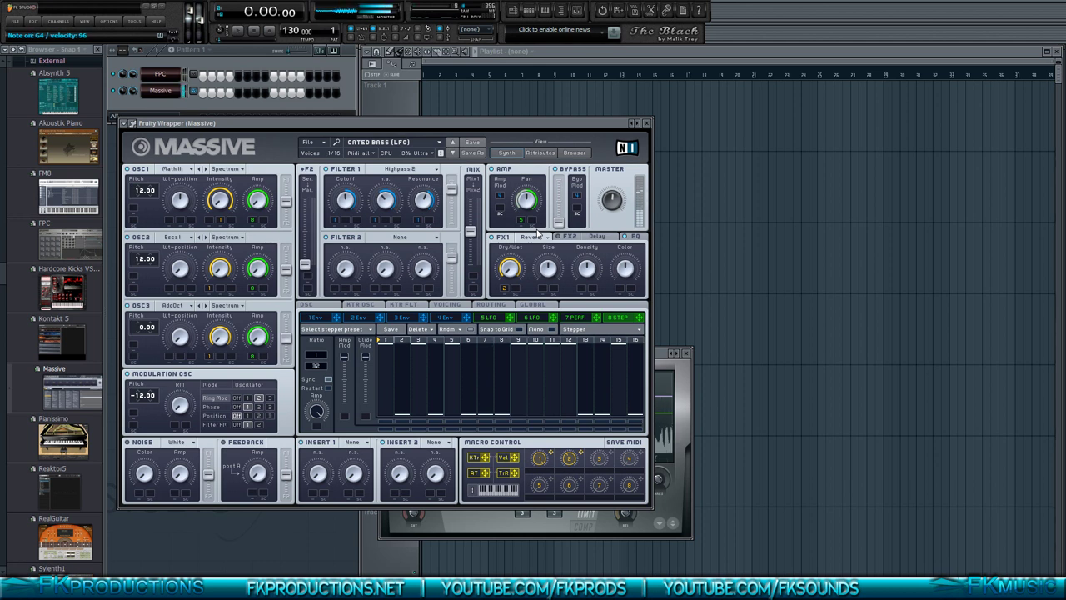
left_click(215, 416)
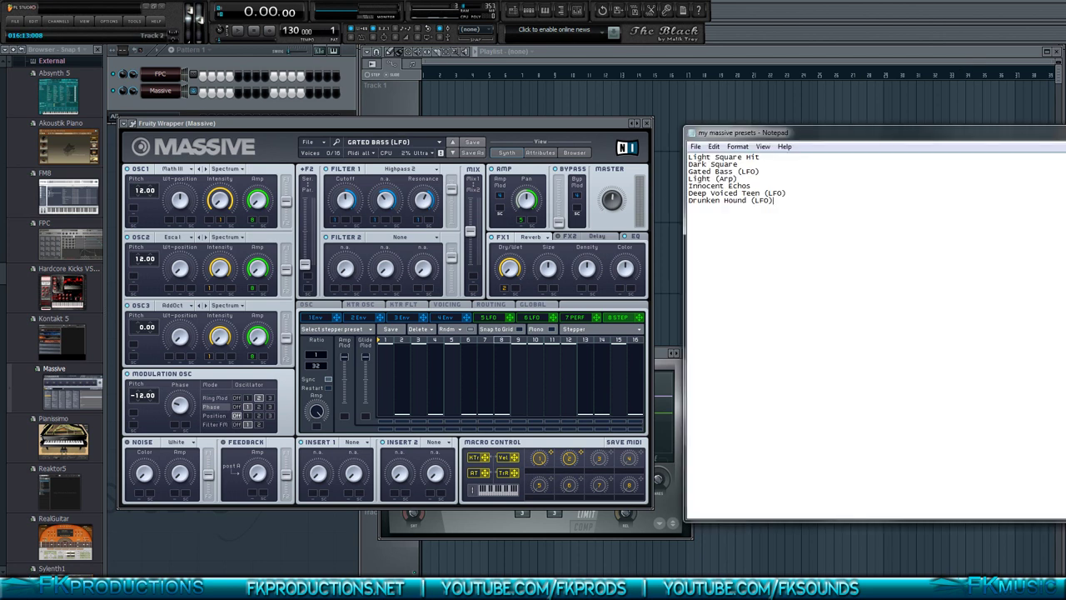
Step: Search Massive's sounds for "Innocent", load the Innocent Echos preset and audition it with a few notes
left_click(576, 151)
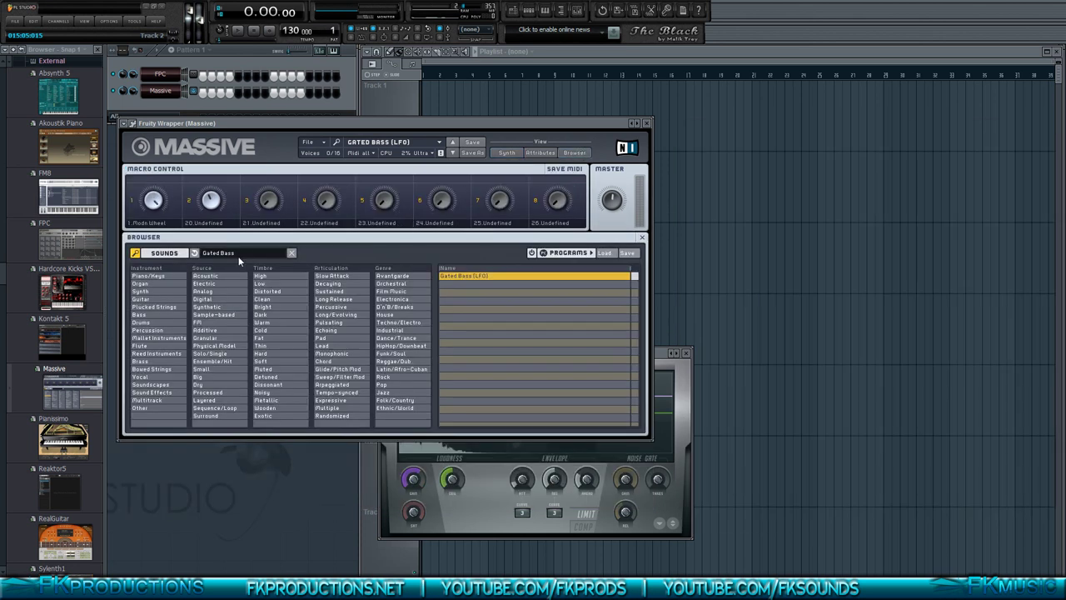
key("BackSpace")
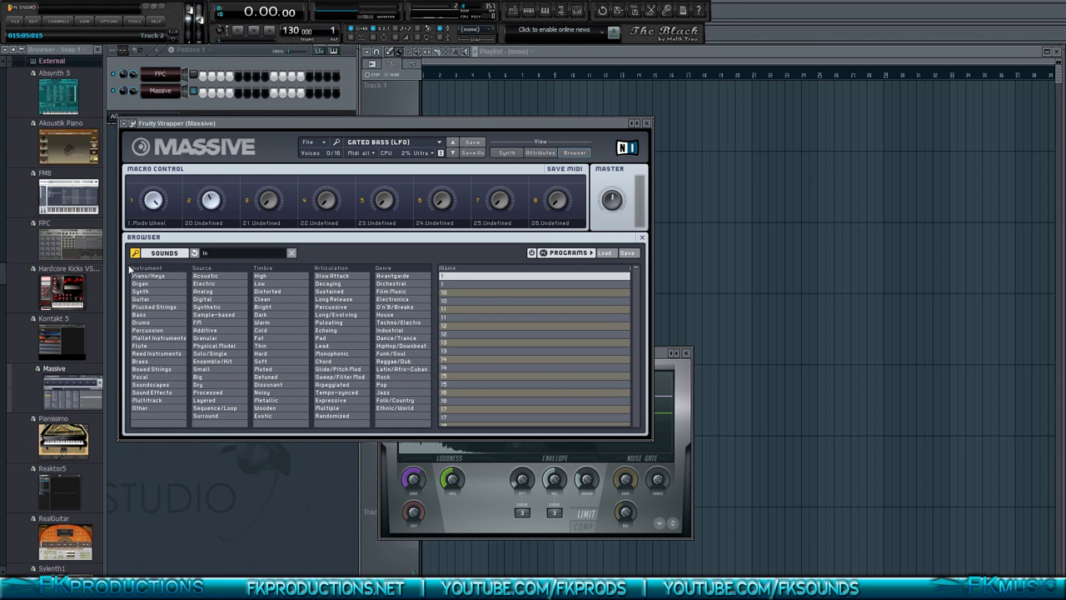
type("Innoc")
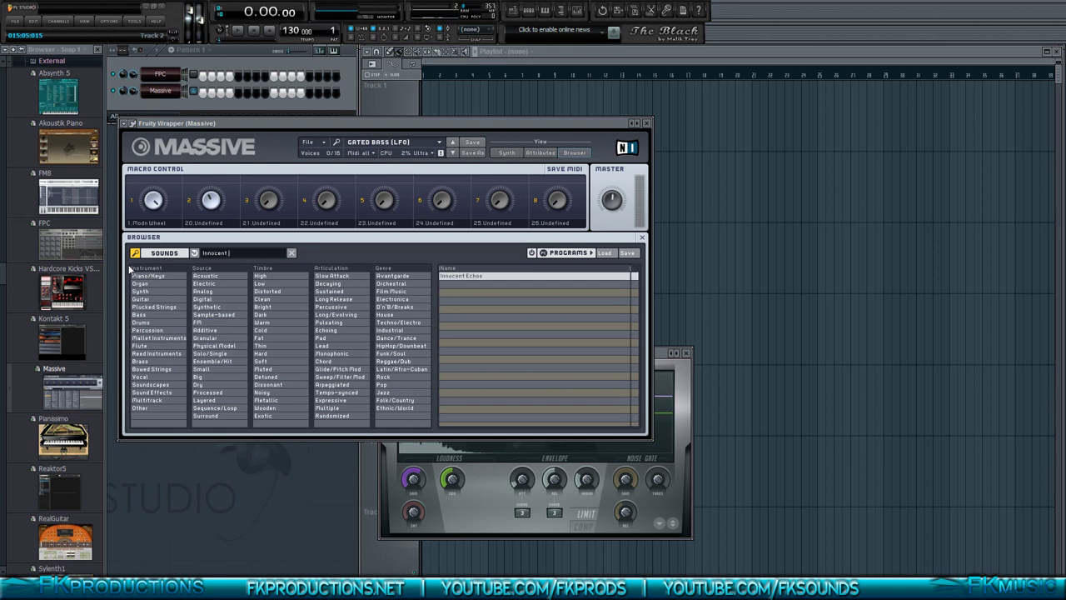
type("ent")
left_click(462, 278)
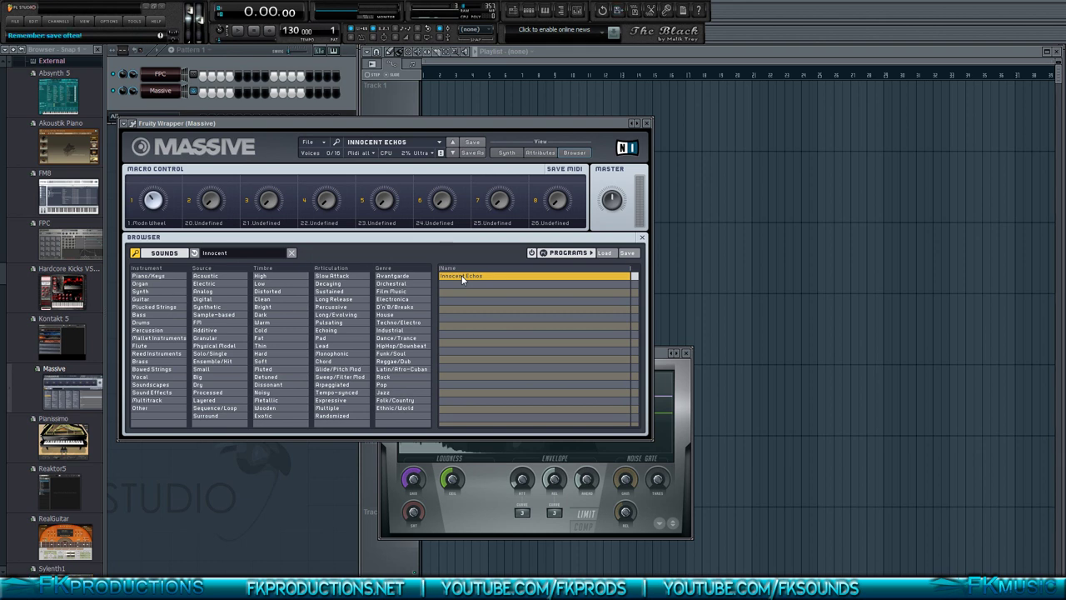
key("w")
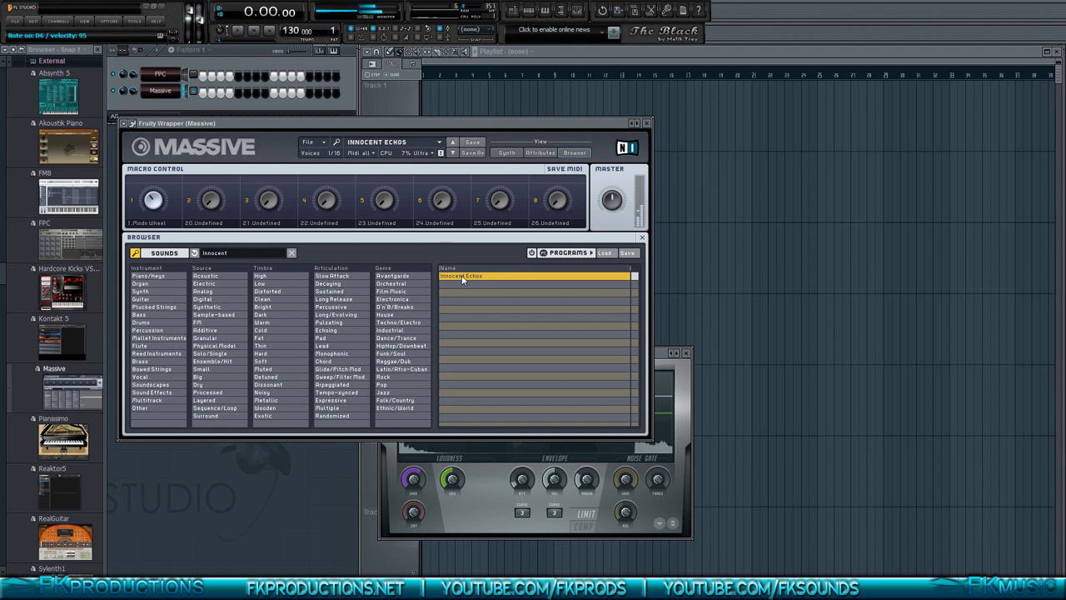
key("r")
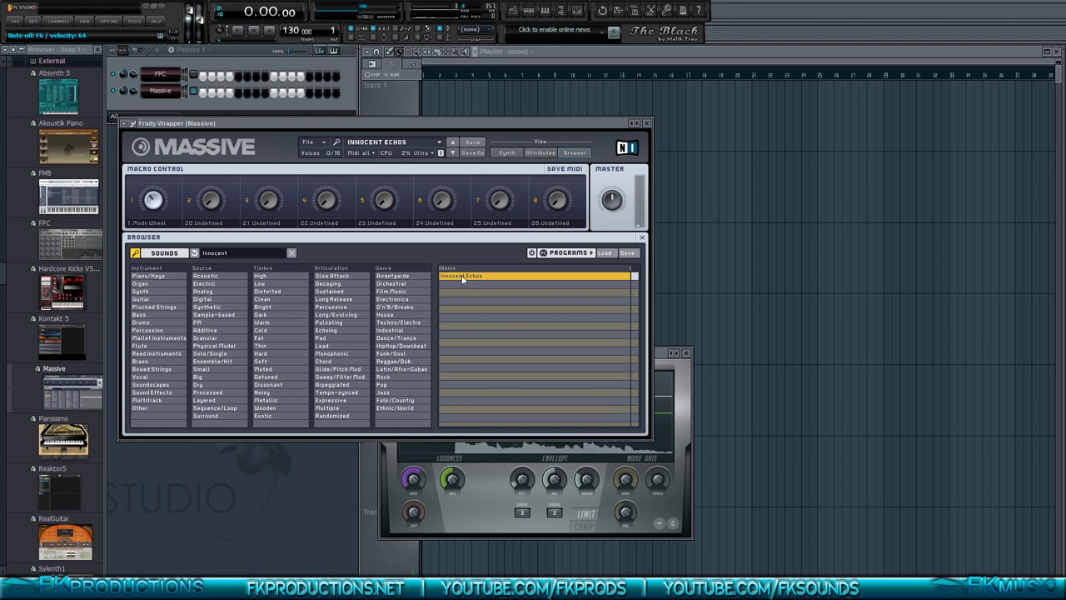
key("w")
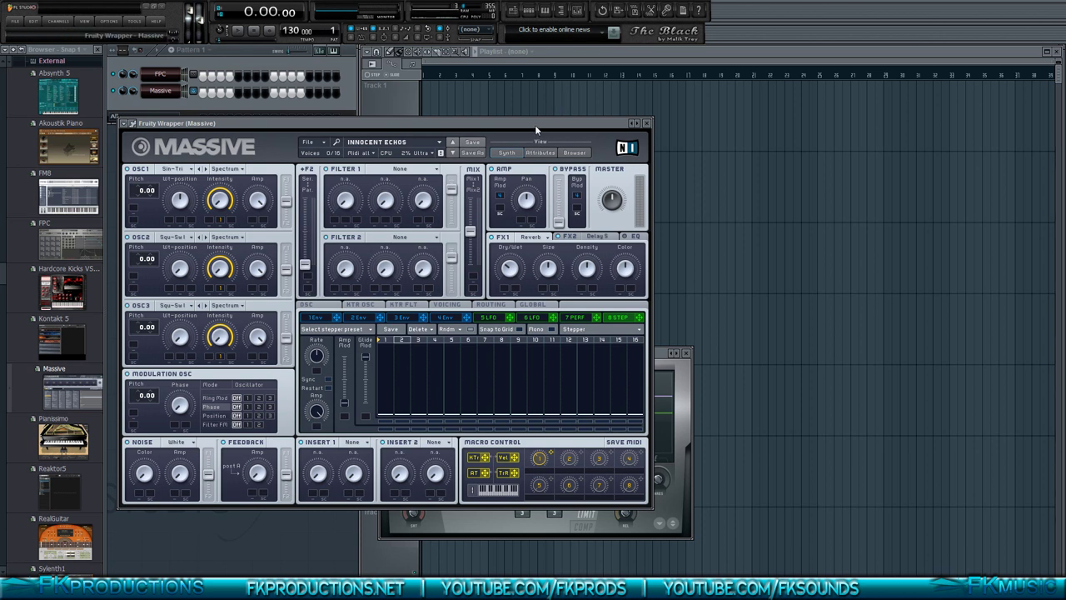
Step: Search Massive's sounds for "Deep Voice", load the Deep Voiced Teen (LFO) preset and return to the synth view
left_click_drag(535, 124, 572, 126)
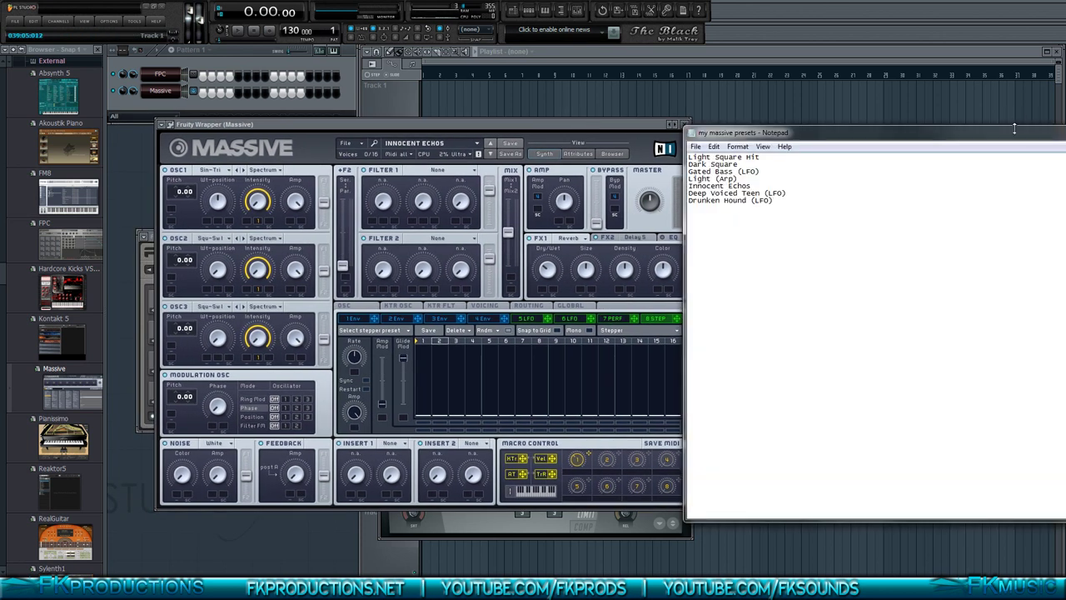
left_click(614, 154)
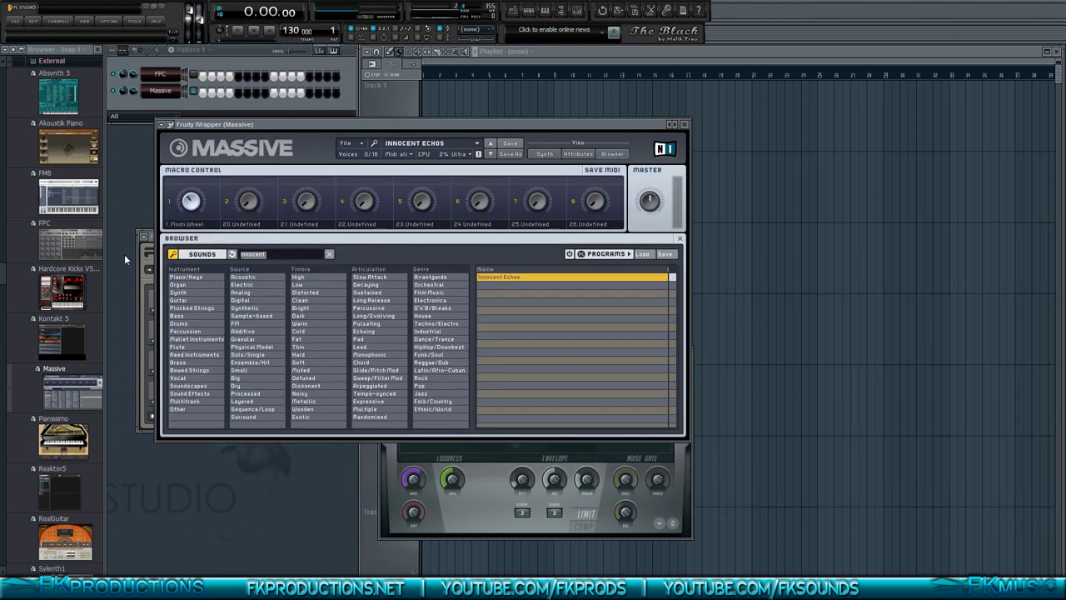
type("De")
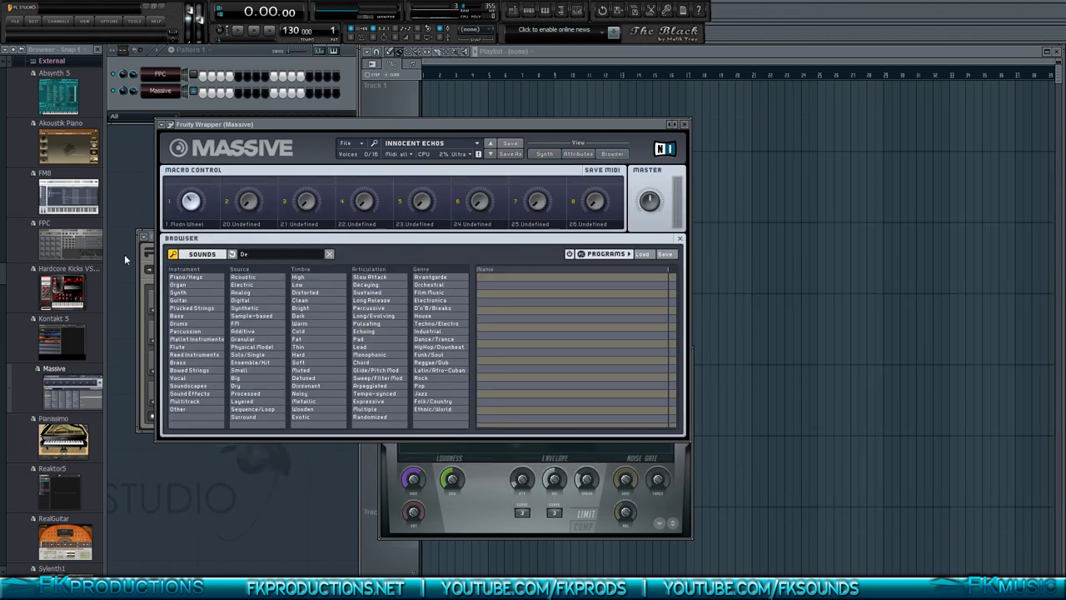
type("weeo")
type("p")
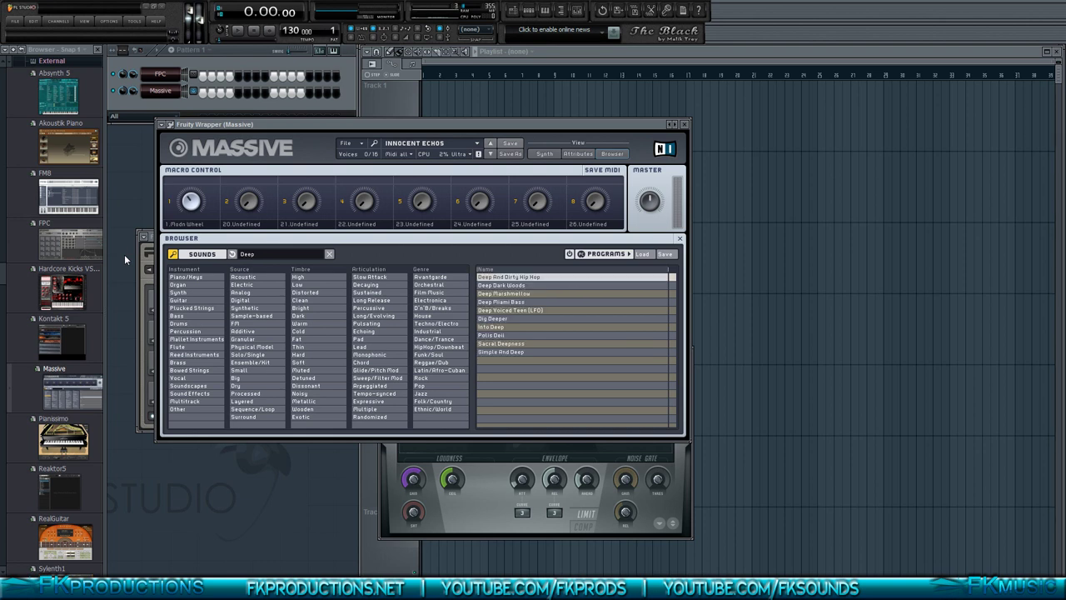
type(" Do")
key("BackSpace")
key("BackSpace")
type("S")
type(" Voic")
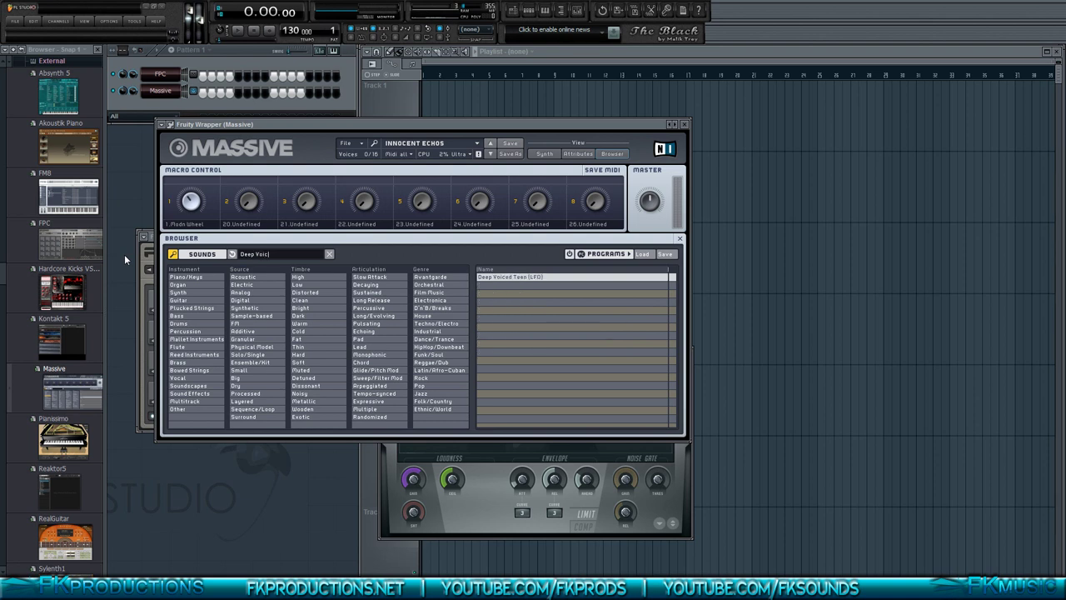
left_click(554, 278)
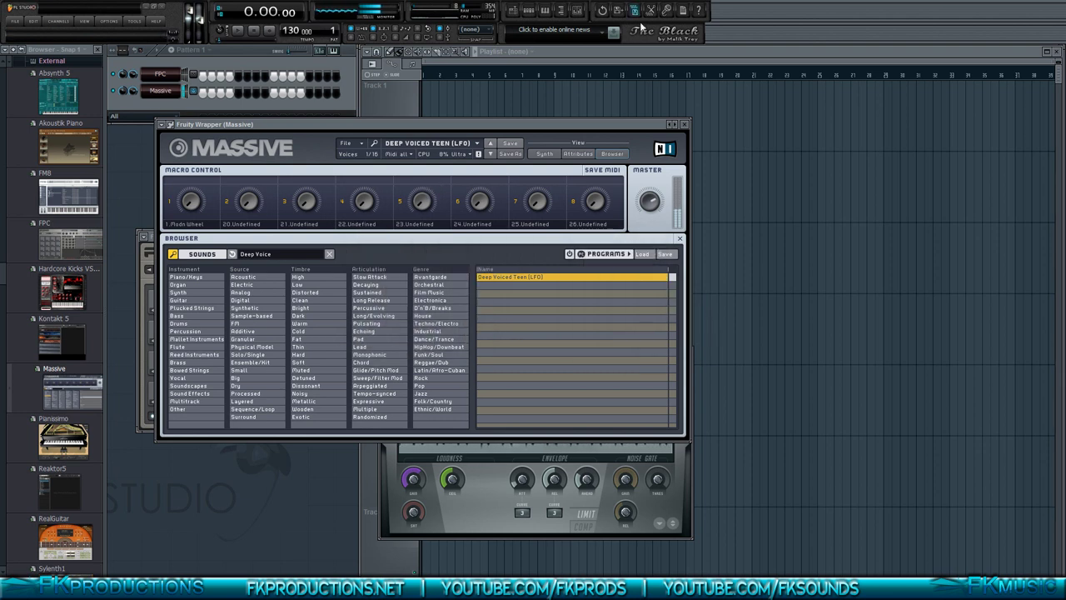
left_click(542, 155)
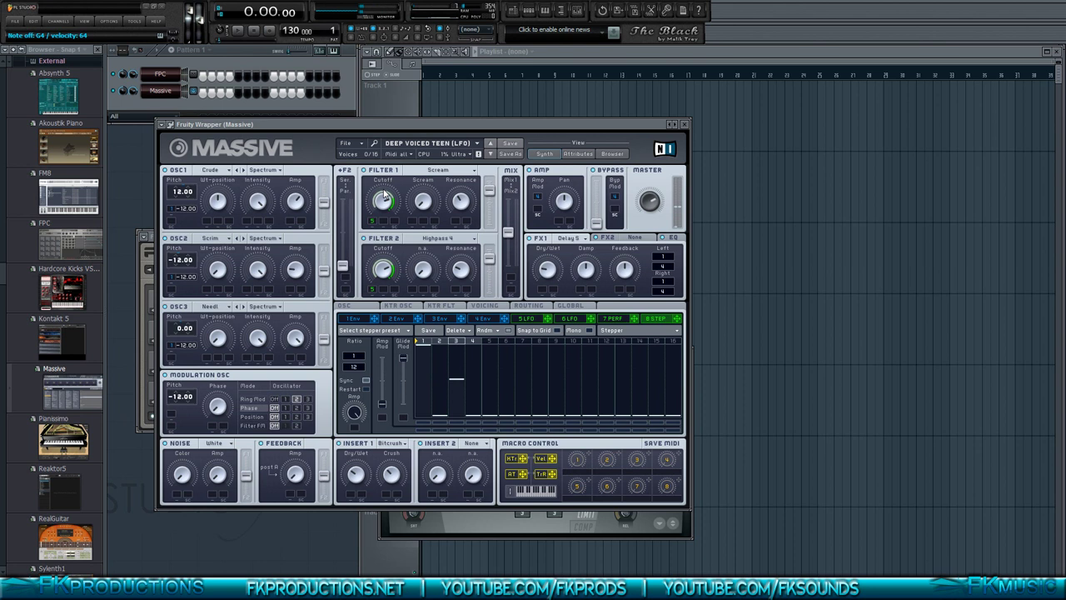
Step: Check the Notepad preset list, search Massive's sounds for "Drunken", and load and audition the Drunken Hound (LFO) preset
left_click(1065, 134)
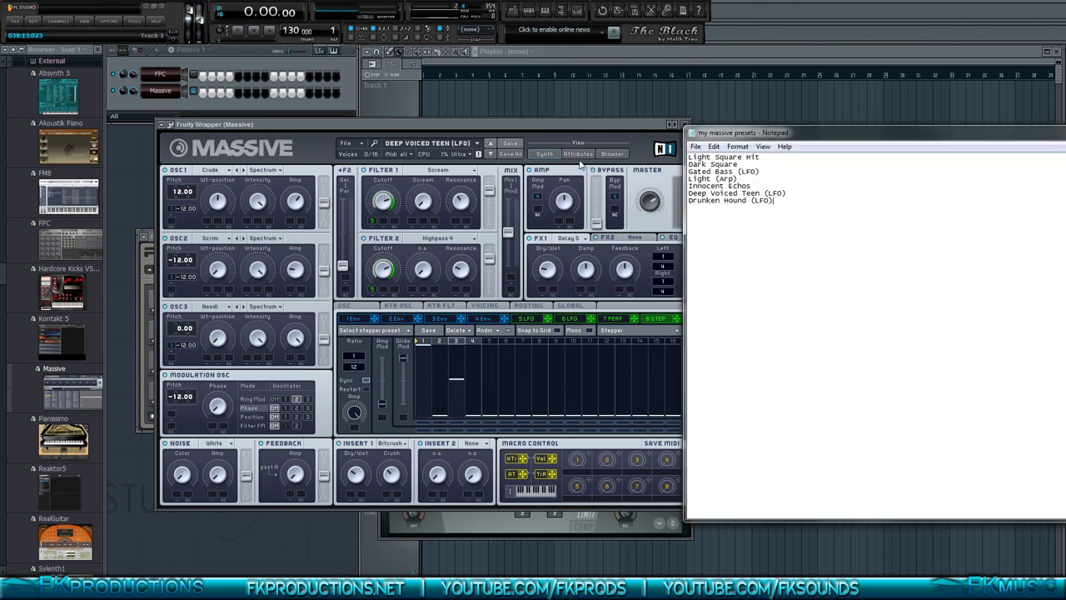
left_click(614, 154)
left_click_drag(282, 255, 220, 255)
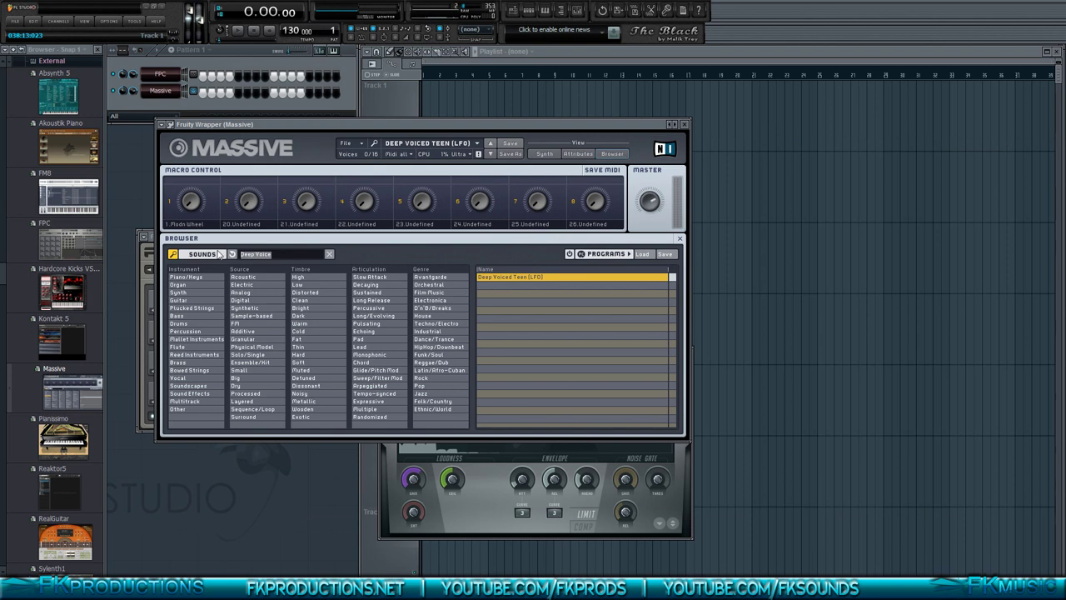
type("Drunken")
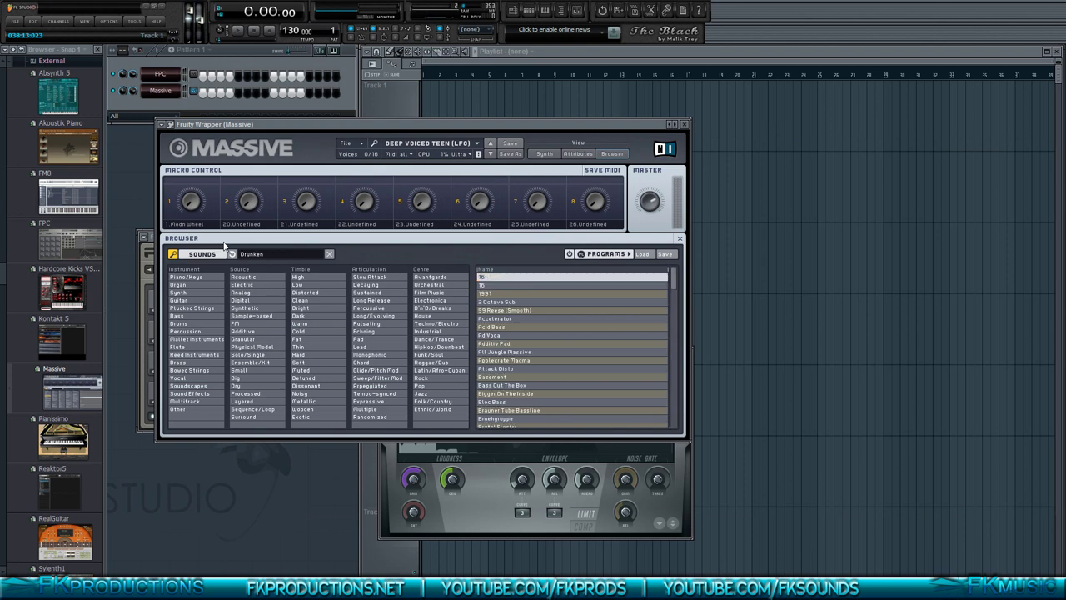
left_click(582, 278)
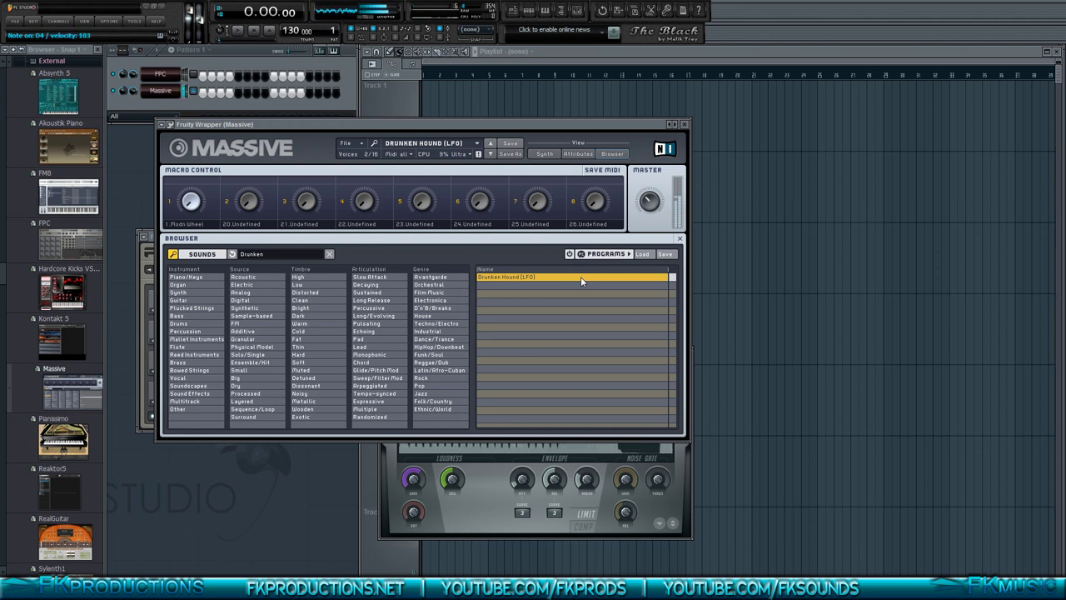
Step: Return to Massive's synth view and examine the settings of modulators 6 LFO and 5 LFO
left_click(574, 154)
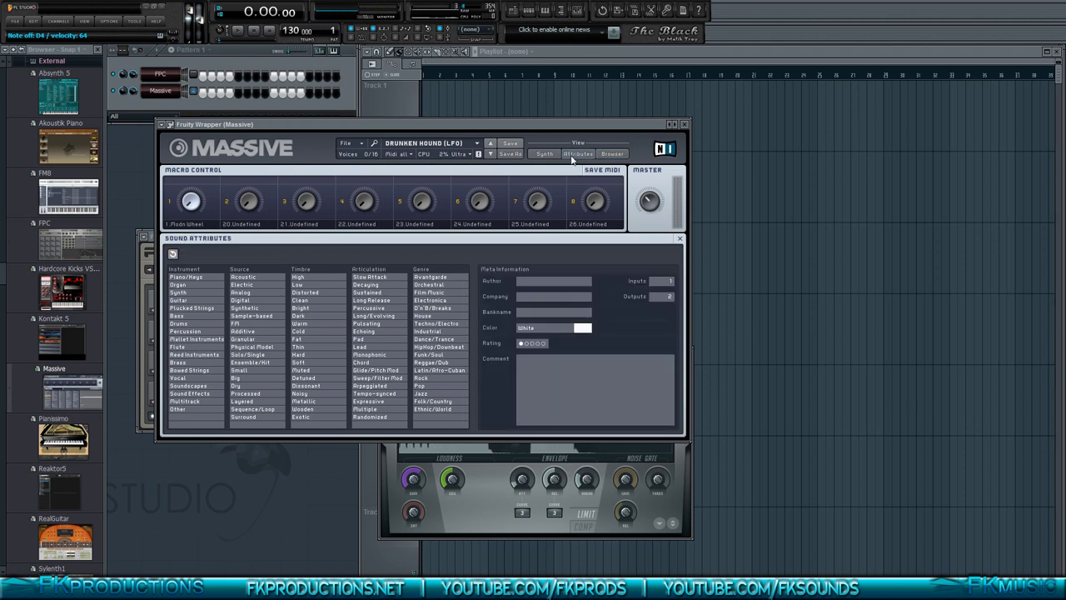
left_click(545, 155)
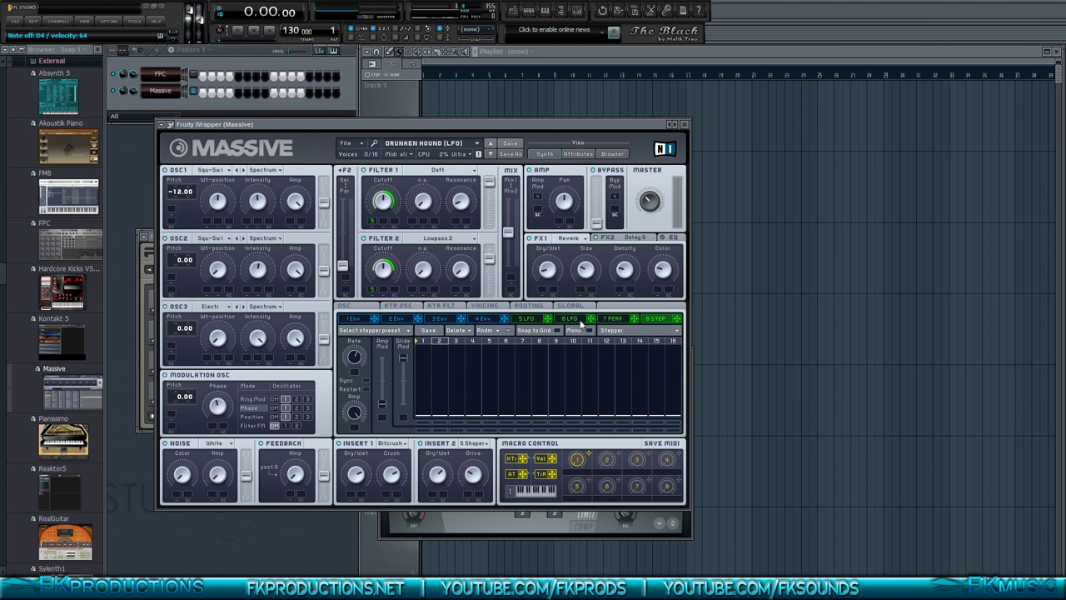
left_click(570, 319)
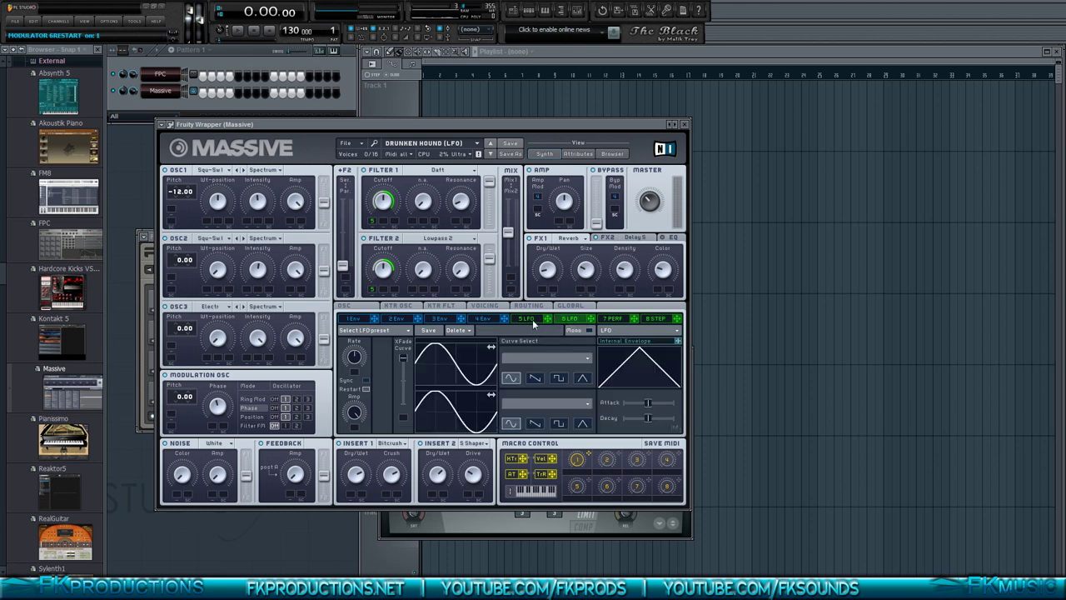
left_click(531, 318)
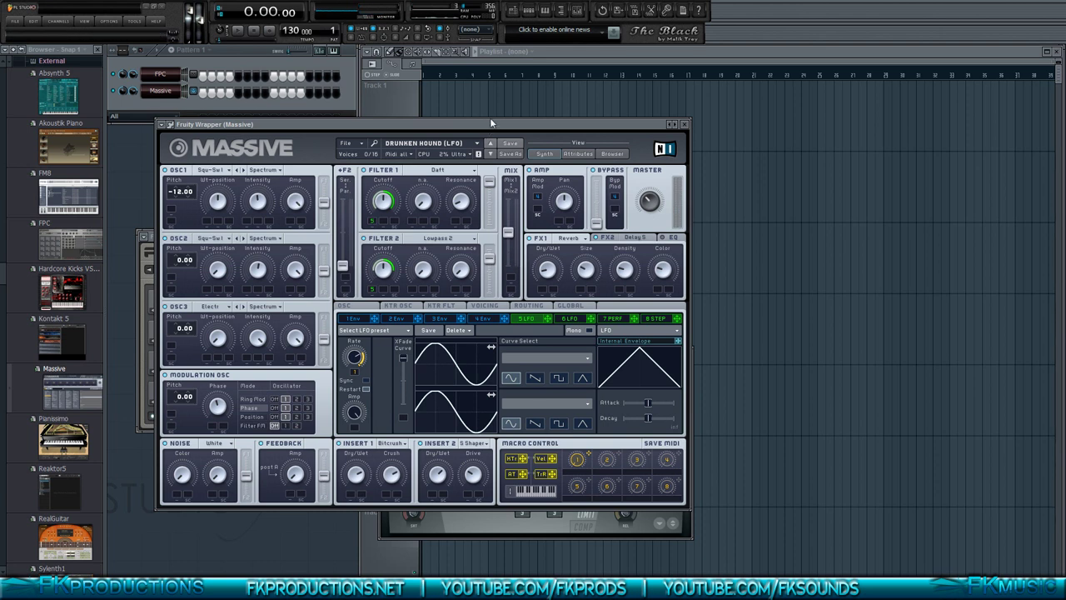
Step: Move the Massive window clear of the other plugins and shift the Massive channel's preview keyboard to lower octaves
left_click_drag(490, 122, 767, 114)
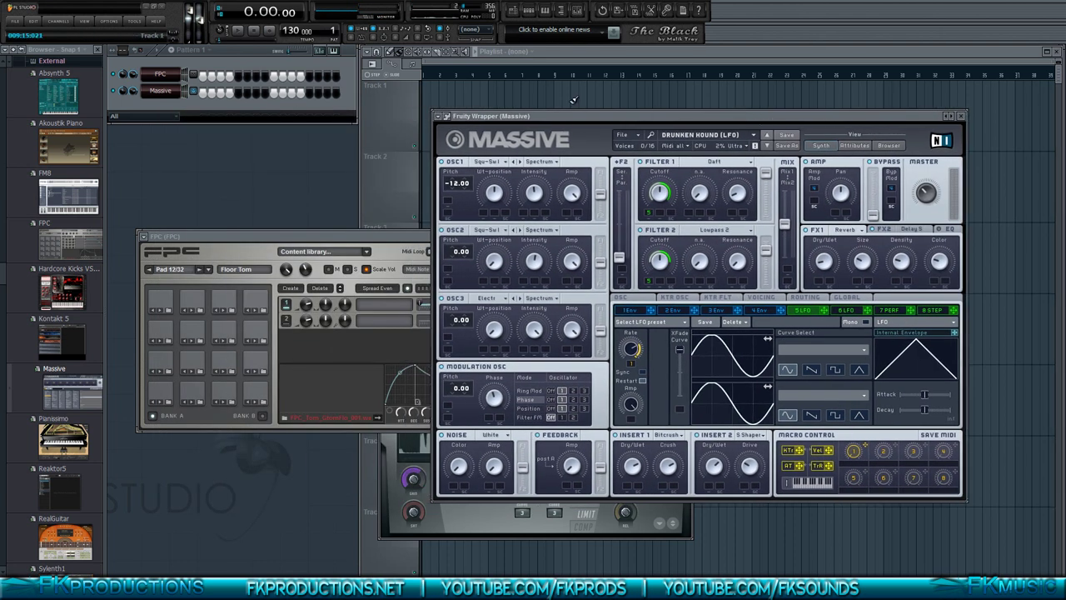
left_click(180, 88)
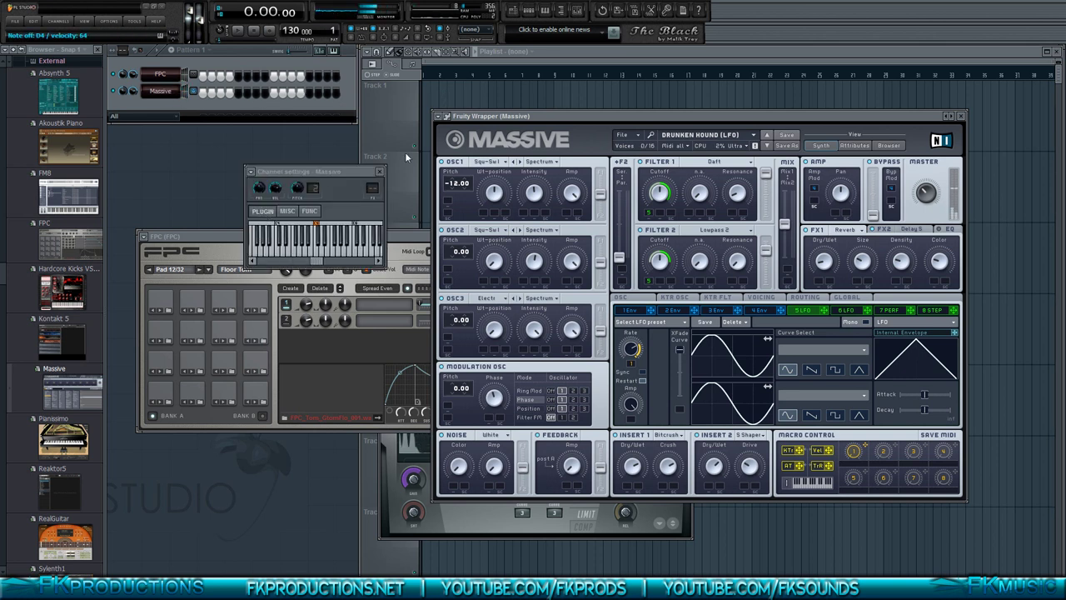
left_click(313, 261)
left_click_drag(313, 261, 301, 262)
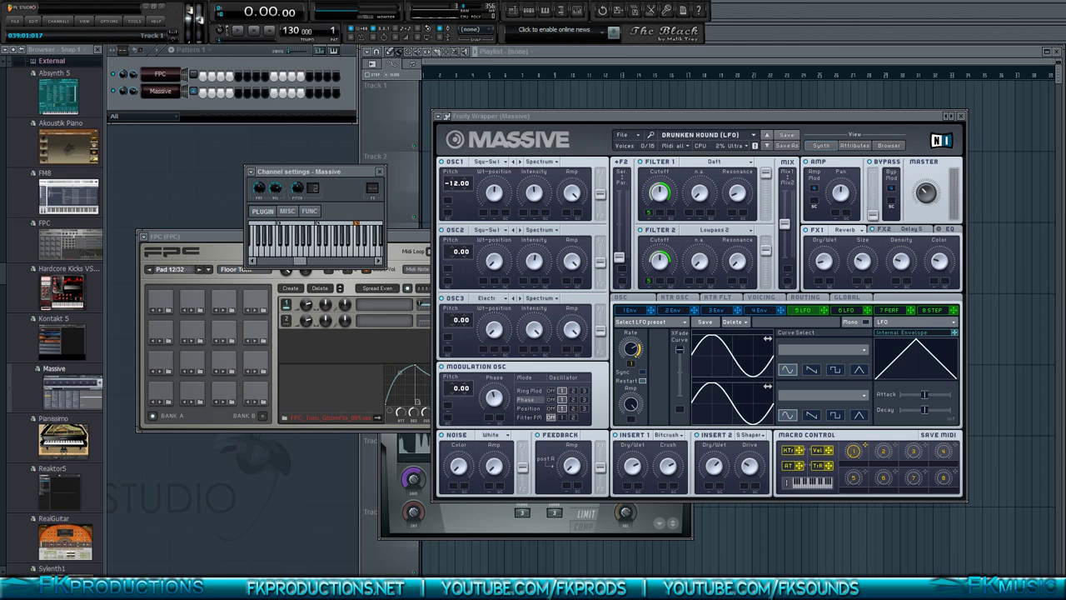
Step: Reposition the Massive window and load a fresh Massive instance into the existing Massive channel
left_click_drag(734, 116, 703, 135)
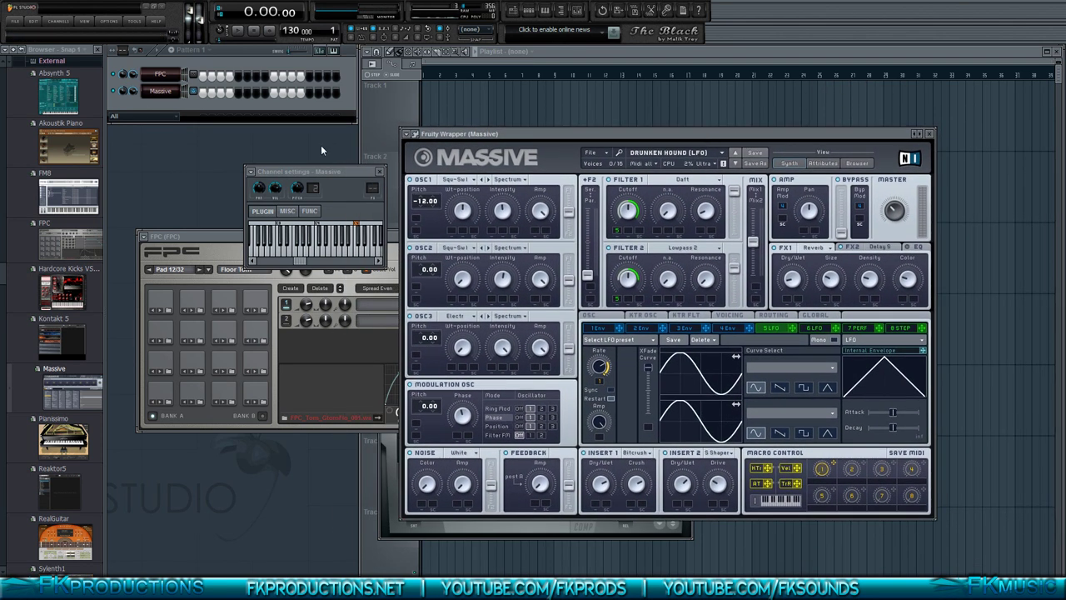
left_click_drag(75, 393, 170, 94)
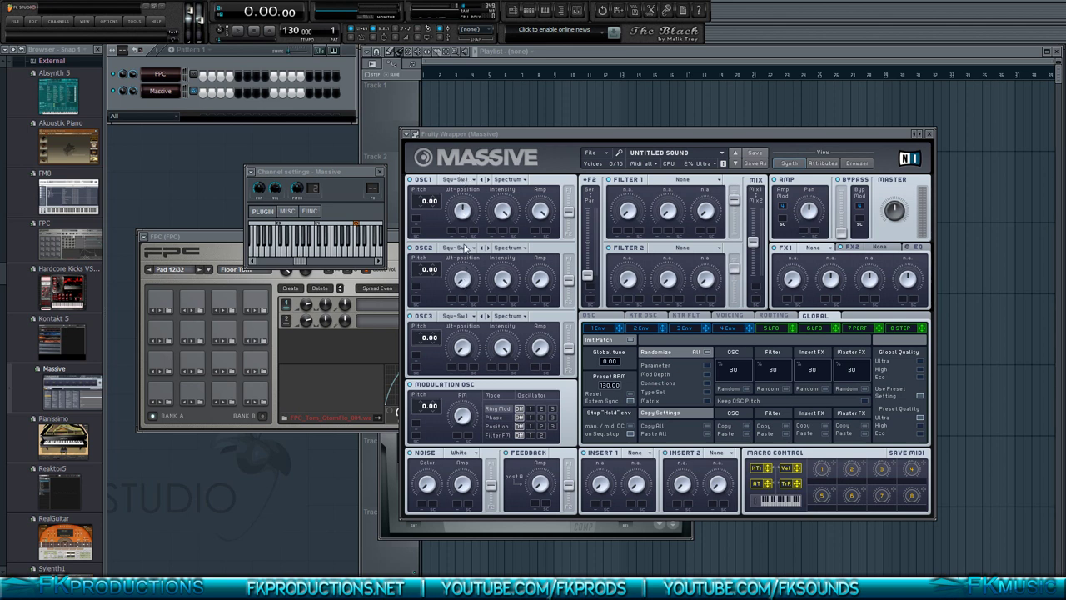
Step: Try the Escalation I, Additivmix IV, Inharmonic and Pulse-Saw Sync wavetables on OSC1, auditioning them with notes
left_click(463, 180)
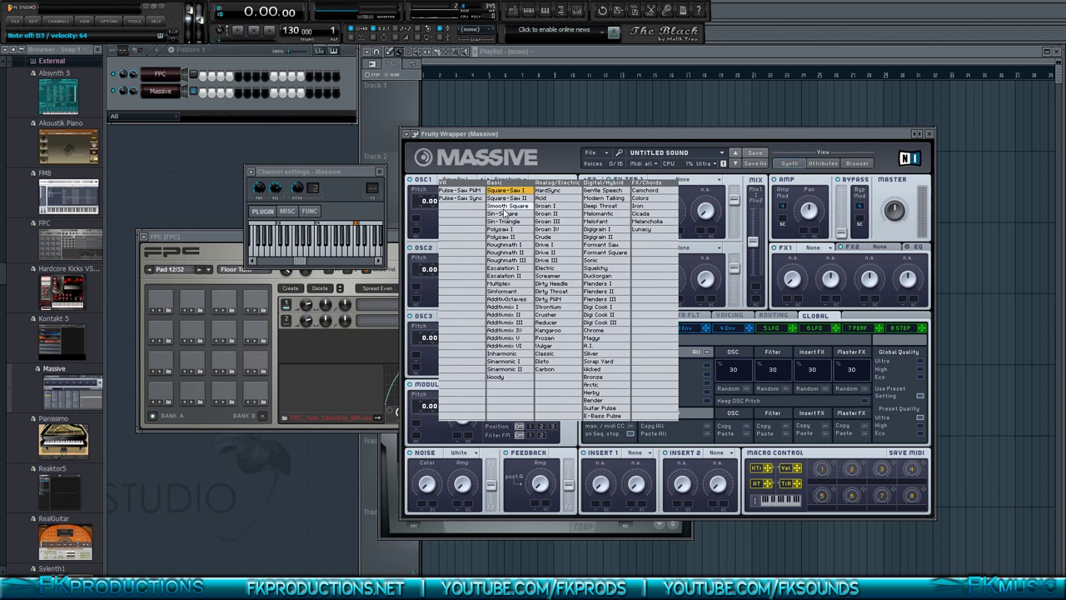
left_click(505, 268)
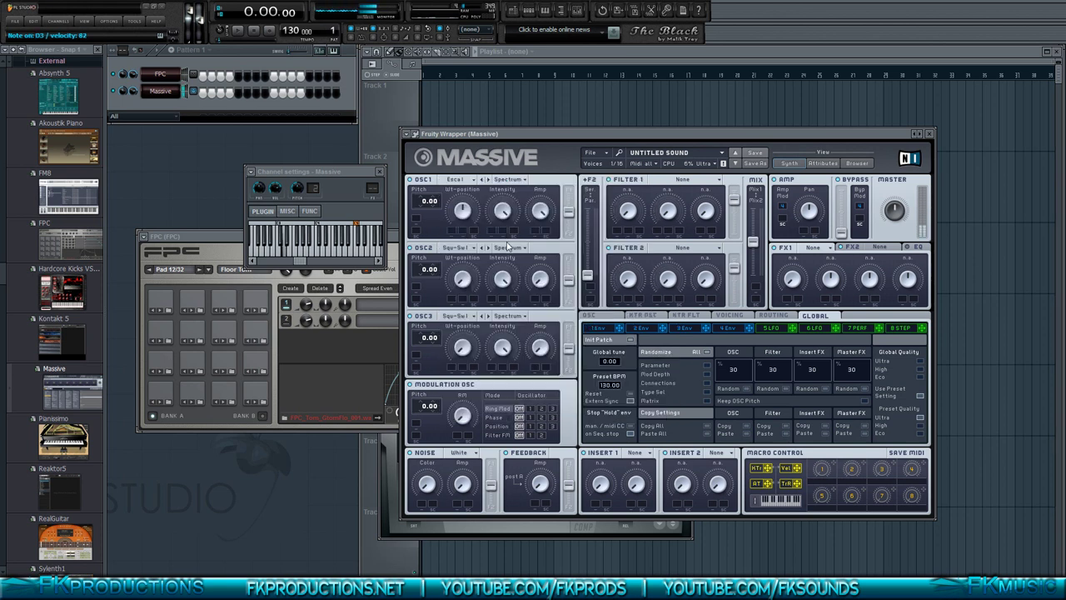
left_click(469, 182)
left_click(517, 331)
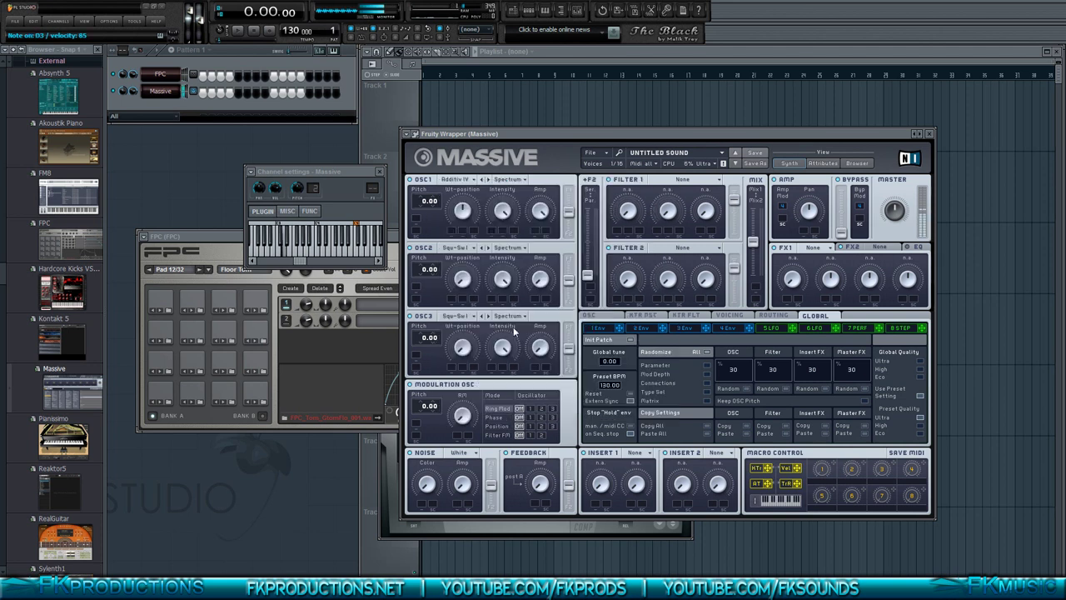
left_click(469, 185)
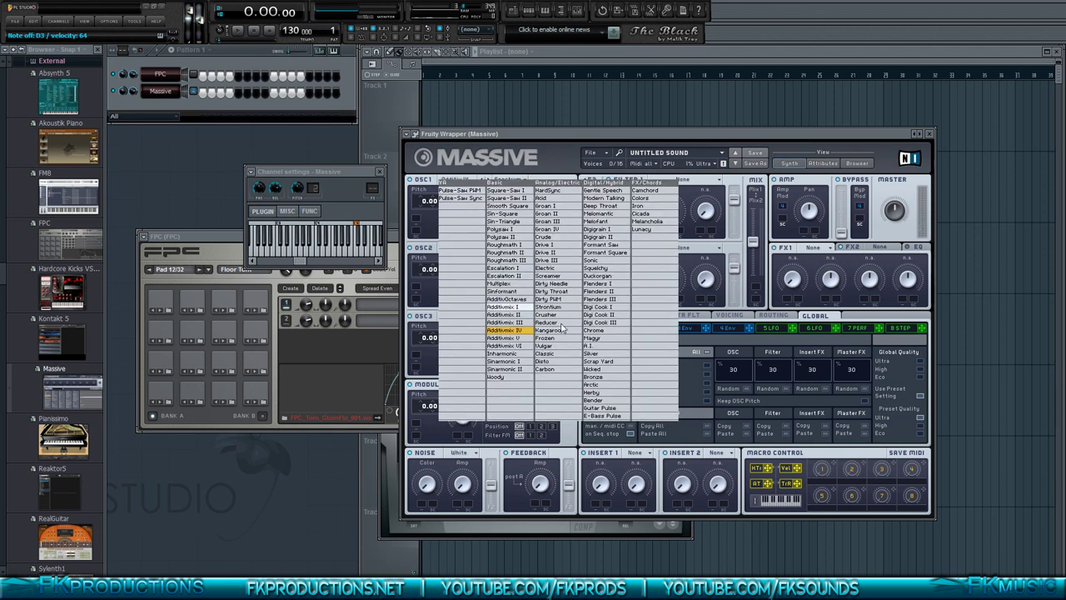
left_click(502, 353)
left_click(471, 183)
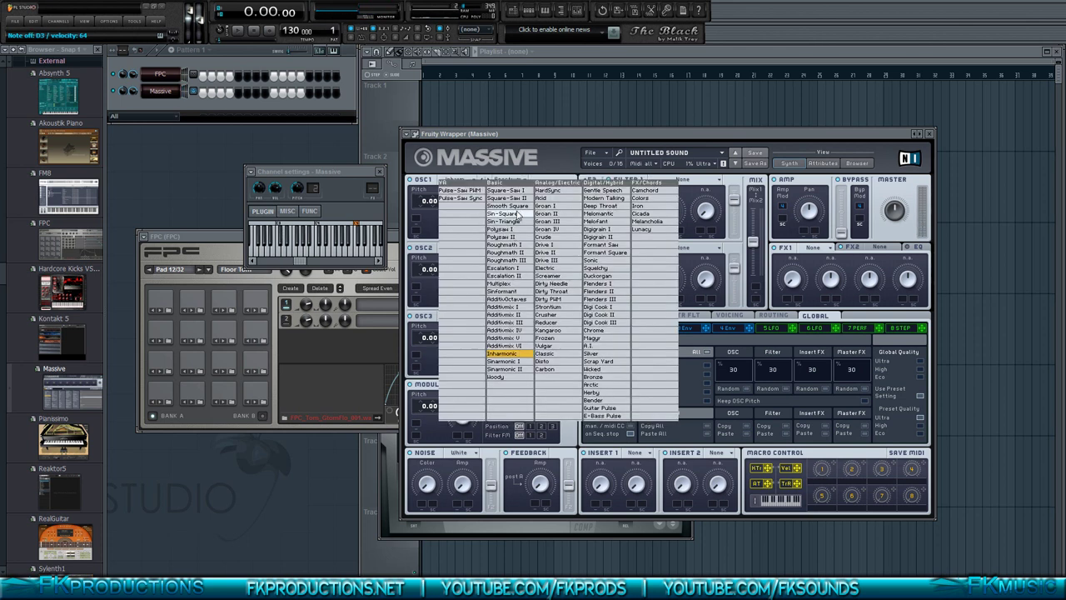
left_click(467, 198)
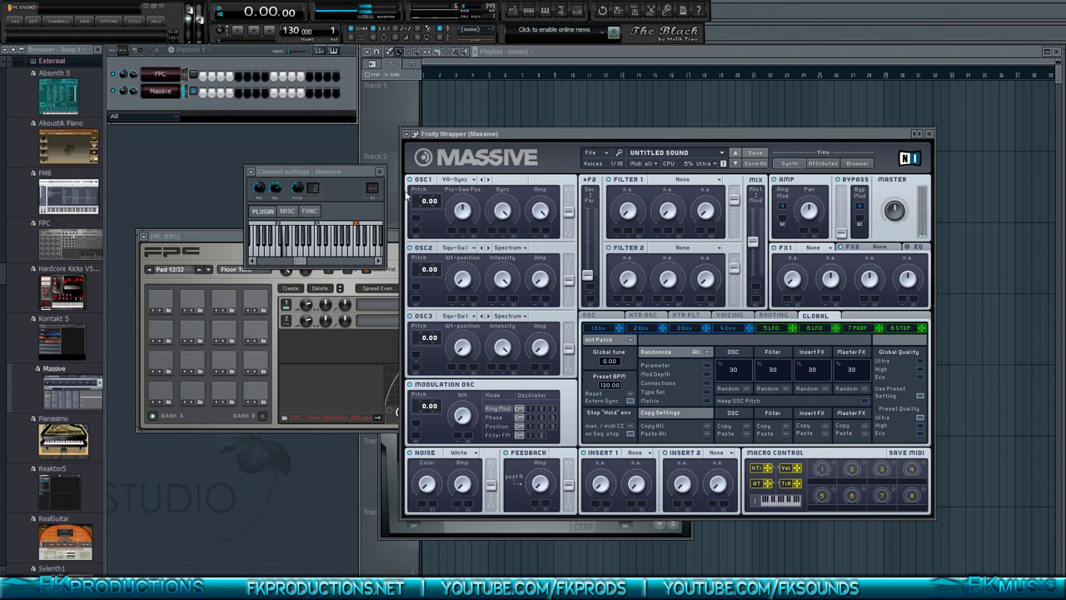
Step: Set OSC1's wavetable to Pulse-Saw PWM and OSC2's wavetable to Sin-Square
left_click(457, 185)
left_click(462, 193)
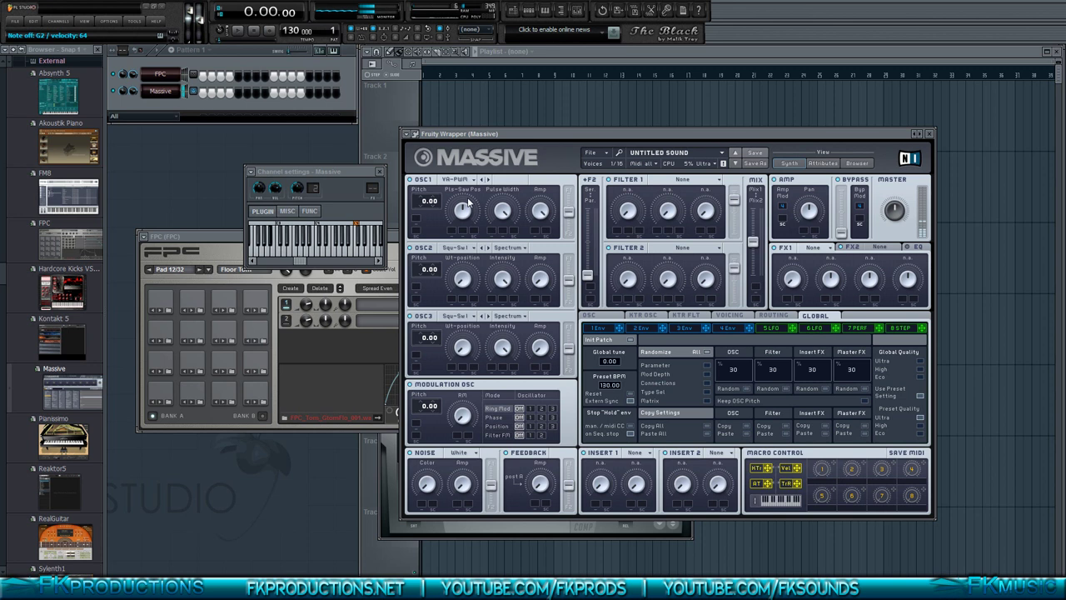
left_click(454, 248)
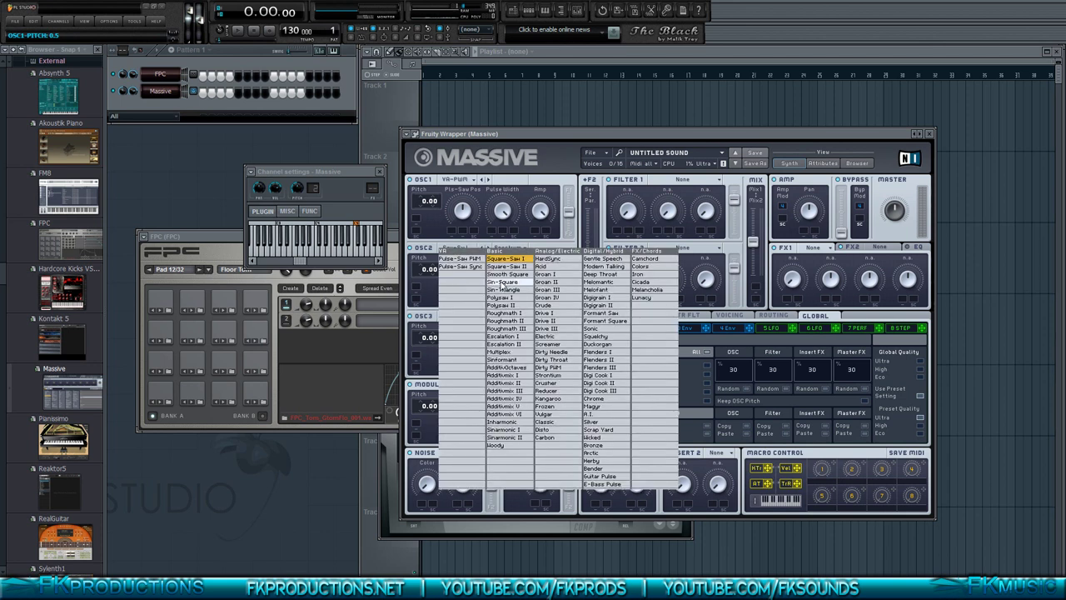
left_click(475, 285)
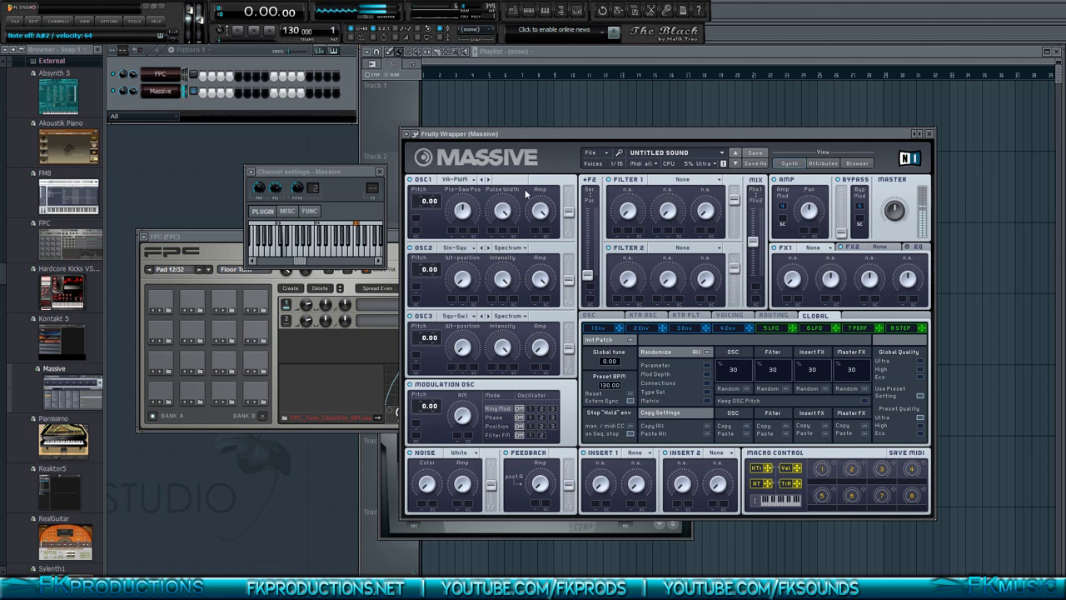
Step: Set OSC3 to the Acid wavetable with a pitch of 12.00 and lower its Intensity to about half
left_click(456, 320)
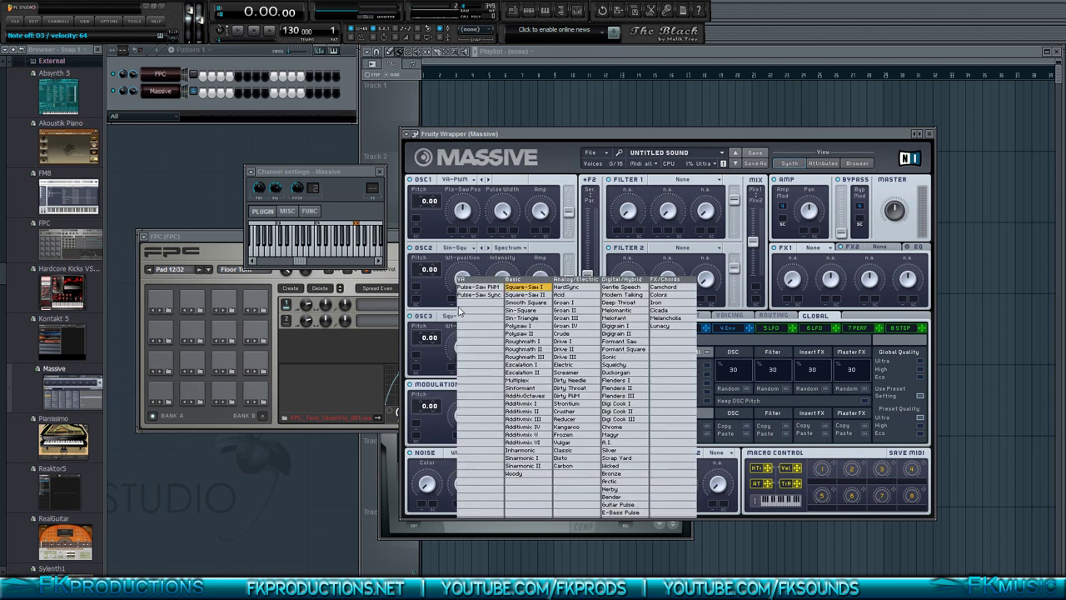
left_click(570, 297)
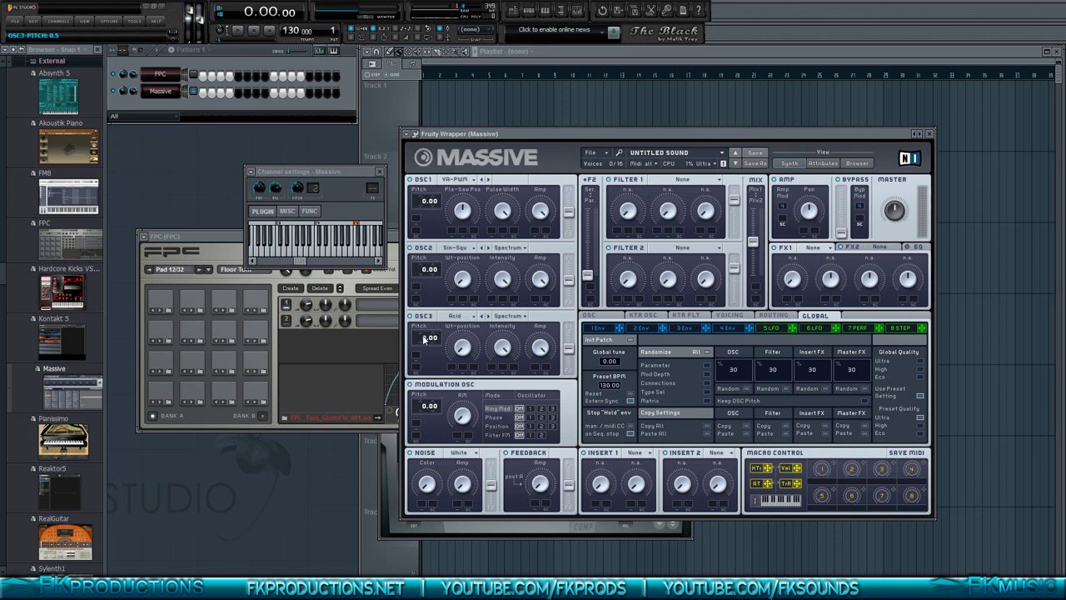
left_click_drag(425, 340, 429, 326)
left_click_drag(502, 348, 505, 407)
Step: Raise the project tempo to 145 BPM and audition the patch
left_click_drag(299, 31, 299, 23)
left_click(689, 185)
left_click(688, 184)
key("g")
Step: Set Massive's FX1 to Small Reverb and adjust its Size, Density and Color
left_click(827, 248)
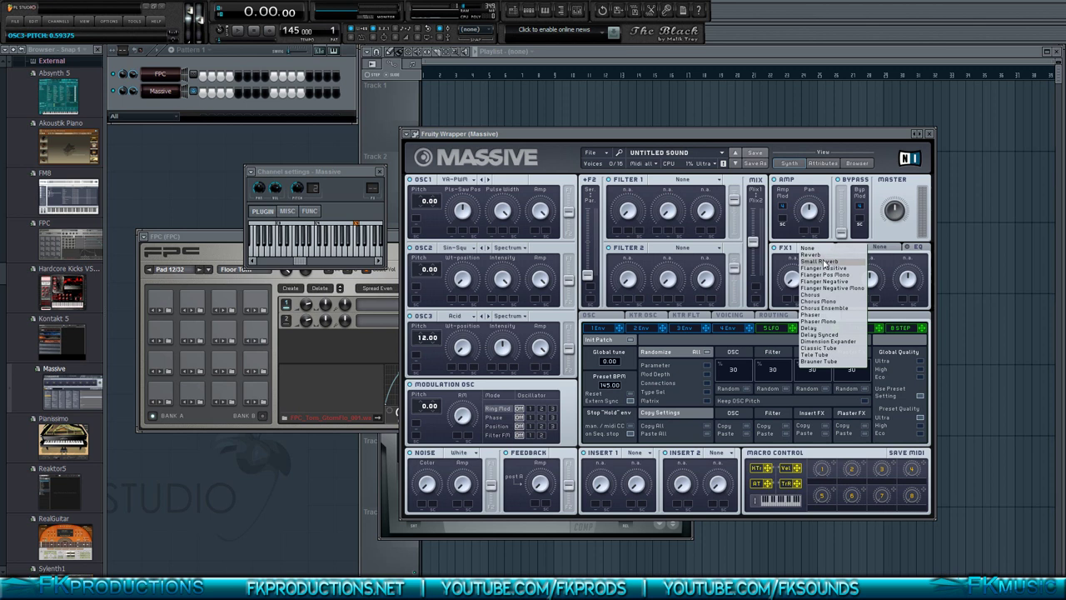
left_click(825, 262)
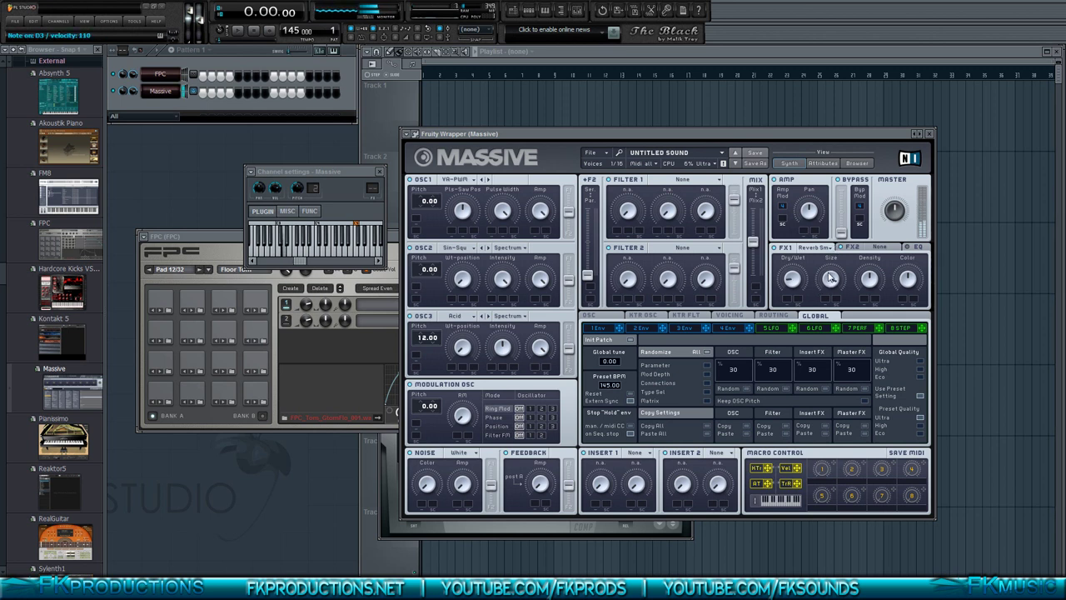
left_click_drag(831, 274, 831, 315)
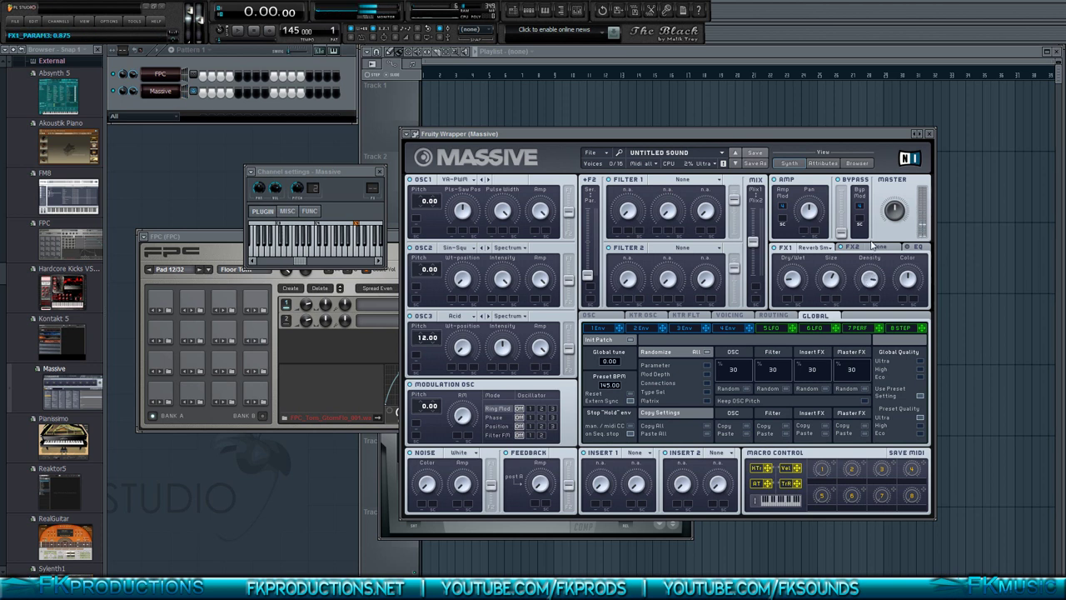
mouse_move(909, 275)
left_mouse_down()
mouse_move(910, 243)
mouse_move(897, 331)
mouse_move(908, 232)
mouse_move(907, 306)
mouse_move(894, 324)
mouse_move(902, 256)
left_mouse_up()
Step: Set FX2 to Dimension Expander and adjust its Dry/Wet amount
left_click(891, 249)
left_click(879, 248)
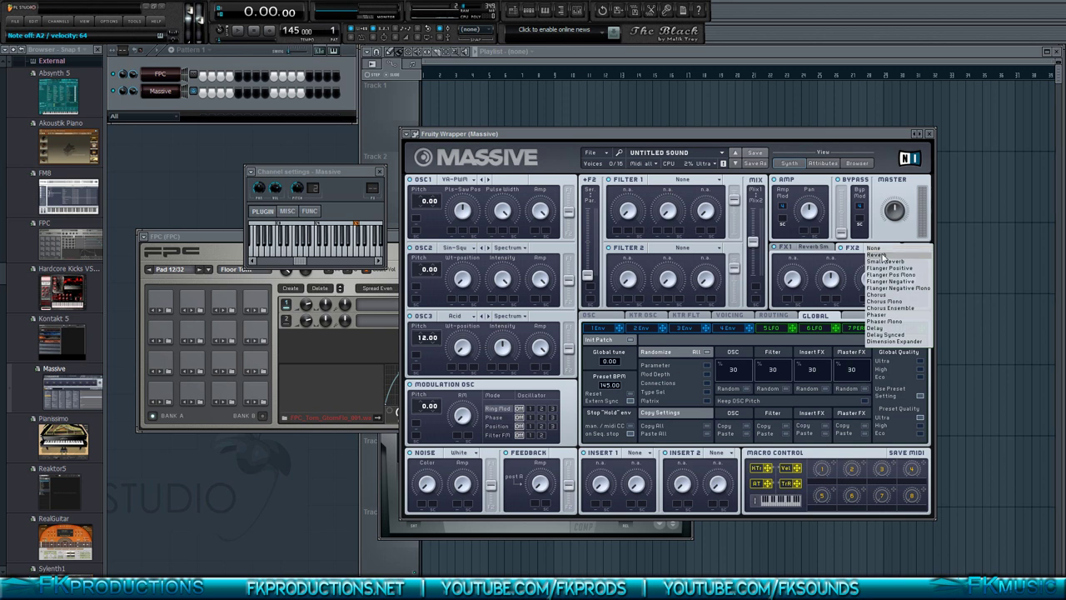
left_click(891, 342)
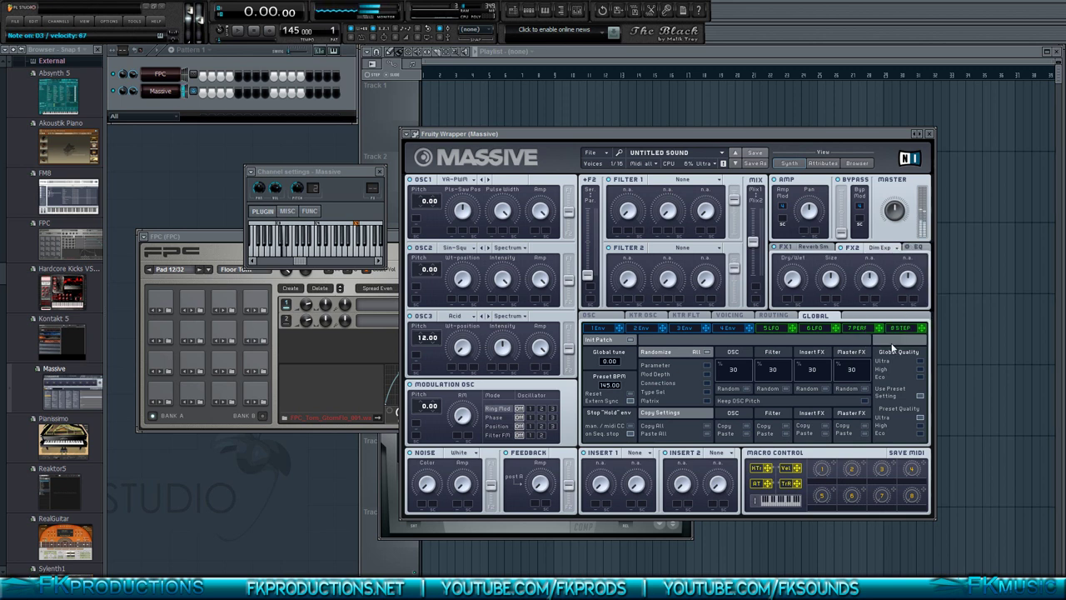
left_click_drag(790, 283, 791, 236)
Step: Switch on Massive's EQ and lower the Master volume slightly
left_click(917, 248)
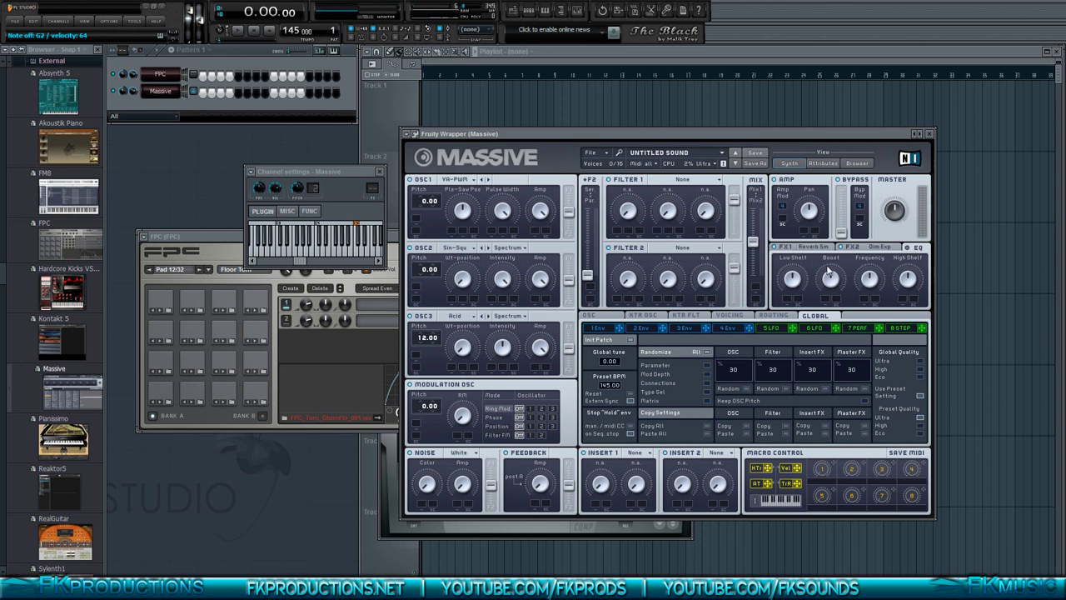
left_click(908, 249)
left_click_drag(892, 212, 893, 226)
Step: Open the mixer, move the FPC window out of its way, and link the FPC channel to mixer track Insert 1
key("F9")
left_click(170, 78)
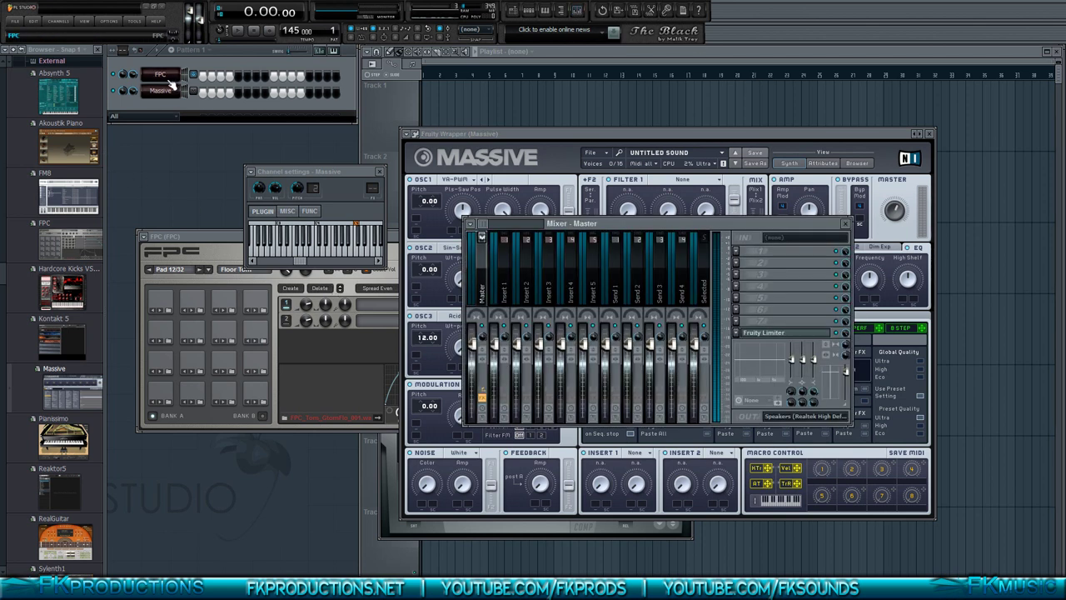
left_click_drag(501, 238, 446, 359)
left_click(159, 72)
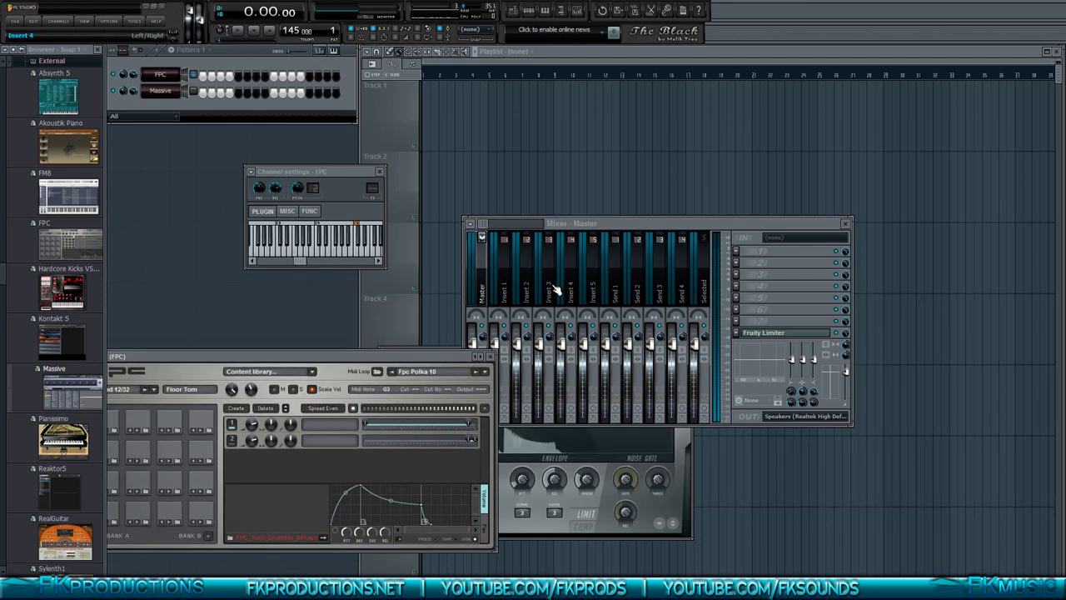
left_click(507, 269)
right_click(509, 271)
mouse_move(595, 275)
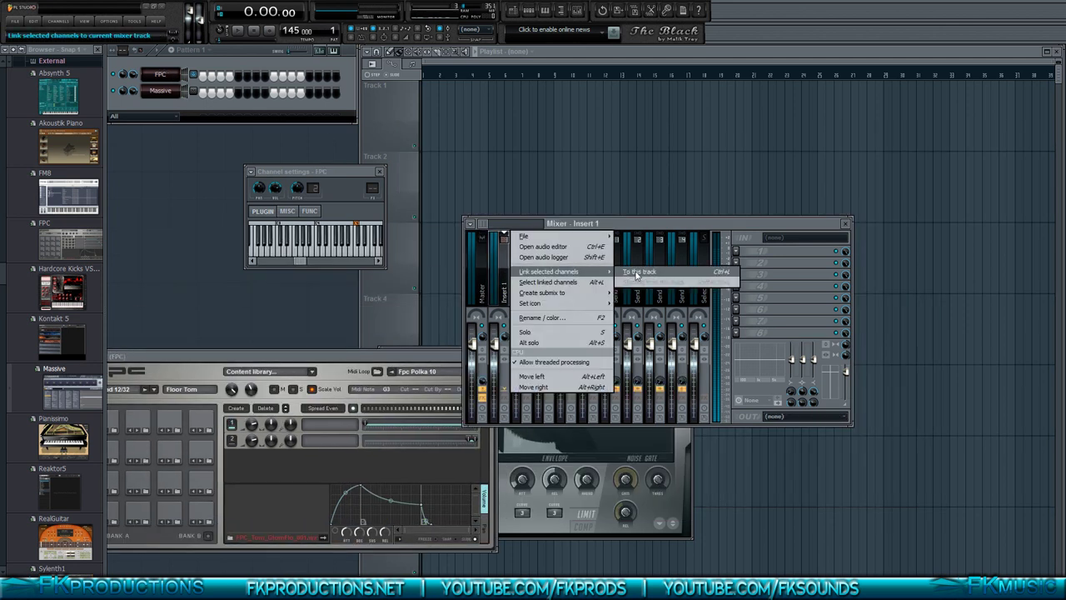
left_click(636, 273)
Step: Open the Massive channel and arrange its window and the mixer so the mixer's tracks and effect slots are fully visible
left_click(527, 266)
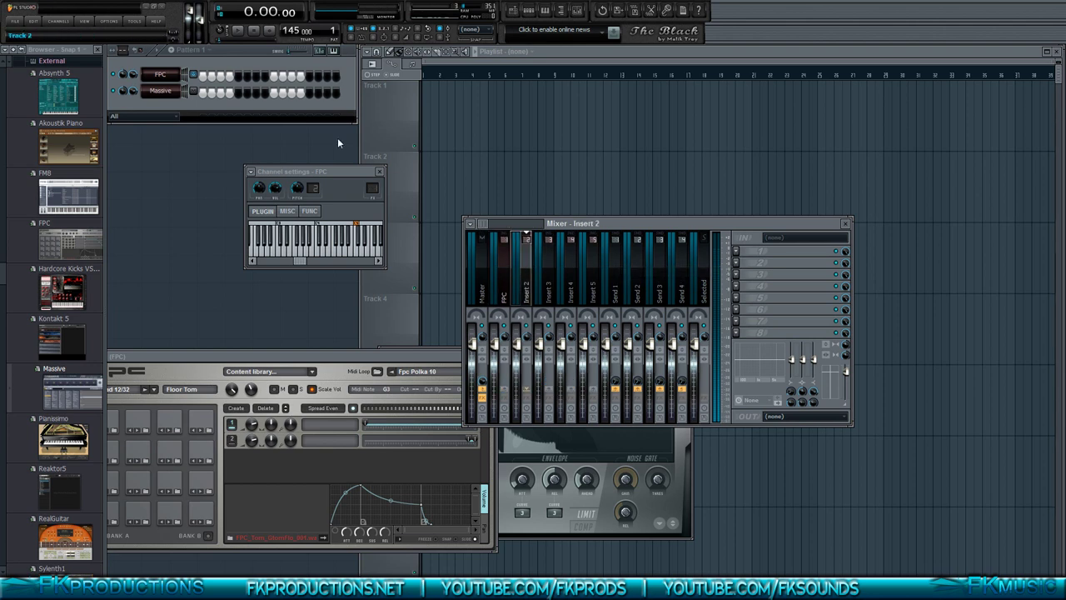
left_click(180, 96)
left_click_drag(525, 131, 883, 158)
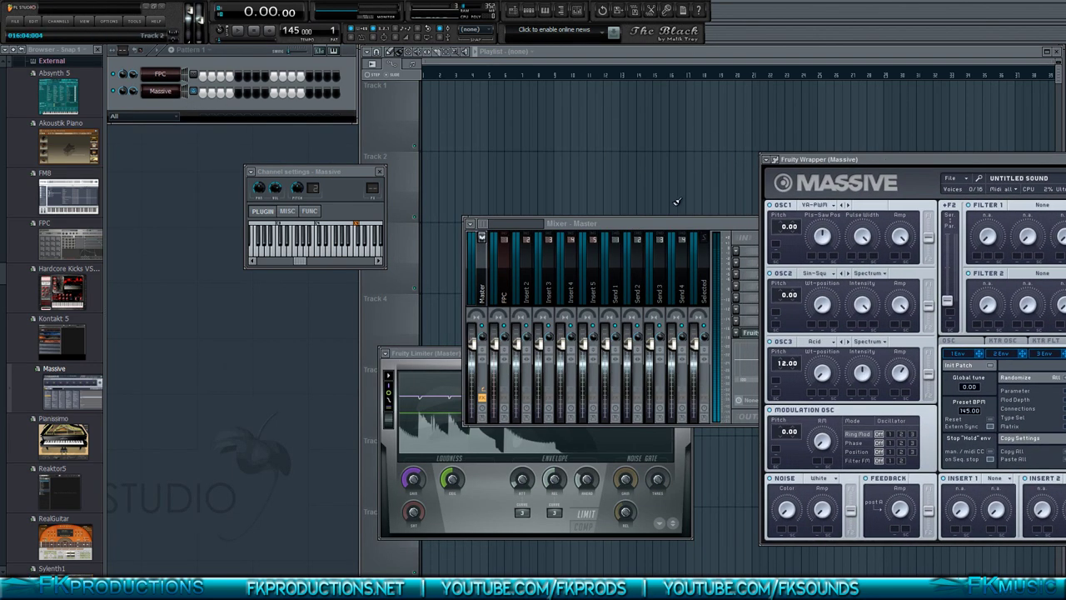
left_click_drag(661, 215, 498, 211)
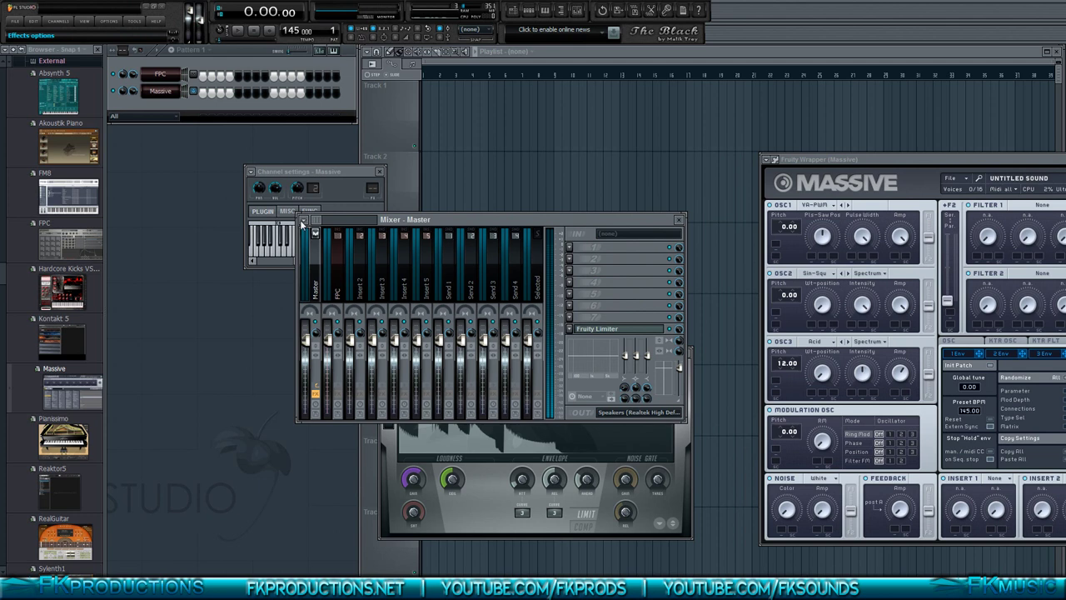
Step: Set the mixer view to show the tracks on the right side and the names at the bottom
left_click(304, 220)
mouse_move(368, 241)
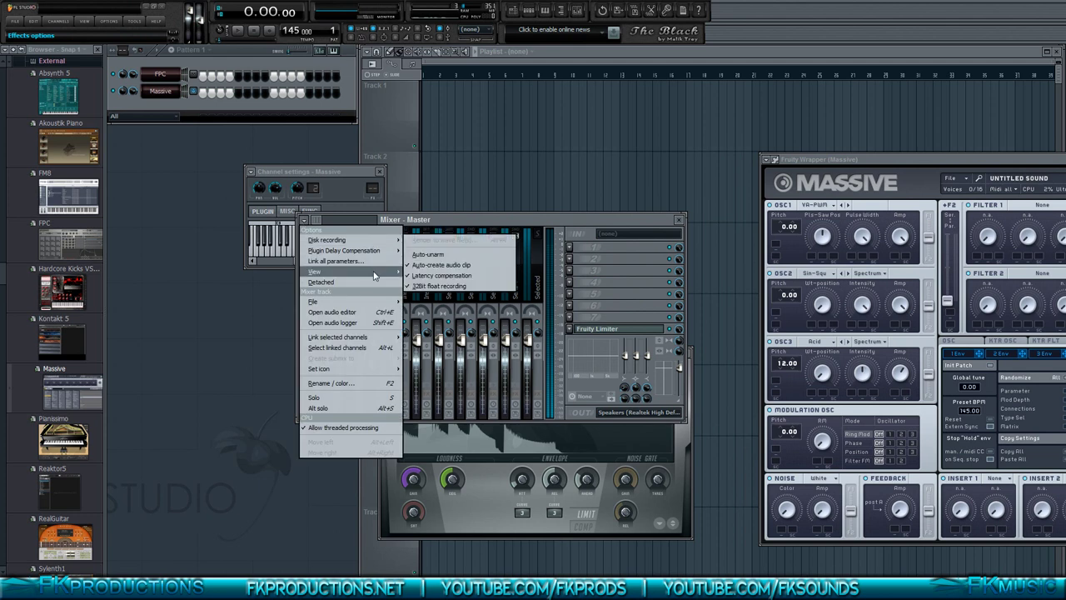
mouse_move(374, 274)
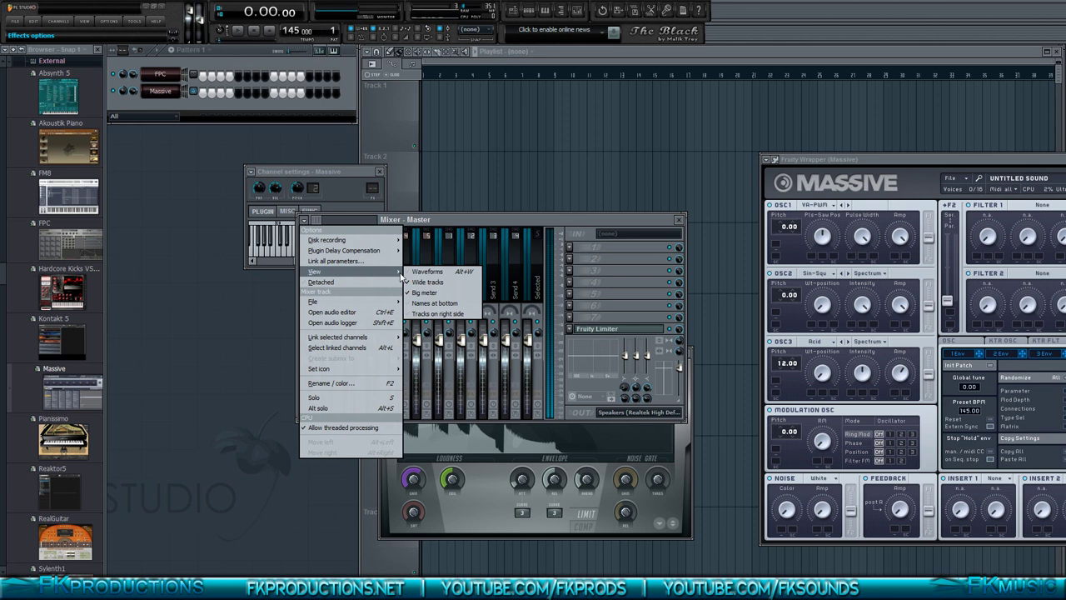
left_click(437, 314)
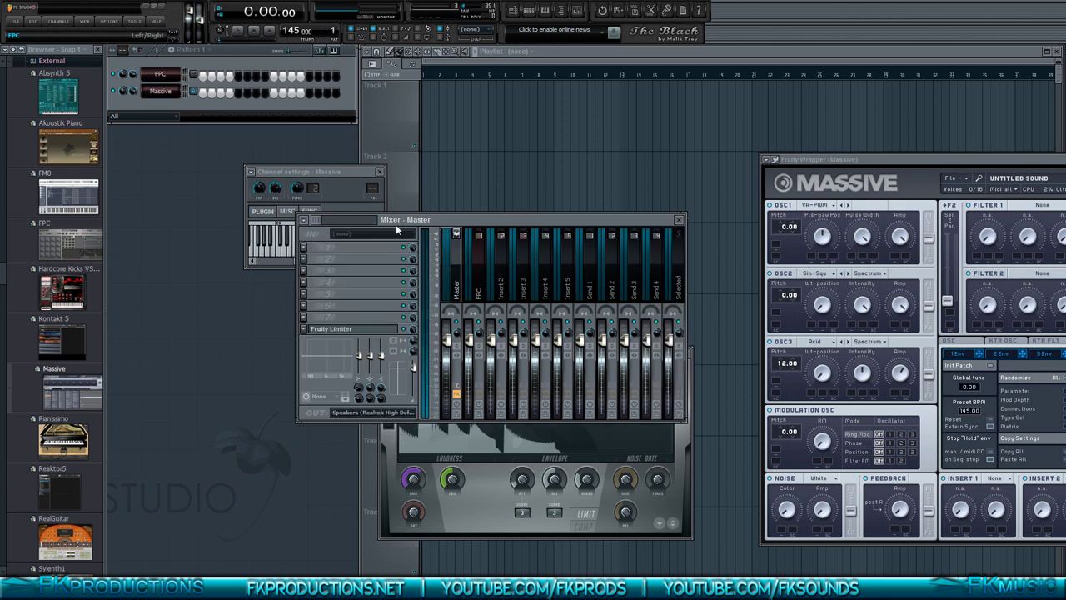
left_click(303, 221)
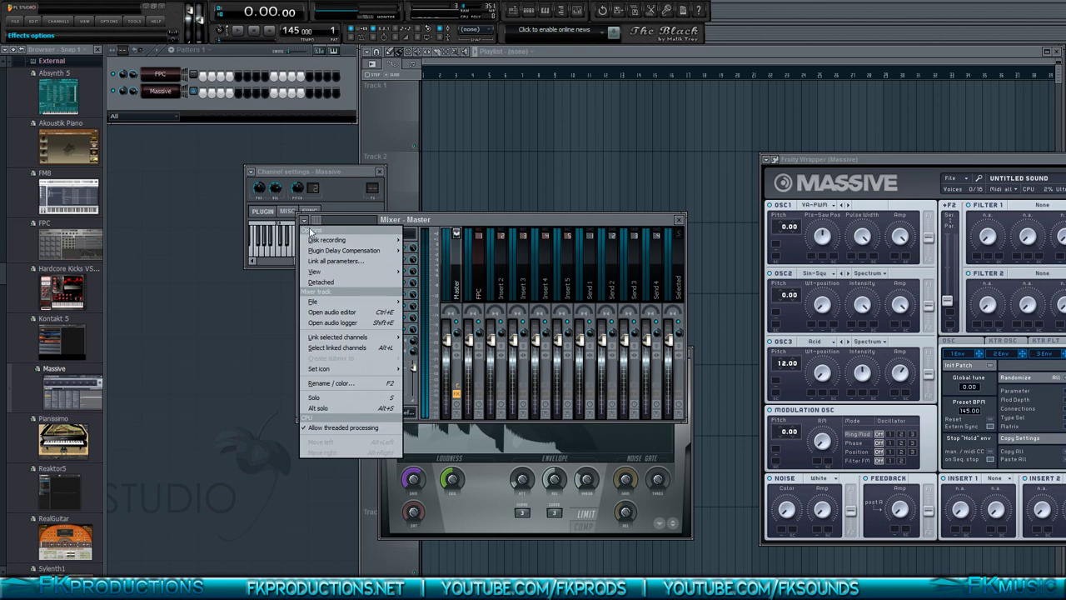
mouse_move(373, 273)
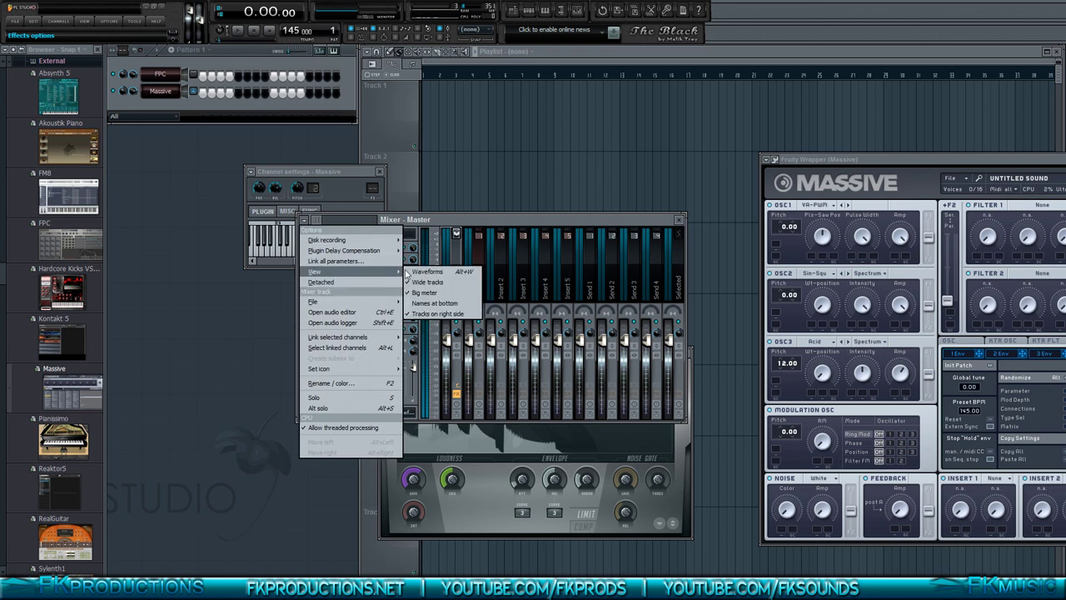
left_click(434, 302)
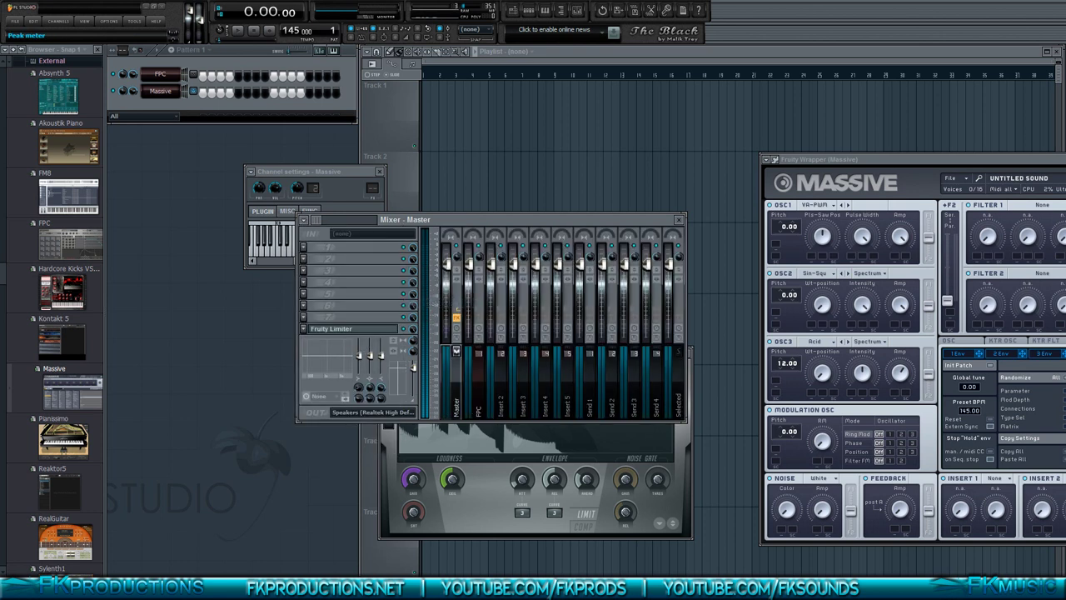
Step: Turn off the mixer's Names at bottom and Tracks on right side view options
left_click(303, 220)
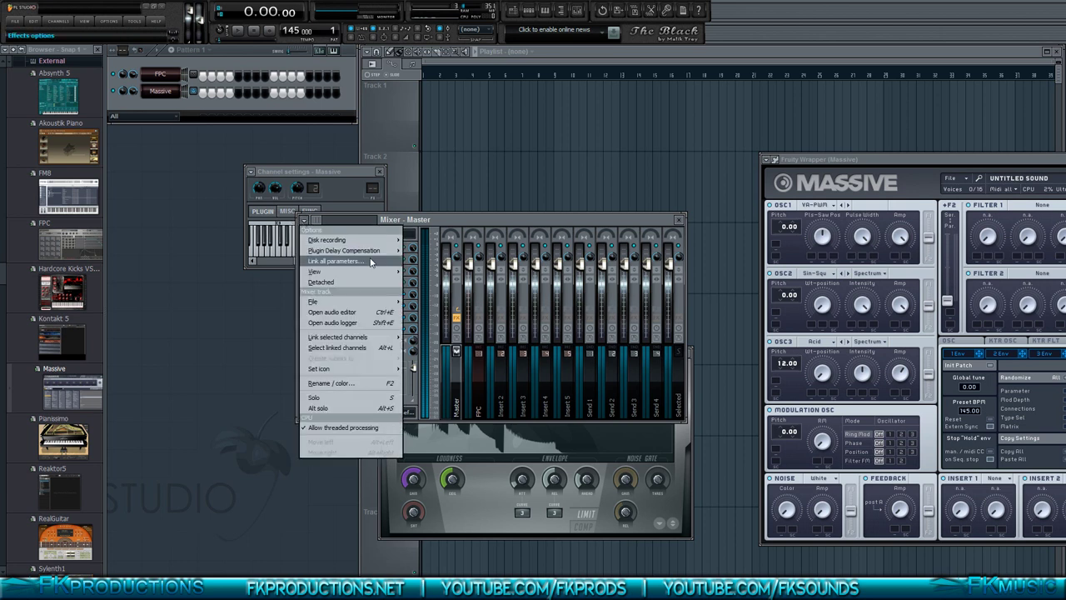
mouse_move(370, 271)
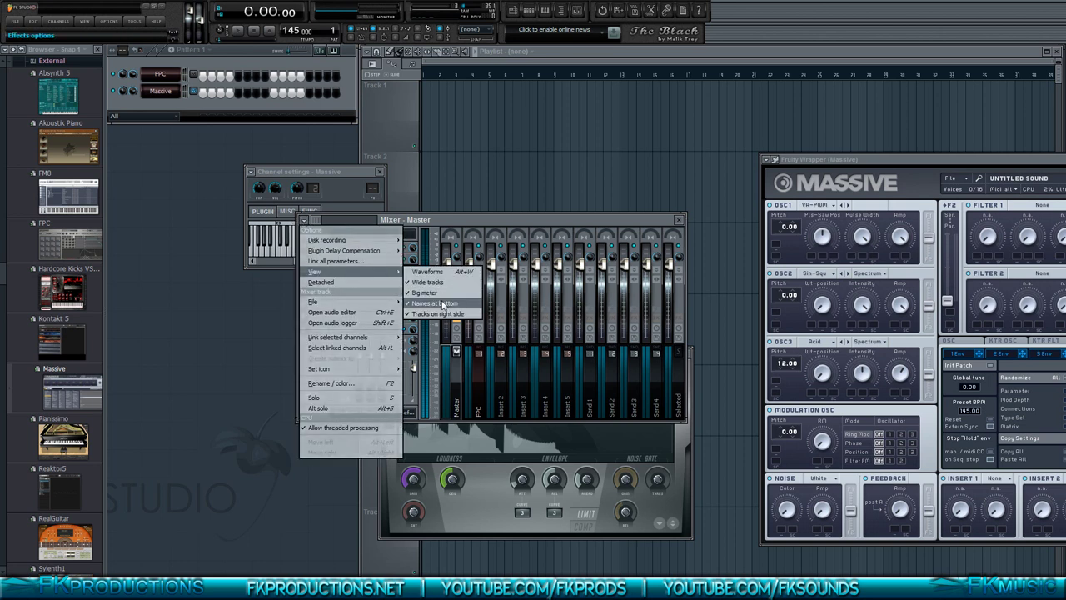
left_click(441, 302)
left_click(305, 222)
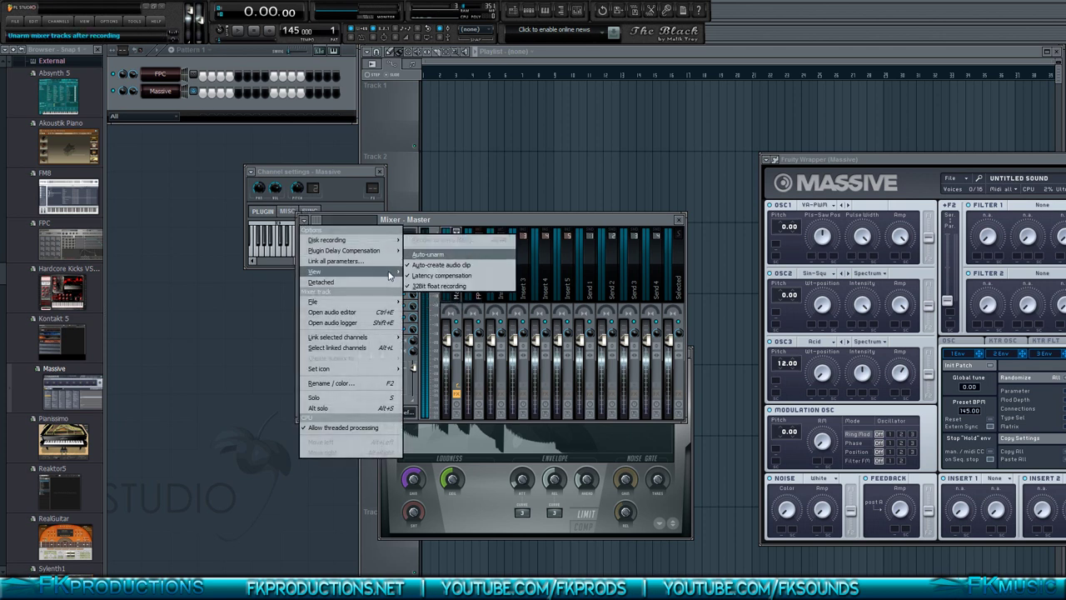
left_click(473, 310)
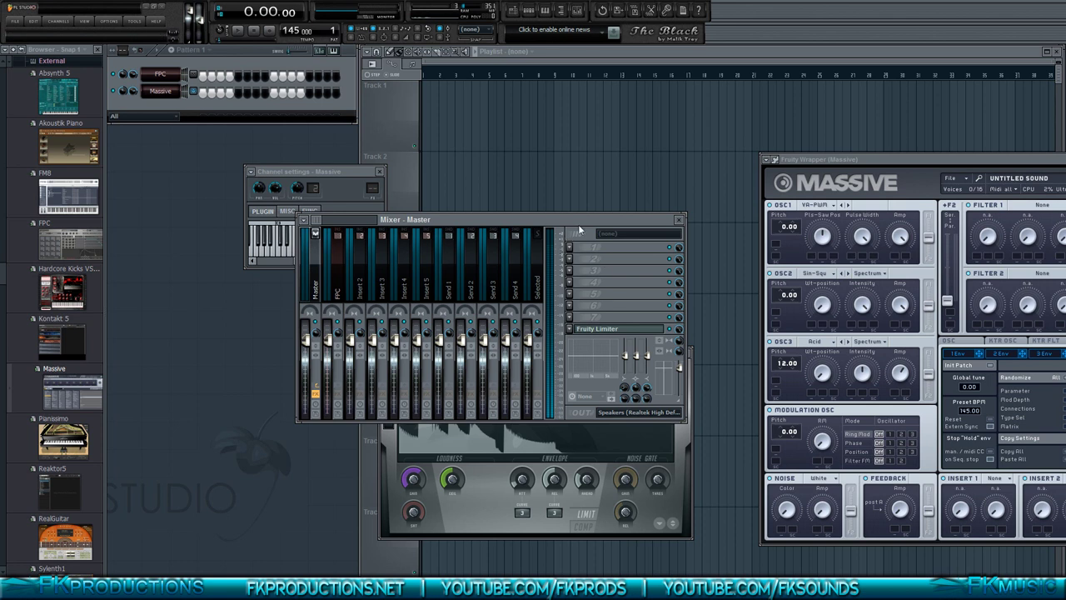
Step: Reposition the mixer and link the Massive channel to mixer track Insert 2
left_click_drag(578, 224, 516, 295)
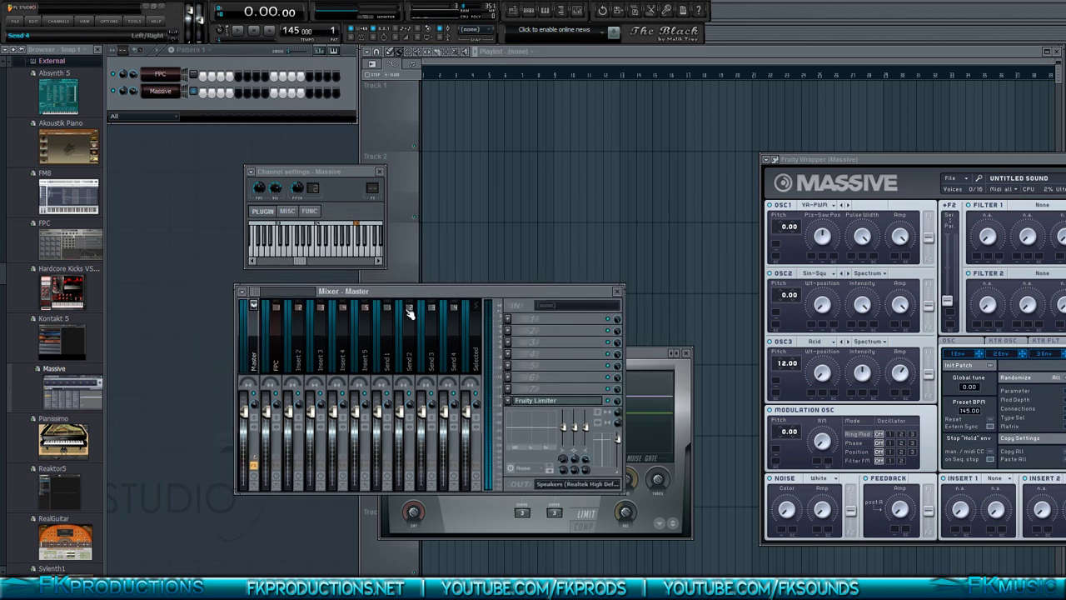
left_click(297, 336)
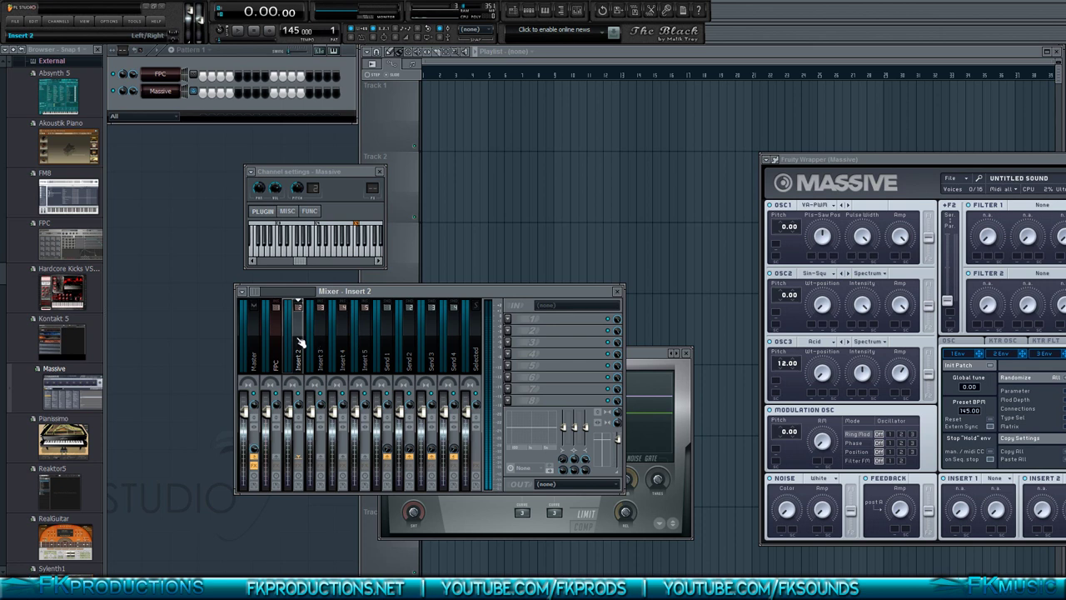
right_click(302, 342)
mouse_move(387, 342)
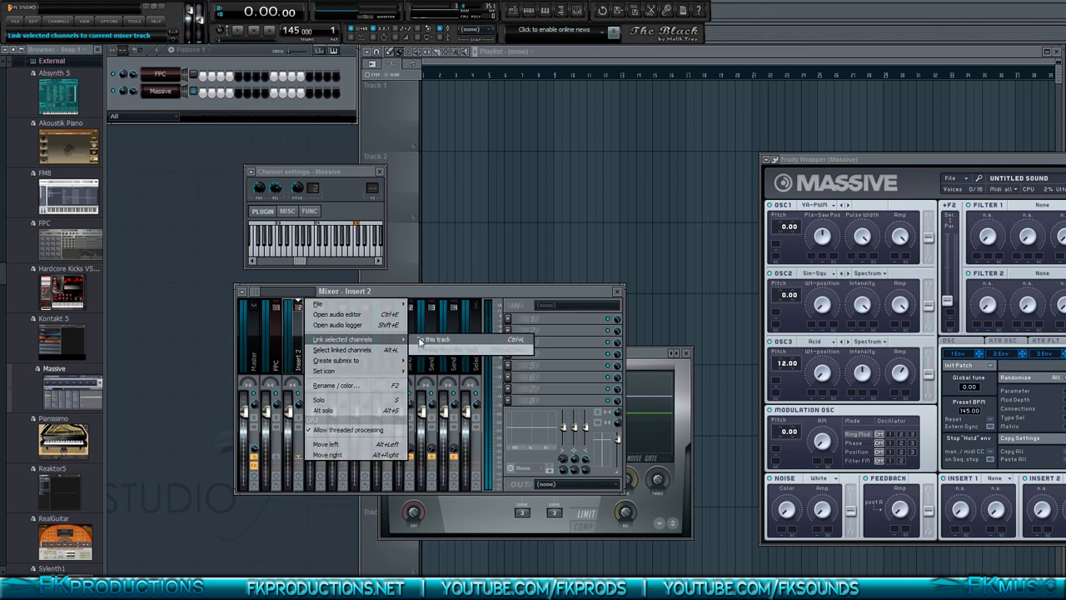
left_click(421, 341)
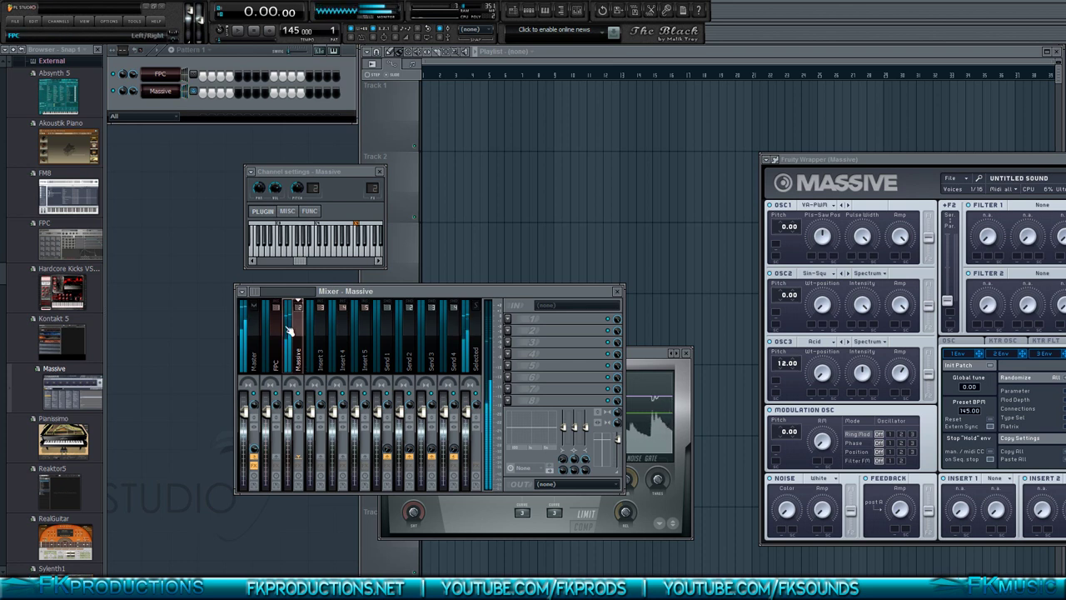
Step: Load Fruity Parametric EQ 2 into the first effect slot of the Massive mixer track and move the Massive window beside it
left_click(517, 316)
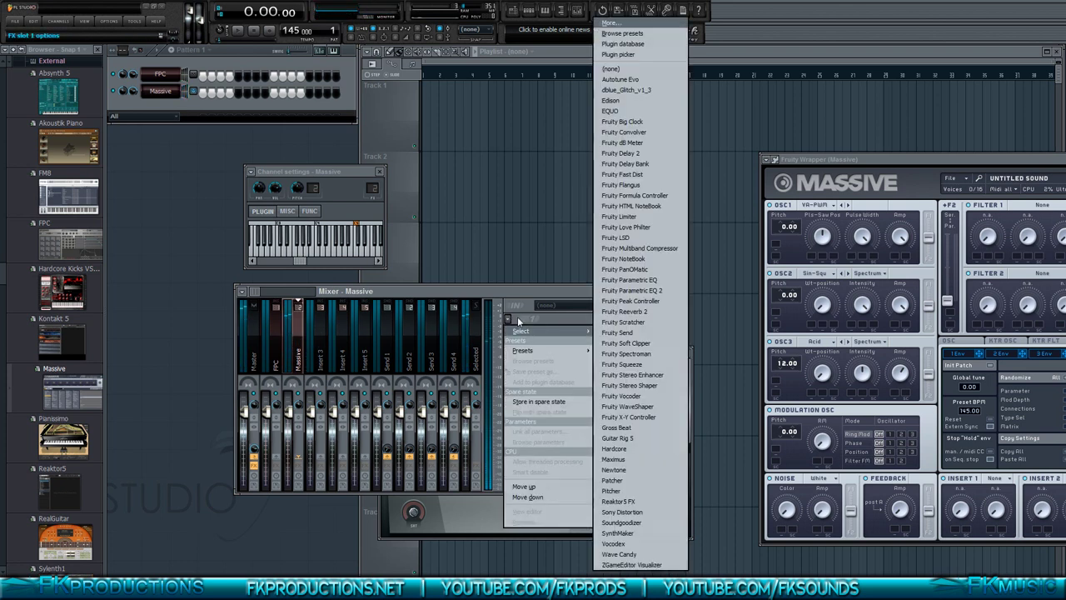
left_click(631, 290)
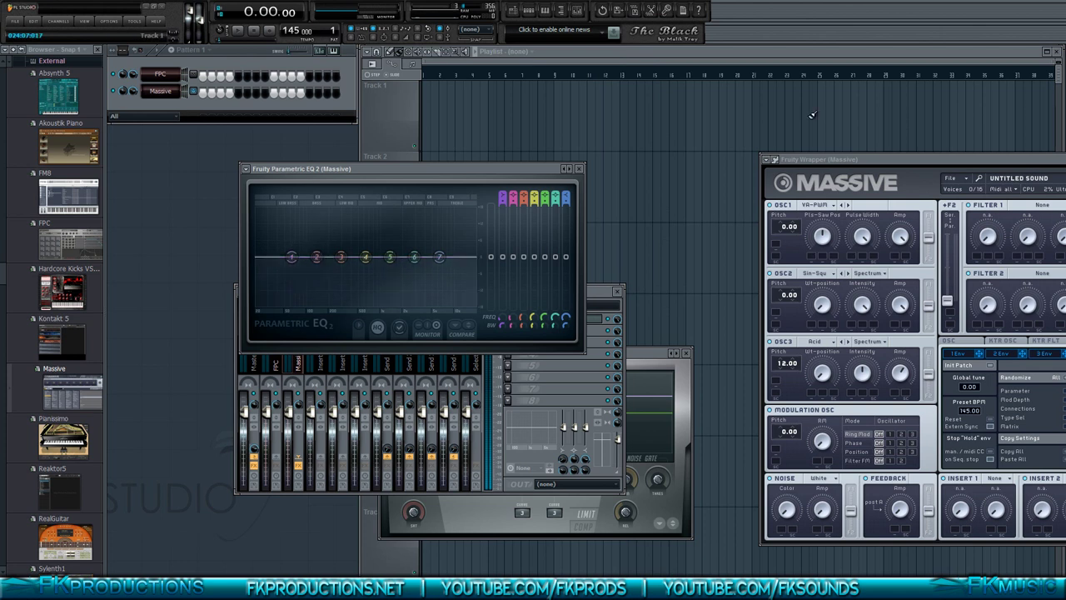
left_click_drag(932, 156, 628, 154)
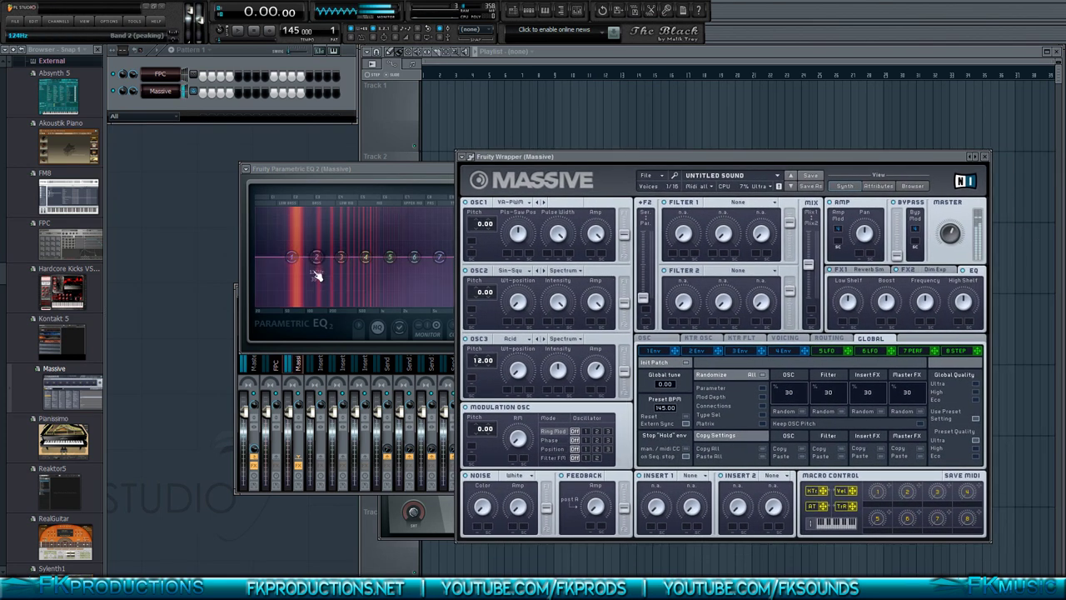
Step: Try boosting band 1, the low shelf, in Parametric EQ 2, and return it to flat
left_click_drag(292, 258, 296, 221)
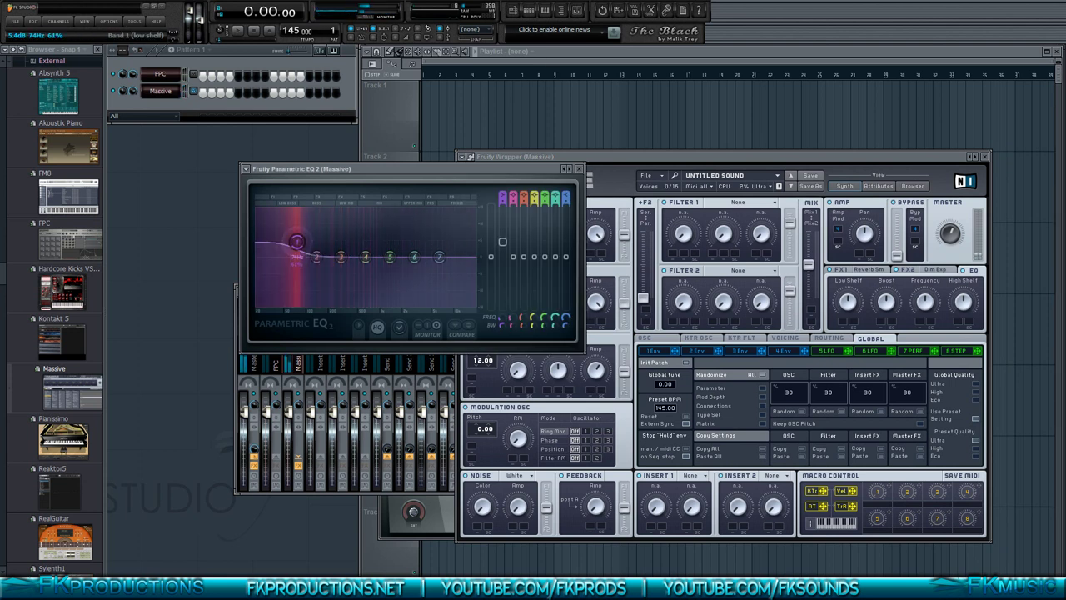
left_click_drag(298, 223, 294, 257)
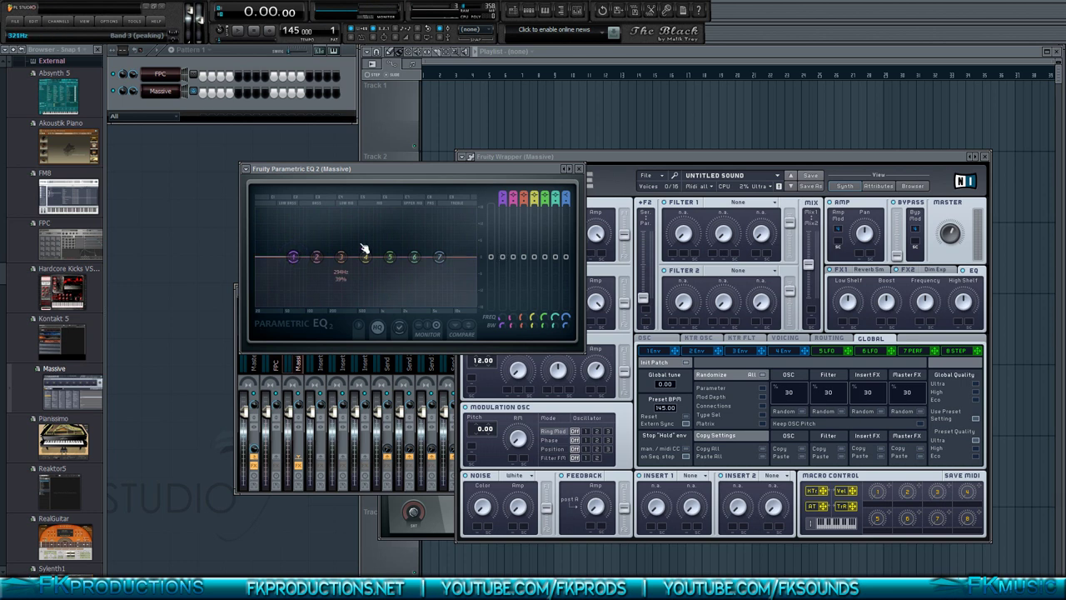
left_click(849, 304)
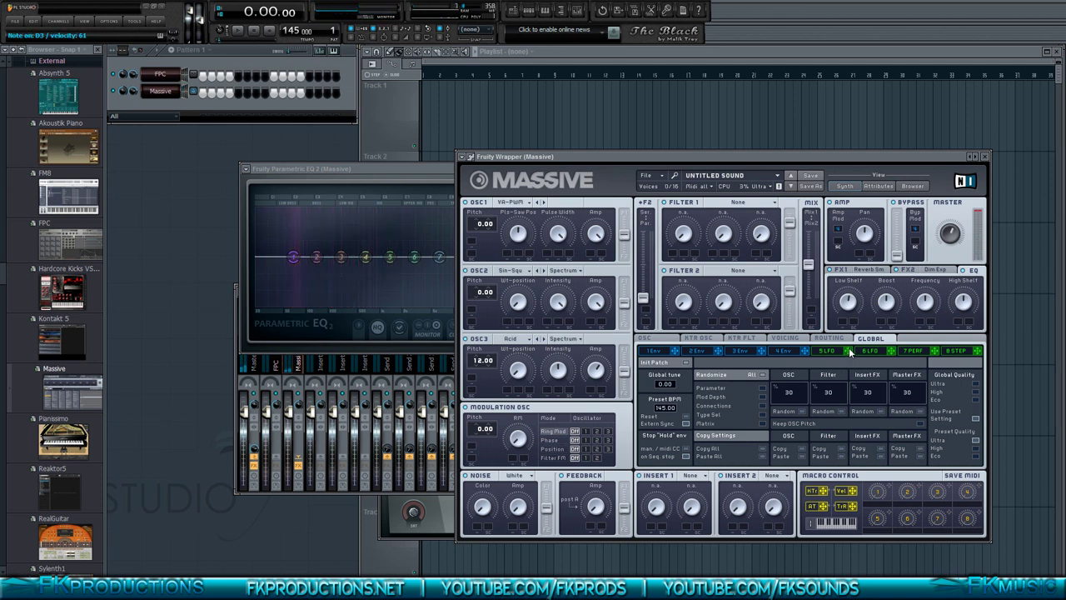
Step: Rearrange the EQ and Massive windows and try Simple Delay as Massive's Insert 1 effect
left_click_drag(321, 170, 326, 175)
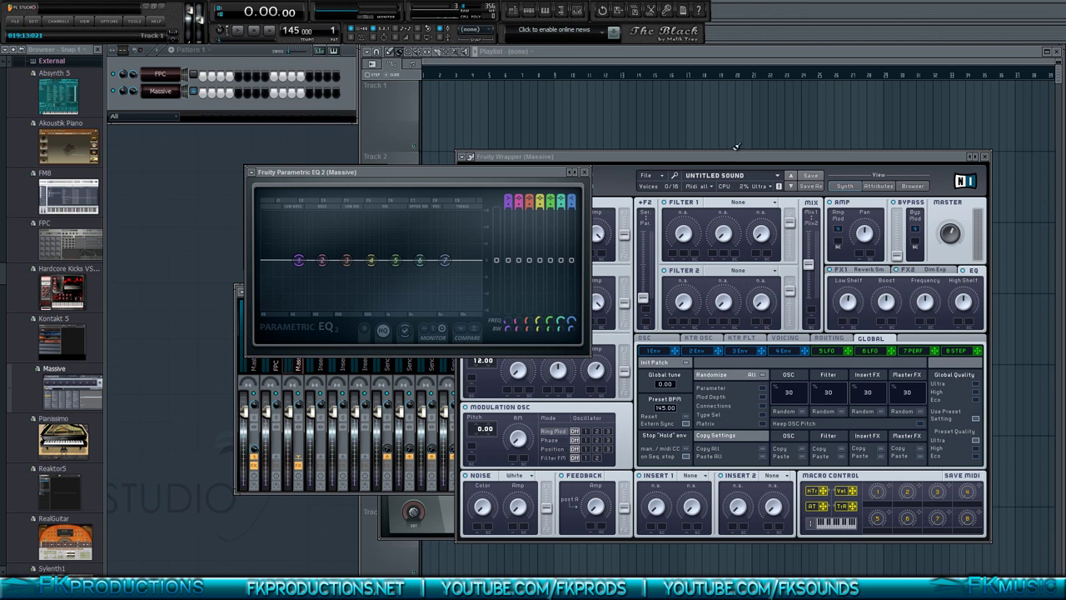
left_click_drag(730, 153, 752, 147)
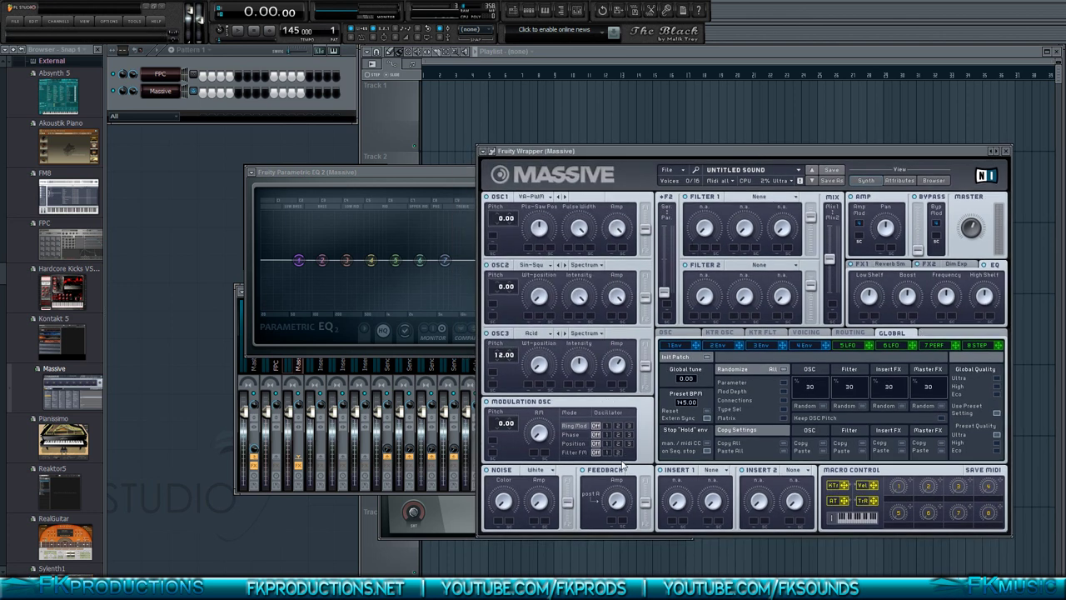
left_click(709, 471)
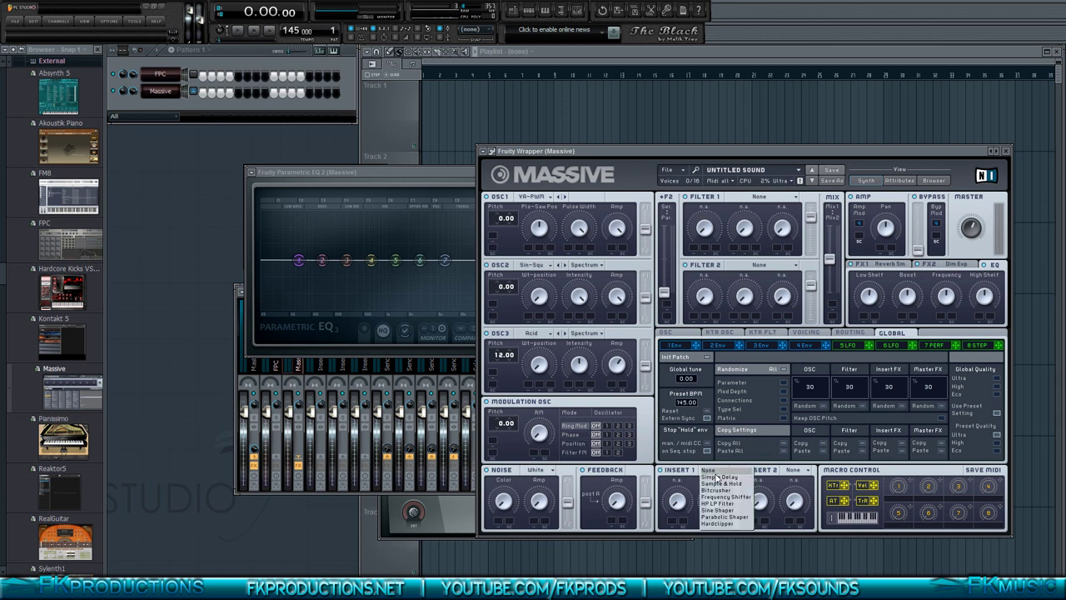
left_click(723, 477)
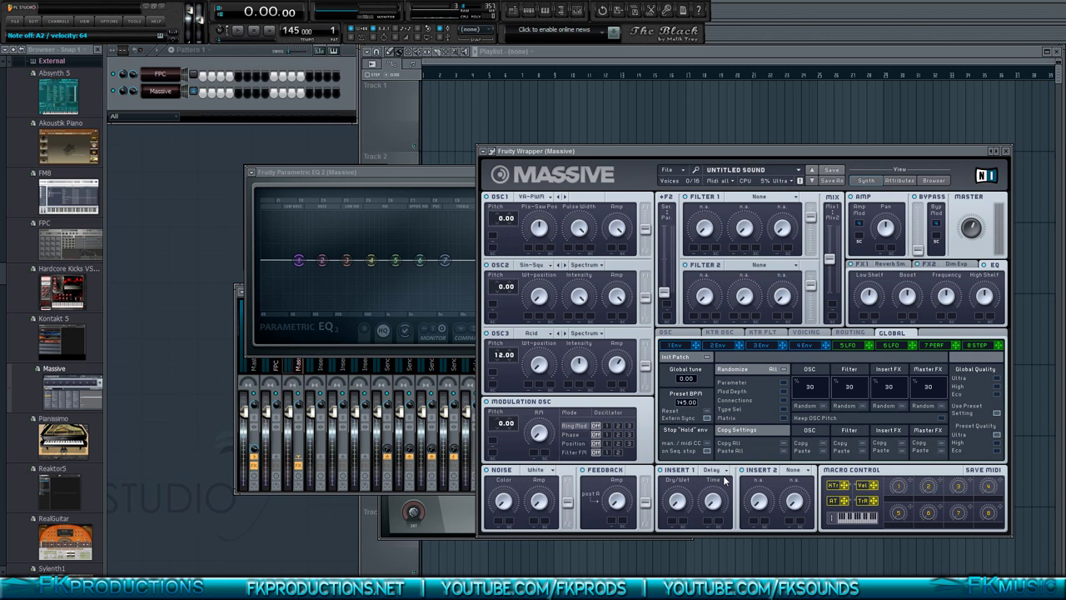
Step: Set Massive's Insert 1 effect to Bitcrusher
left_click(723, 470)
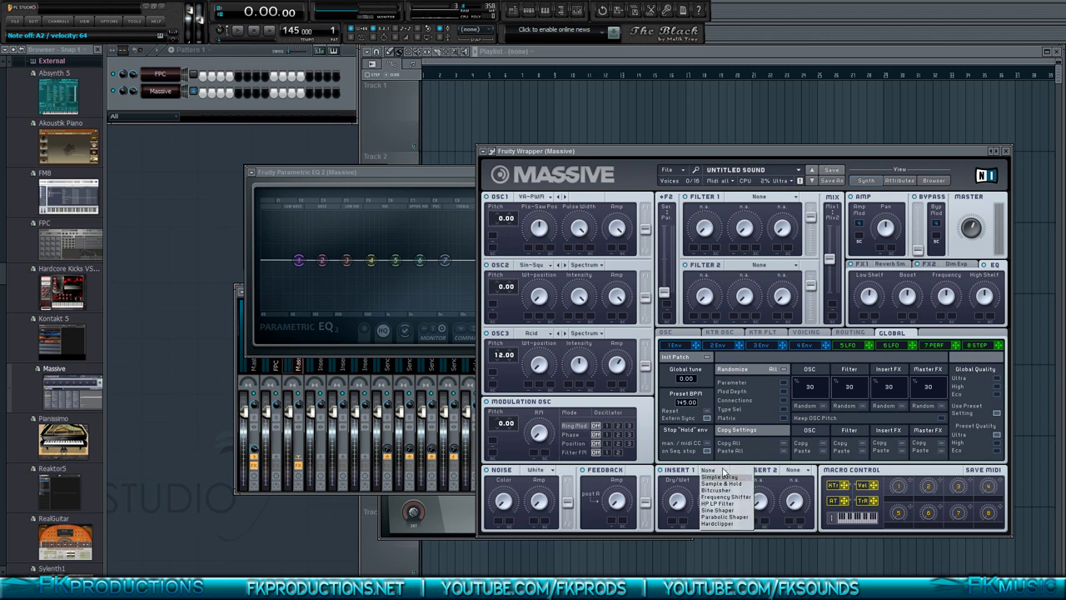
left_click(724, 490)
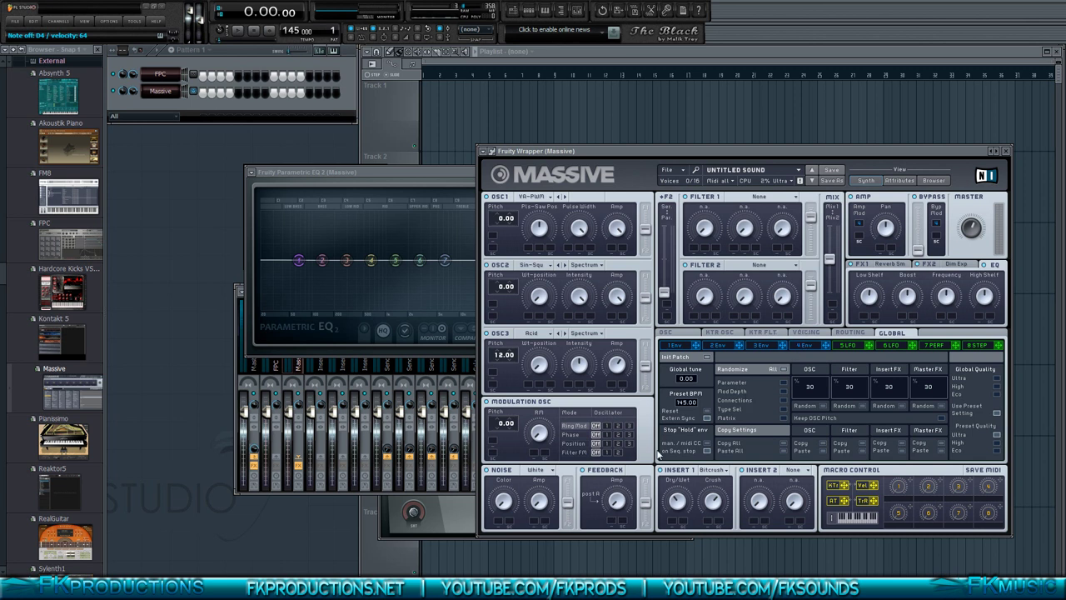
left_click(714, 471)
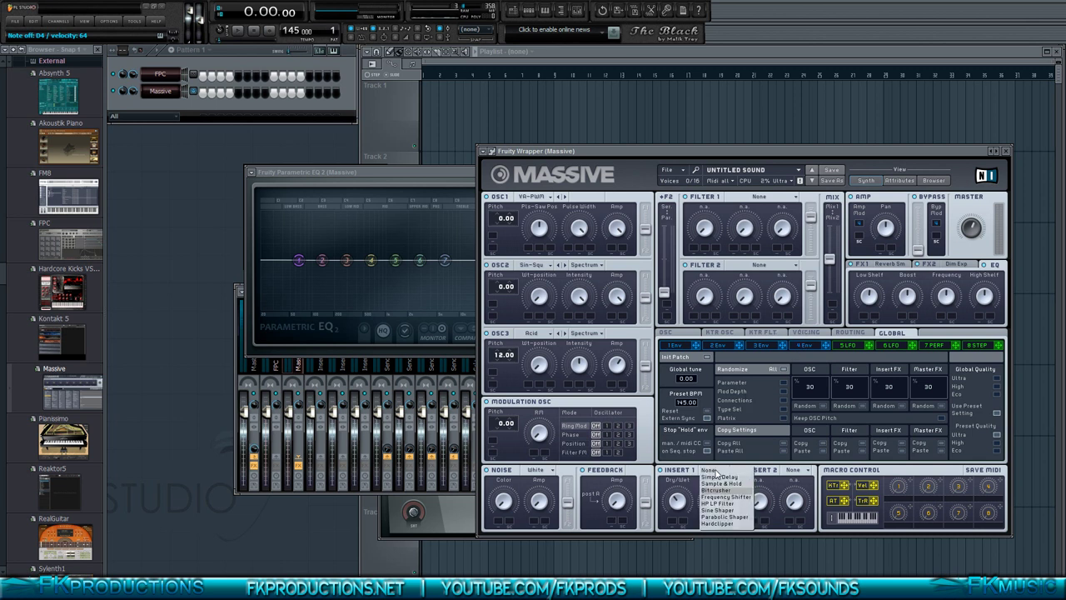
left_click(714, 490)
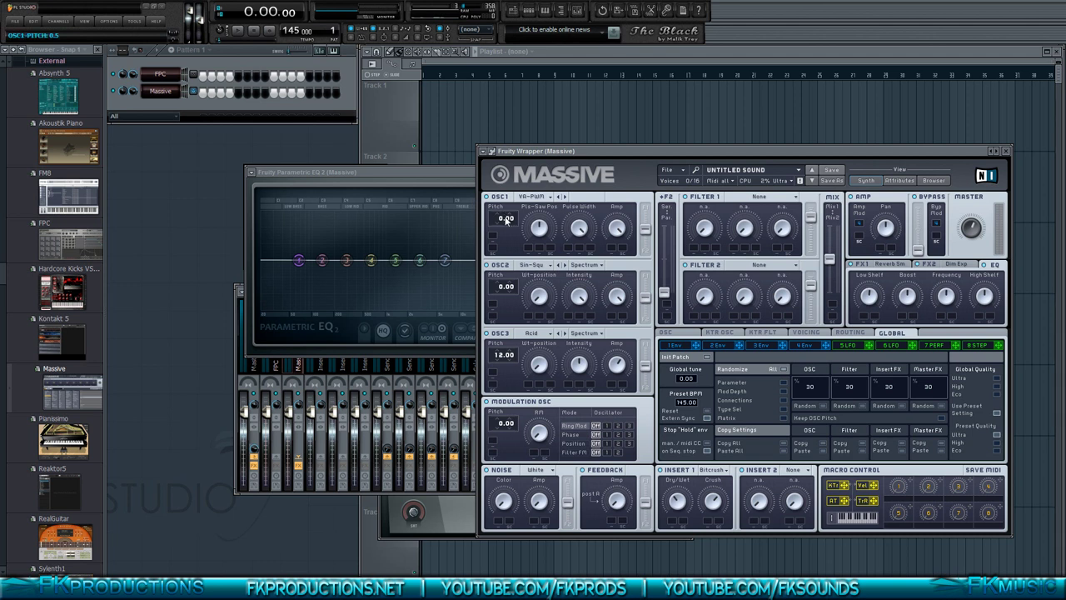
Step: Try lowering Massive's OSC1 pitch to -12.00 while playing notes, and return it to 0.00
scroll(500, 222, "down", 1)
scroll(499, 225, "down", 3)
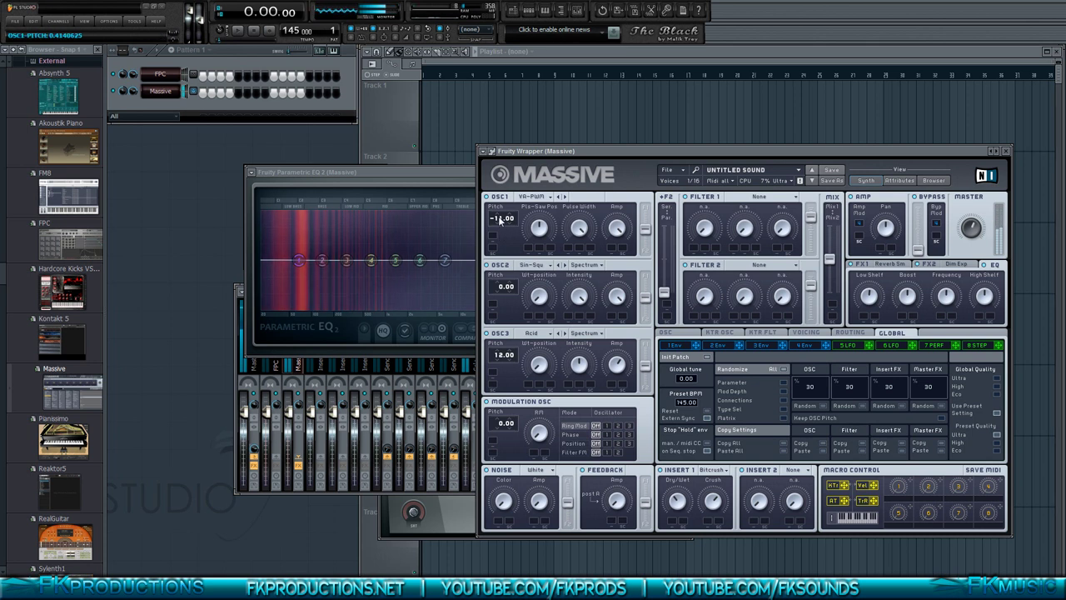
scroll(500, 221, "down", 1)
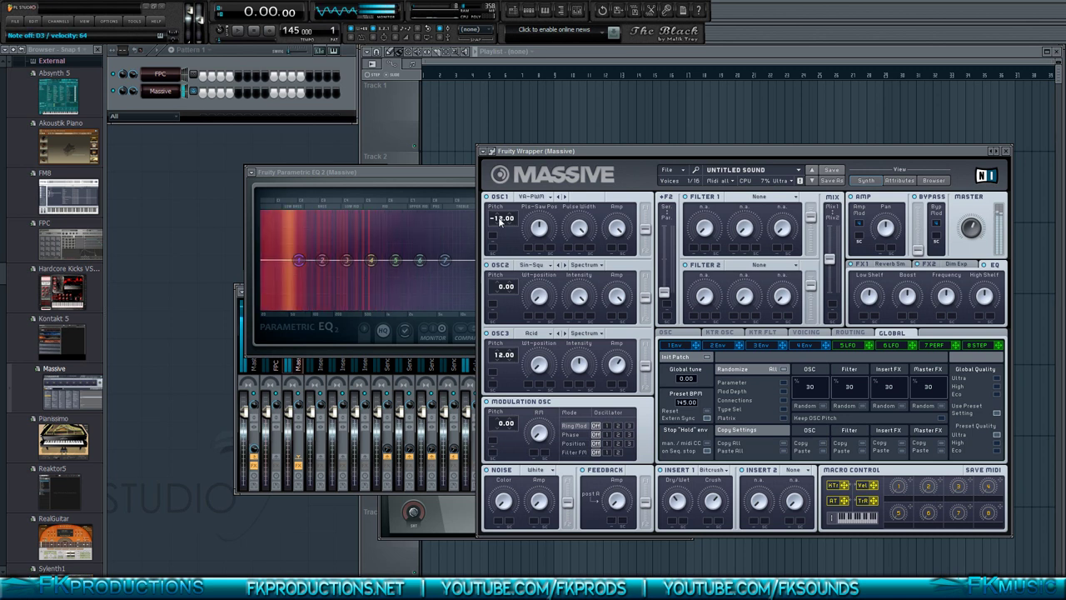
left_click_drag(499, 221, 500, 218)
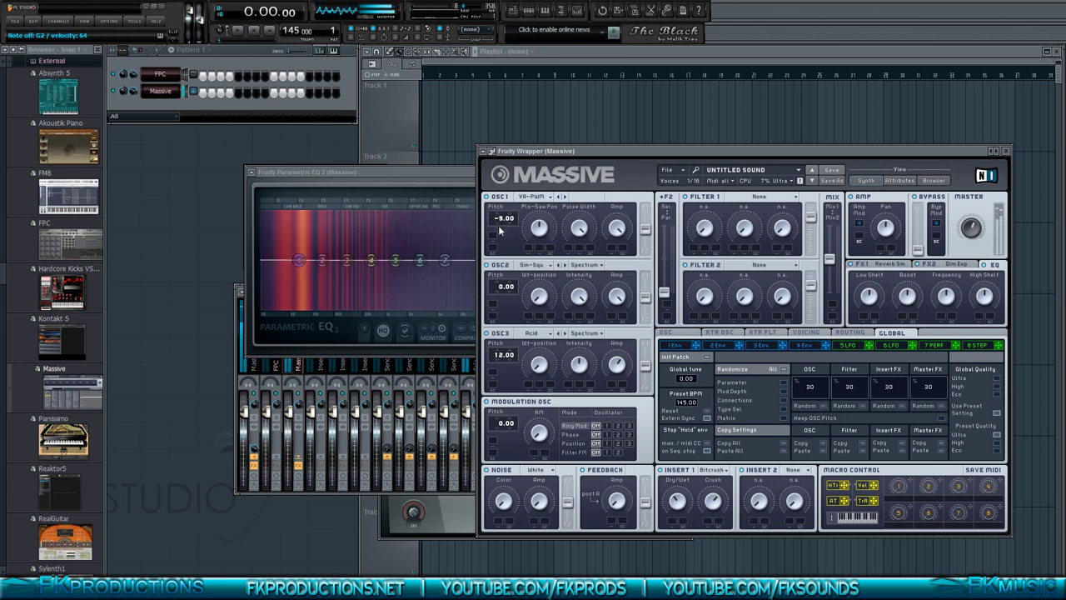
left_click_drag(498, 221, 502, 216)
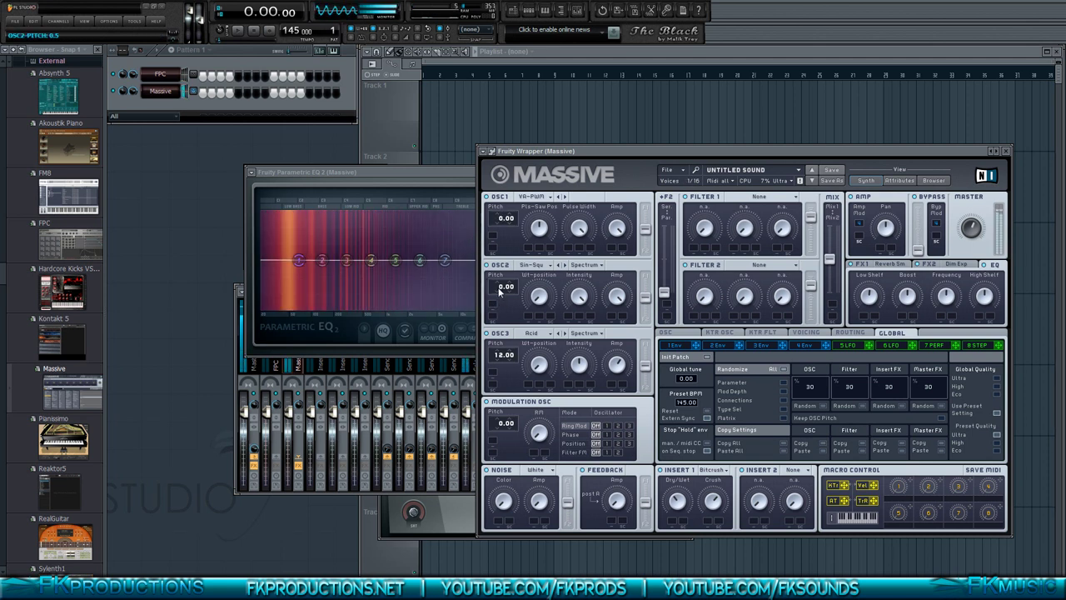
Step: Try shifting Massive's OSC2 pitch and return it to 0.00, and set OSC1's pitch to -12.00
mouse_move(498, 288)
left_mouse_down()
mouse_move(498, 303)
mouse_move(506, 290)
left_mouse_up()
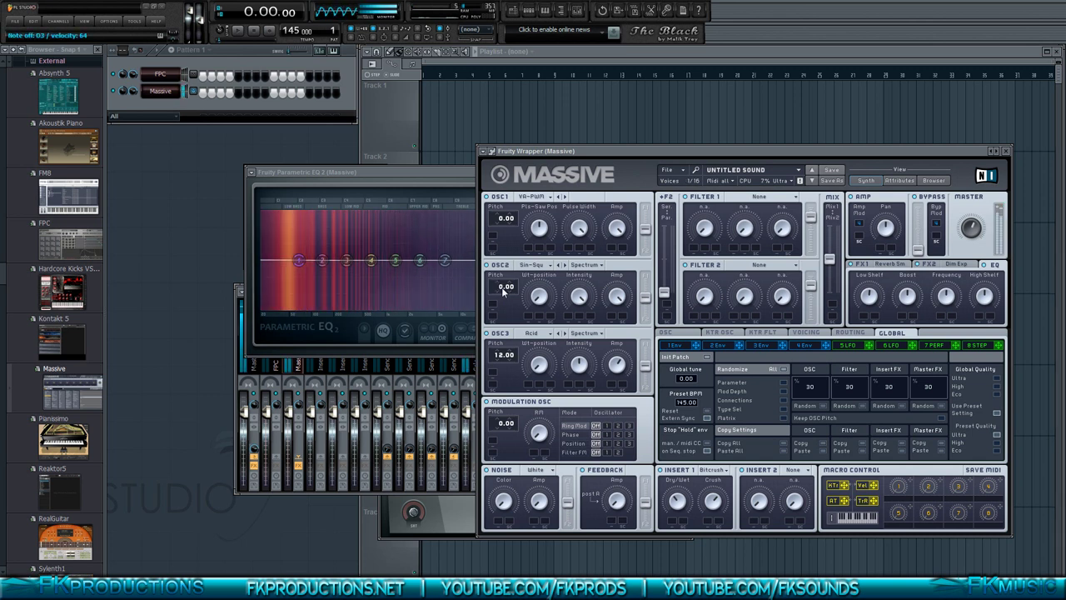
mouse_move(502, 291)
left_mouse_down()
mouse_move(503, 306)
mouse_move(506, 291)
left_mouse_up()
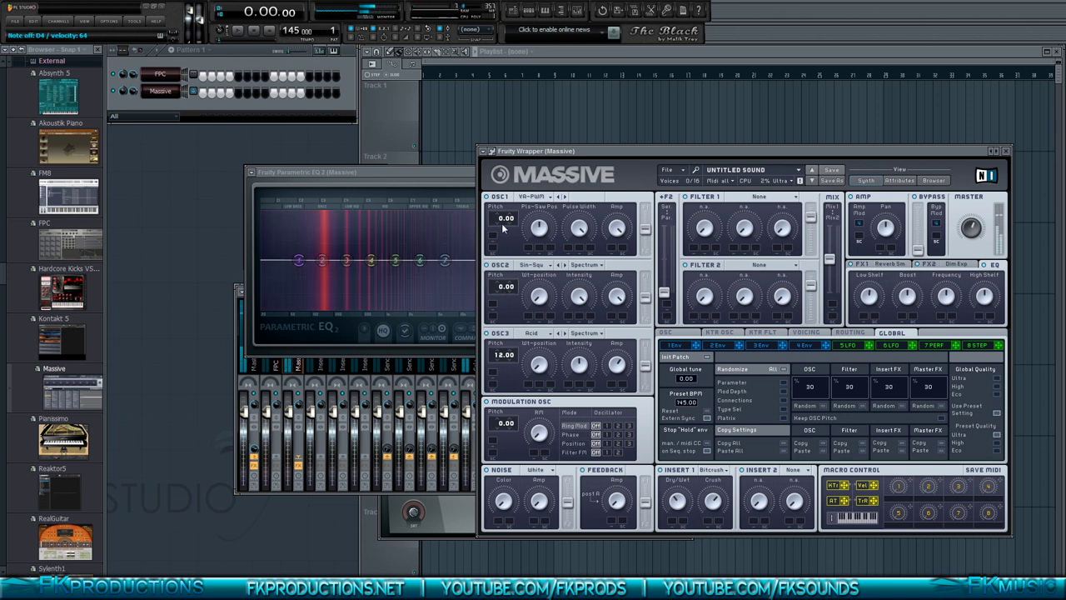
left_click_drag(501, 223, 498, 228)
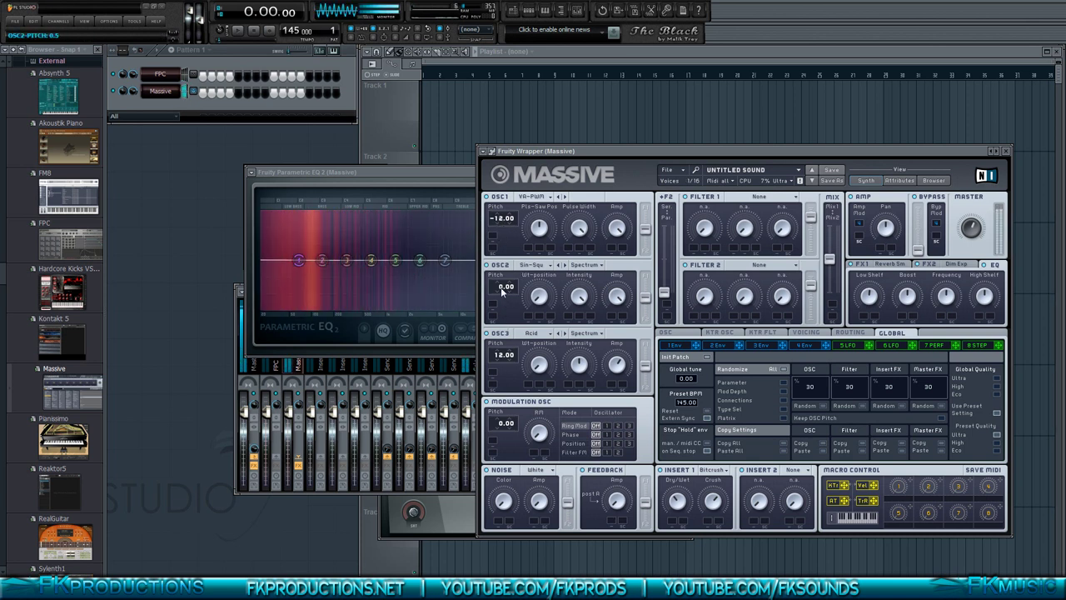
Step: Adjust OSC2's Intensity while trying OSC3 pitch 0.00 and OSC2 pitch 12.00, and return OSC2 to 0.00 and OSC3 to 12.00
left_click_drag(500, 355, 499, 368)
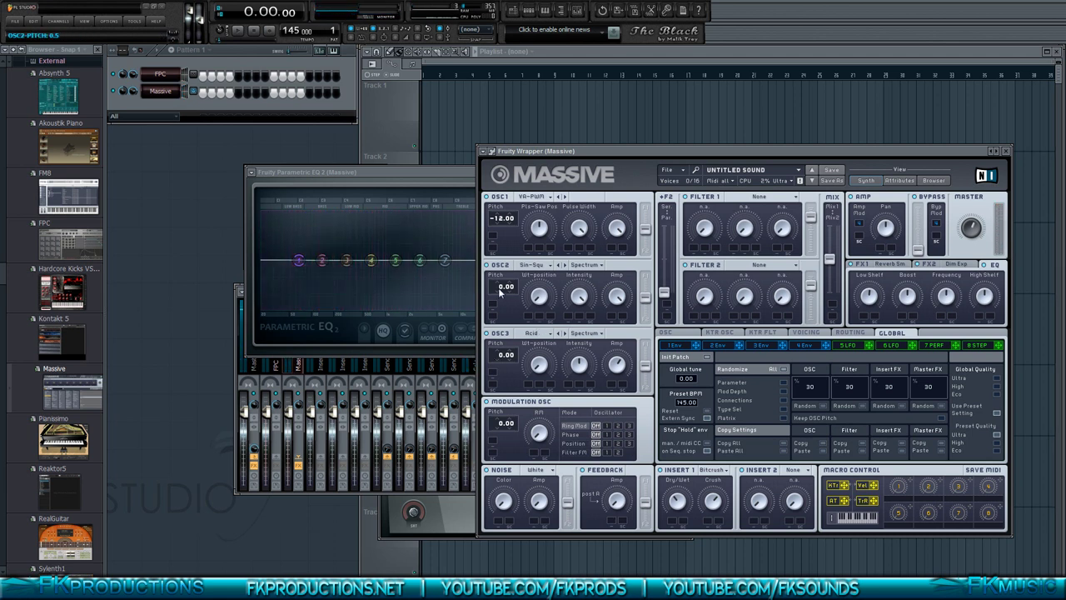
left_click_drag(499, 292, 512, 285)
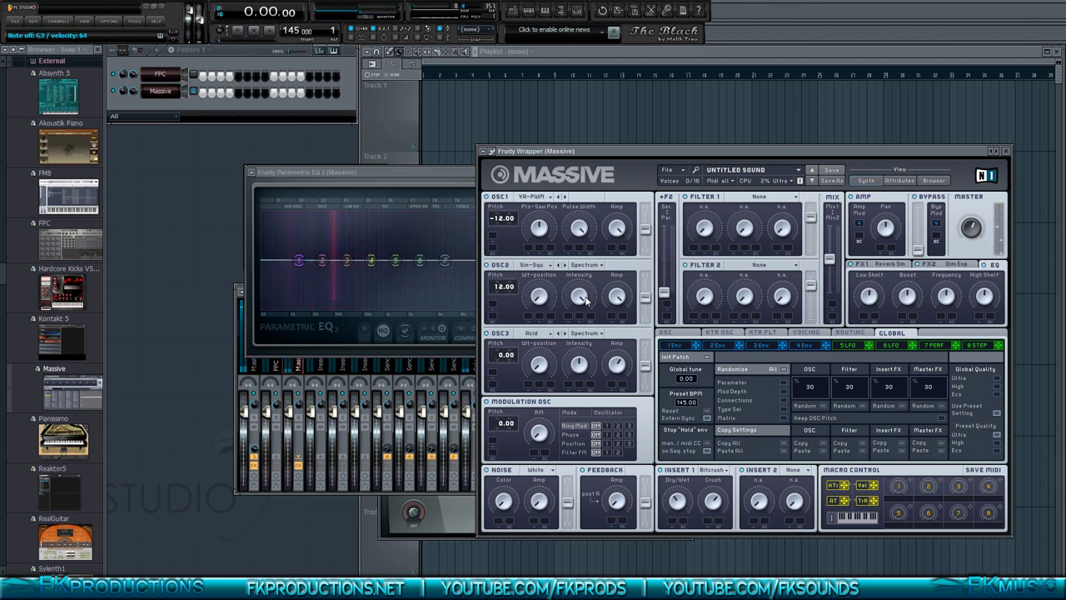
left_click_drag(583, 298, 583, 311)
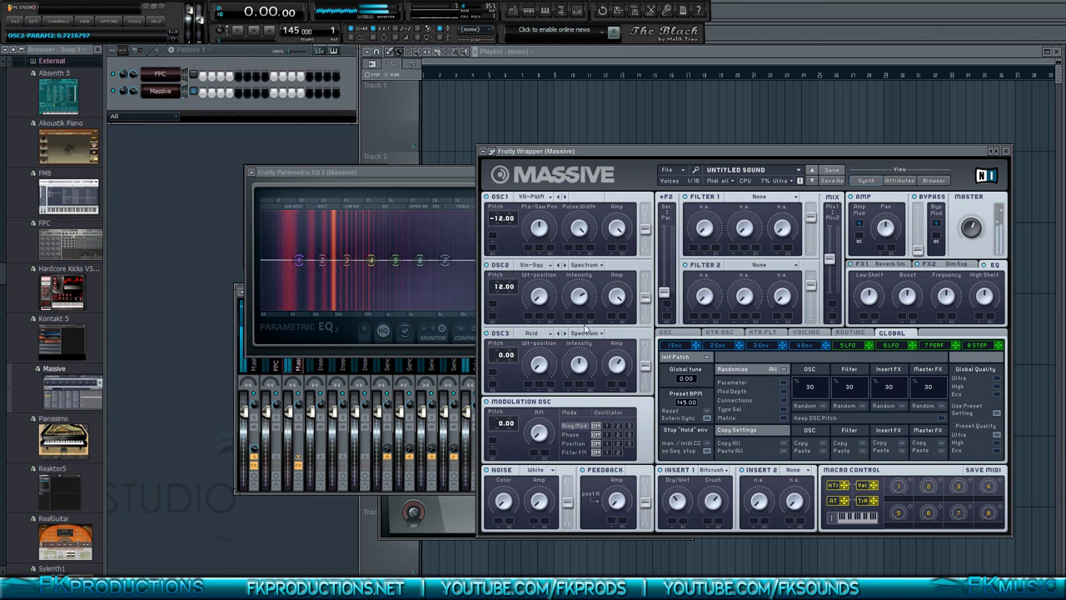
mouse_move(504, 288)
left_mouse_down()
mouse_move(498, 302)
mouse_move(512, 297)
left_mouse_up()
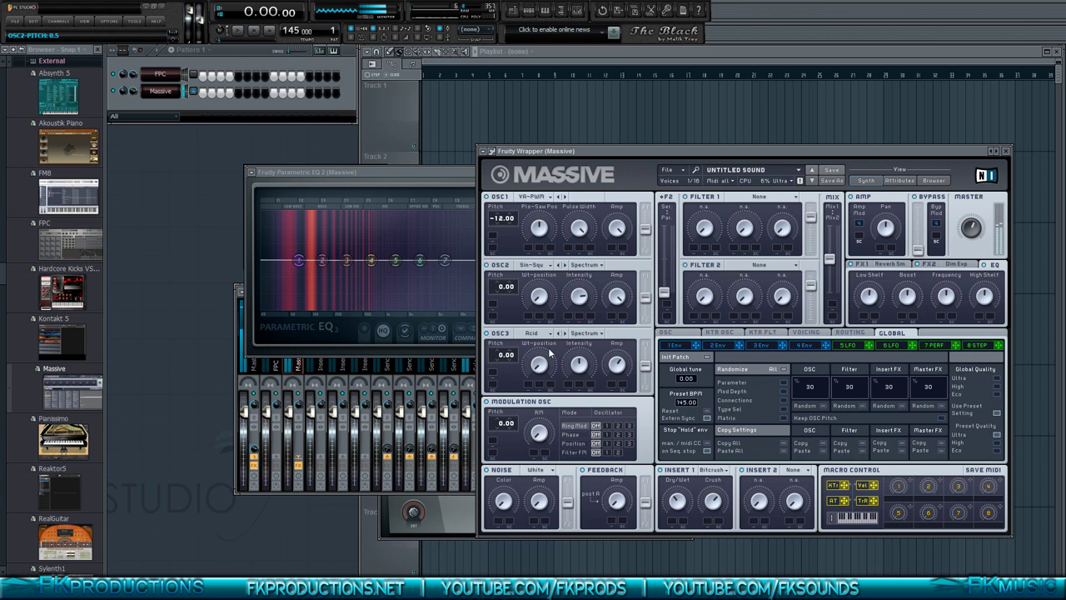
left_click_drag(499, 358, 518, 347)
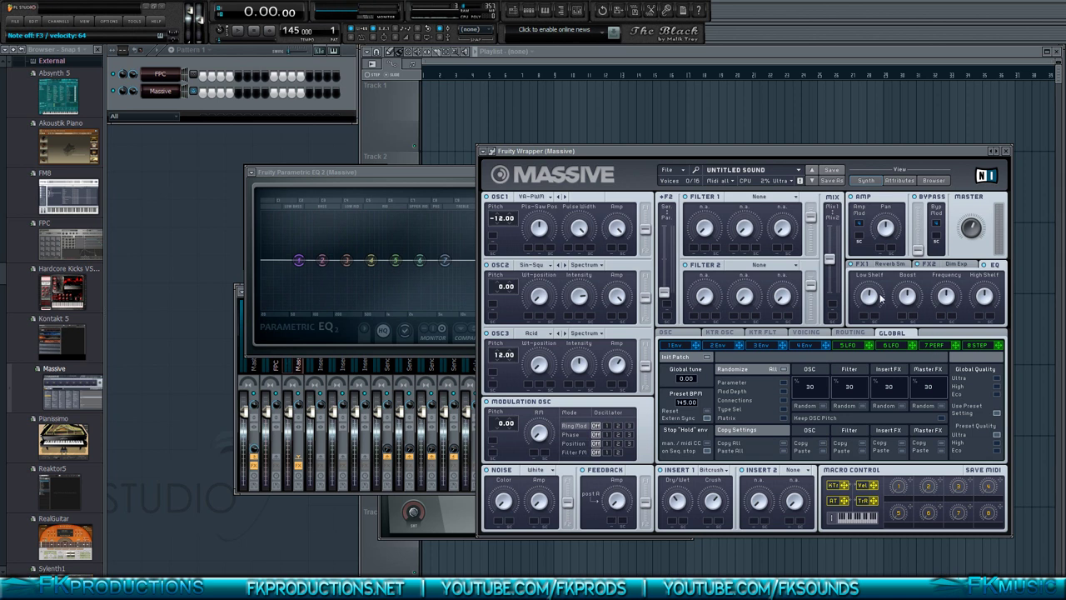
Step: Reposition the Massive window toward the EQ and mixer, and adjust Massive's Master volume while playing notes
left_click_drag(825, 150, 665, 158)
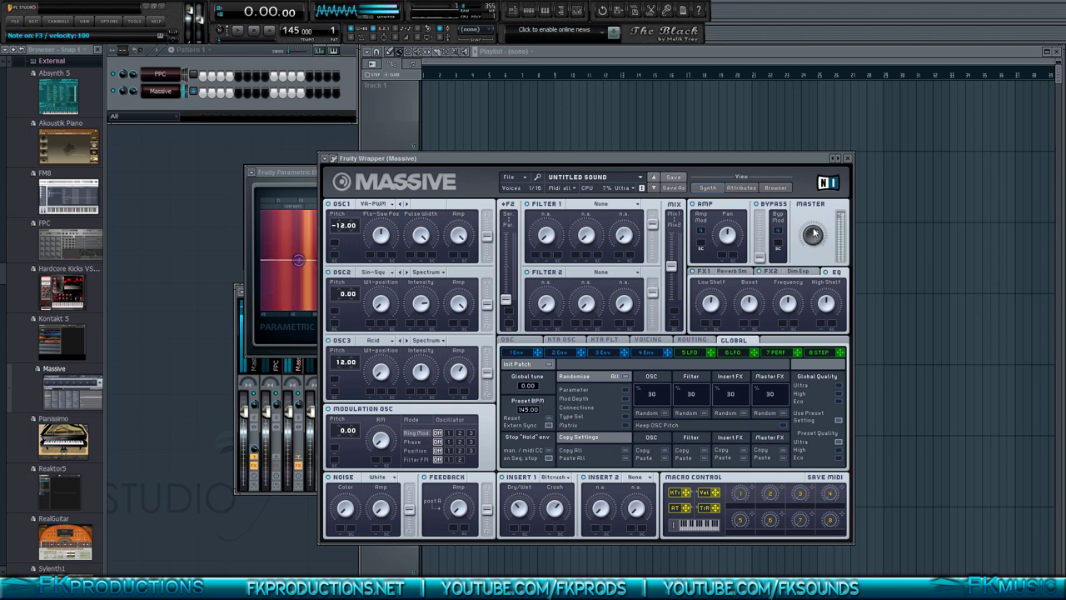
left_click_drag(813, 235, 815, 242)
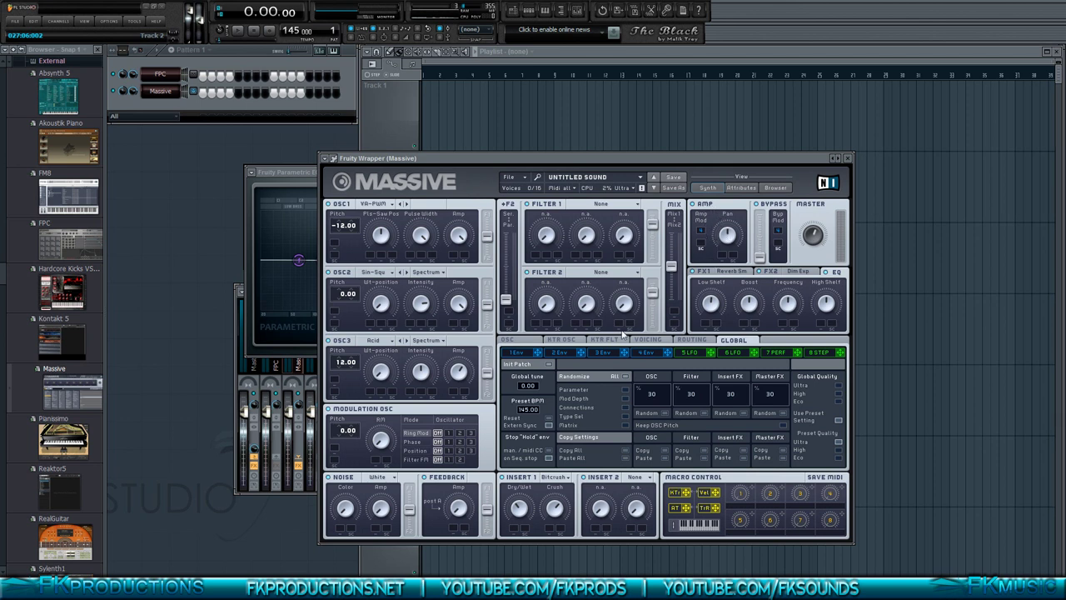
Step: Open Massive's envelope 4, set its attack time to 0, and try a lower attack level before returning it to full
left_click(648, 353)
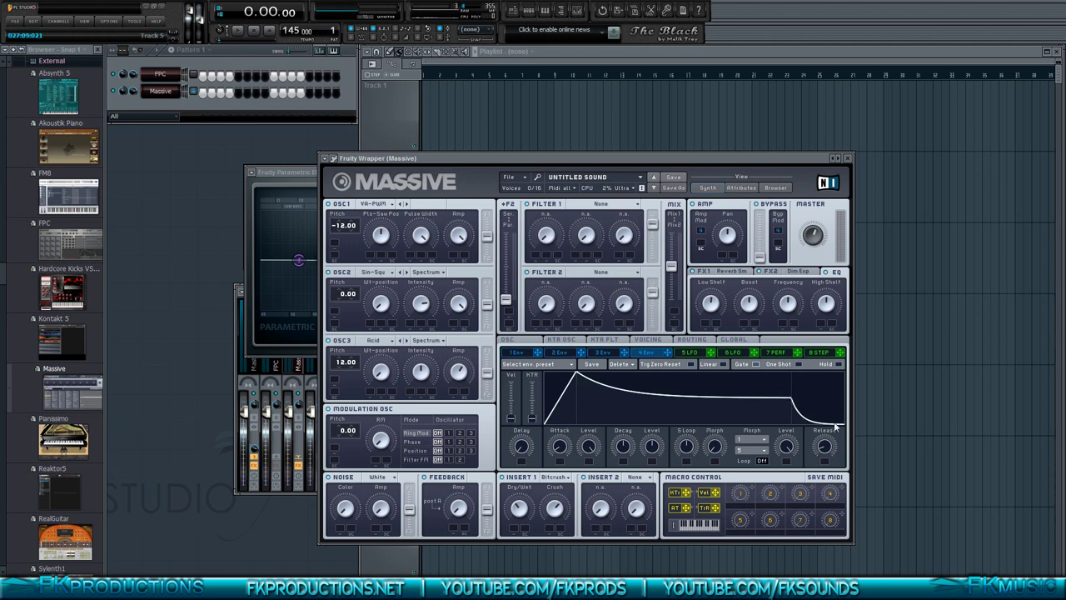
key("c")
left_click_drag(806, 410, 843, 421)
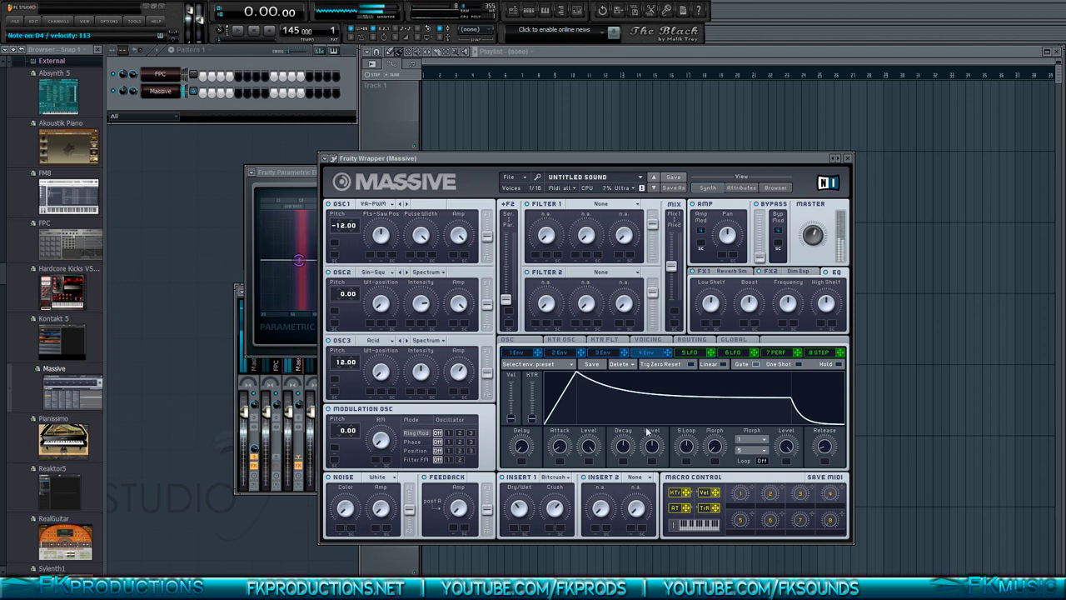
left_click_drag(598, 449, 600, 491)
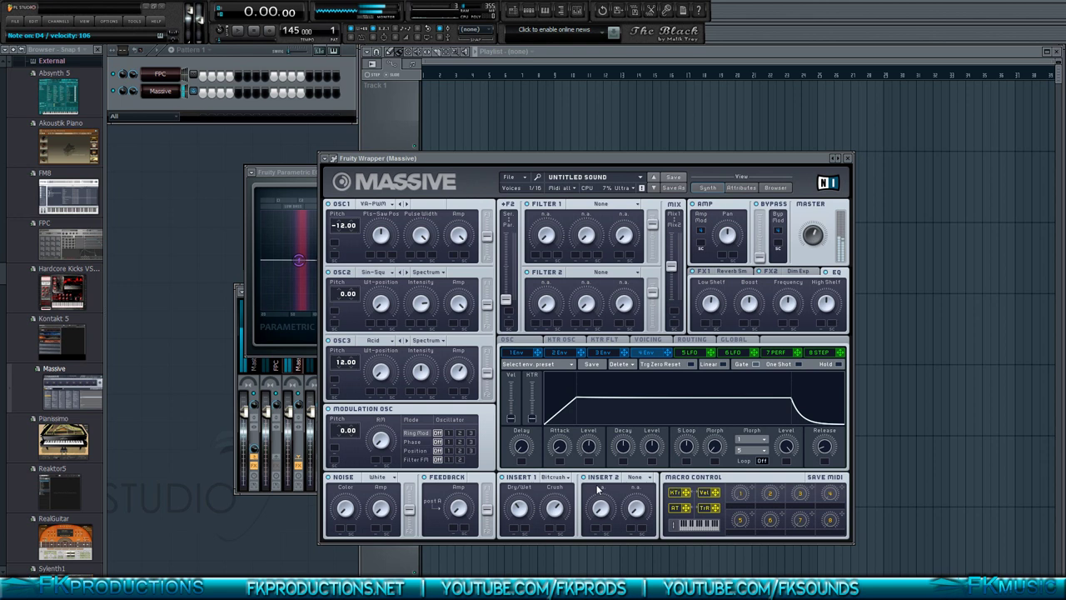
left_click_drag(559, 446, 557, 454)
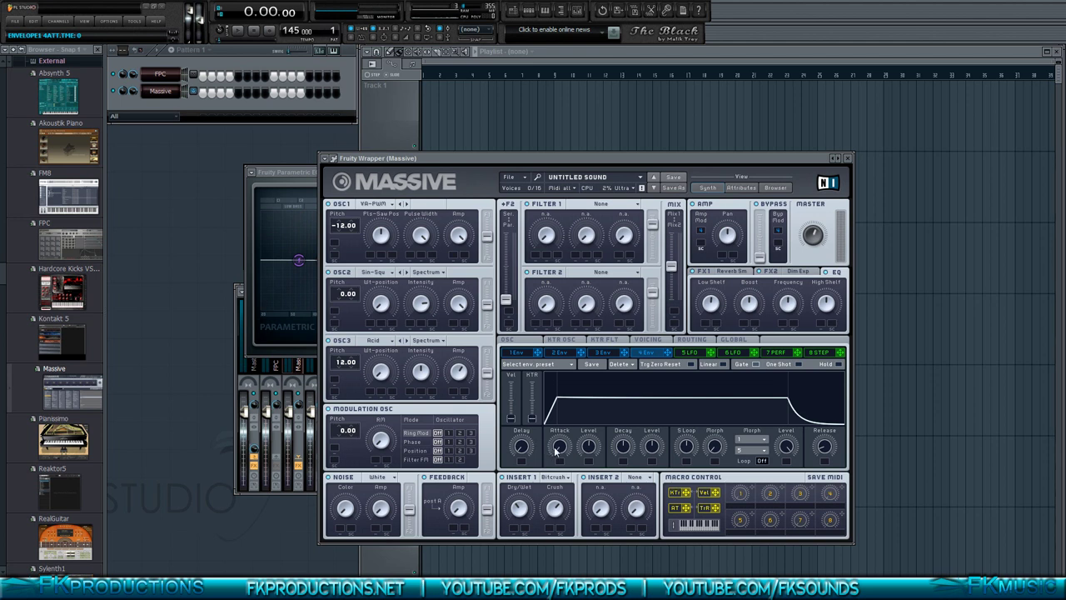
left_click_drag(587, 447, 585, 403)
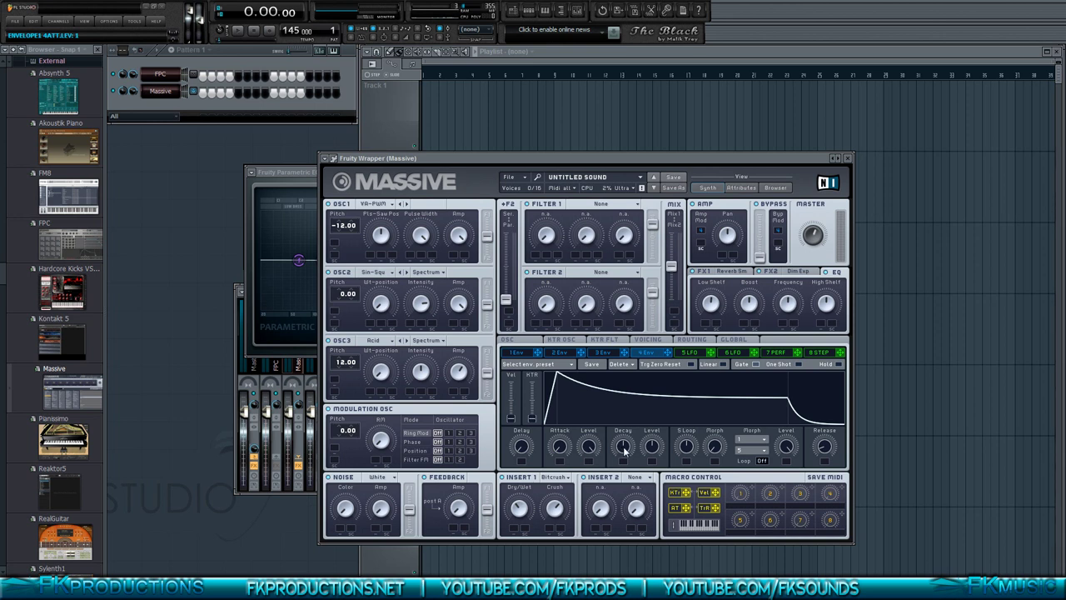
Step: Raise envelope 4's decay time and decay level, trim its attack level slightly, and adjust the Master volume while playing notes
left_click_drag(624, 448, 653, 387)
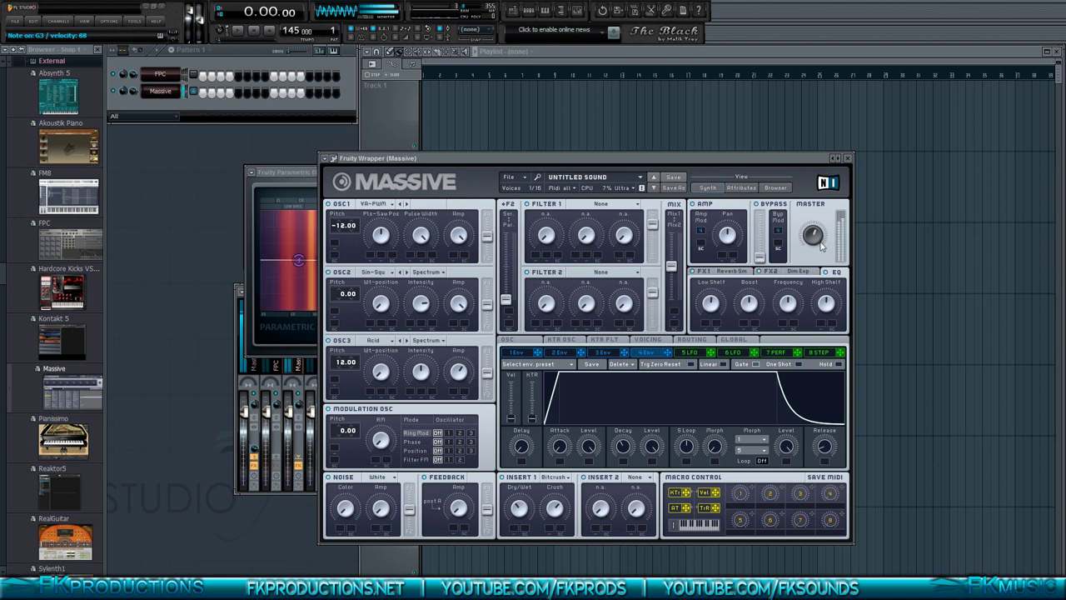
left_click_drag(821, 243, 813, 248)
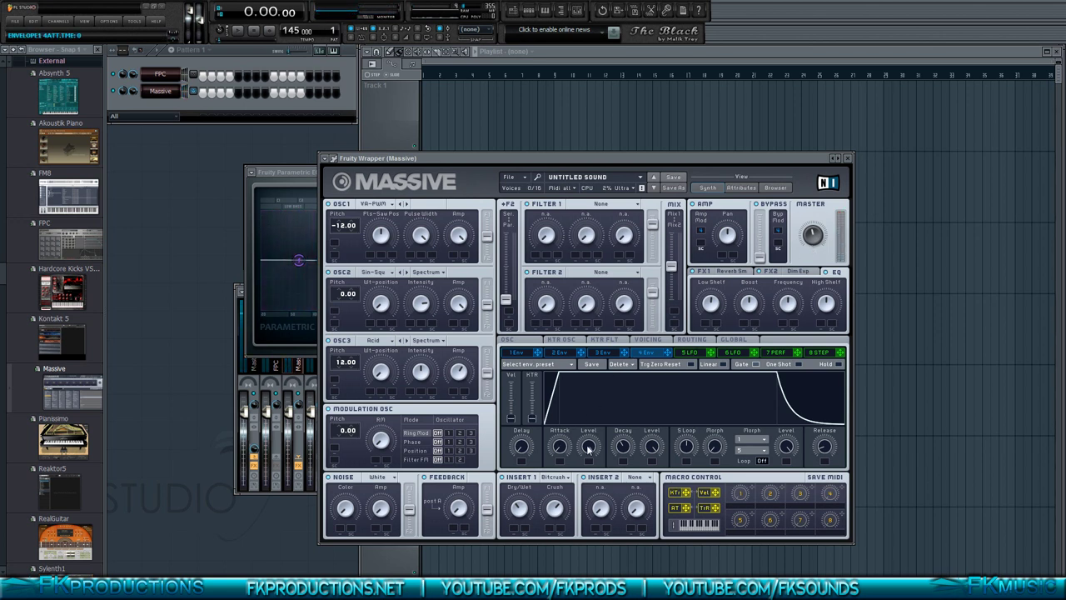
left_click_drag(587, 446, 626, 397)
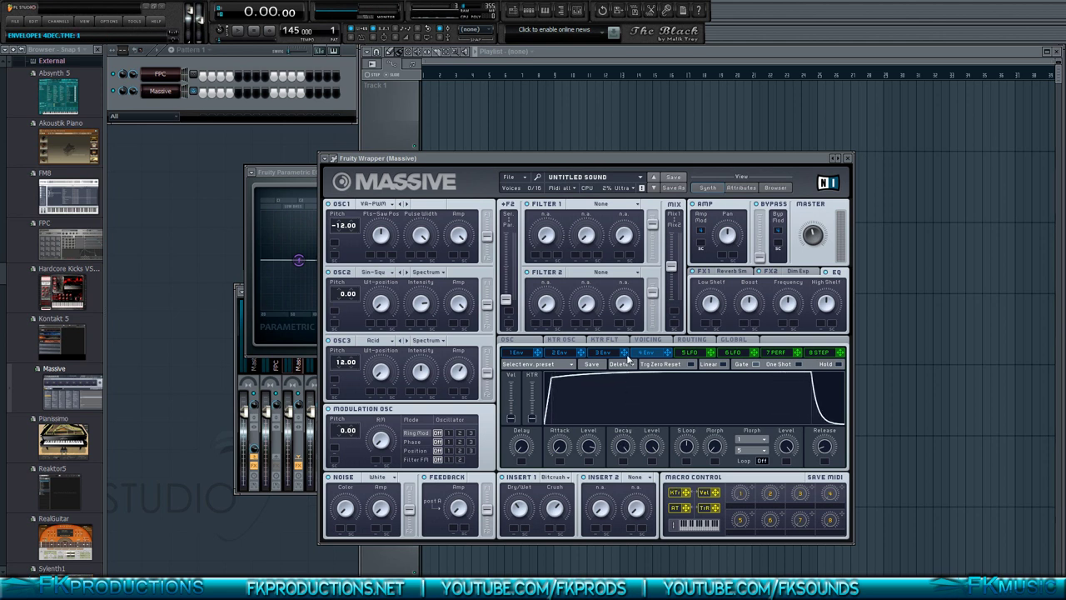
left_click_drag(662, 448, 658, 460)
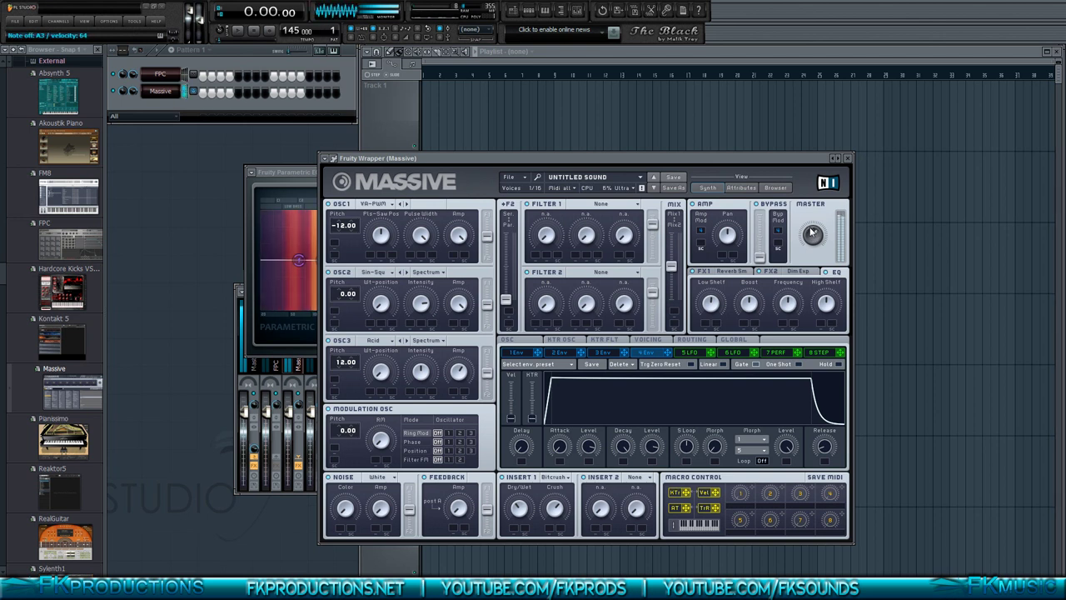
left_click_drag(812, 233, 807, 240)
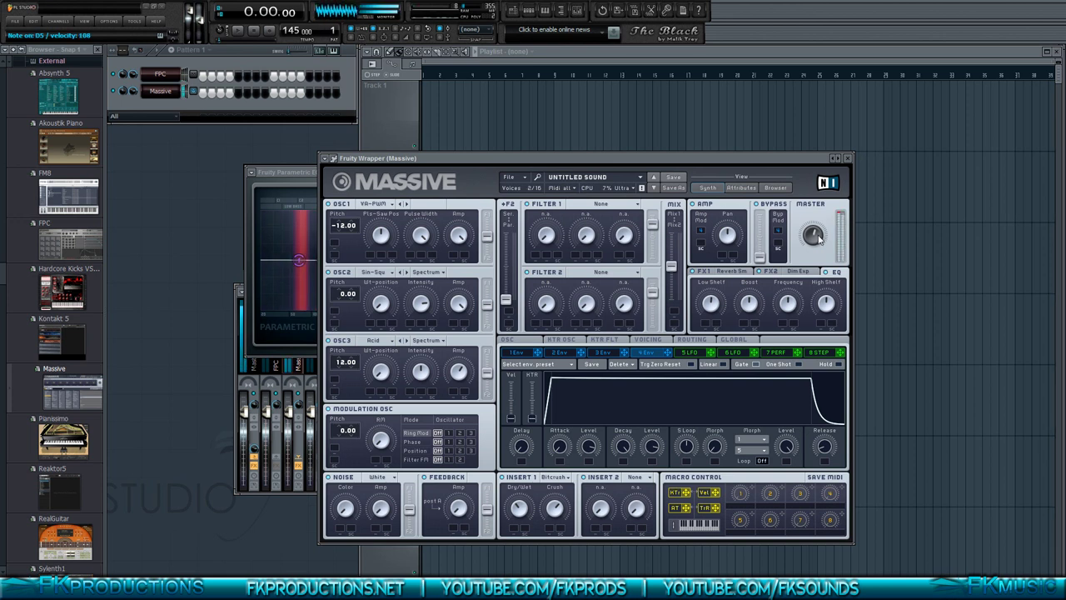
left_click_drag(814, 242, 814, 250)
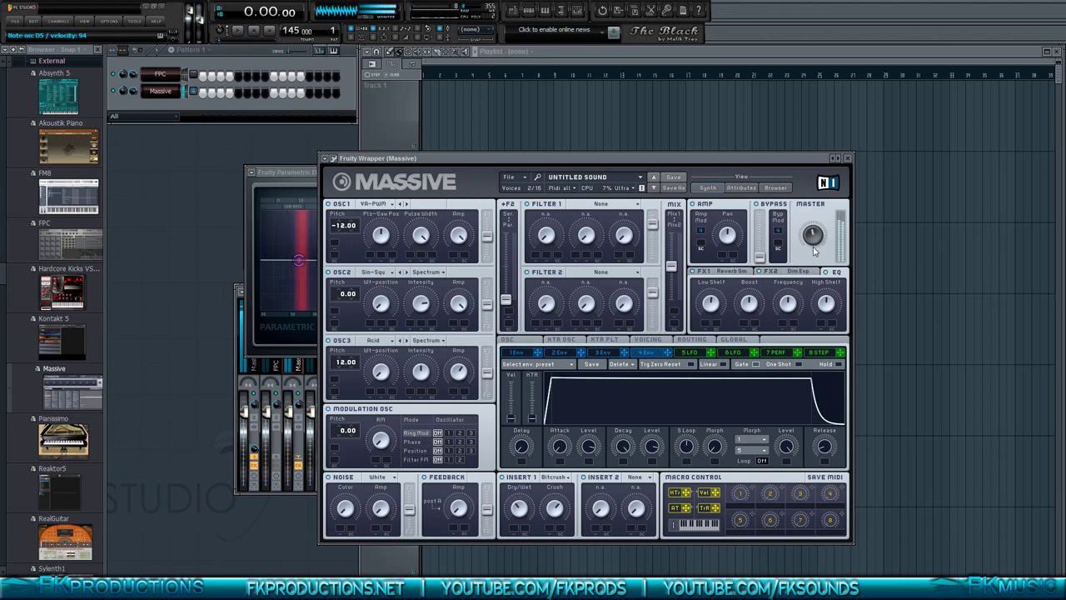
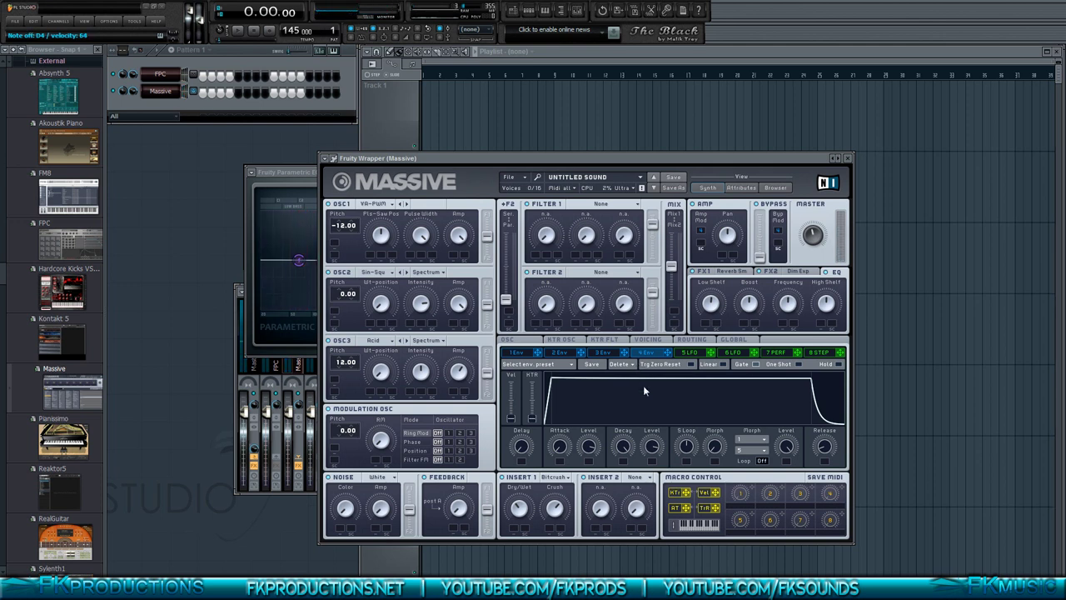
Step: Set Massive's Insert 2 effect to Sine Shaper and adjust its Dry/Wet and Drive amounts
left_click(633, 478)
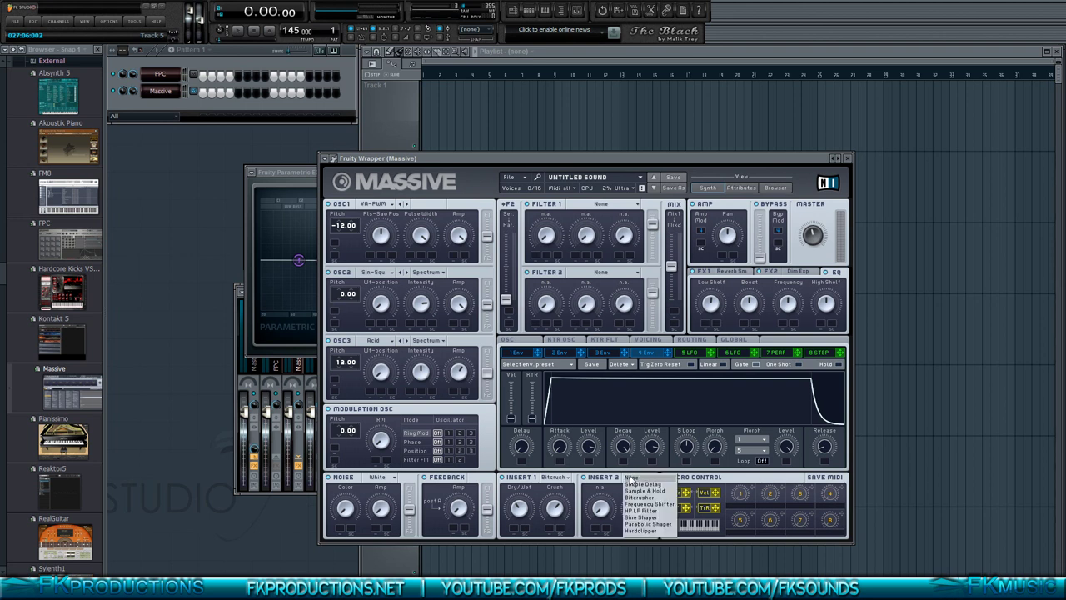
left_click(644, 517)
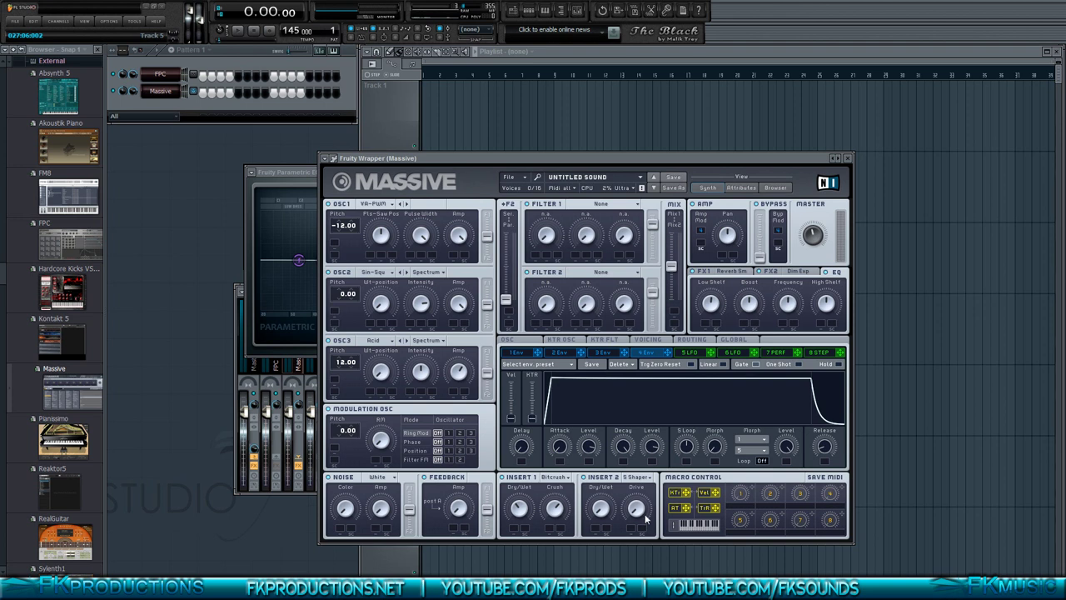
left_click_drag(602, 511, 634, 481)
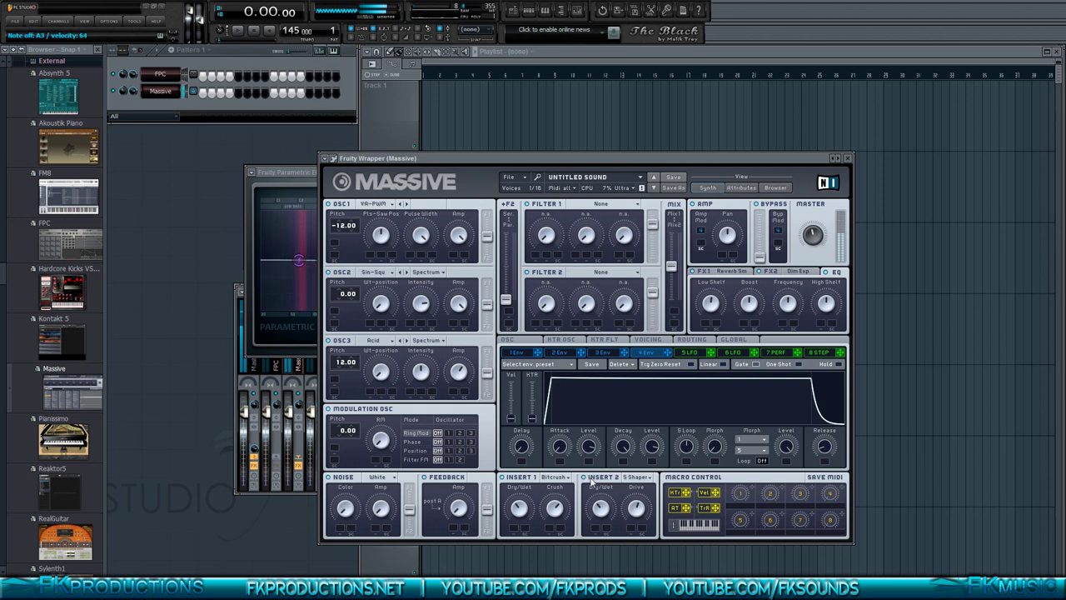
left_click_drag(610, 505, 637, 525)
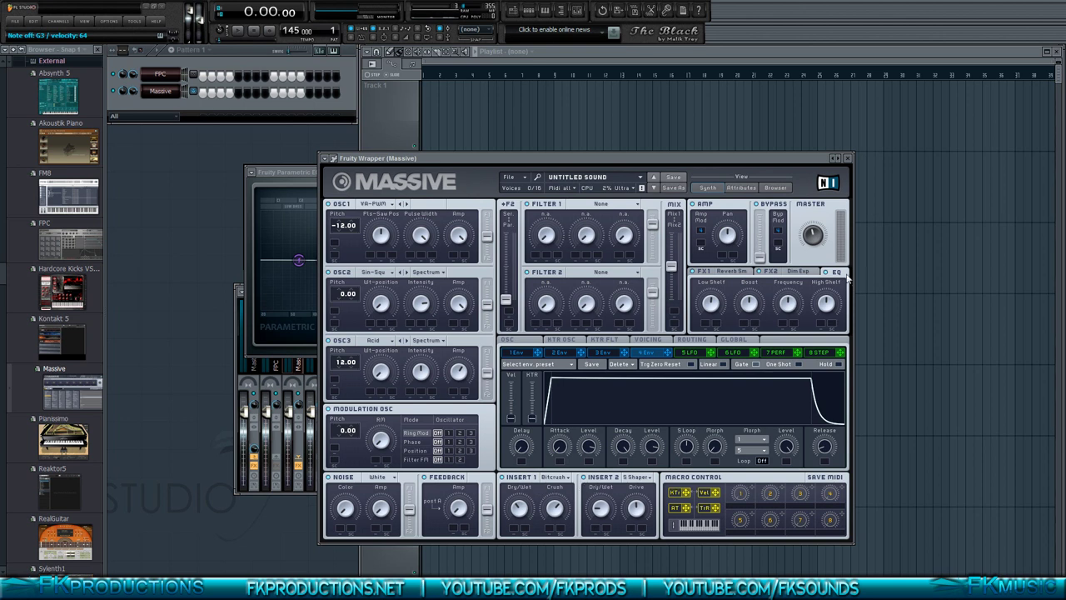
Step: Review Massive's FX1, FX2 and EQ settings
left_click(729, 278)
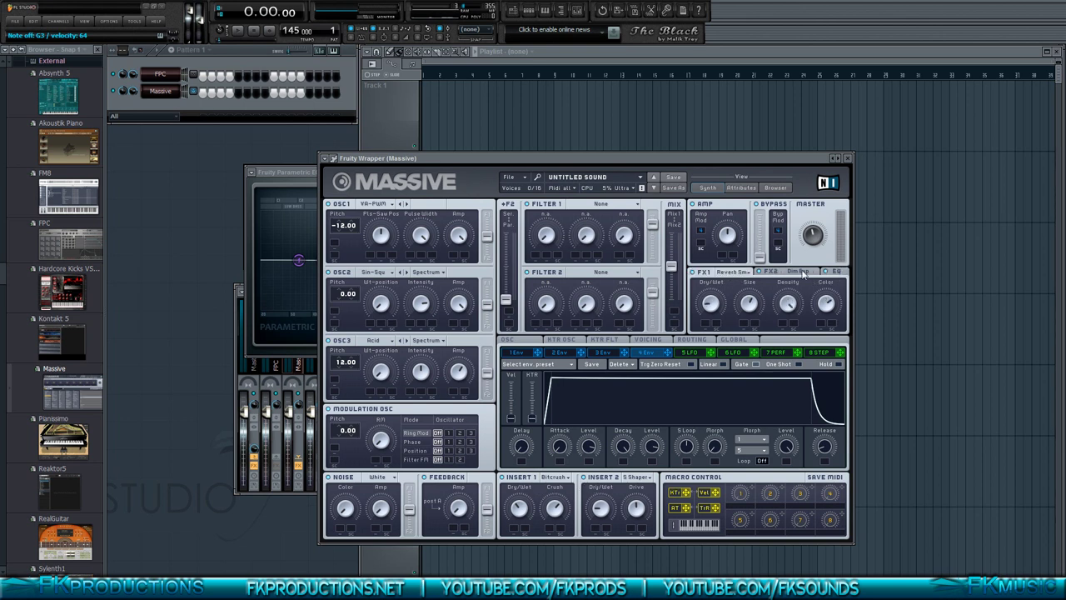
left_click(803, 273)
left_click(832, 273)
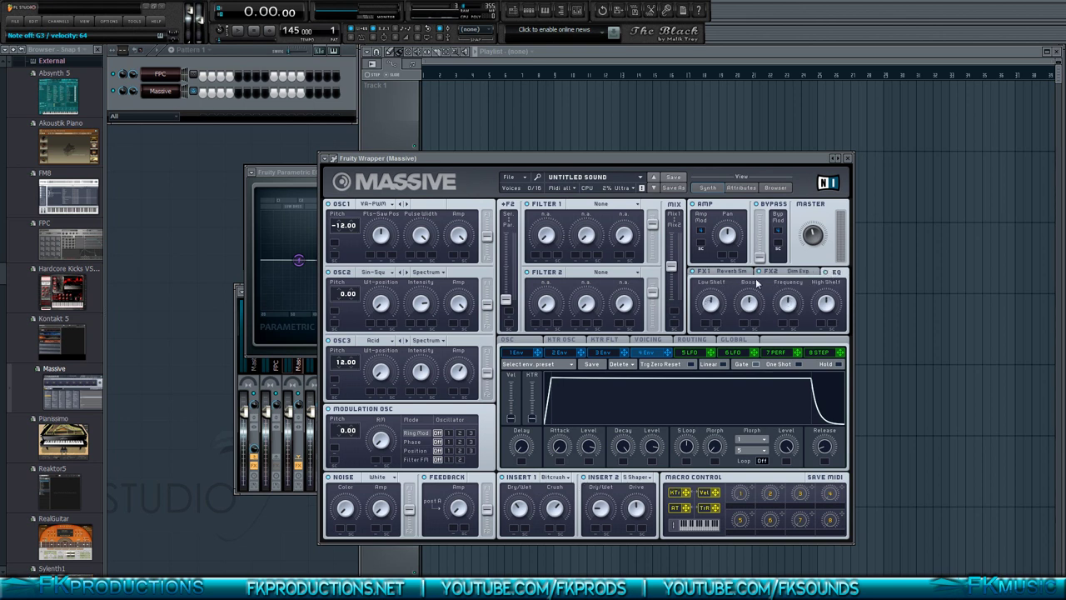
Step: Bring Massive's Parametric EQ 2 forward and slightly cut bands 3 through 7
left_click(281, 172)
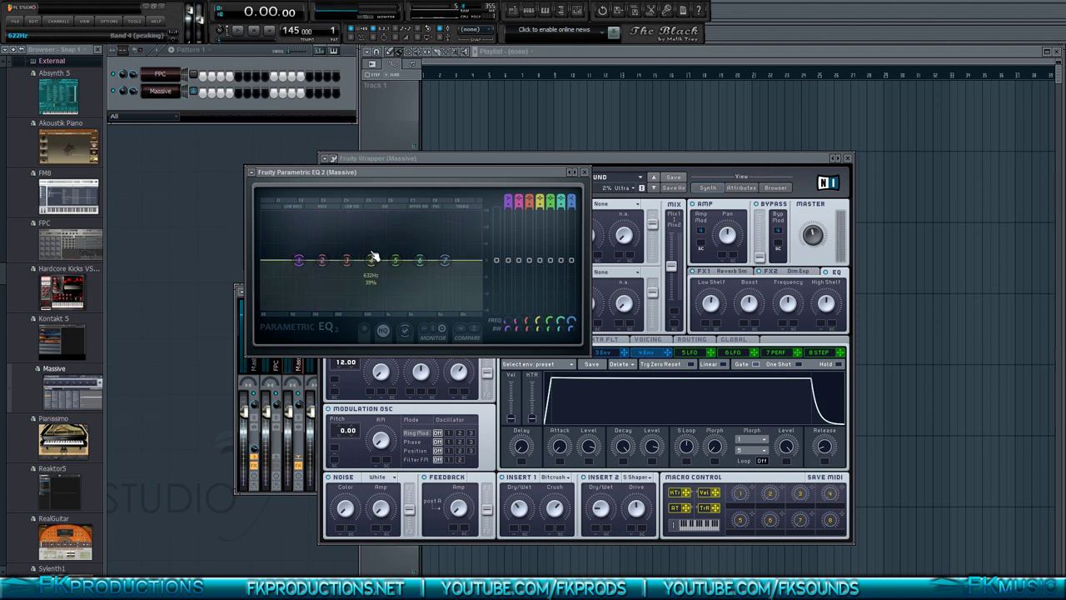
left_click_drag(395, 259, 446, 270)
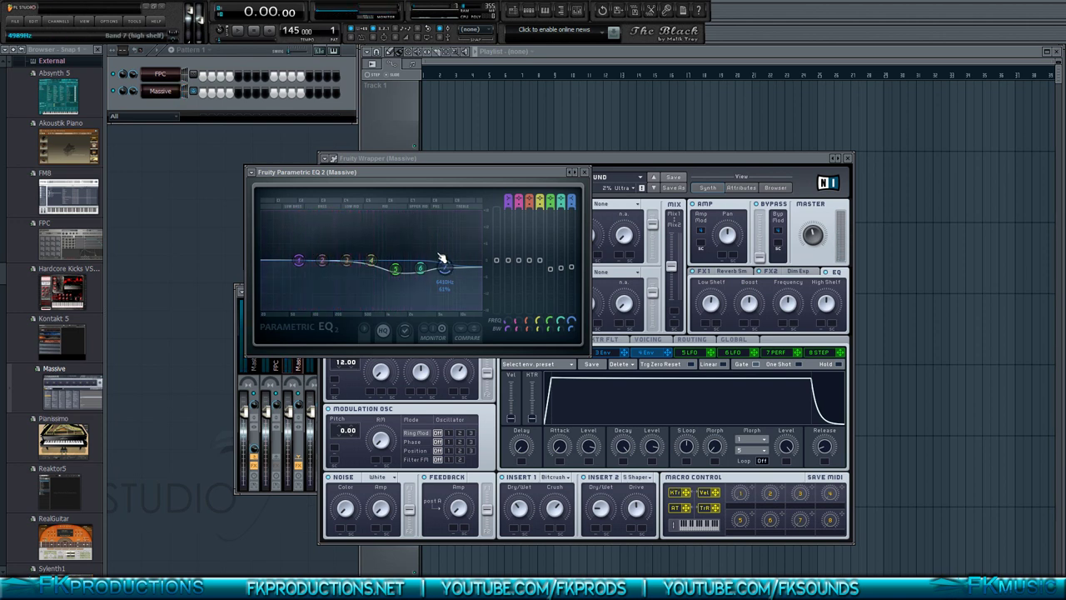
left_click_drag(346, 261, 371, 270)
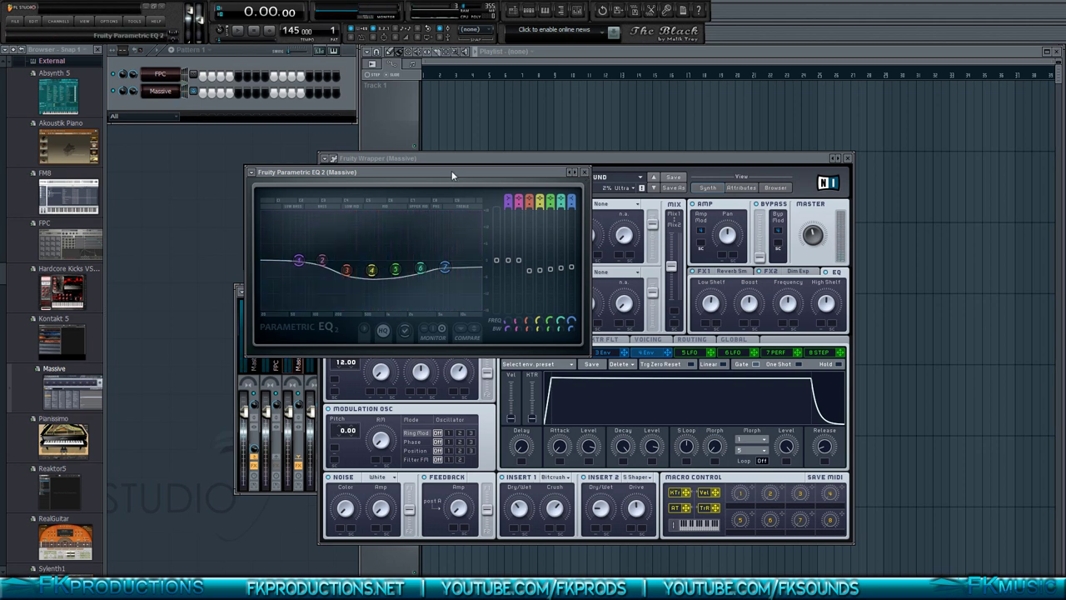
Step: Cut low-shelf band 1 and high-shelf band 7 fully at the spectrum's two extremes, band 7 to -18.0 dB, and close the EQ
left_click_drag(371, 270, 477, 308)
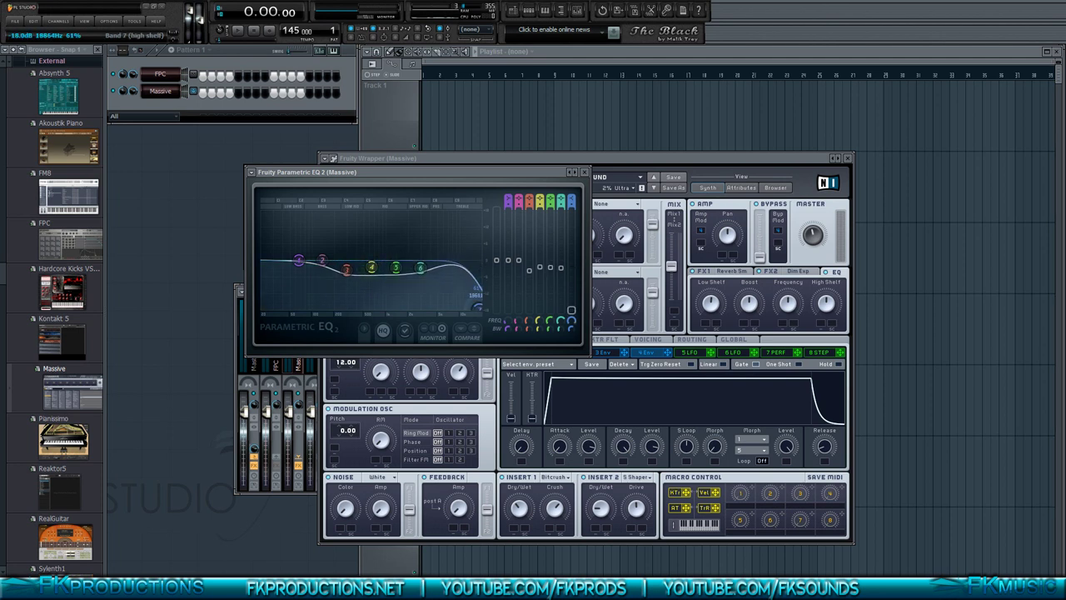
left_click_drag(298, 260, 261, 308)
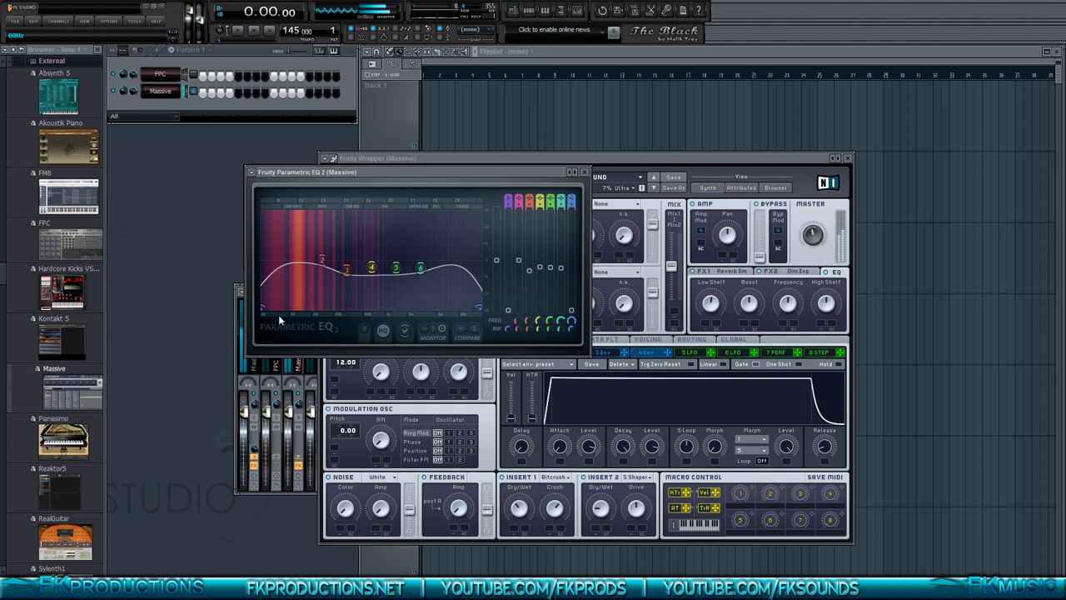
mouse_move(264, 308)
left_mouse_down()
mouse_move(263, 264)
mouse_move(267, 308)
left_mouse_up()
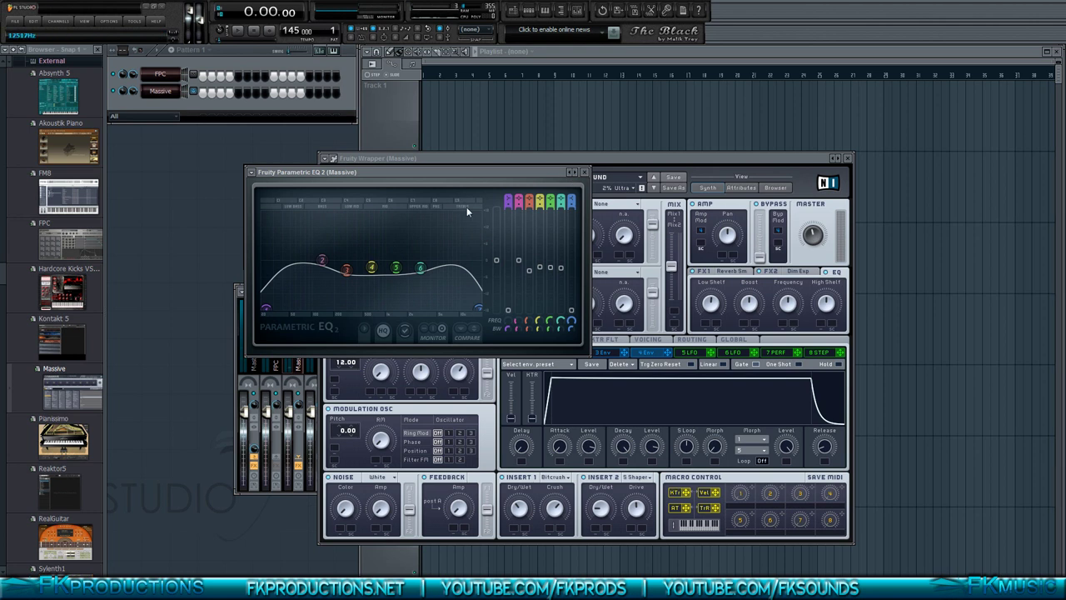
left_click(584, 172)
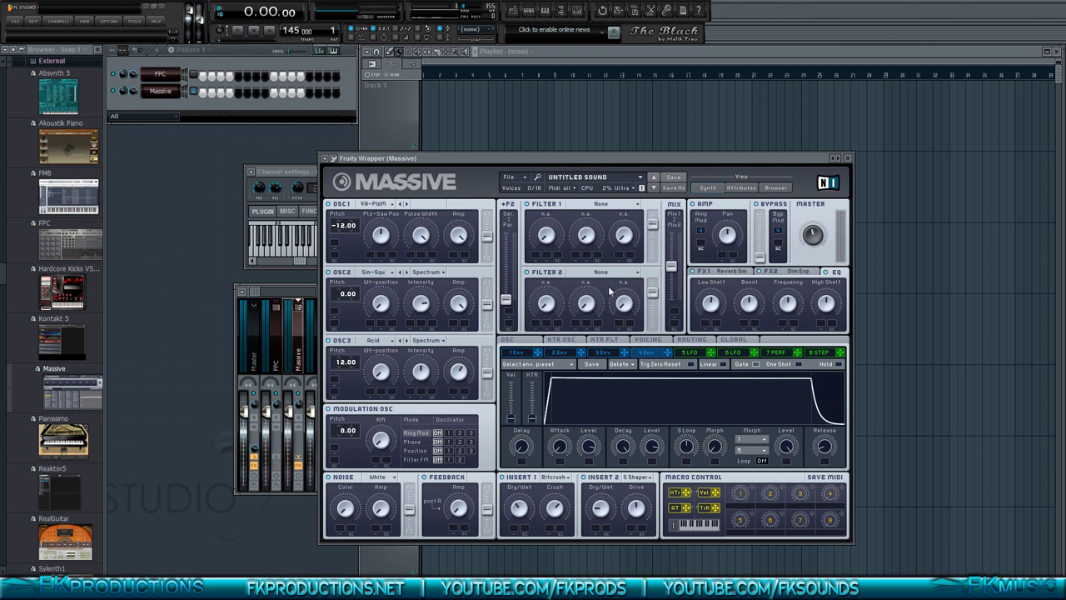
Step: Review Massive's LFO 5 settings and its KTR OSC, KTR FLT, Voicing, Routing, Global and OSC pages
left_click(691, 353)
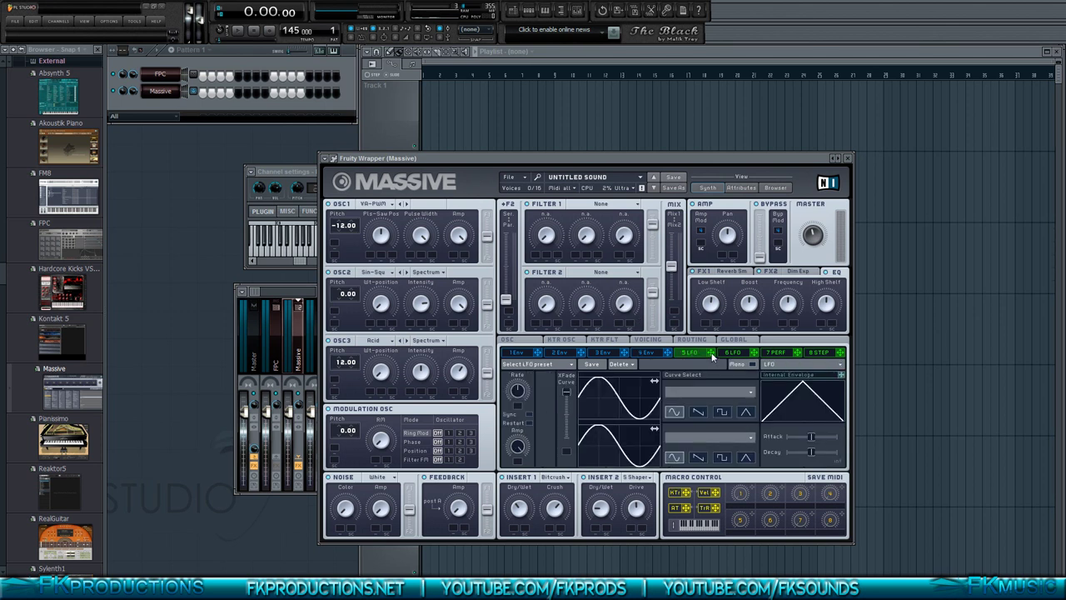
mouse_move(711, 353)
left_mouse_down()
mouse_move(571, 298)
mouse_move(554, 269)
mouse_move(771, 374)
mouse_move(701, 355)
left_mouse_up()
left_click(532, 341)
left_click(558, 340)
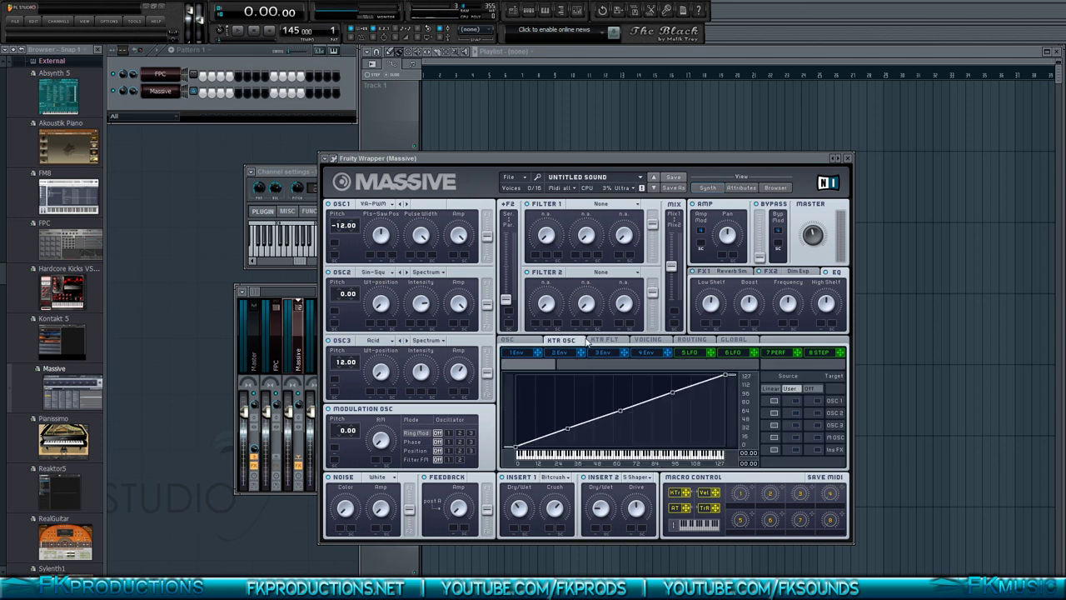
left_click(604, 340)
left_click(648, 339)
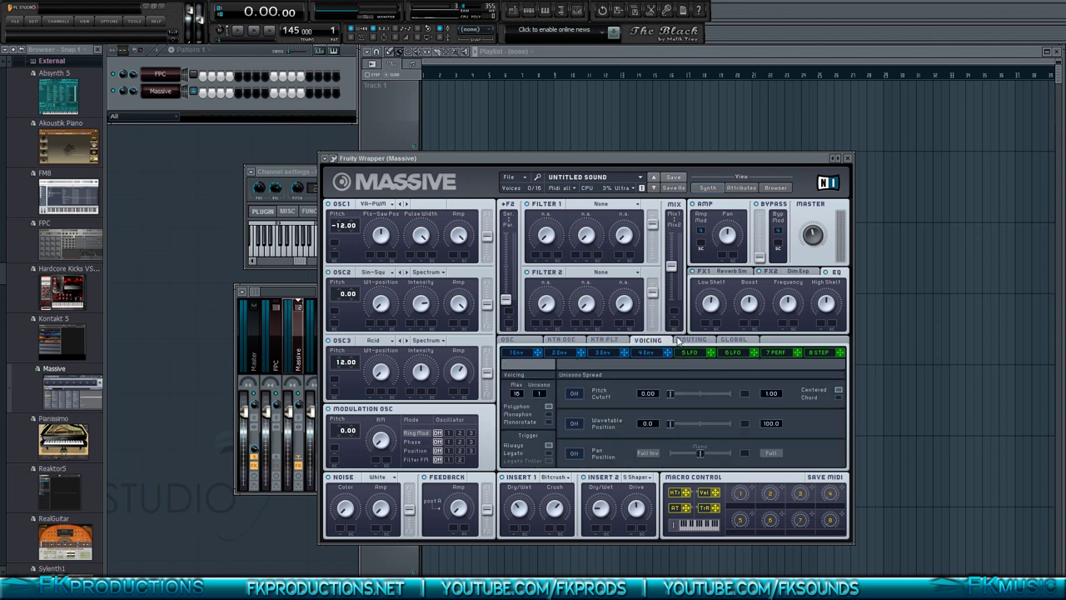
left_click(691, 340)
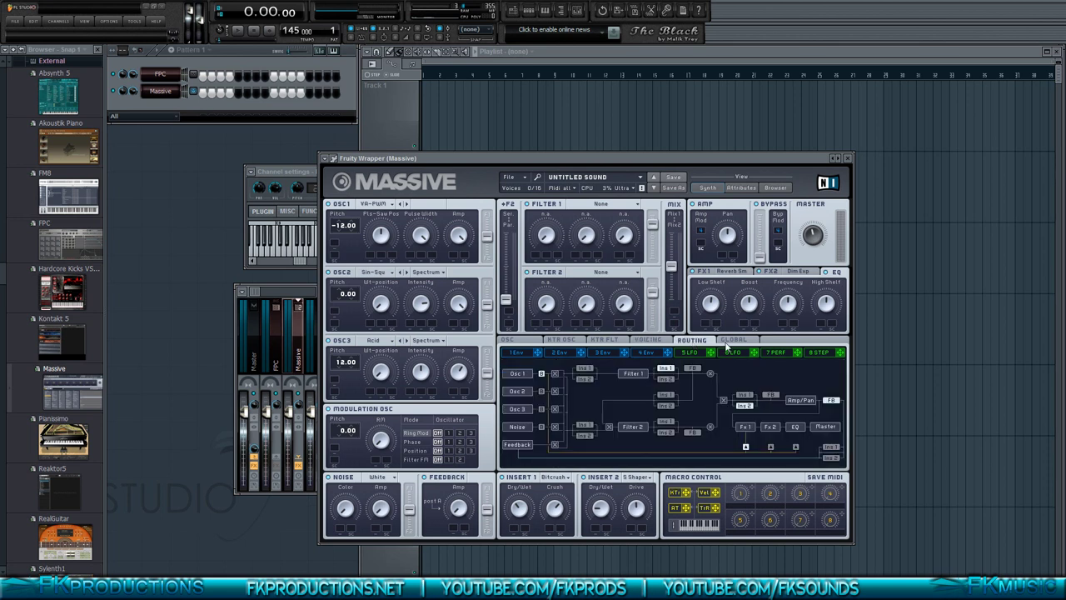
left_click(732, 341)
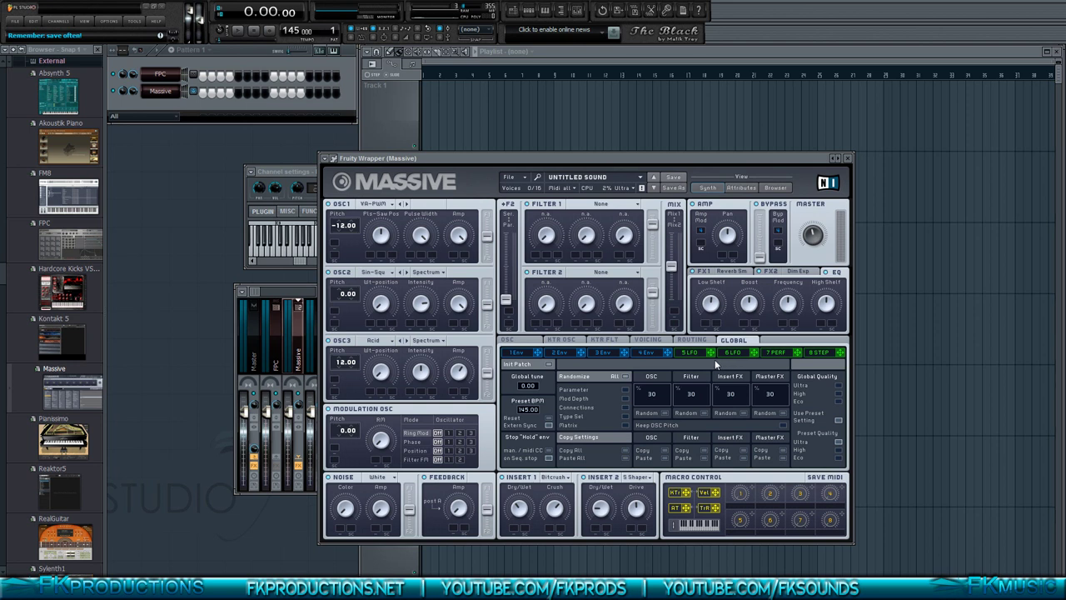
left_click(510, 340)
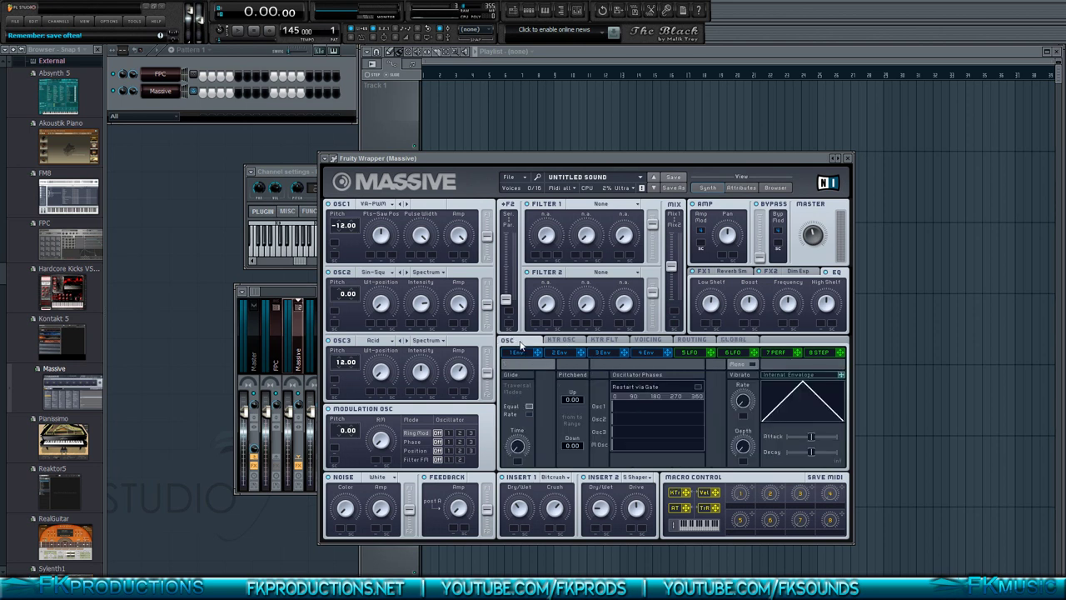
left_click(561, 340)
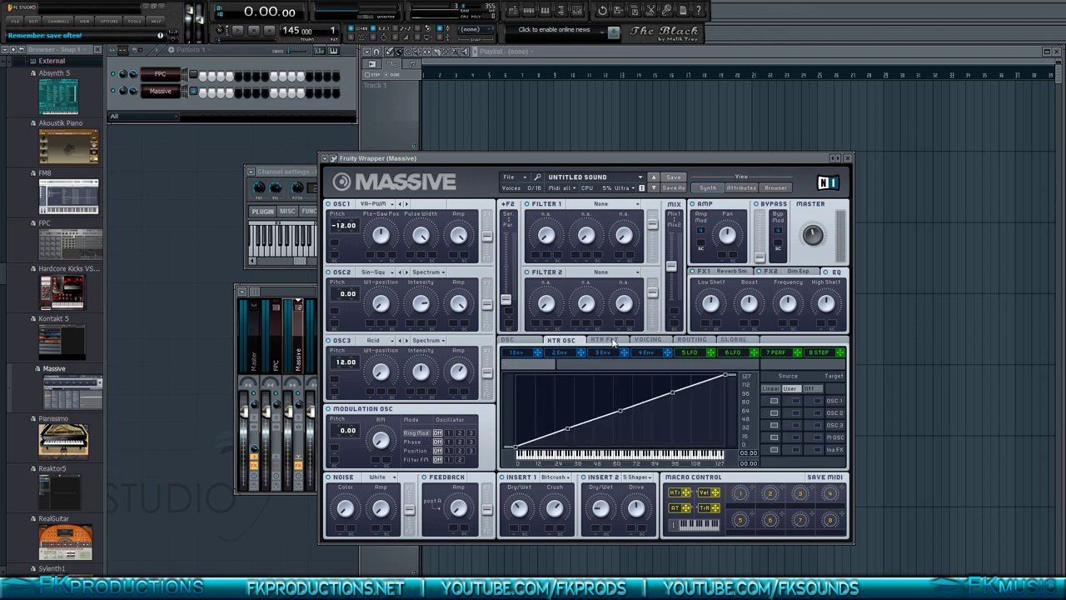
left_click(608, 340)
left_click(648, 340)
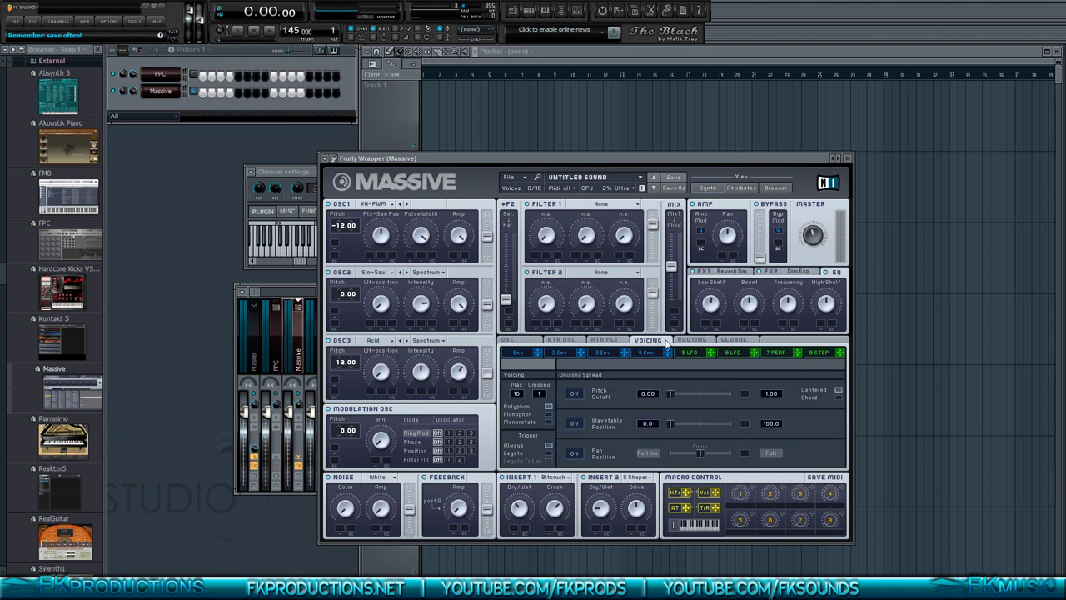
Step: Set Massive's voicing mode to Monophon and move the channel settings window clear of the Massive window
left_click(547, 414)
left_click_drag(297, 171, 227, 179)
mouse_move(227, 268)
left_mouse_down()
mouse_move(204, 267)
mouse_move(257, 272)
mouse_move(242, 270)
left_mouse_up()
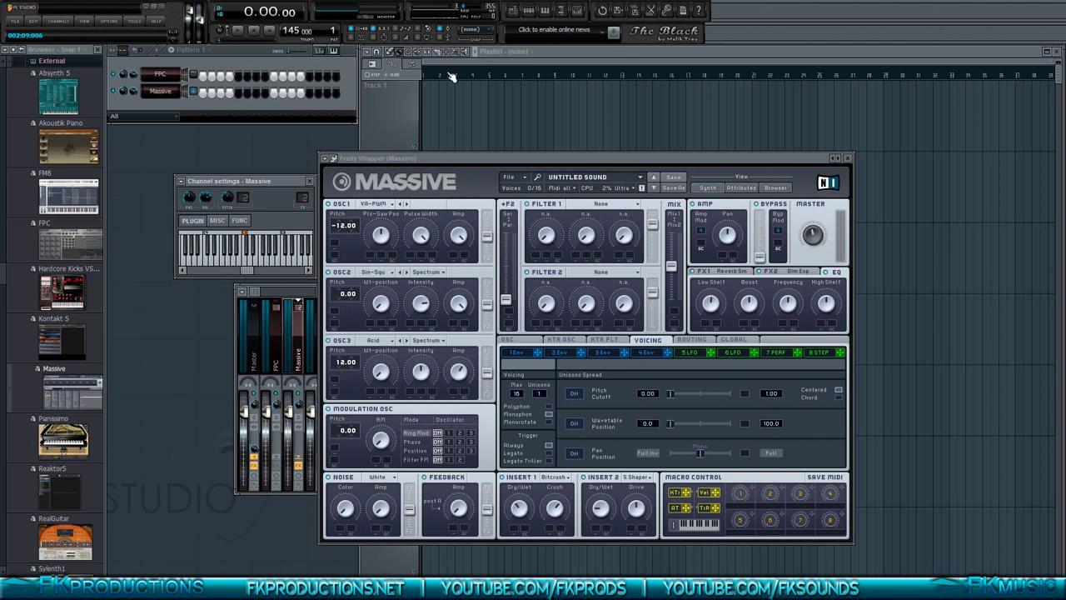
left_click(552, 410)
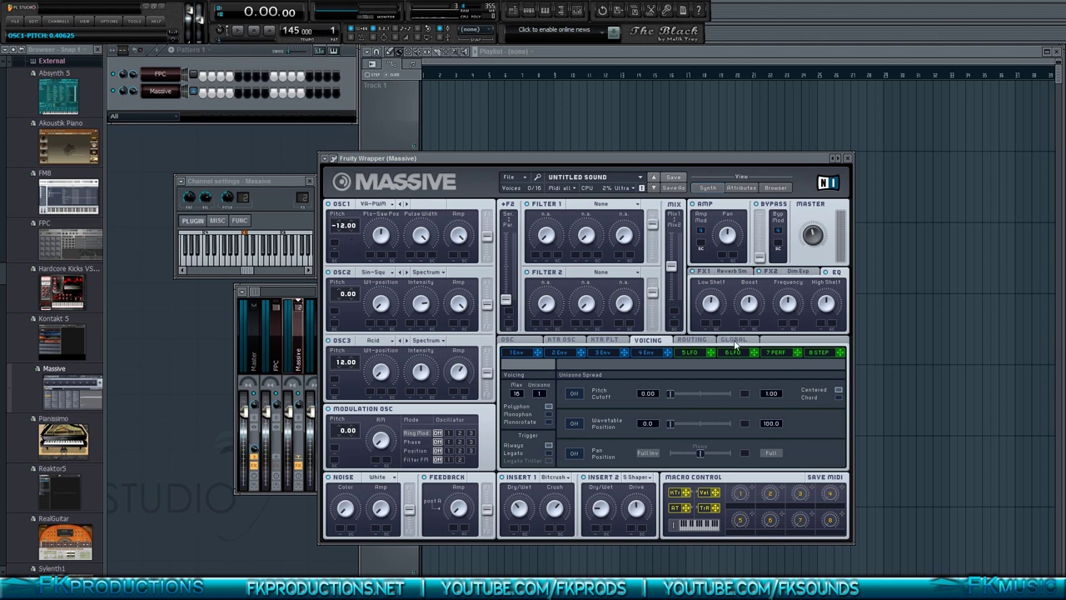
Step: Examine the curve presets available for Massive's LFO 5 without choosing one
left_click(695, 352)
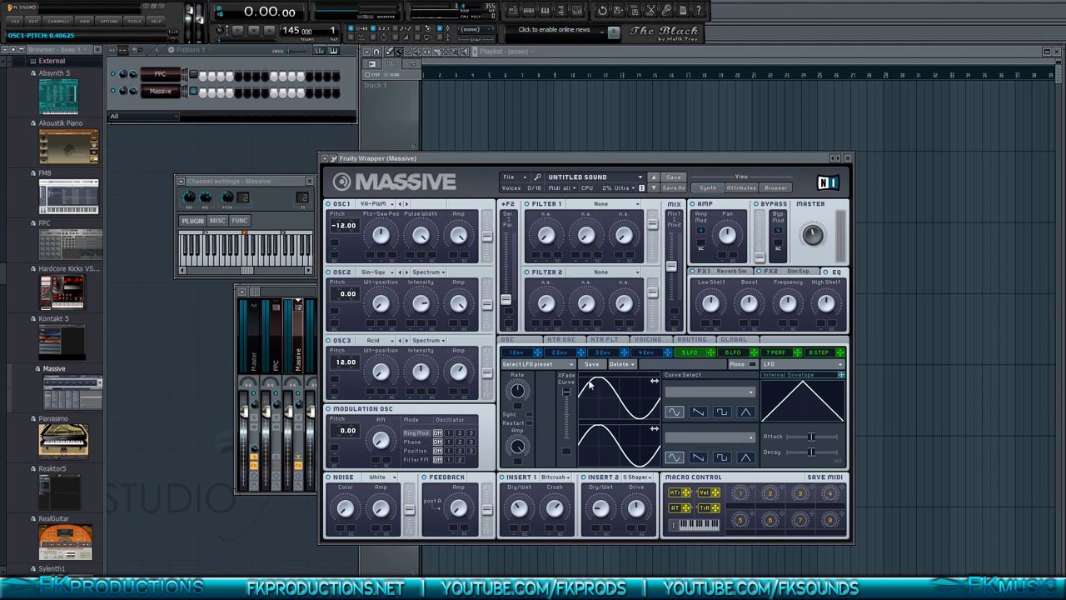
left_click(685, 393)
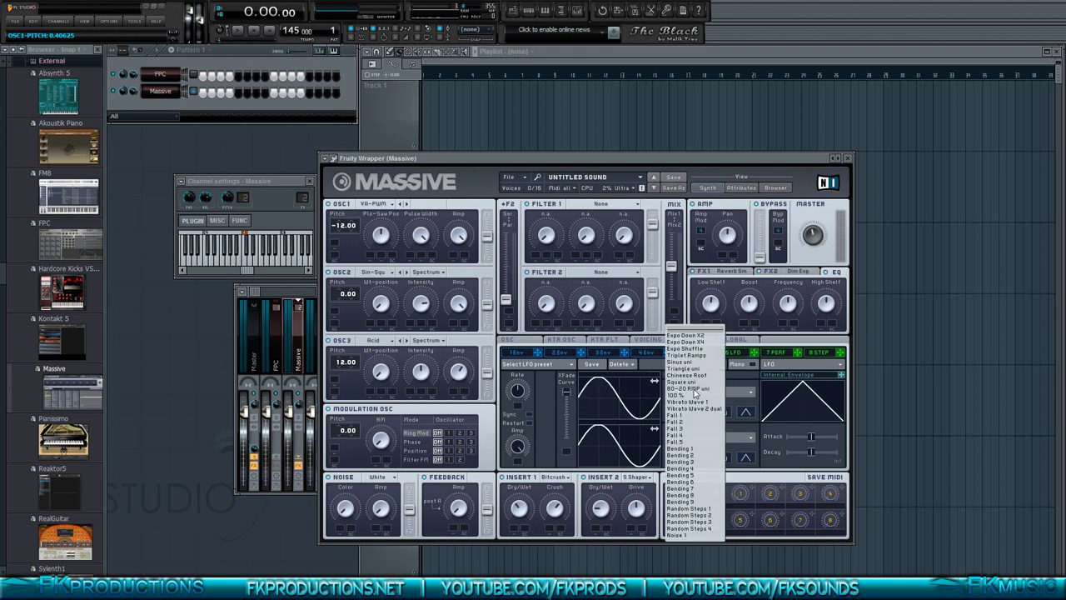
left_click(752, 392)
Step: Add an FM8 channel, compare Sine and Parabol as operator A's waveform, leaving it on Parabol, and close the FM8 window
left_click_drag(69, 200, 156, 110)
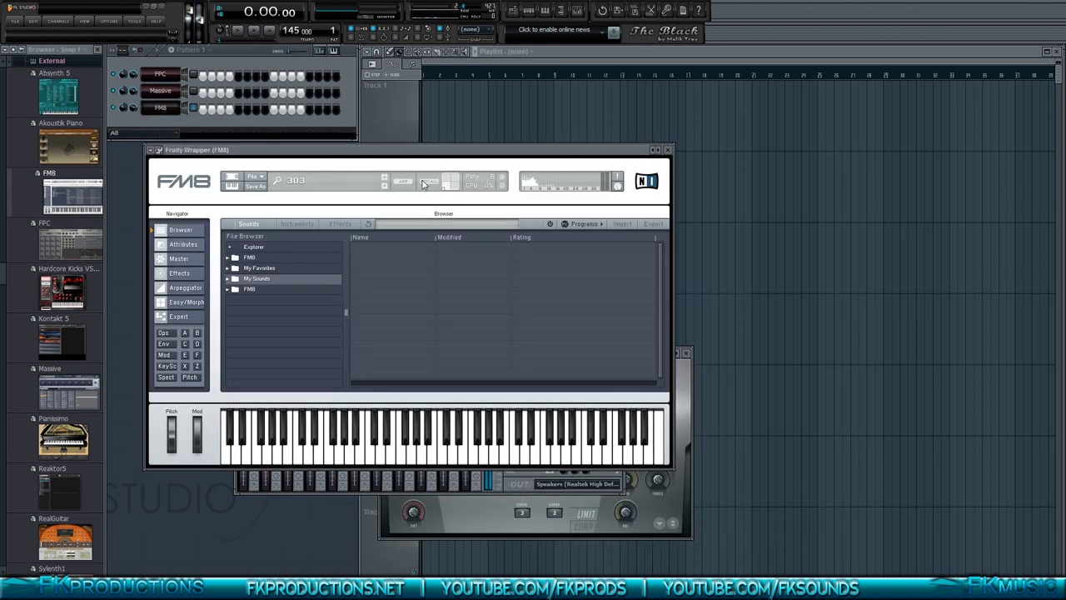
left_click(181, 317)
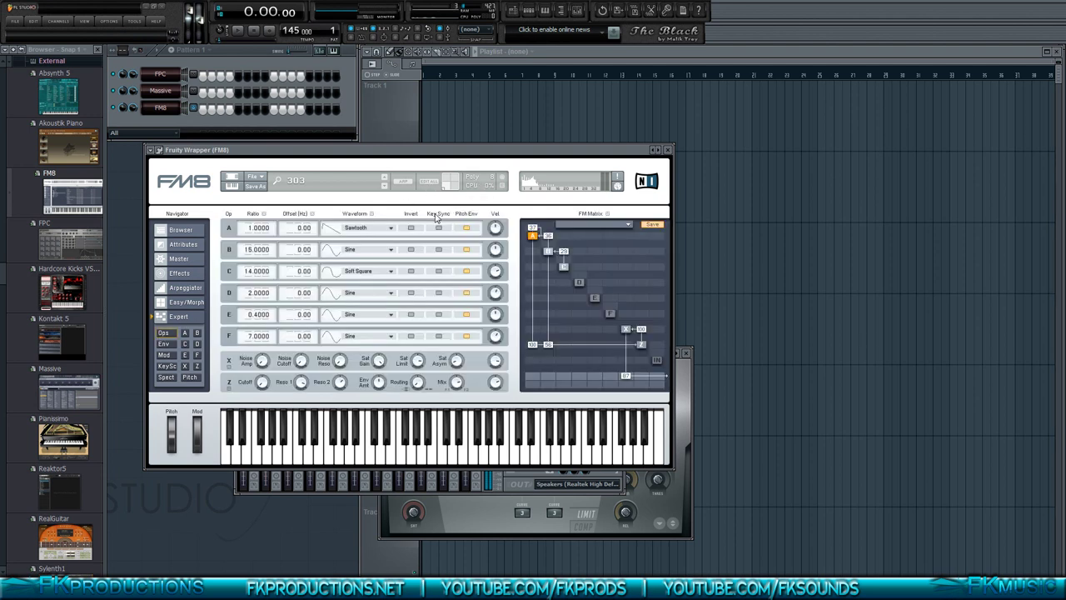
left_click(379, 228)
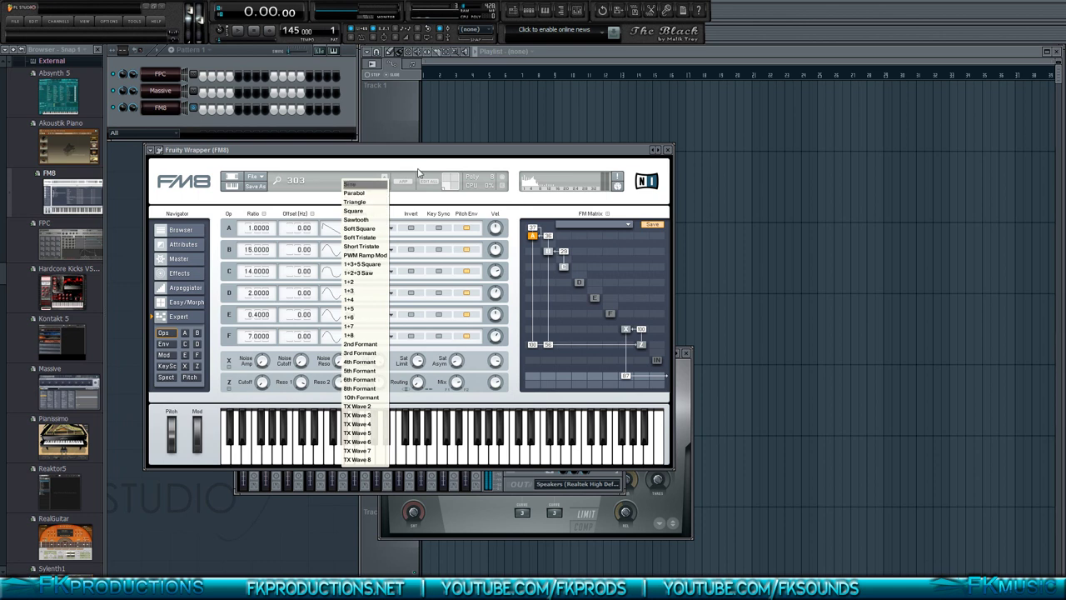
left_click(353, 194)
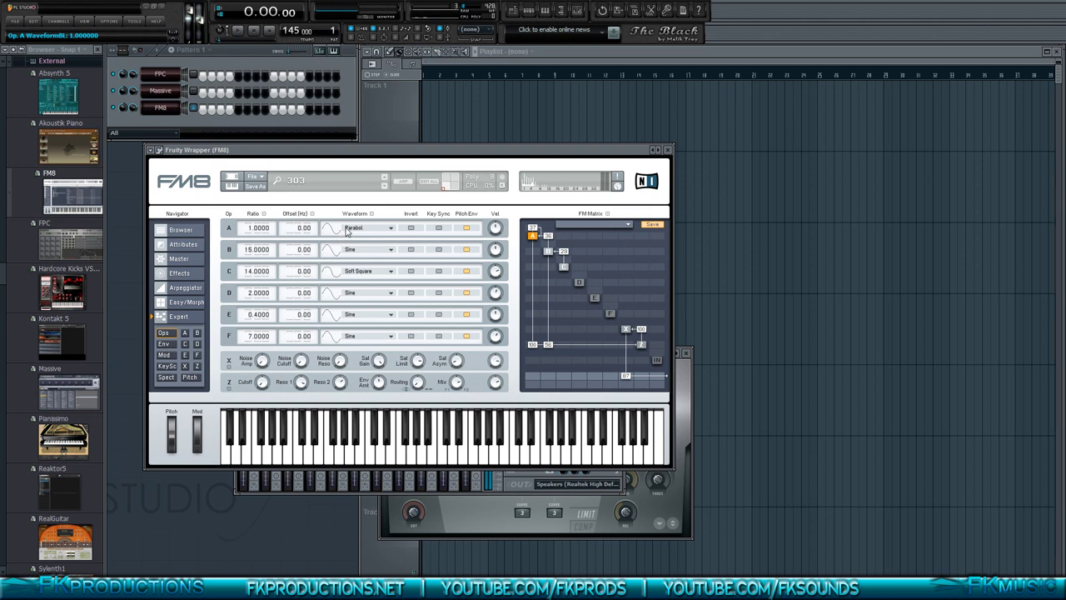
left_click(350, 229)
left_click(356, 184)
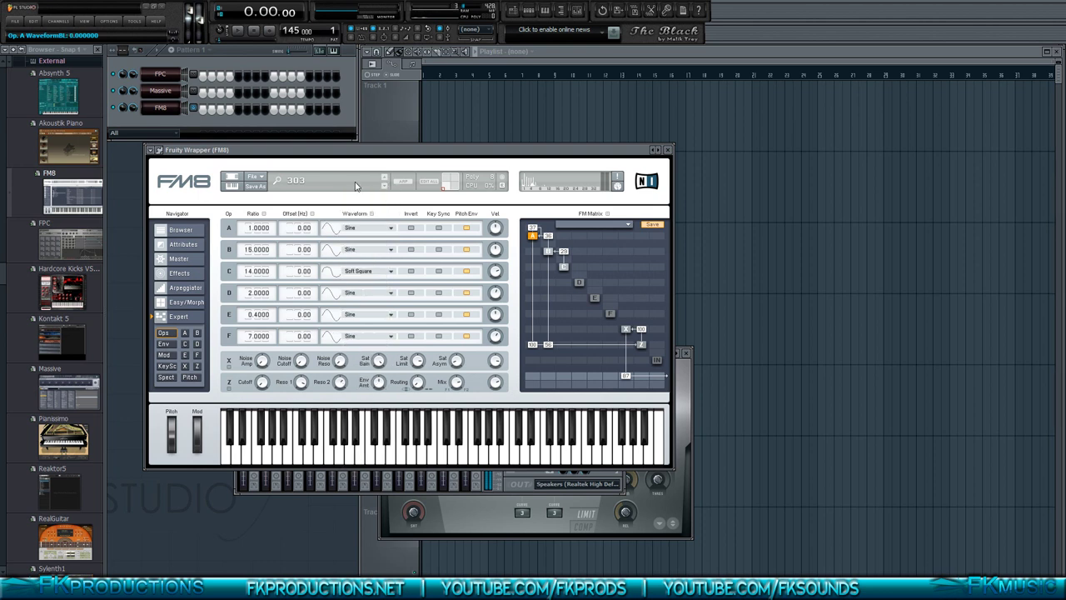
left_click(349, 229)
left_click(353, 193)
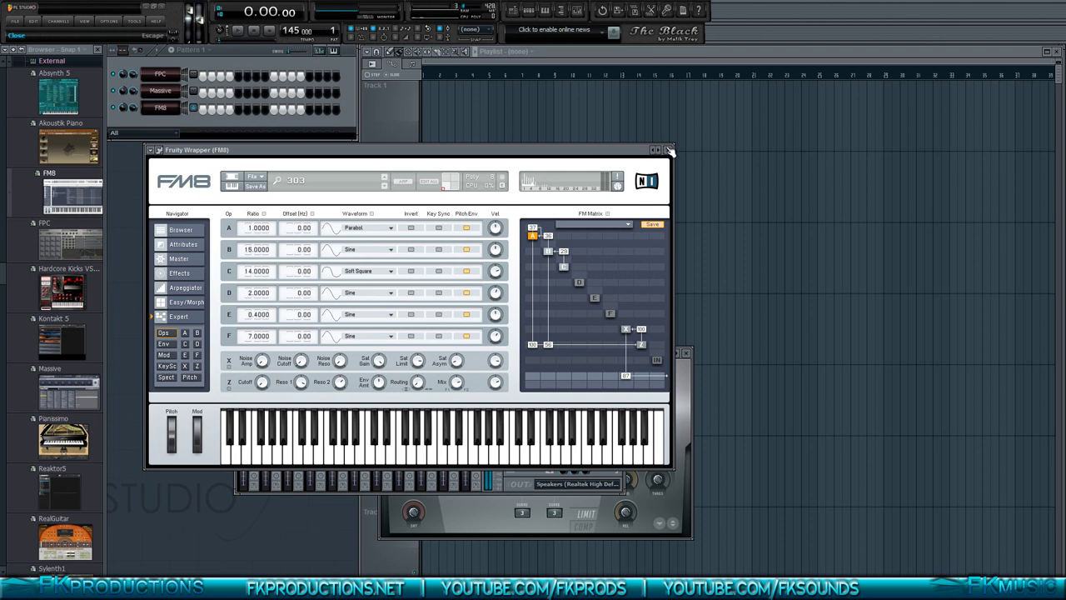
left_click(666, 150)
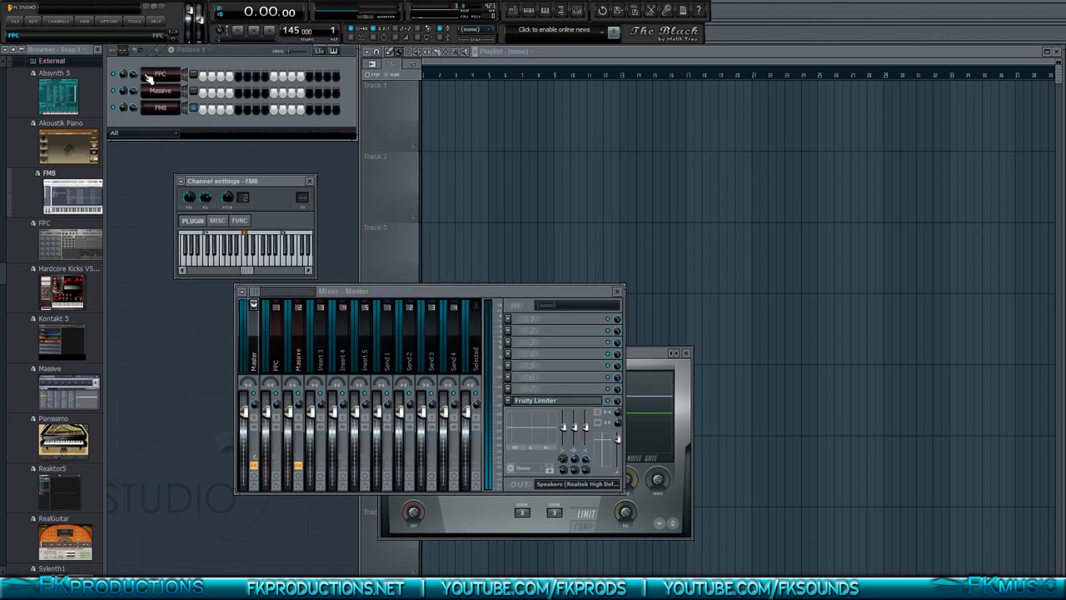
Step: Reopen Massive, assign LFO 5 to Filter 1's cutoff and set the filter type to Daft
left_click(160, 91)
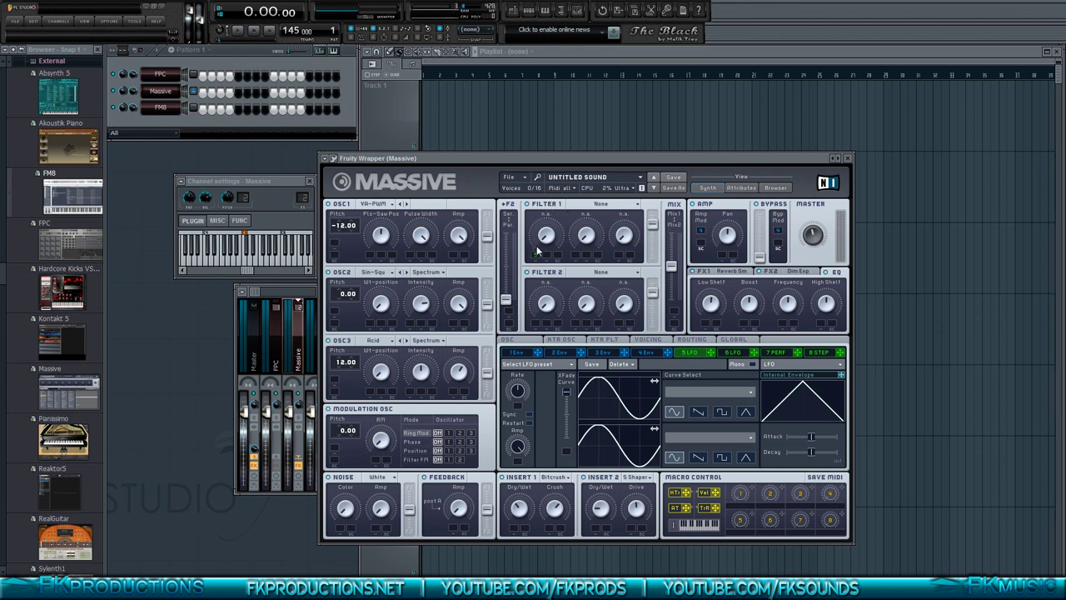
left_click(633, 204)
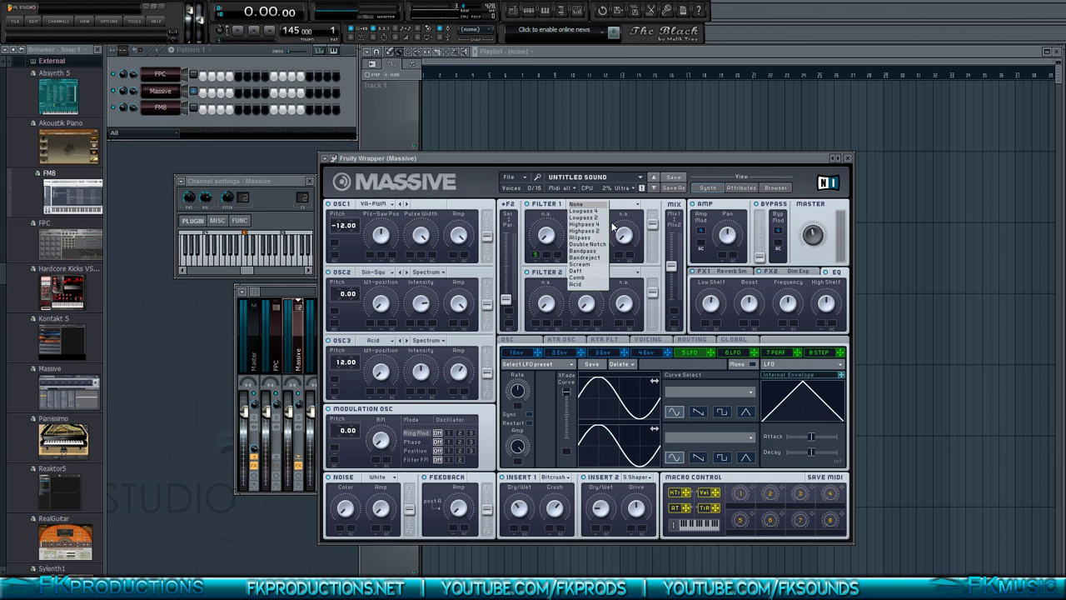
left_click(593, 271)
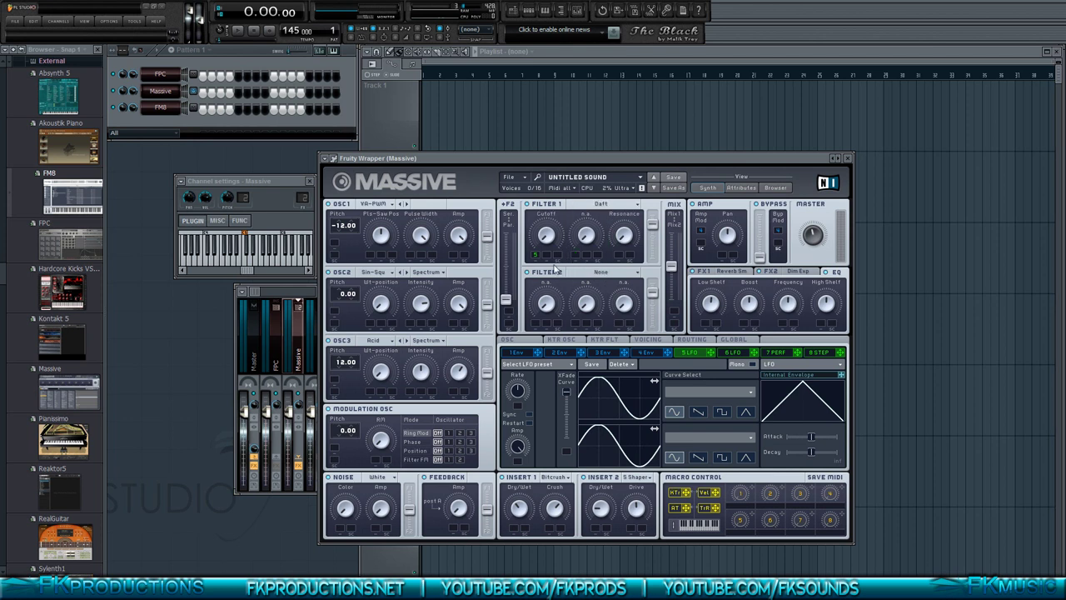
Step: Set Filter 1's cutoff to about halfway while playing notes, and adjust the depth of its LFO 5 modulation
key("b")
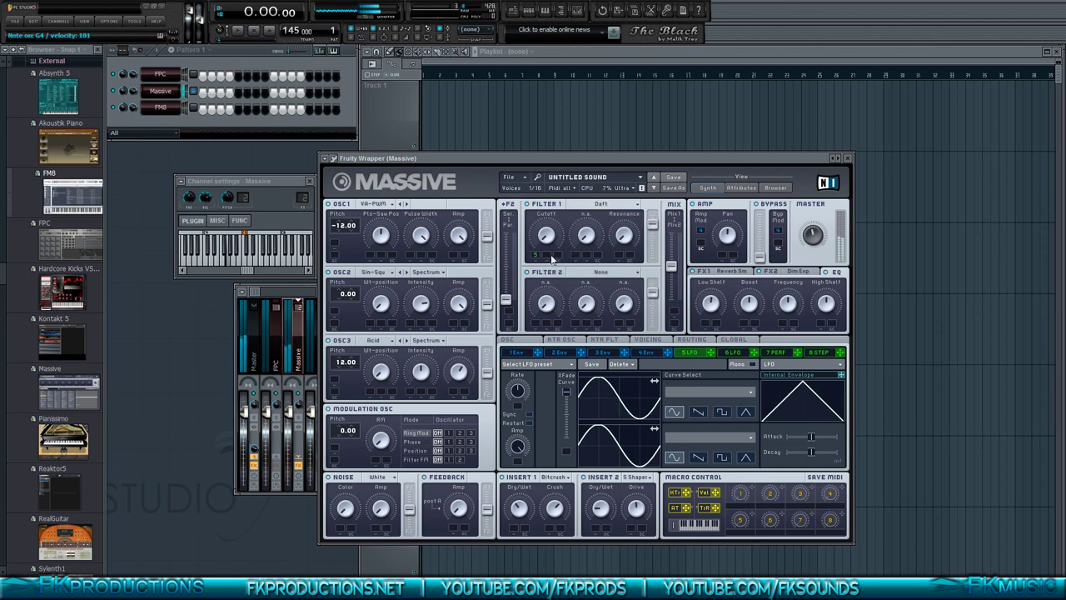
left_click_drag(548, 237, 572, 178)
key("b")
left_click(547, 237)
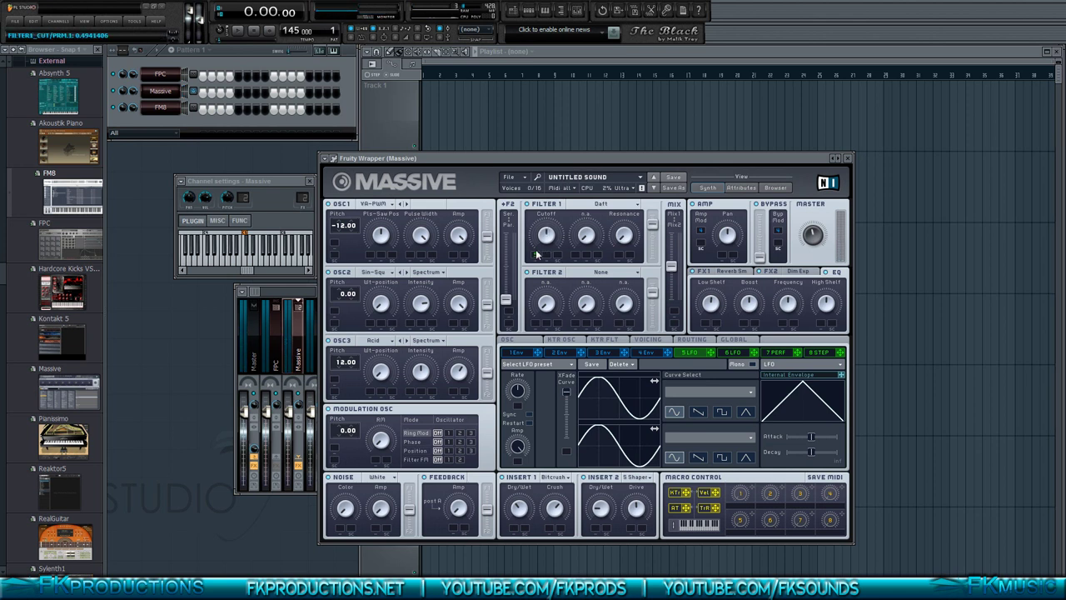
left_click_drag(537, 254, 538, 256)
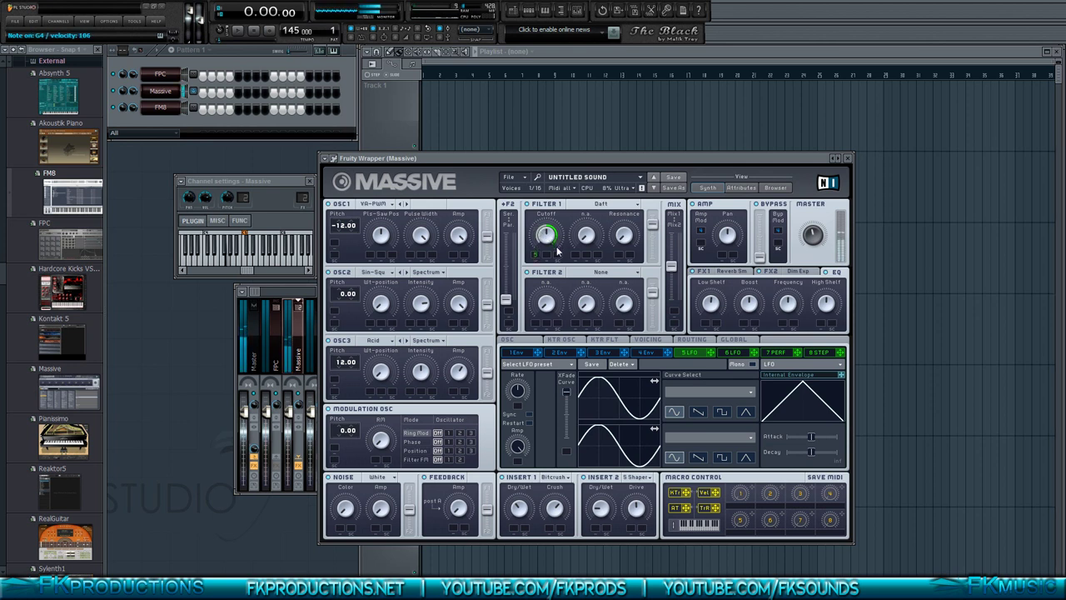
Step: Try different cutoff positions and modulation ranges on Filter 1 while playing notes, ending with the cutoff at about 0.50
left_click_drag(549, 238, 551, 281)
left_click_drag(544, 246, 548, 257)
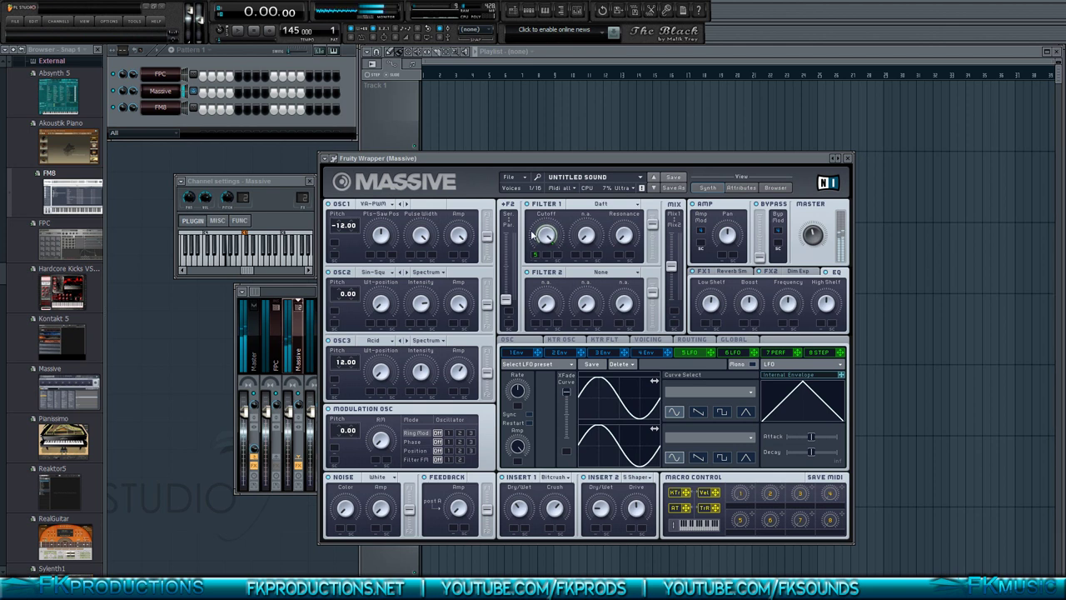
left_click_drag(541, 247, 519, 219)
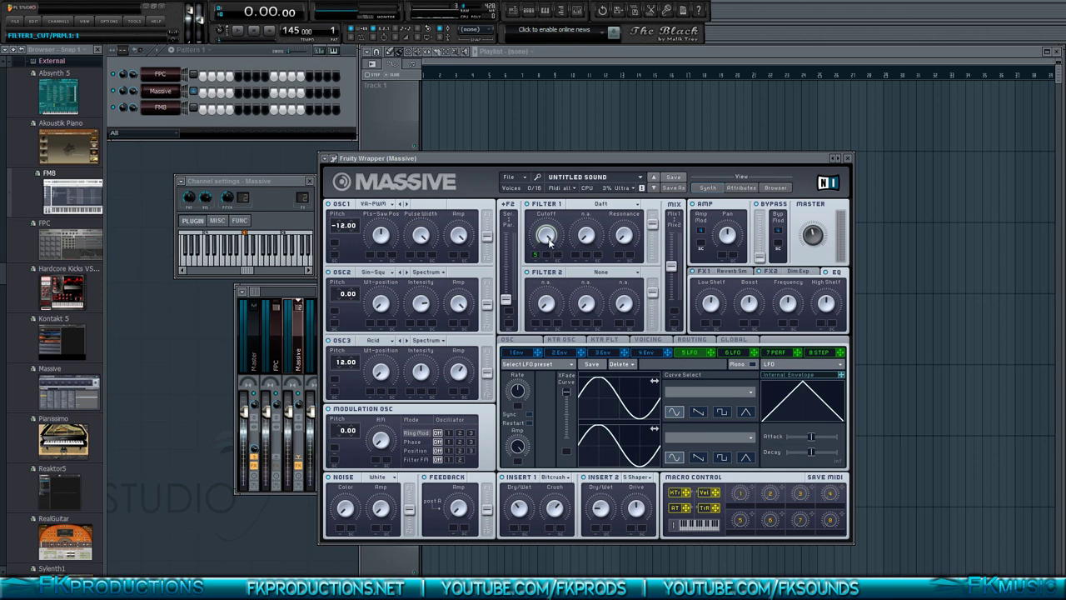
left_click_drag(546, 234, 528, 316)
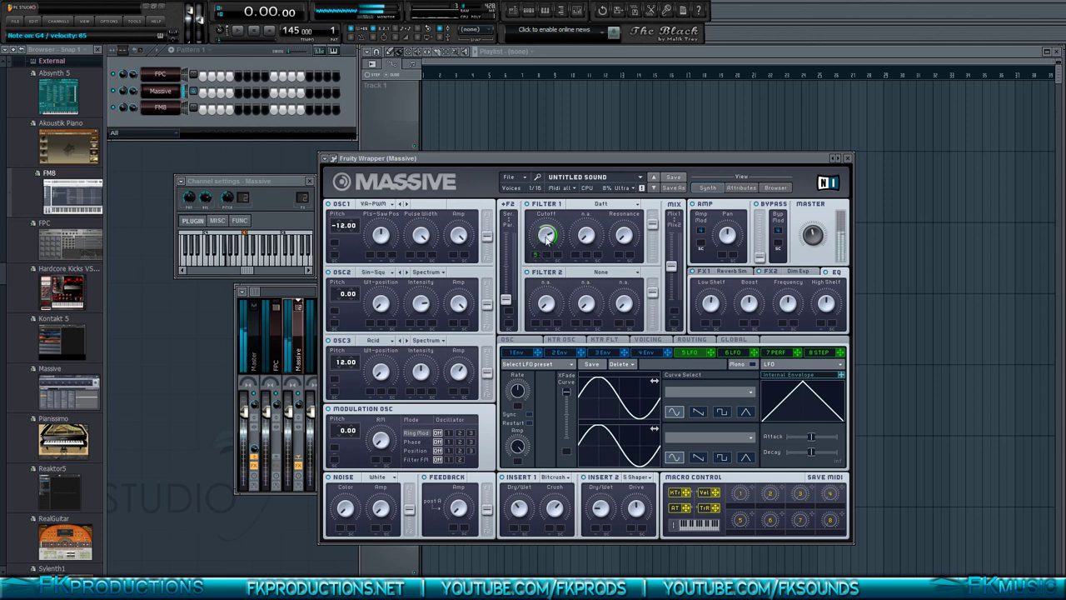
left_click_drag(547, 237, 546, 230)
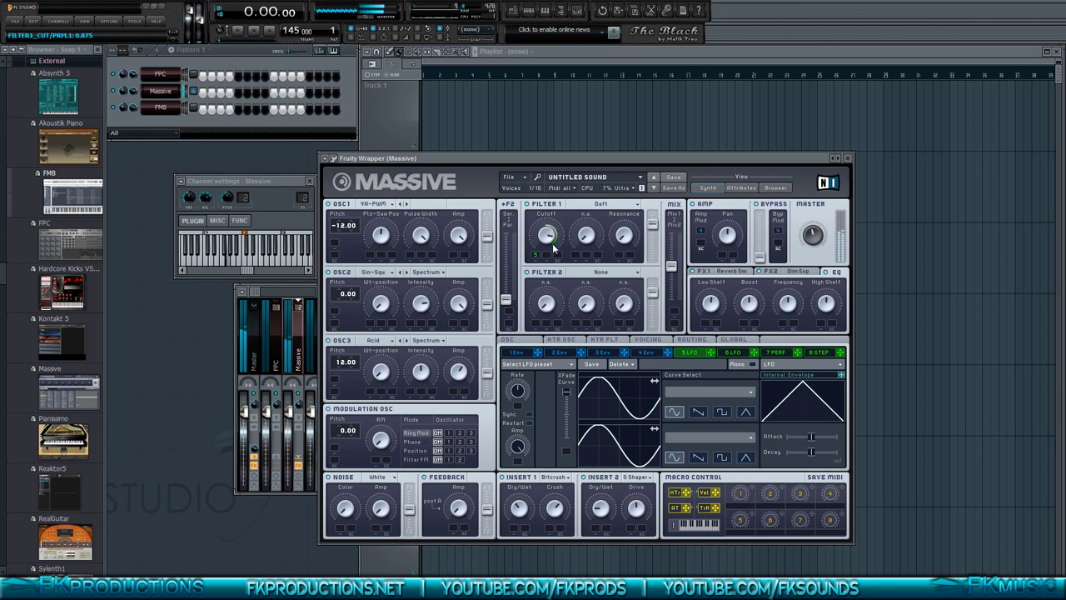
left_click_drag(548, 236, 547, 203)
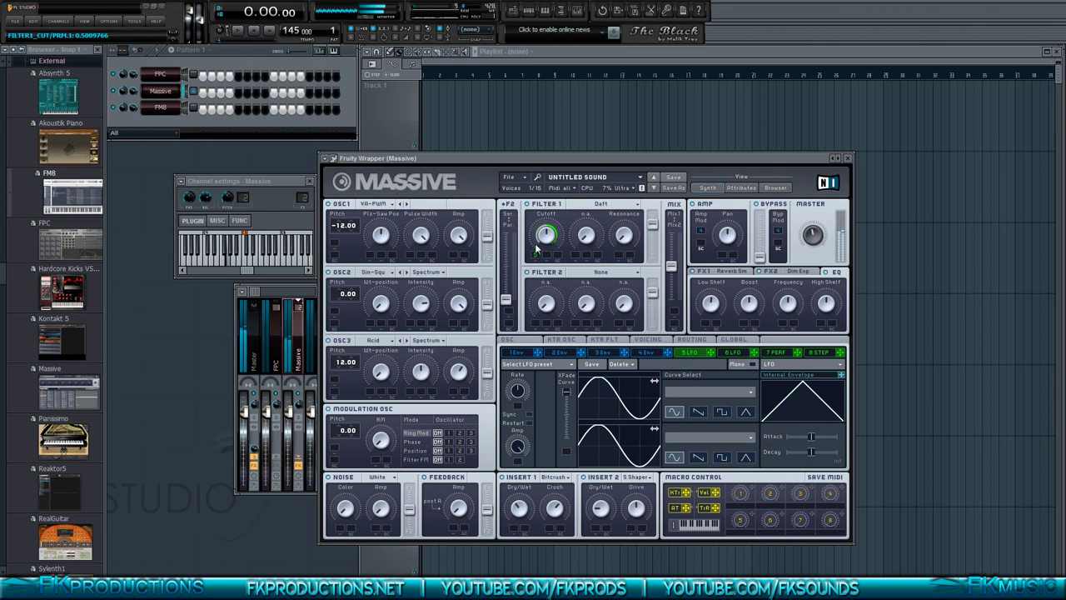
Step: Turn on Restart for LFO 5 and set its upper curve to Sinus uni
left_click(529, 423)
left_click_drag(629, 155, 749, 124)
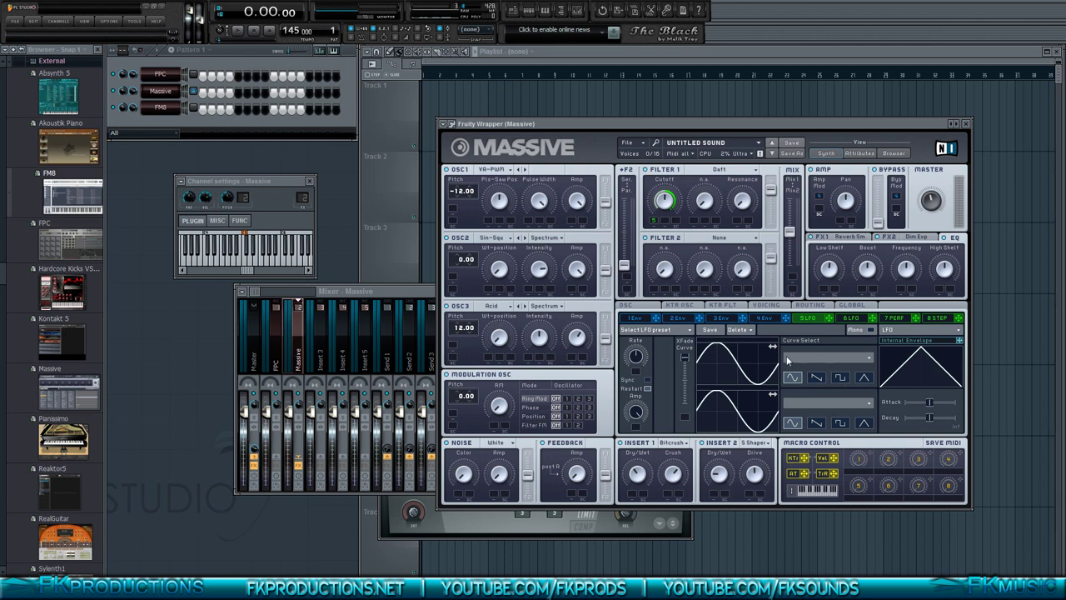
left_click(813, 360)
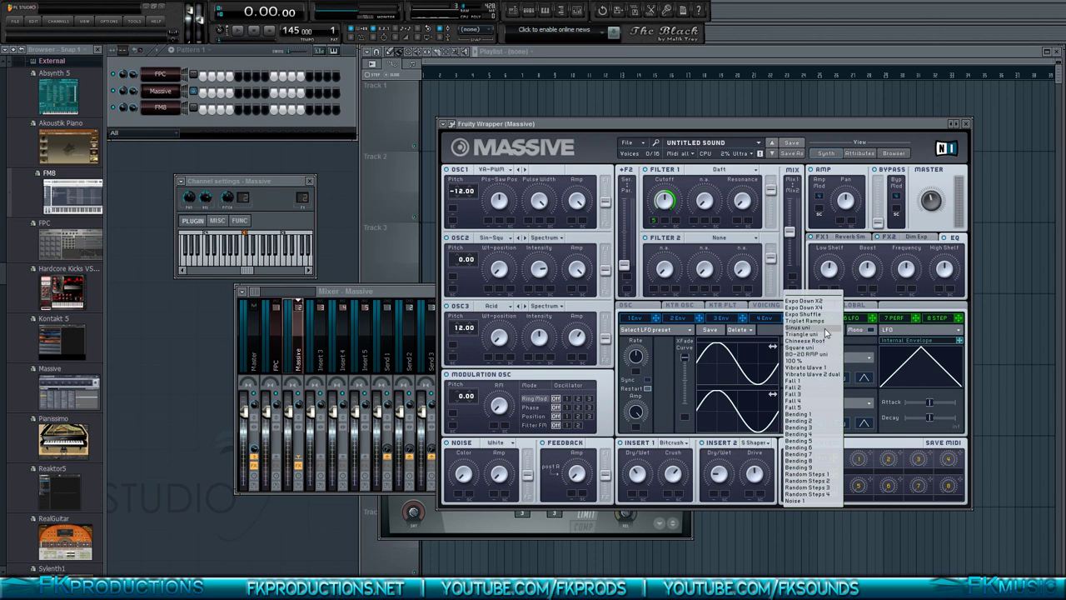
left_click(824, 329)
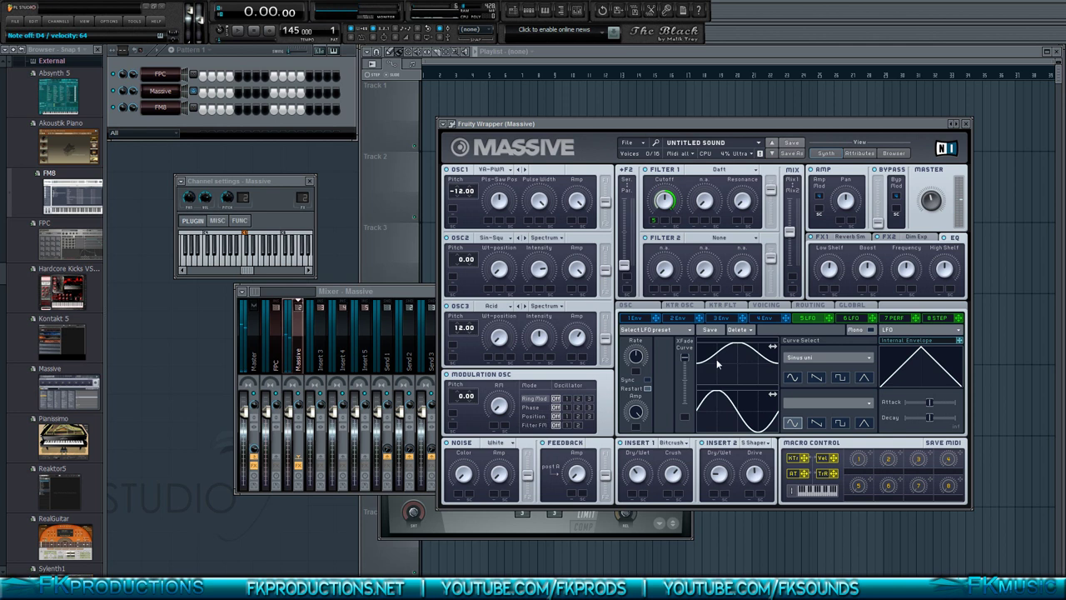
Step: Try the 100 % preset for LFO 5's upper curve, settling on 80-20 AMP uni
left_click(809, 358)
left_click(808, 361)
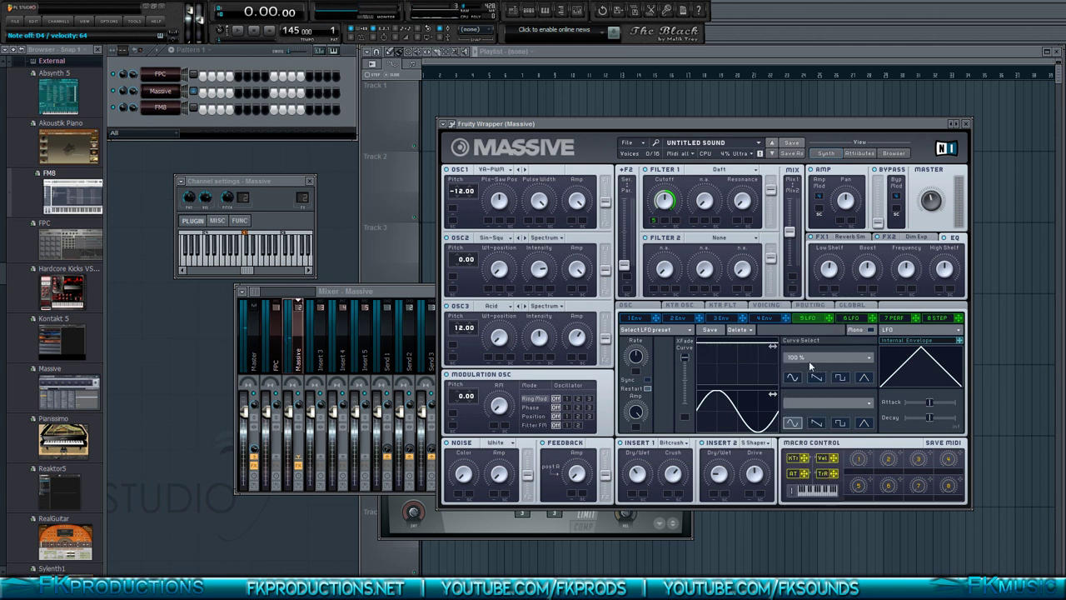
left_click(809, 356)
left_click(810, 354)
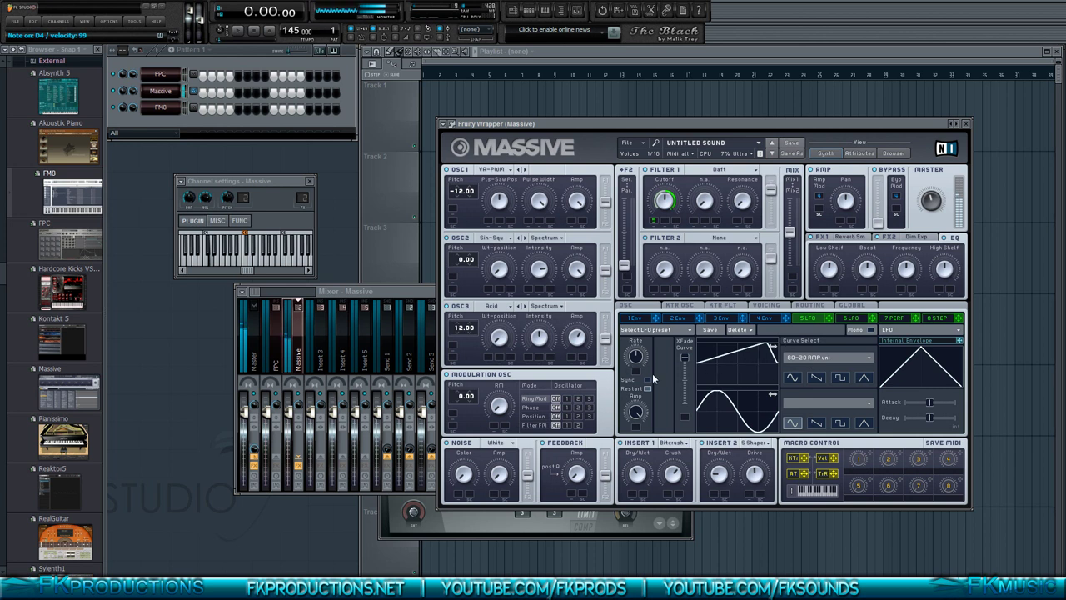
Step: Adjust LFO 5's rate while playing notes, and try Expo Down X4, Bending 3 and Bending 8 before returning the upper curve to 80-20 AMP uni
left_click_drag(640, 362, 639, 352)
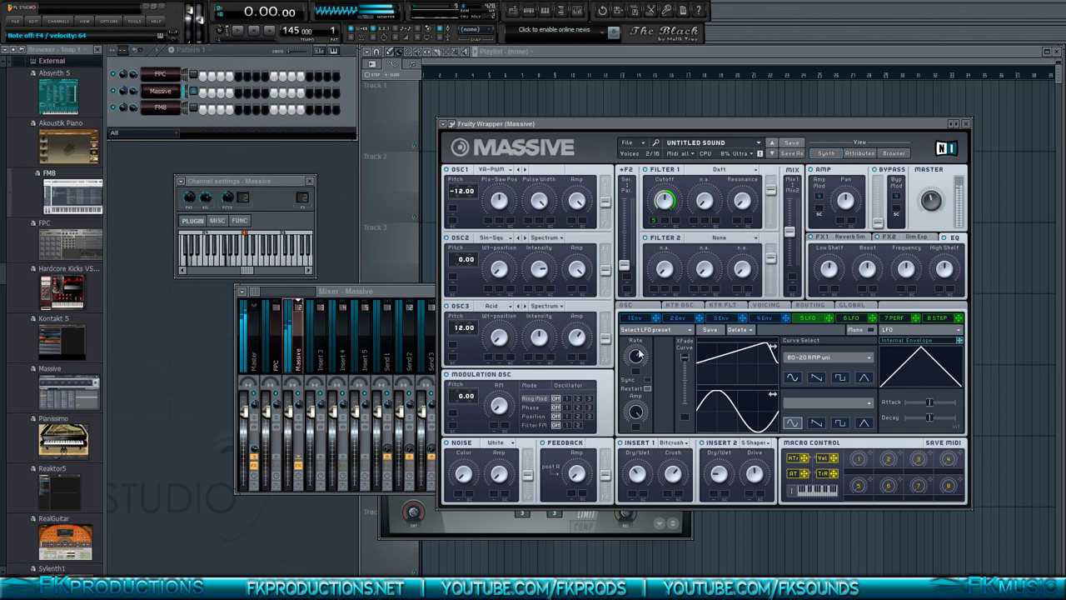
left_click(824, 358)
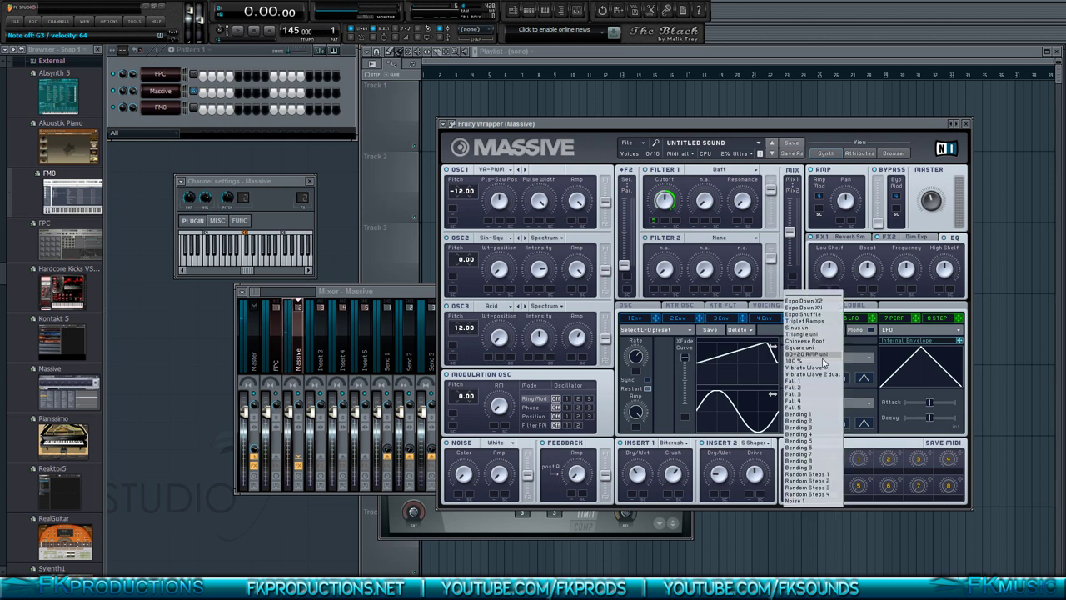
left_click(819, 308)
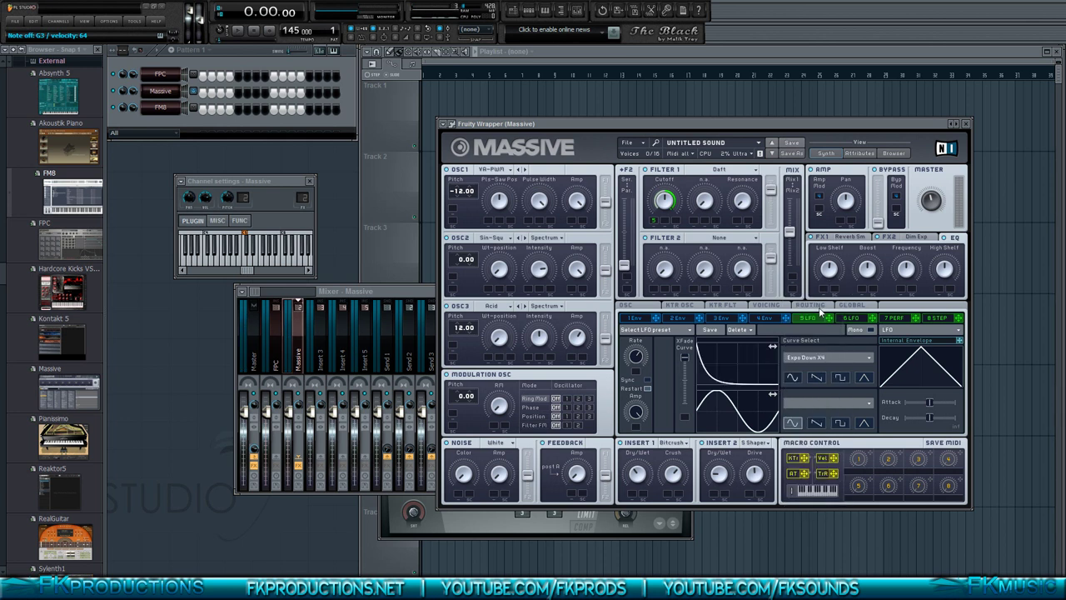
left_click(820, 358)
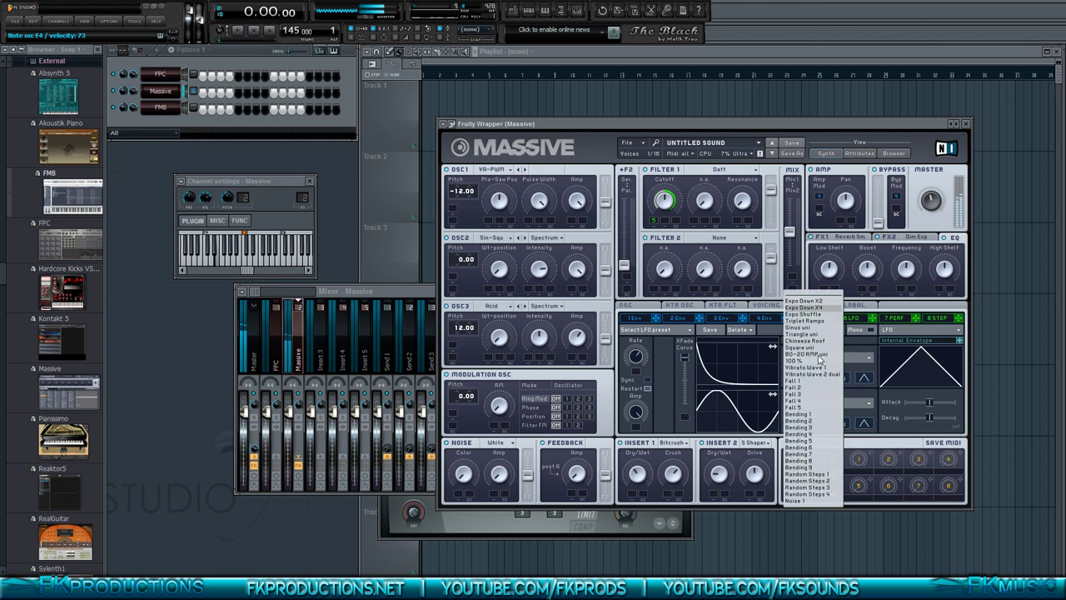
left_click(817, 426)
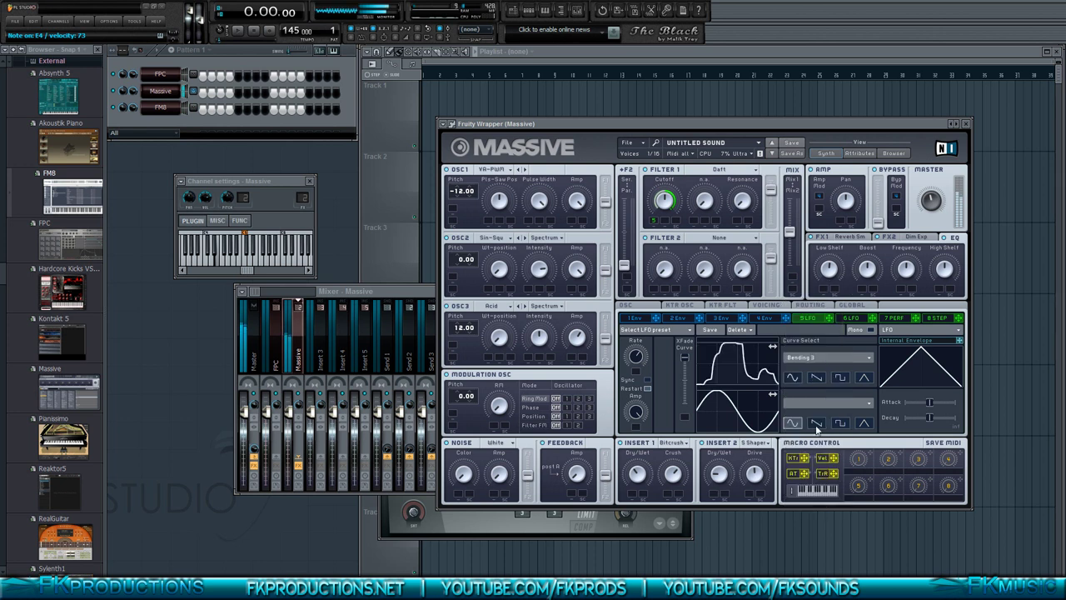
left_click(823, 358)
left_click(809, 456)
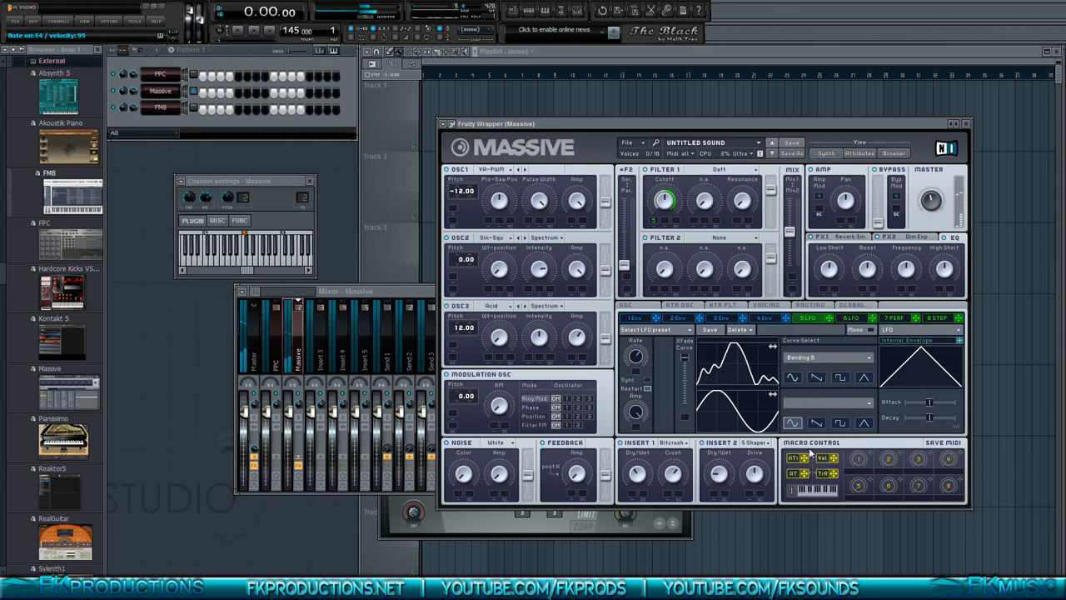
left_click(827, 364)
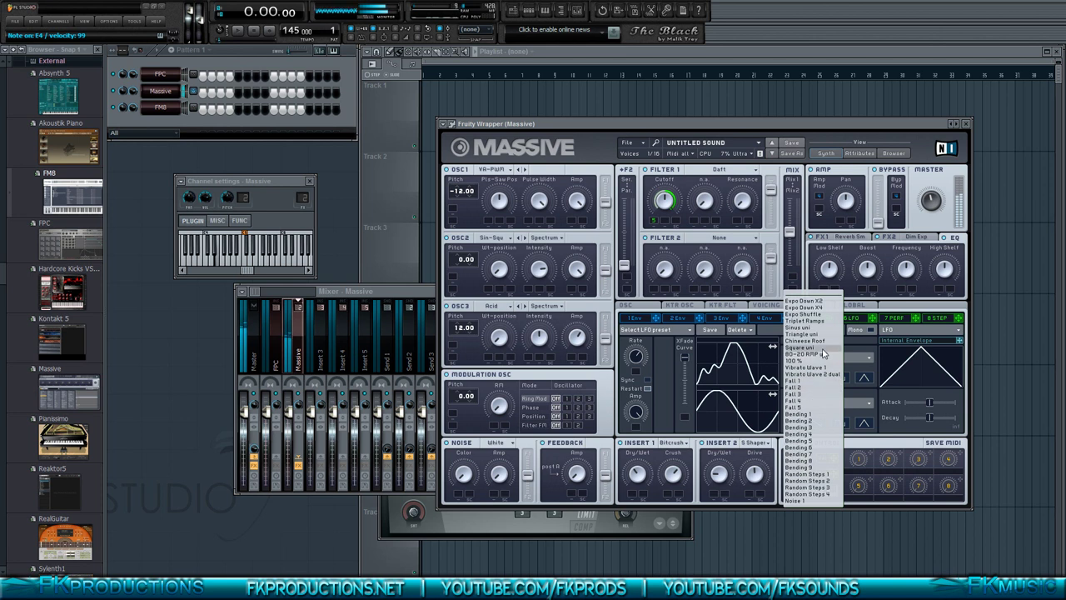
left_click(823, 354)
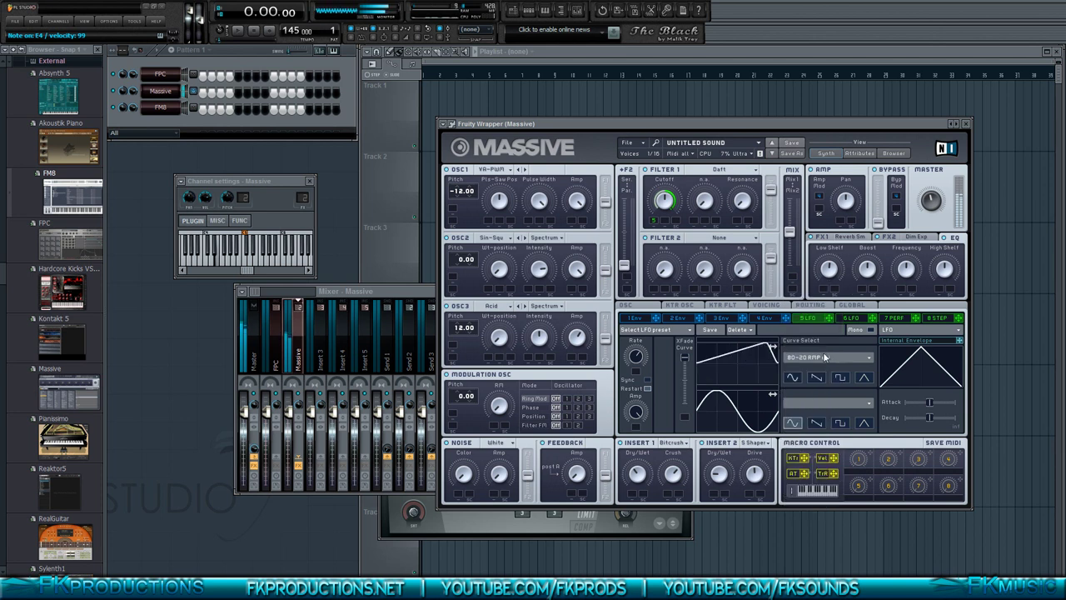
Step: Try the Fall 4 preset for LFO 5's lower curve, settling on Square uni
left_click(807, 403)
left_click(807, 402)
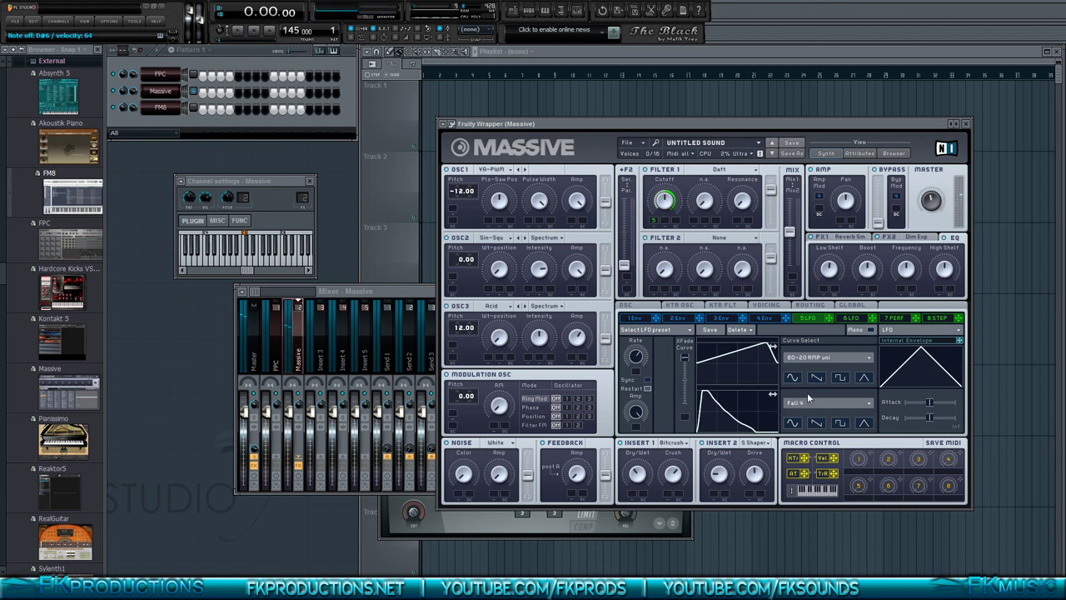
left_click(815, 403)
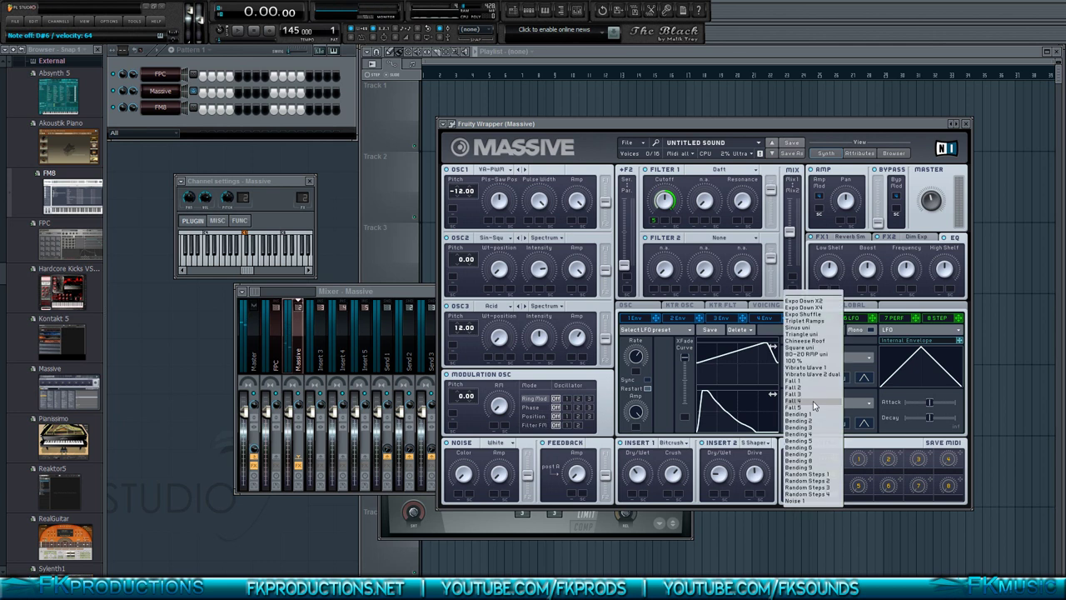
left_click(807, 354)
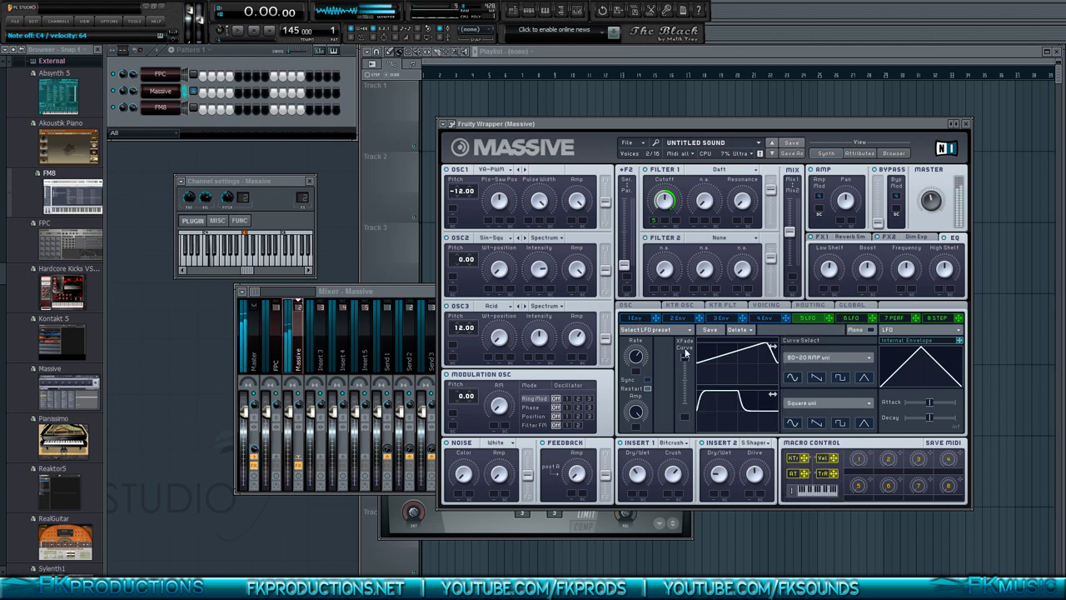
Step: Try Sync on LFO 5, turn it off again, and adjust the LFO's free-running rate while playing notes
left_click(647, 379)
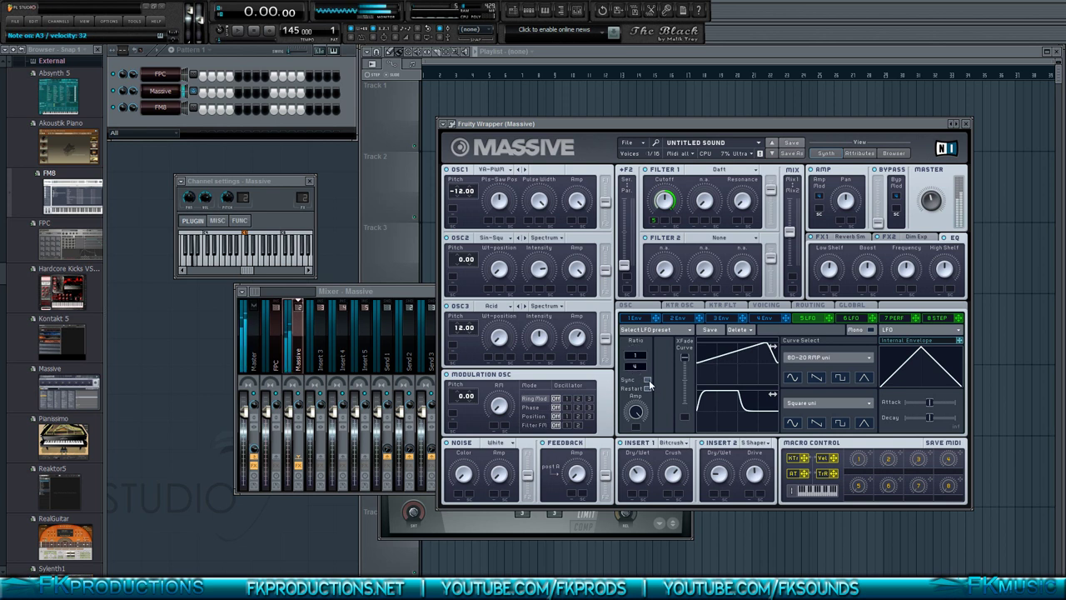
left_click_drag(640, 368, 642, 364)
left_click(648, 380)
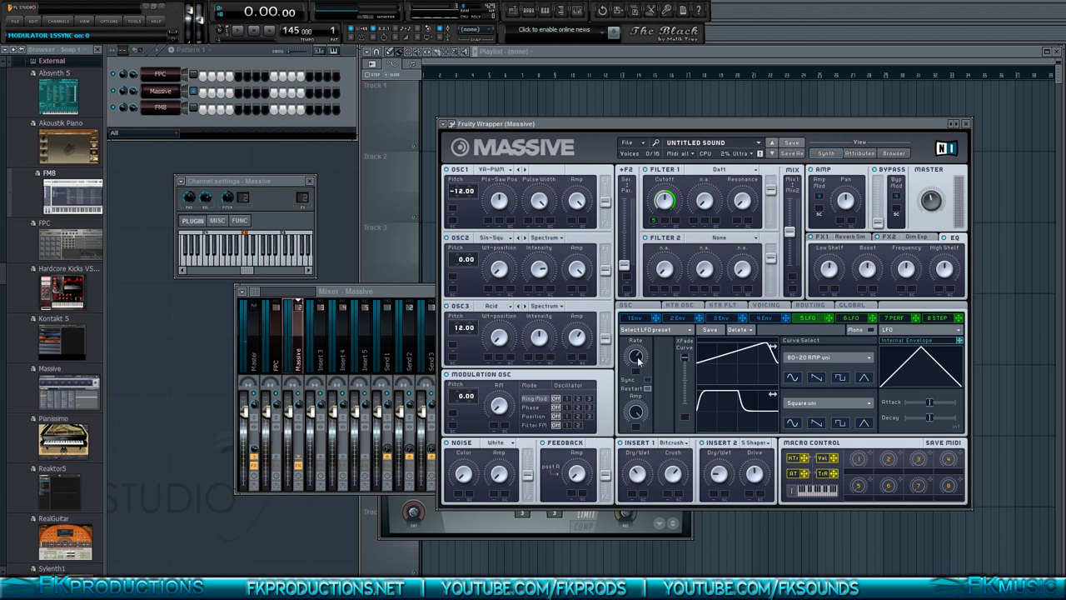
left_click_drag(639, 360, 642, 370)
left_click_drag(642, 369, 653, 418)
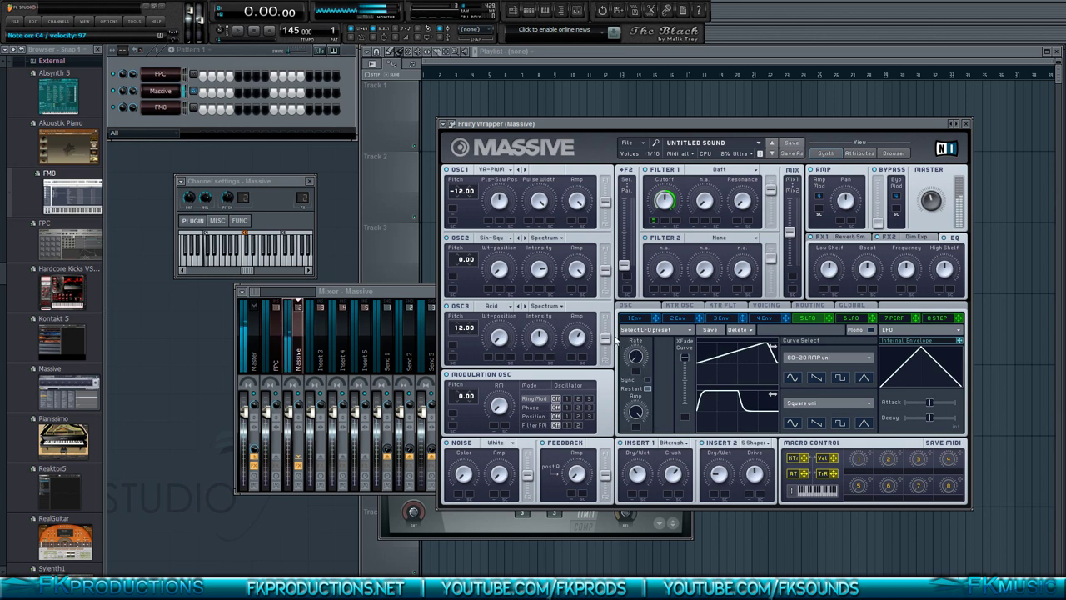
Step: Examine the automation and controller-link options for a volume knob in FPC, and return to Massive
left_click(447, 38)
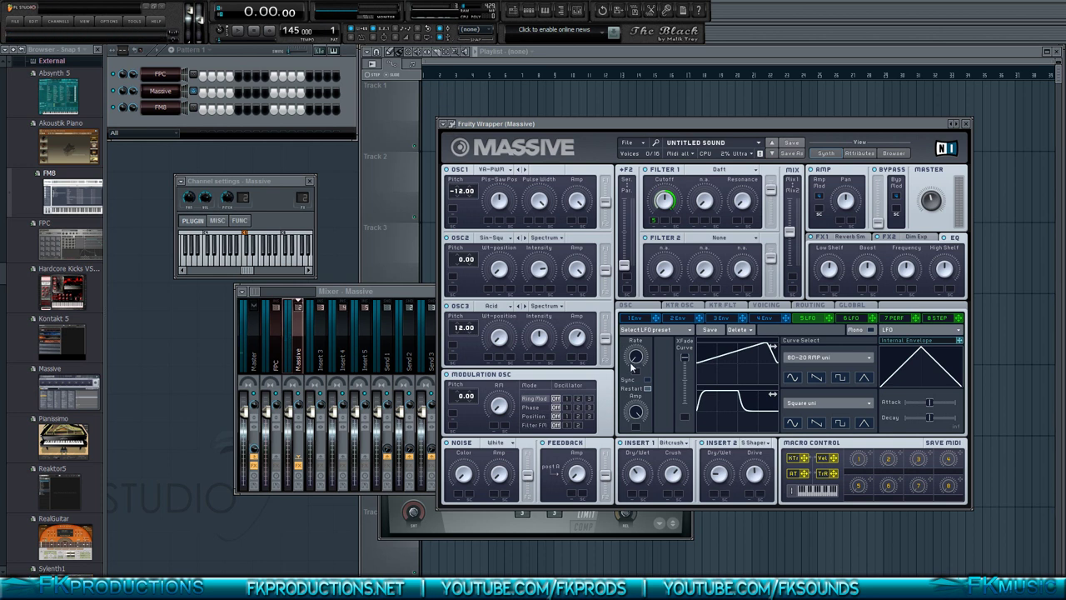
left_click(447, 39)
left_click(160, 73)
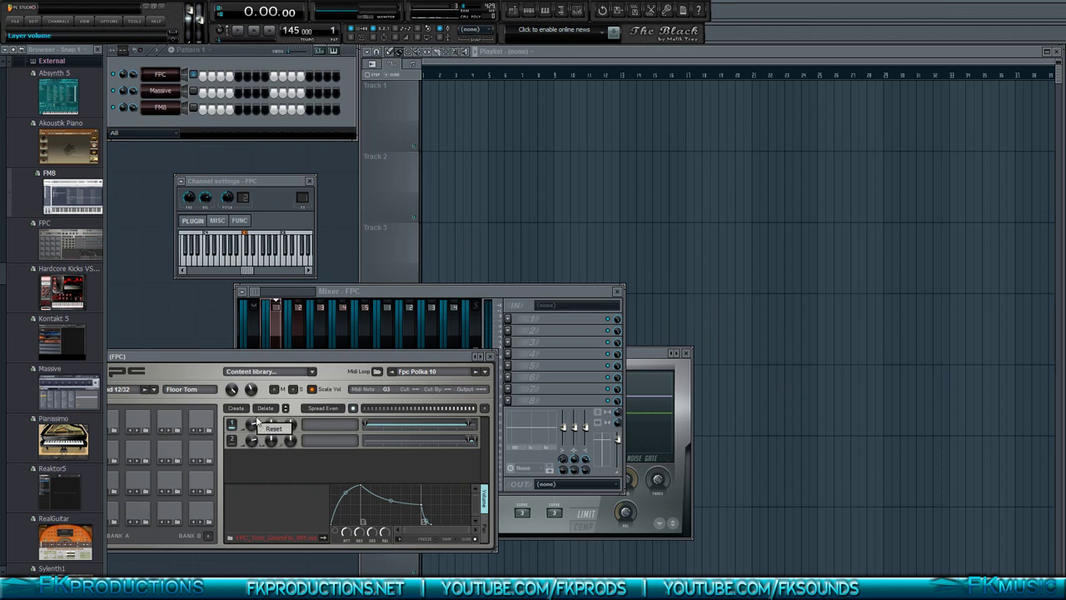
right_click(233, 390)
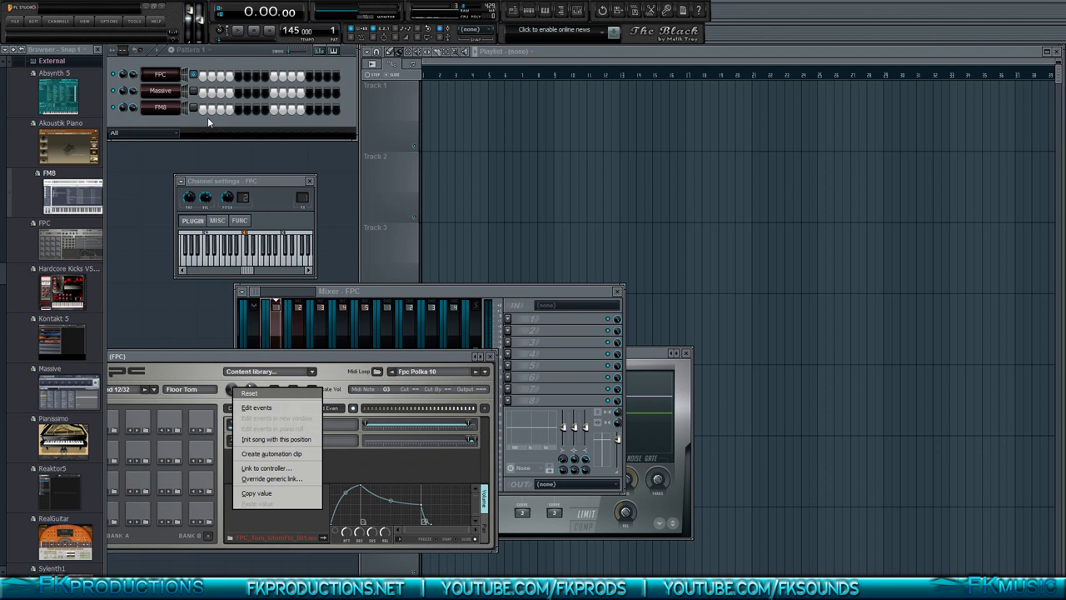
left_click(167, 90)
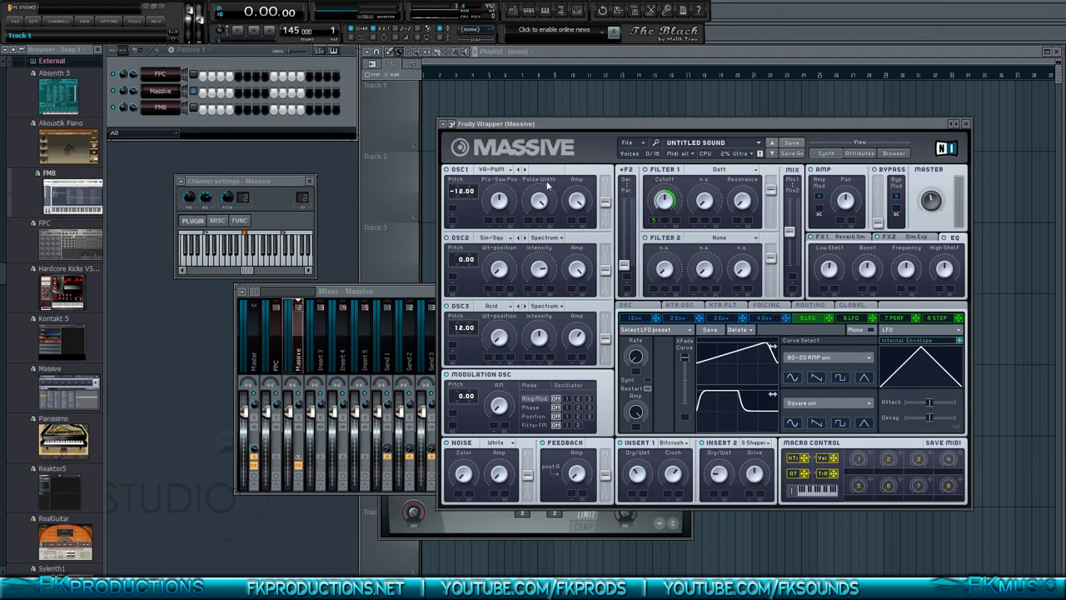
Step: Check the context menus of Massive's OSC1 position, Filter 1 cutoff and OSC1 amp knobs for linking options
right_click(492, 202)
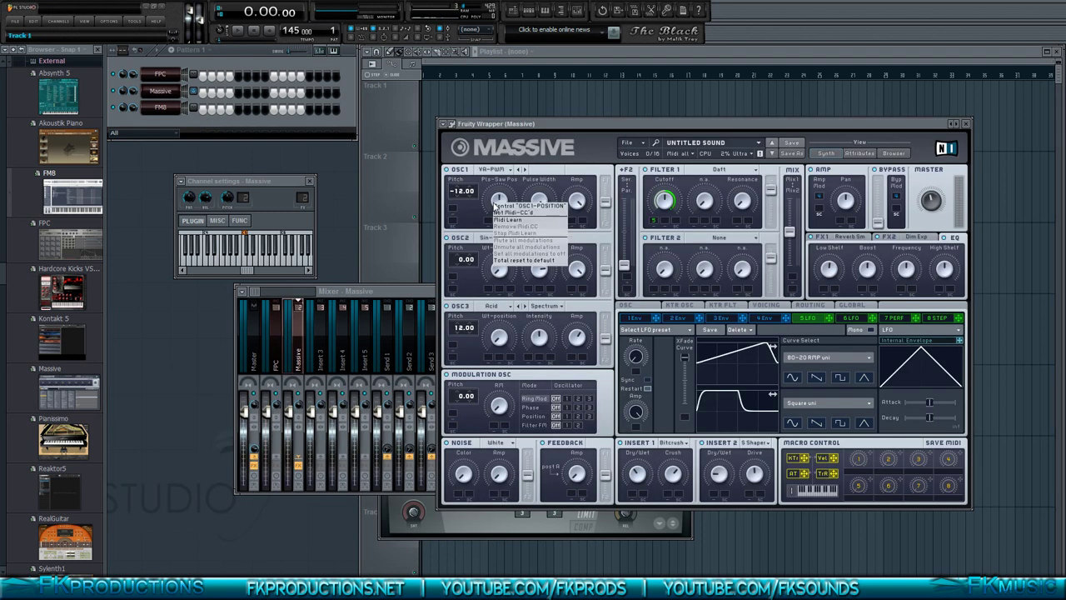
right_click(664, 201)
right_click(570, 201)
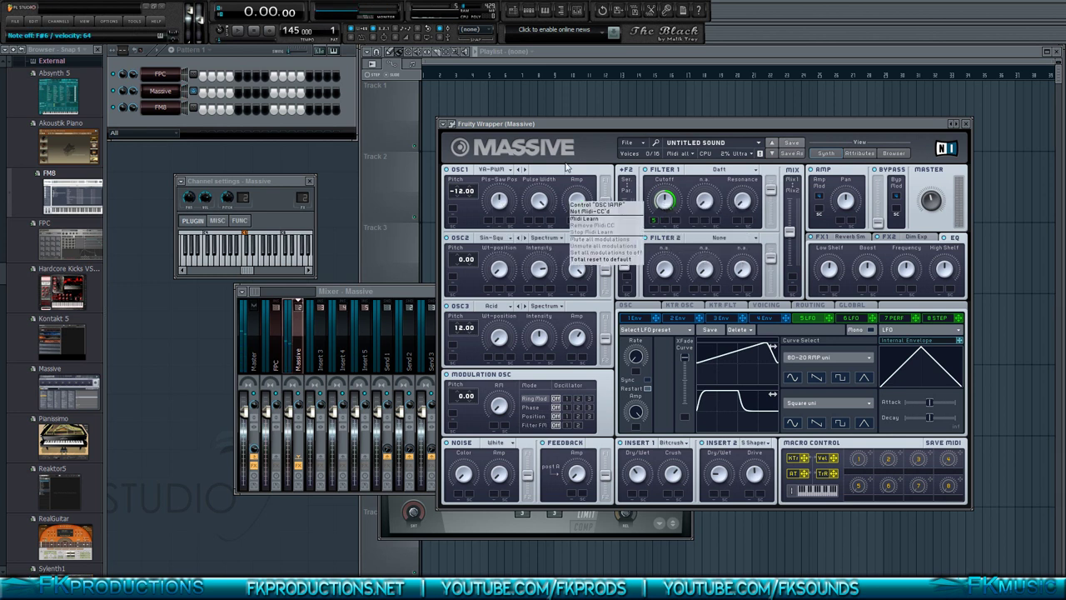
left_click(566, 164)
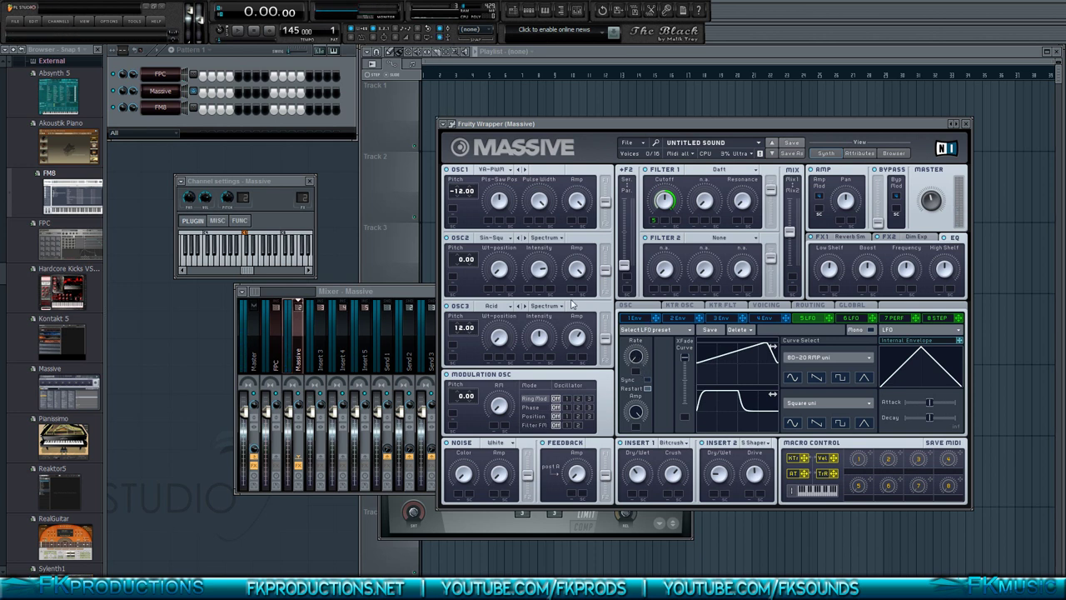
Step: Try to link the tweaked Massive parameter to a controller through Multilink
left_click(440, 39)
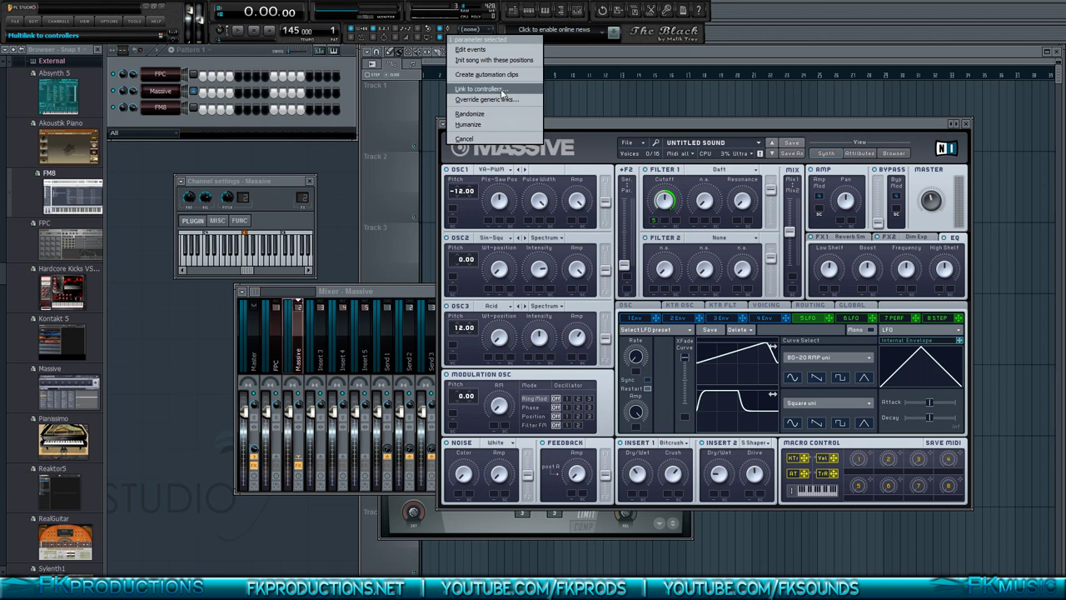
left_click(501, 88)
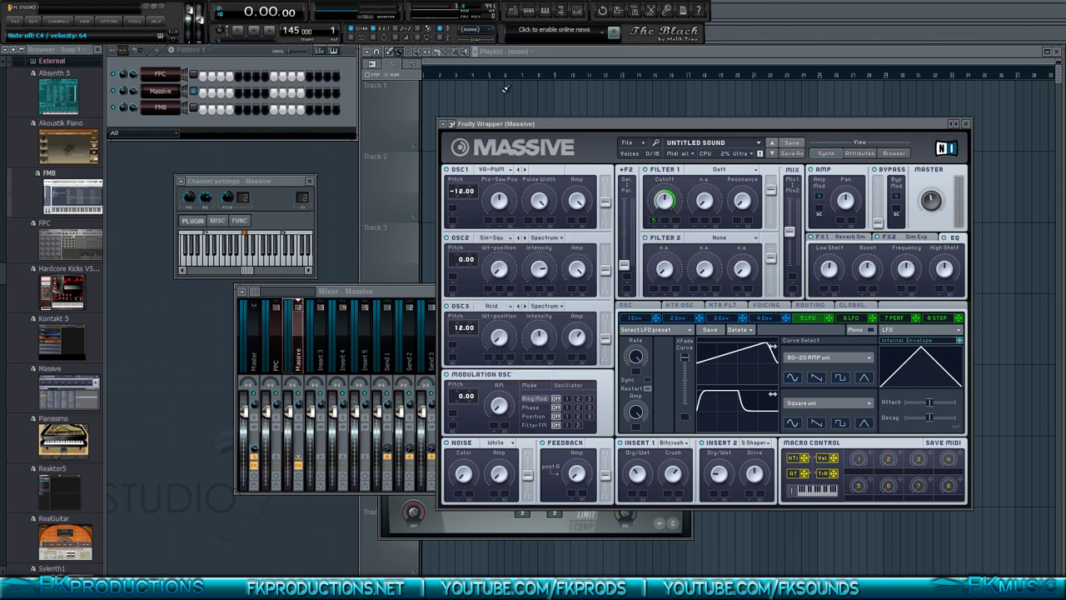
left_click(169, 97)
left_click(448, 38)
right_click(447, 39)
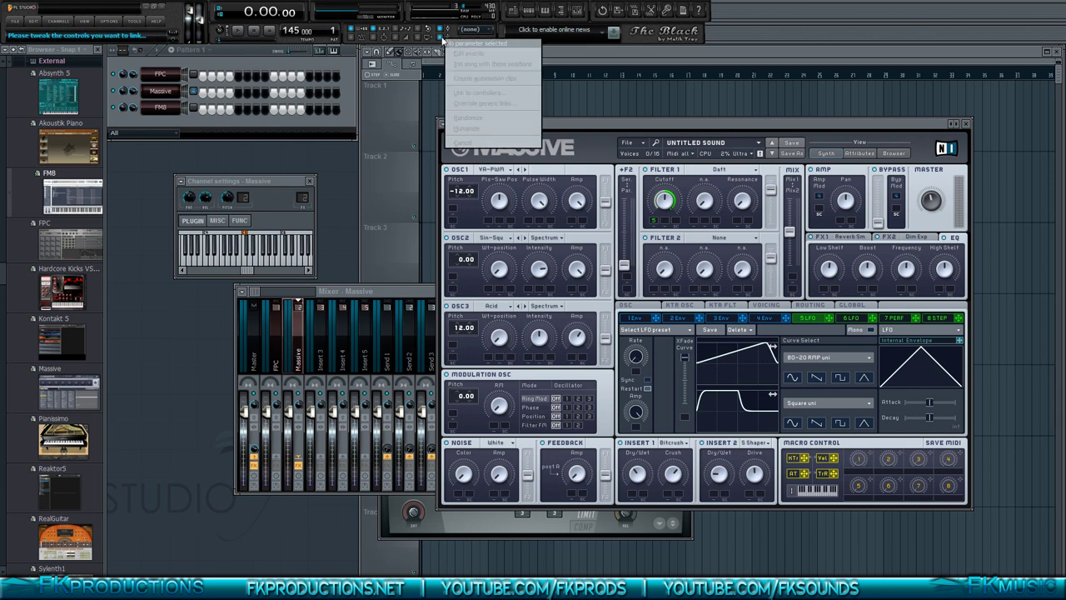
Step: Open the controller link settings for LFO 5's rate through Multilink, accept the generic controller type, and choose Link to controllers again
left_click(442, 39)
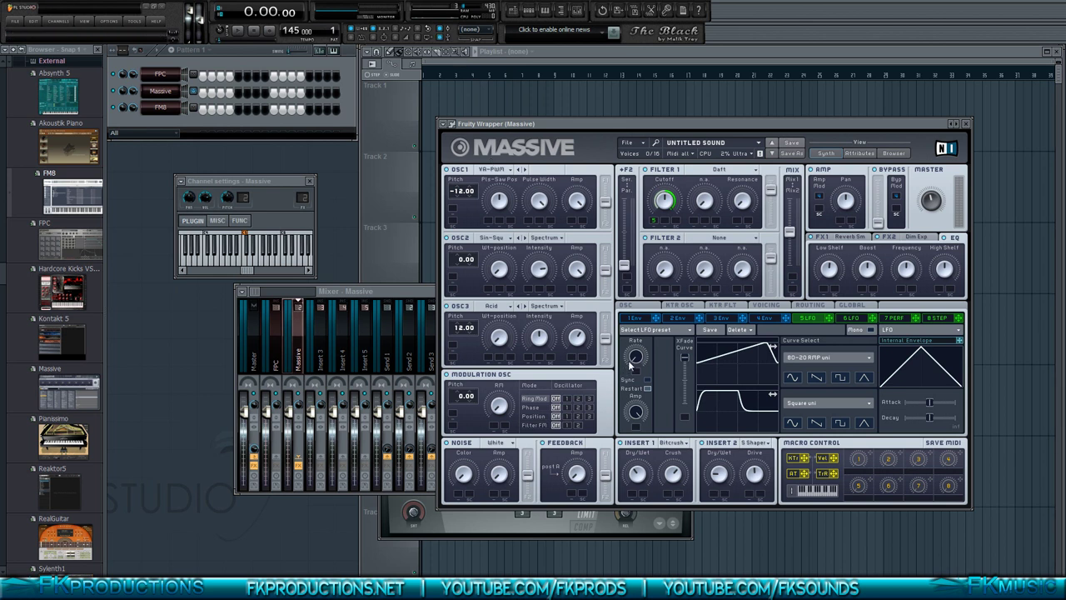
right_click(447, 38)
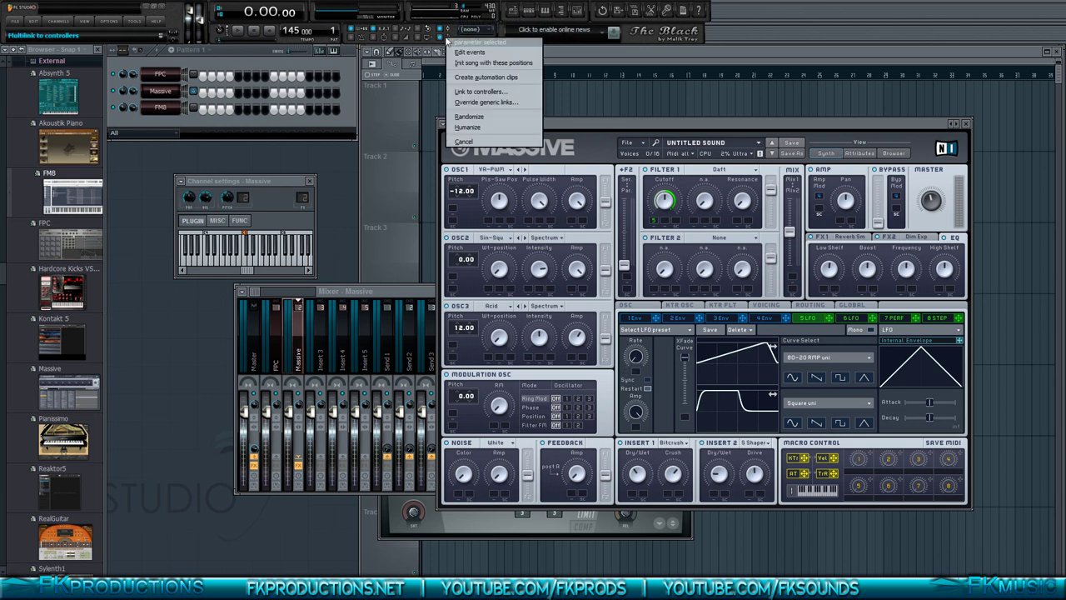
left_click(524, 92)
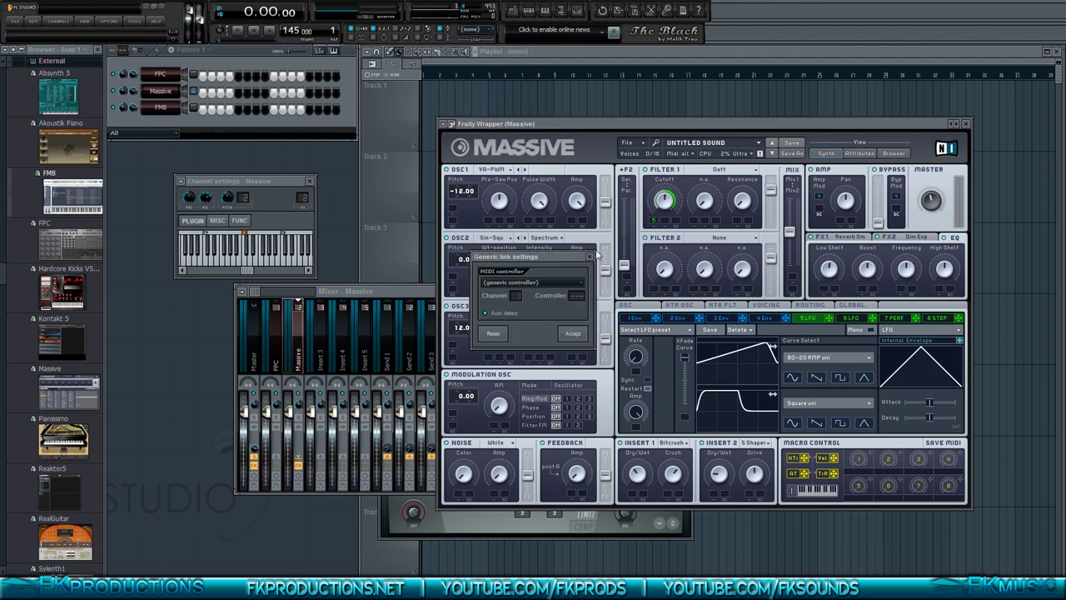
left_click(548, 283)
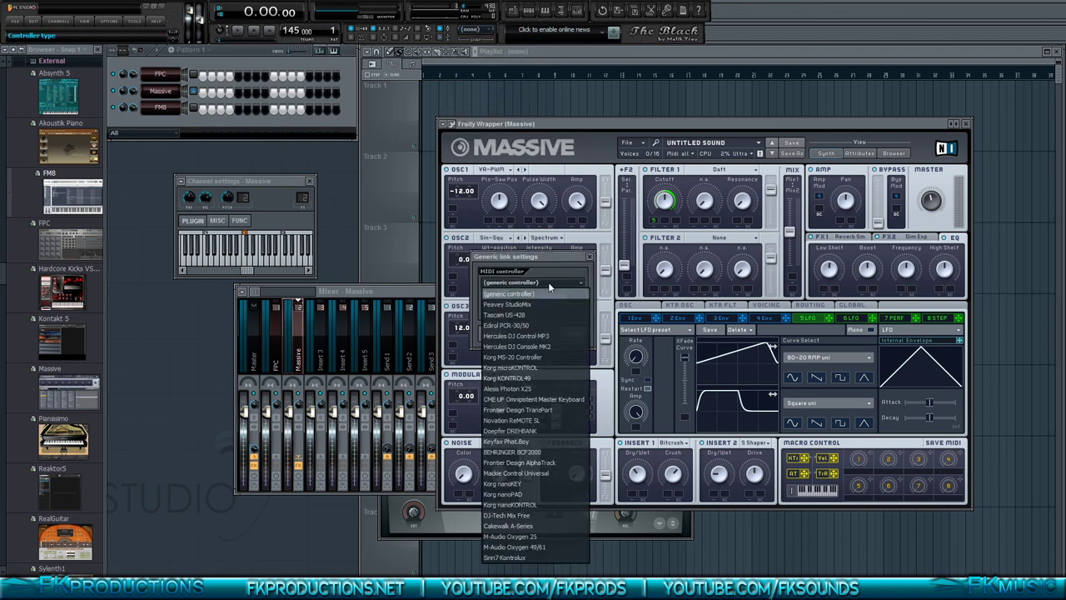
left_click(547, 282)
left_click(566, 336)
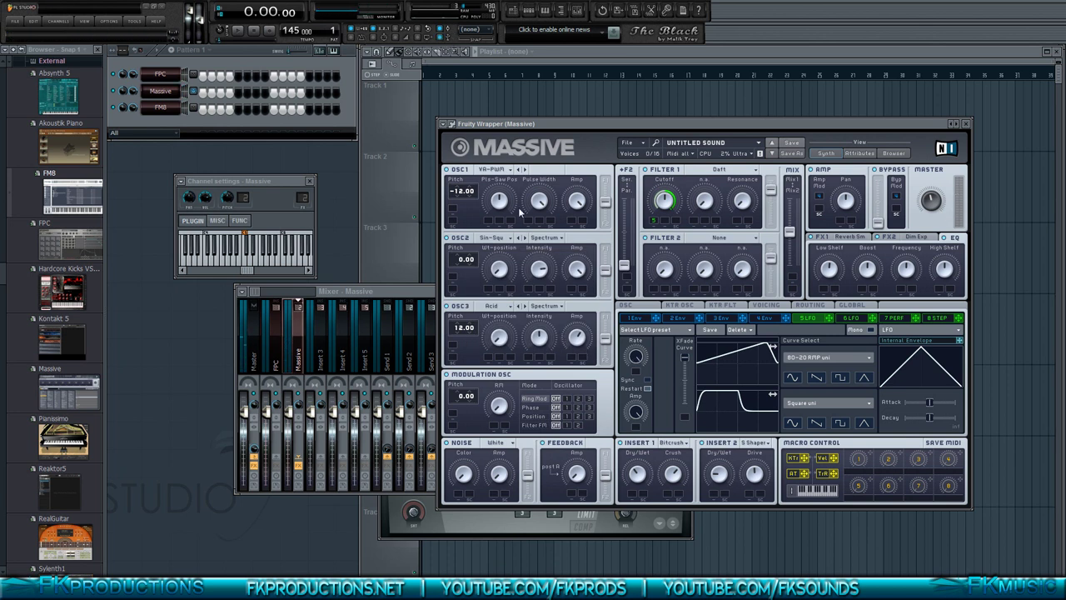
left_click(463, 32)
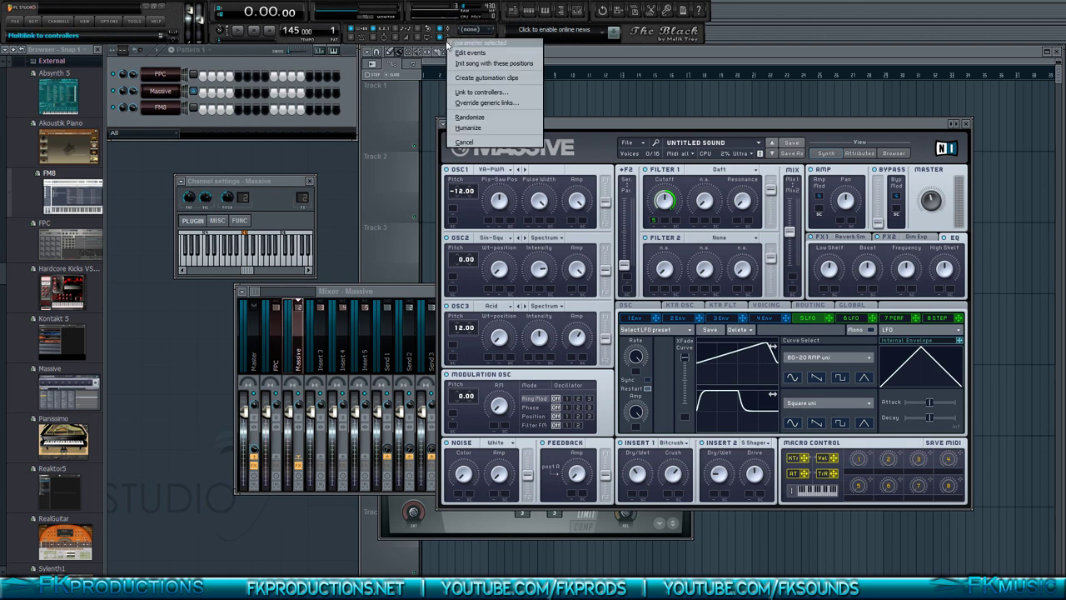
left_click(477, 93)
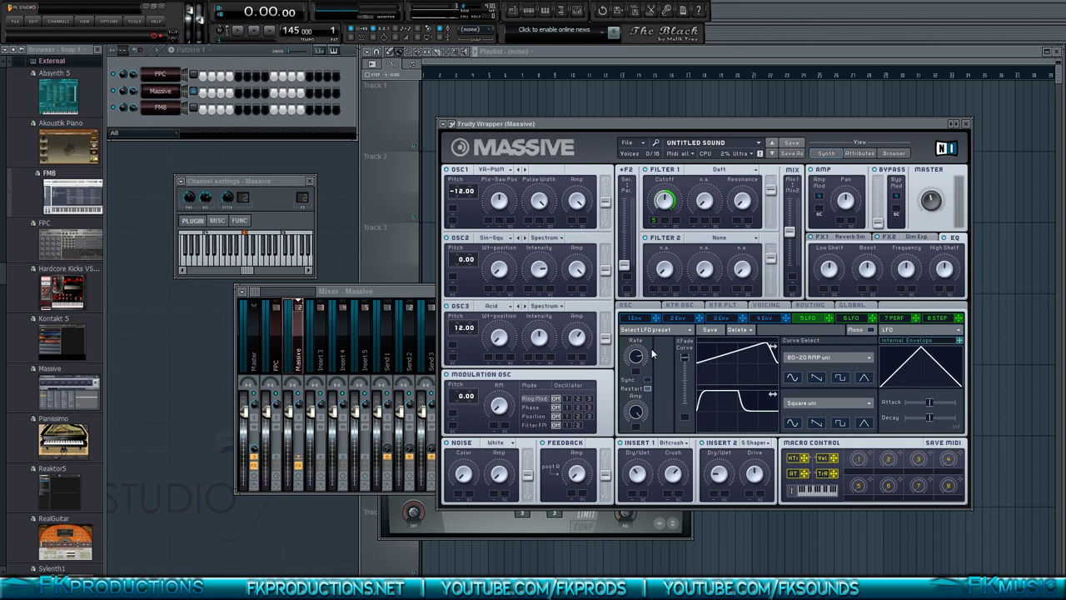
Step: Display the FX1 settings, and tweak LFO 5's rate with Multilink active to select it for linking
left_click(866, 238)
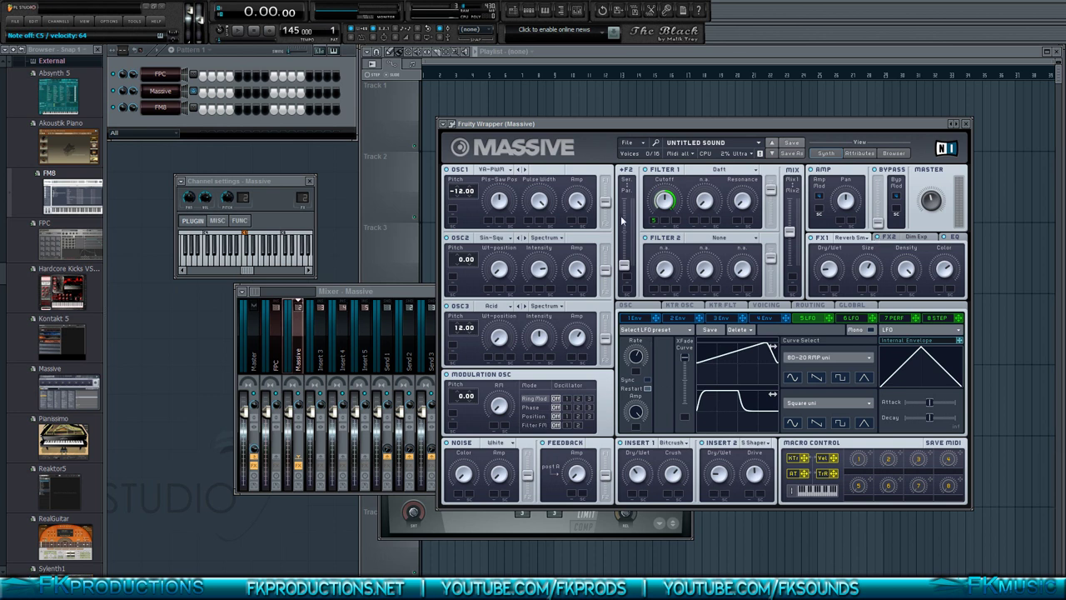
left_click(447, 36)
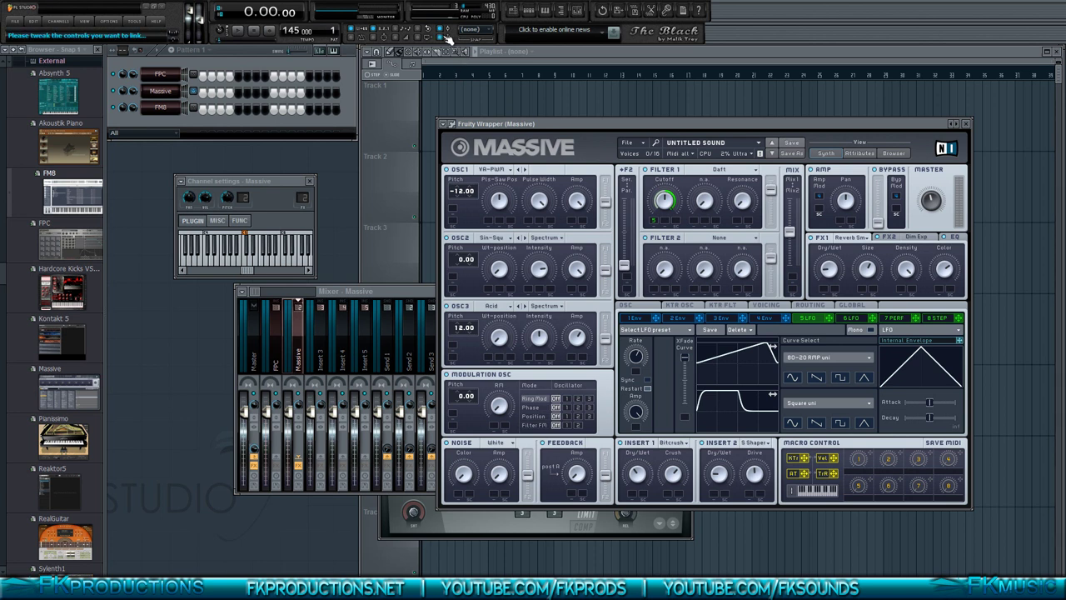
left_click(637, 358)
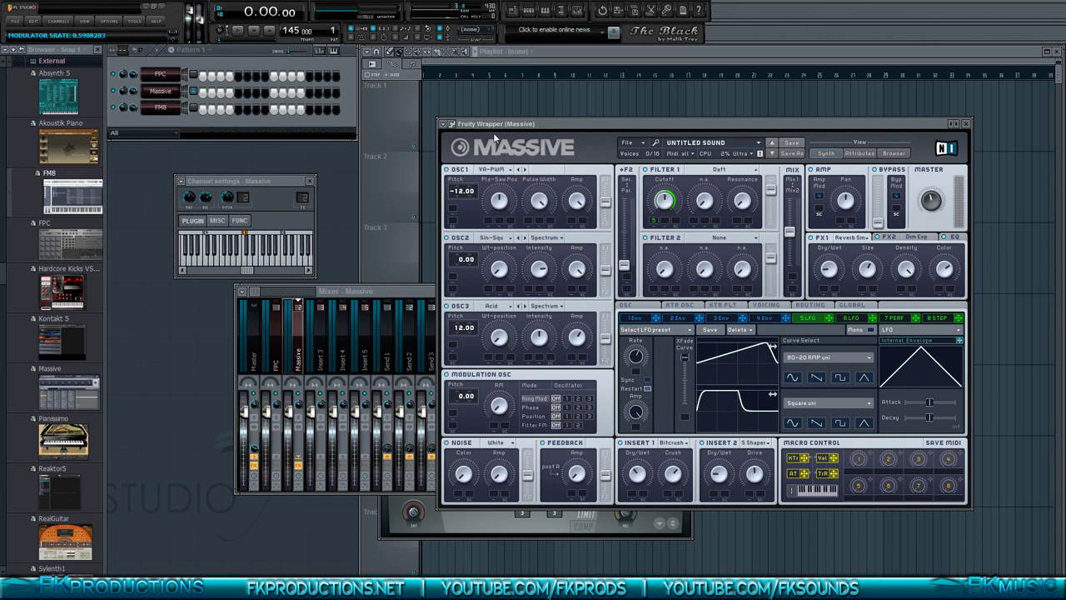
Step: Create an automation clip for Massive's MODULATOR 5RATE parameter and extend it to about eight bars on Track 1
left_click(448, 39)
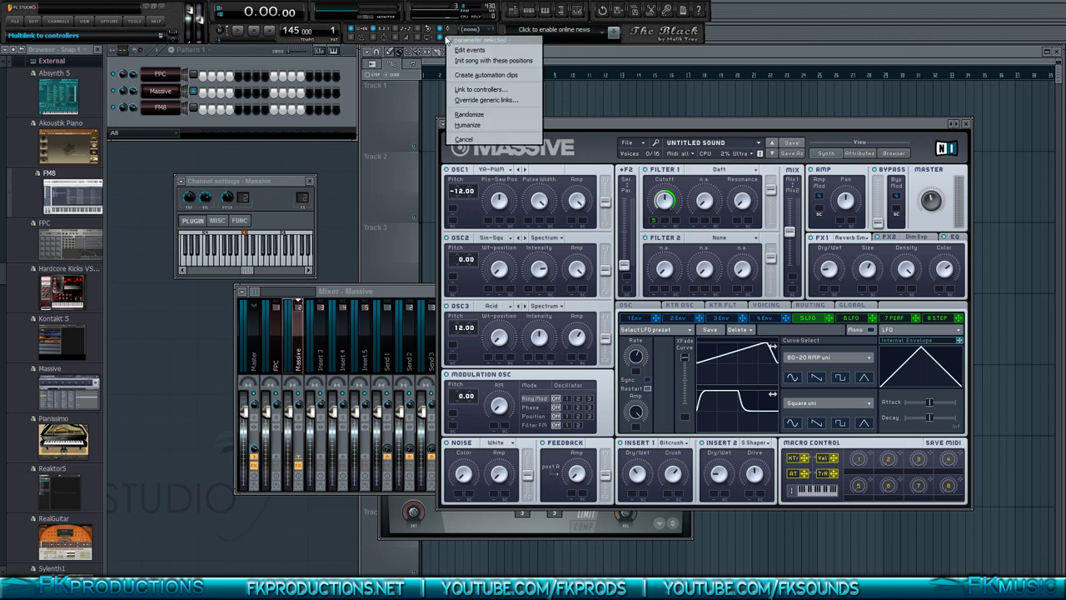
left_click(467, 75)
left_click(456, 61)
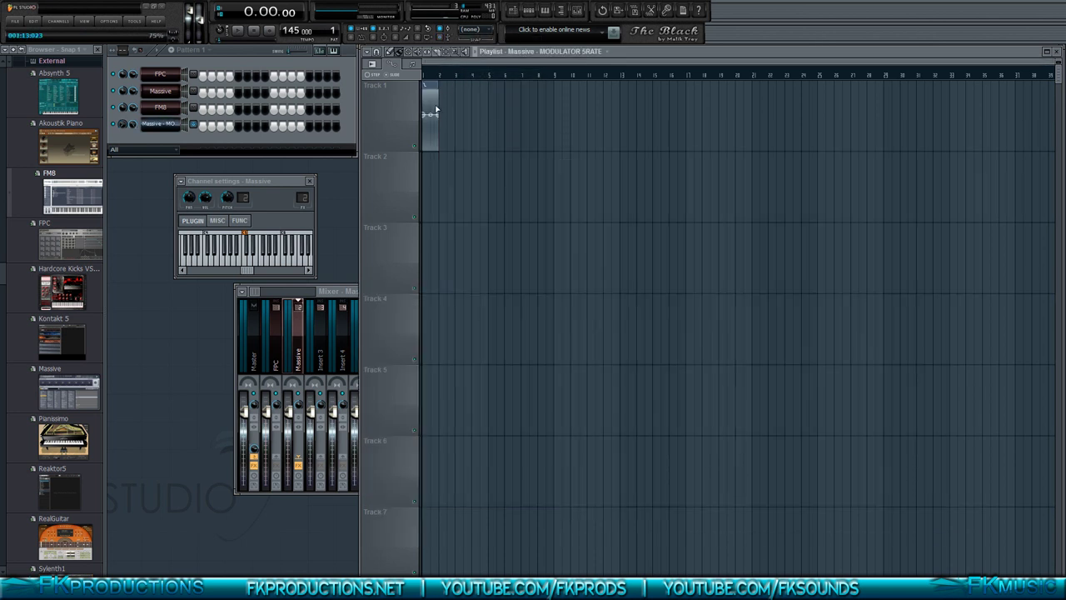
left_click_drag(438, 84, 550, 84)
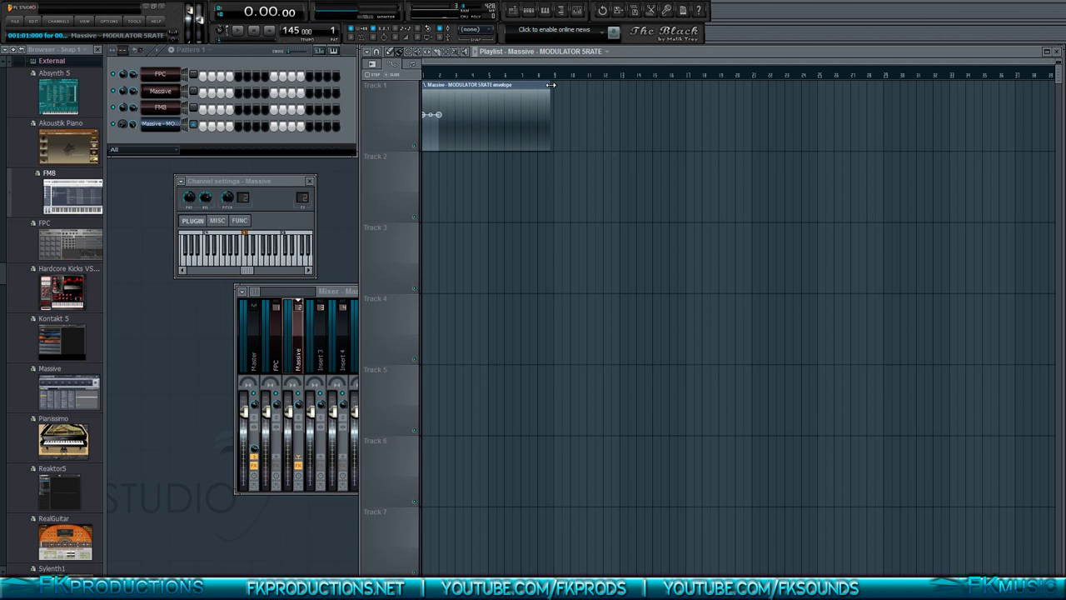
Step: Shape the MODULATOR 5RATE envelope with an early peak and further control points that rise and dip along the clip
left_click_drag(440, 115, 440, 100)
right_click(468, 111)
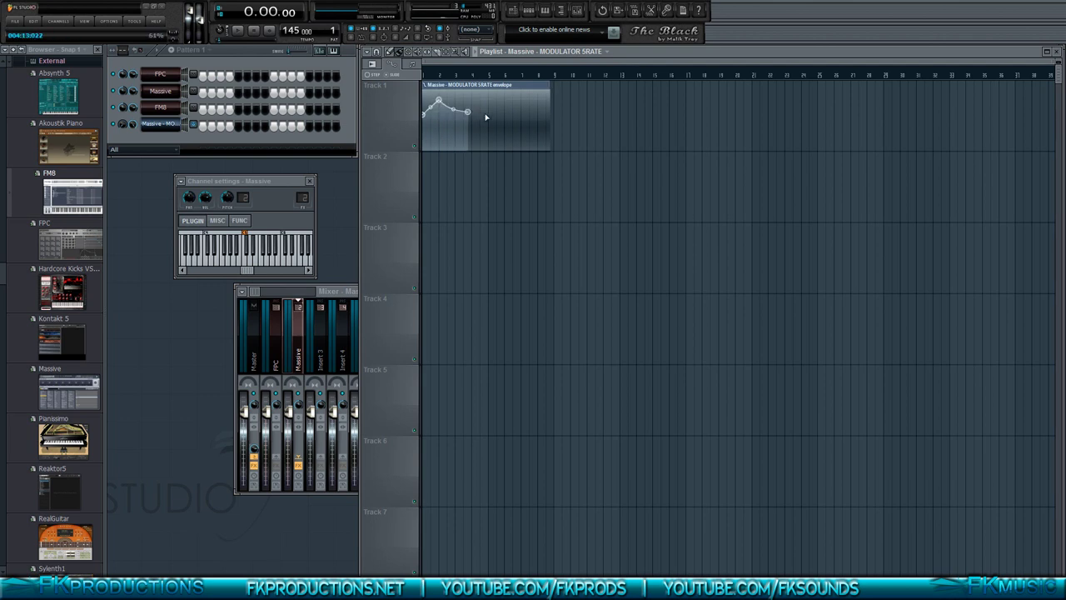
right_click(500, 106)
right_click(510, 128)
right_click(528, 129)
right_click(543, 95)
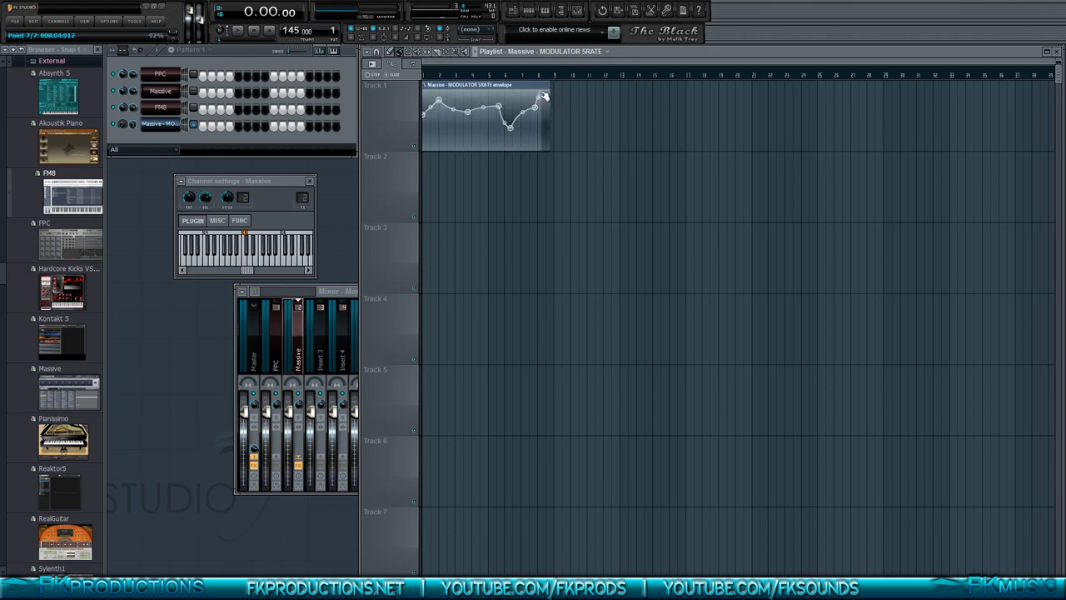
right_click(541, 128)
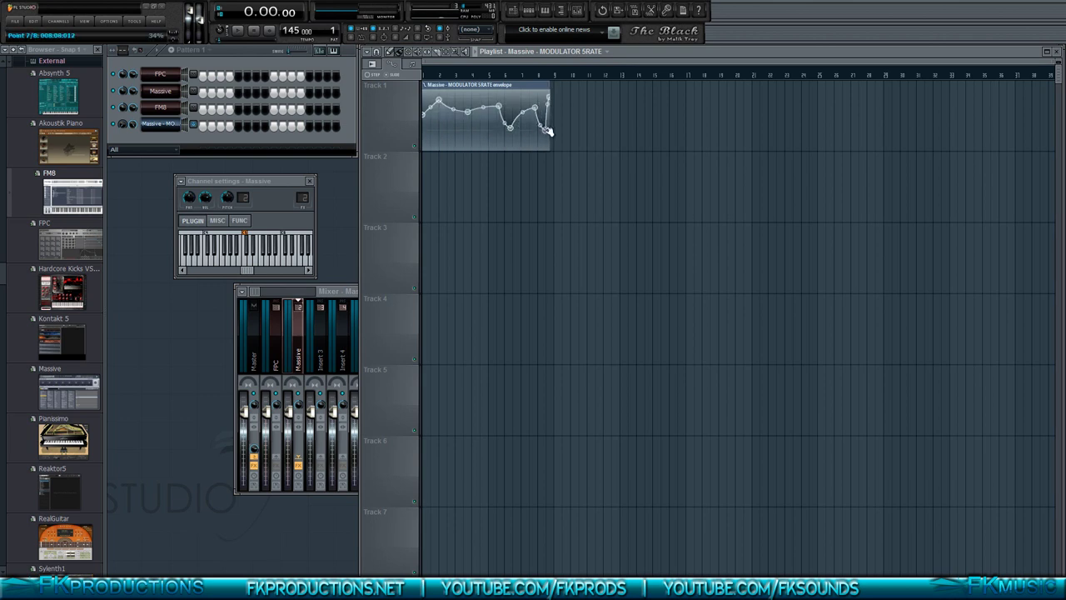
Step: Switch playback to song mode and audition Massive with the MODULATOR 5RATE automation
left_click(242, 30)
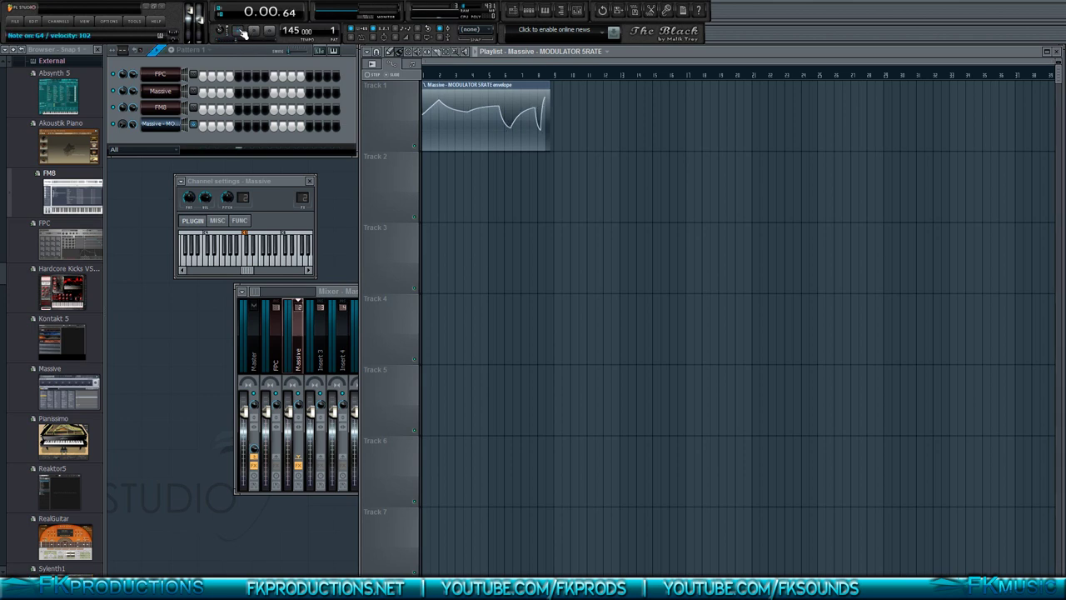
left_click(253, 31)
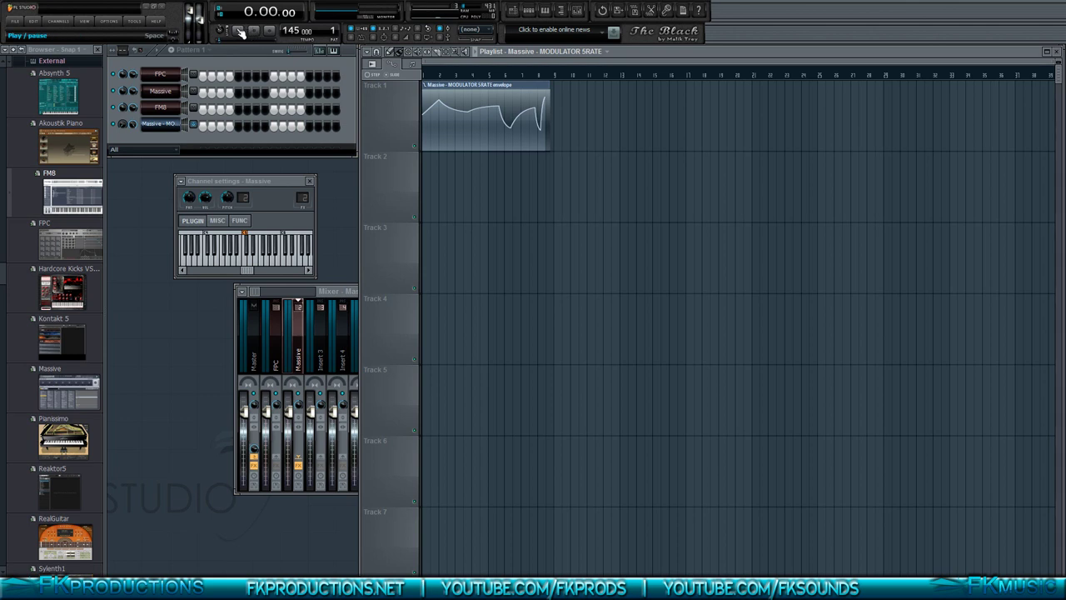
left_click(223, 32)
left_click(241, 33)
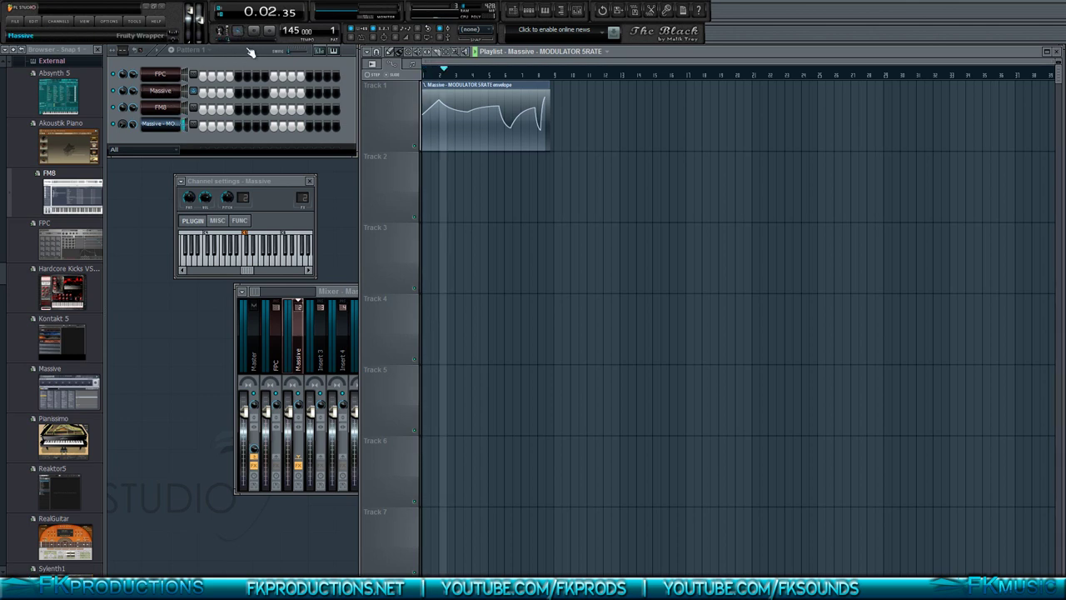
left_click(255, 33)
left_click(242, 33)
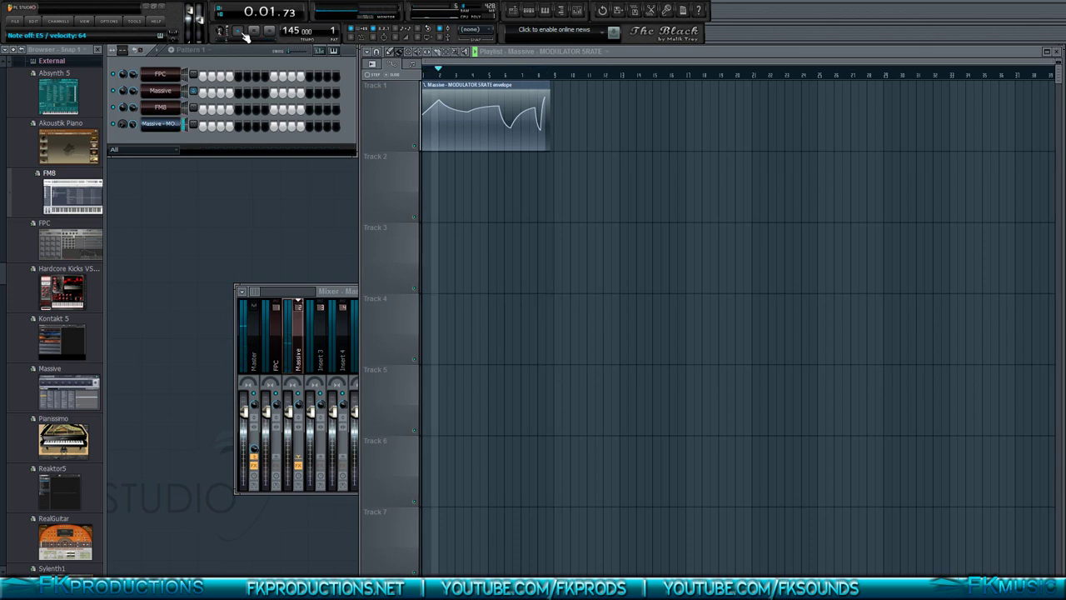
key("space")
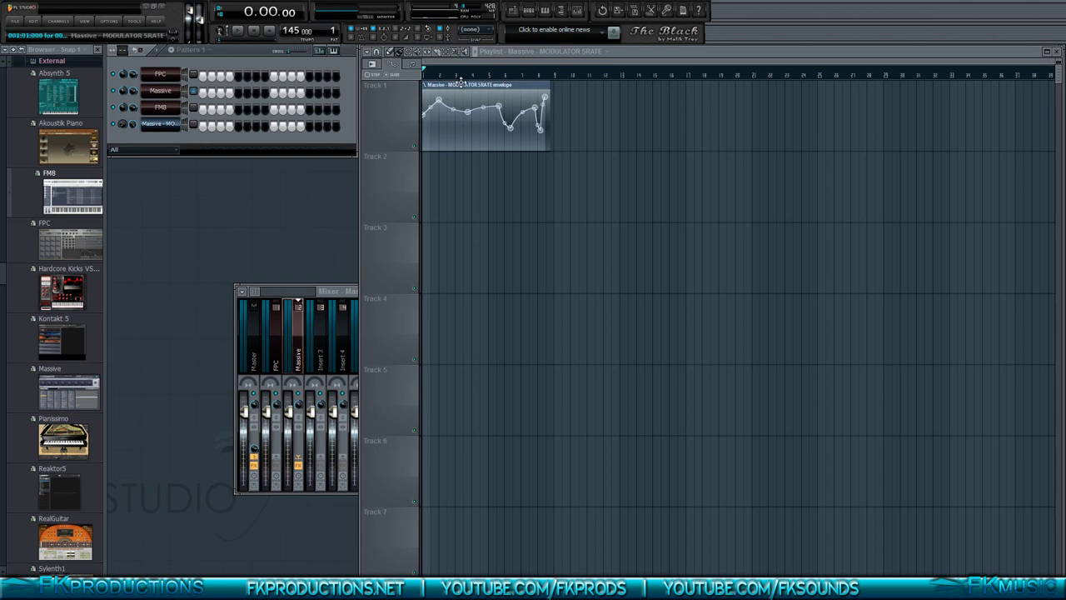
Step: Remove the automation clip from Track 1 and review the FPC drum pattern in the piano roll during playback
right_click(460, 83)
left_click(152, 75)
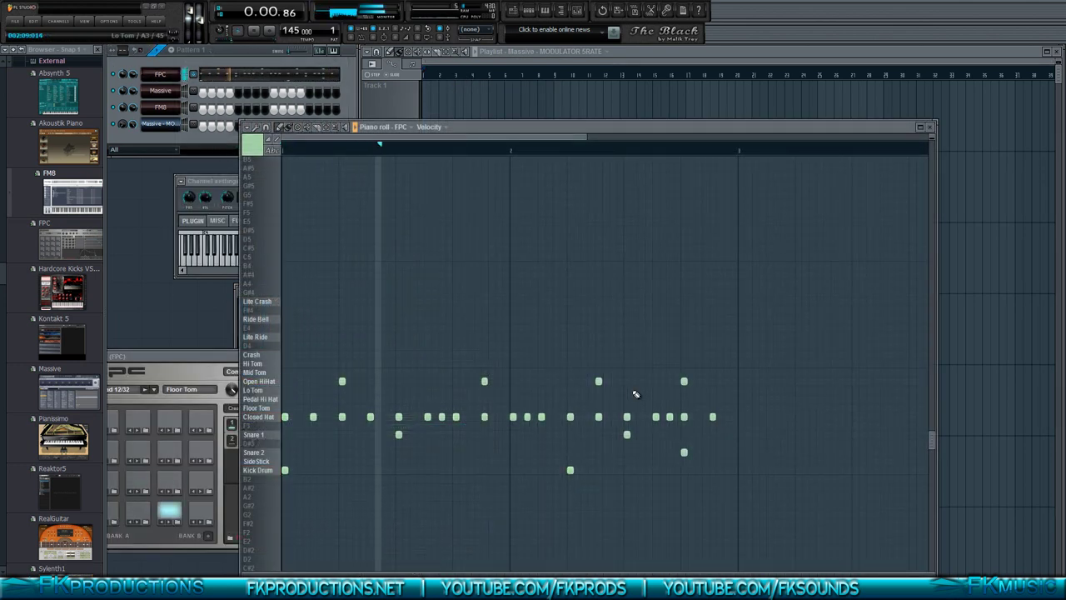
scroll(635, 394, "down", 2)
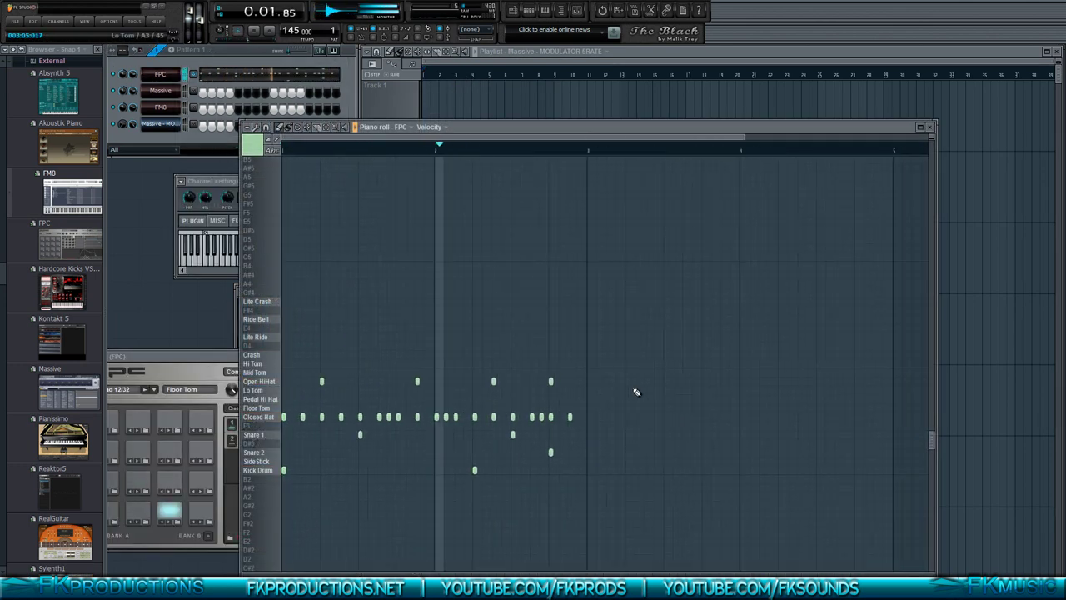
left_click(930, 126)
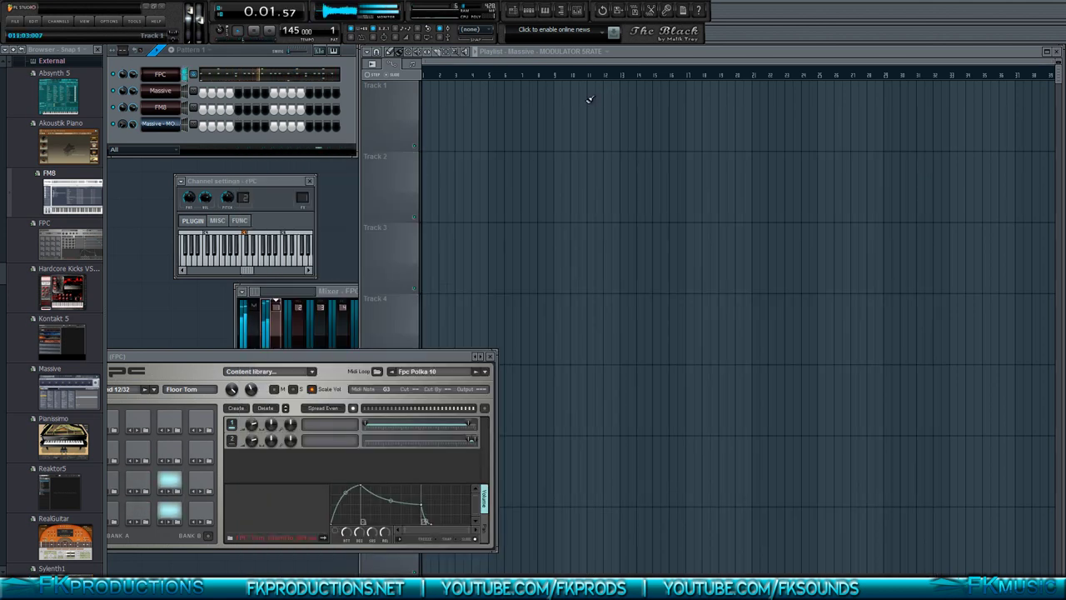
key("space")
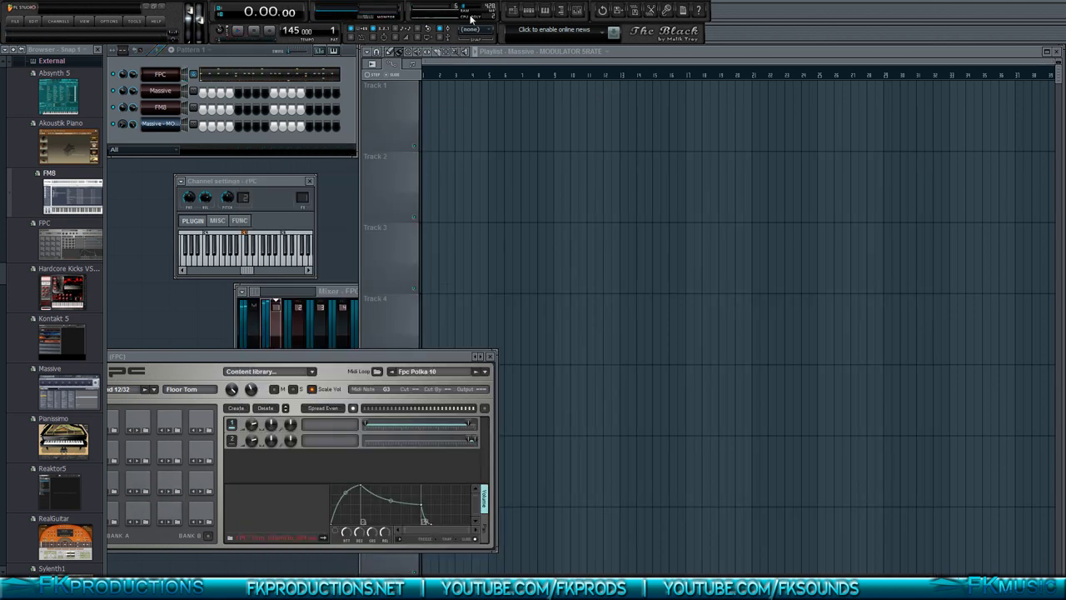
Step: Load Soundgoodizer in the first effect slot of the FPC mixer track and play the drum pattern through it
key("F9")
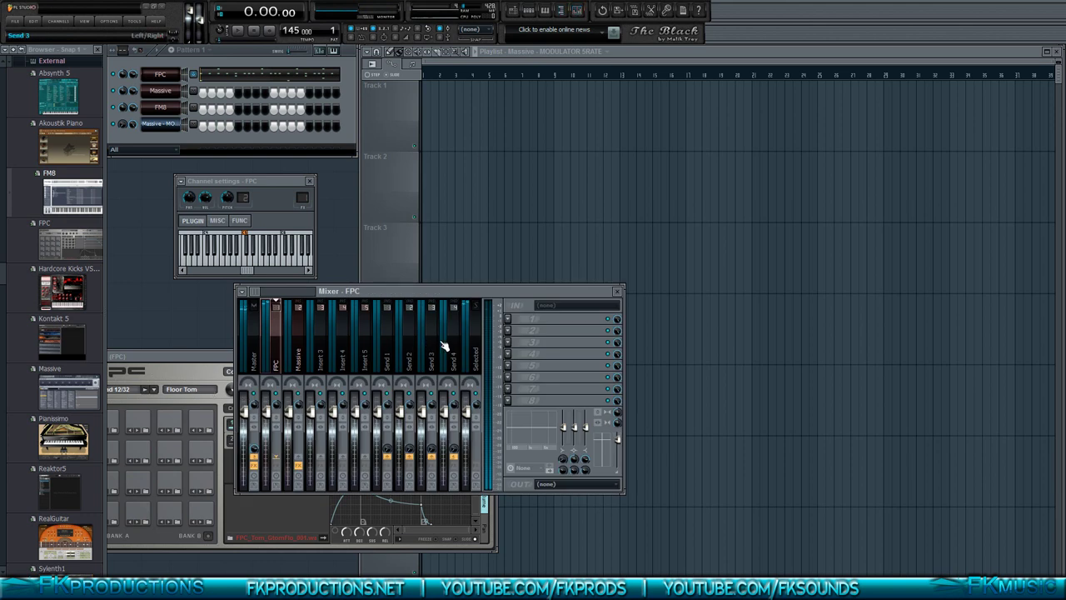
left_click(507, 319)
left_click(635, 517)
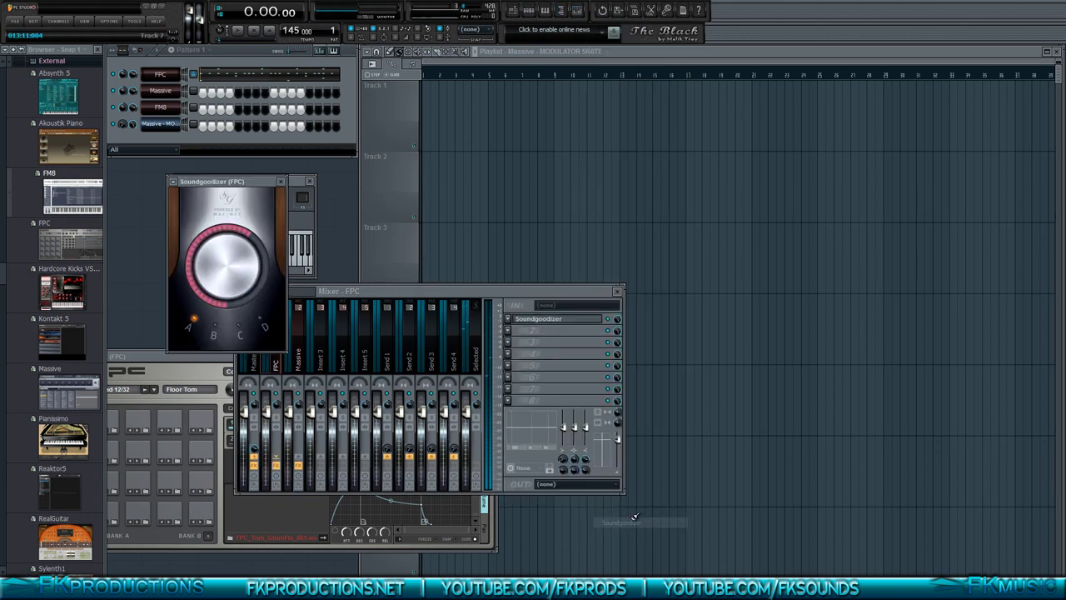
key("space")
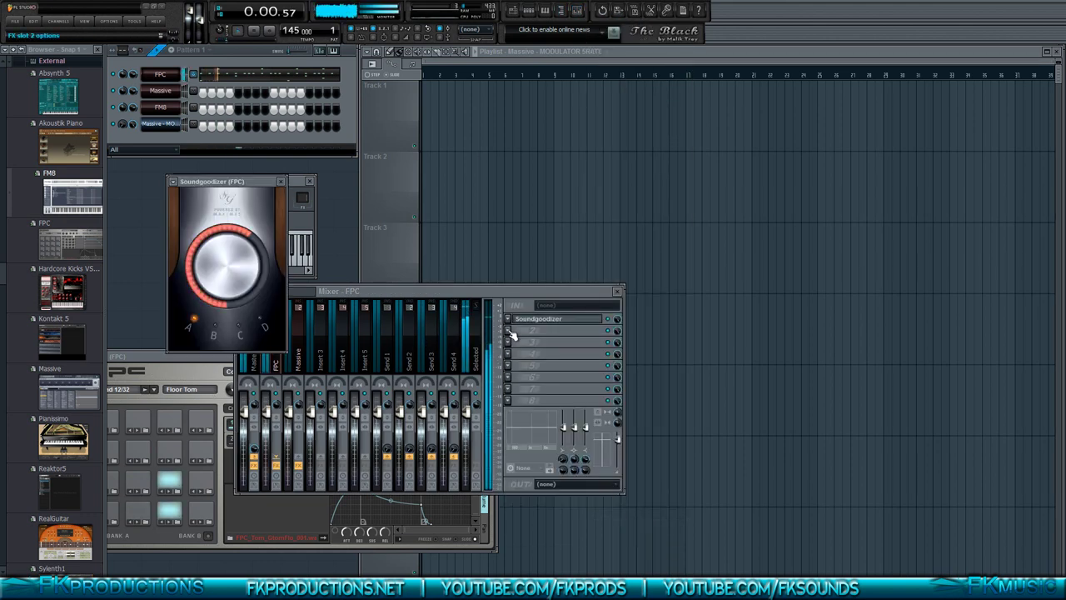
Step: Add Fruity Reeverb 2 to the second effect slot of the FPC mixer track, lowering its dry level and adjusting high damping
left_click(509, 331)
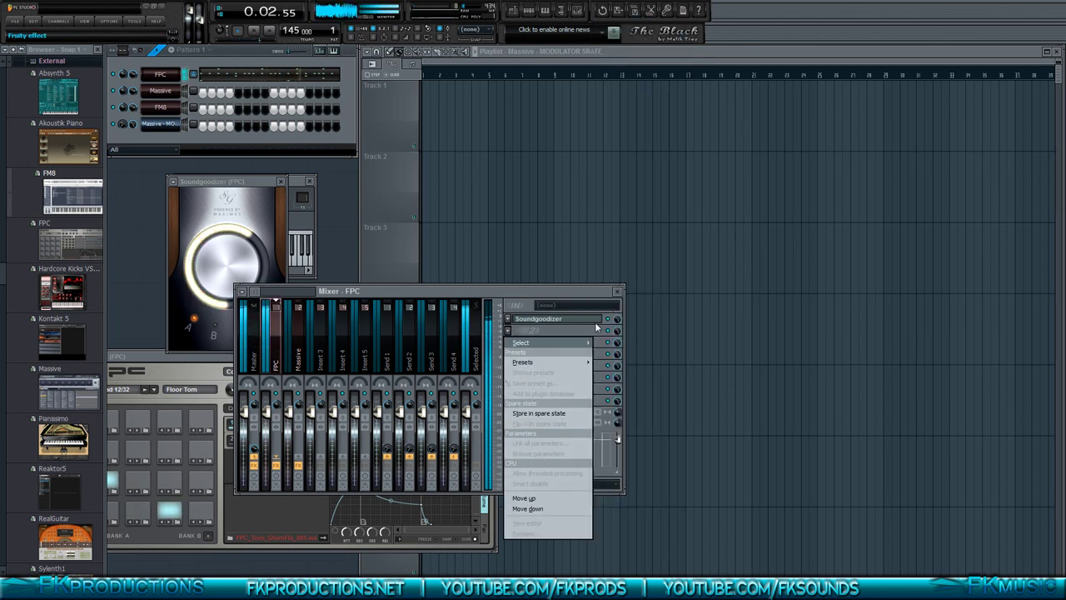
mouse_move(583, 342)
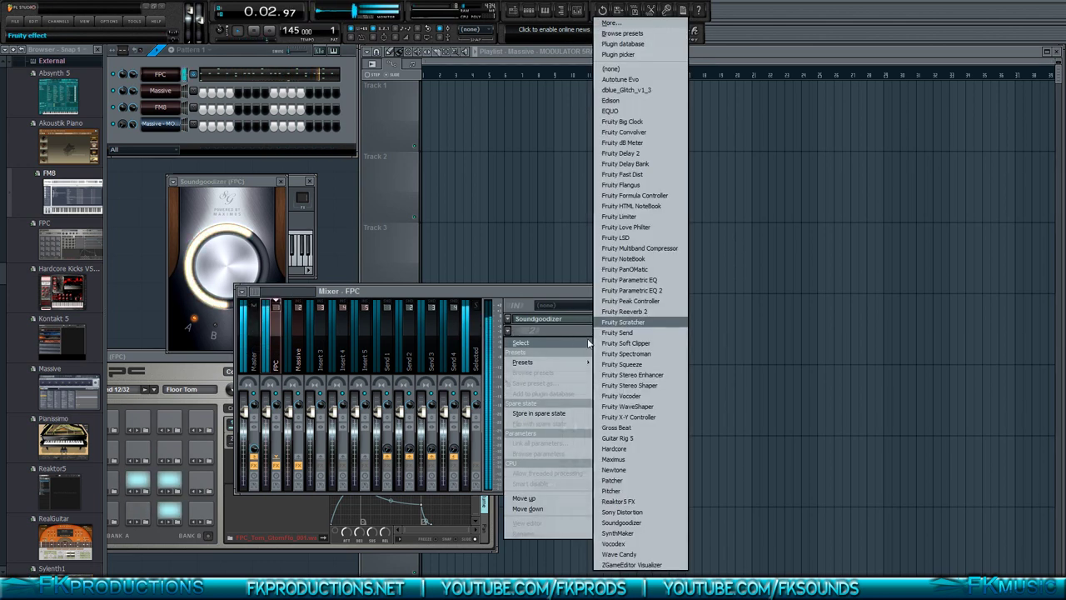
left_click(625, 312)
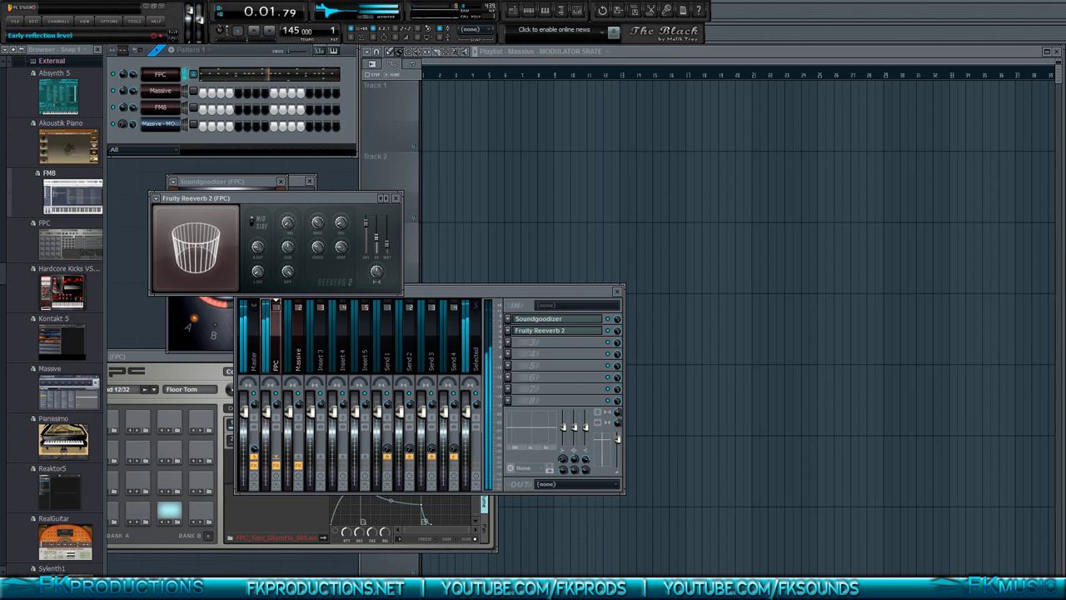
left_click_drag(365, 226, 370, 240)
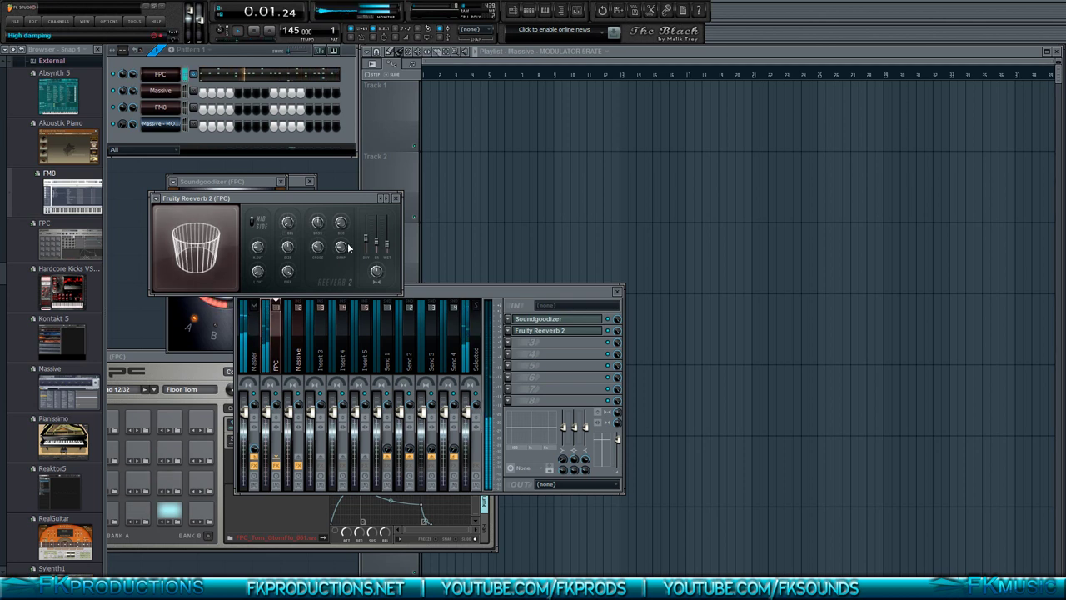
left_click_drag(343, 248, 339, 247)
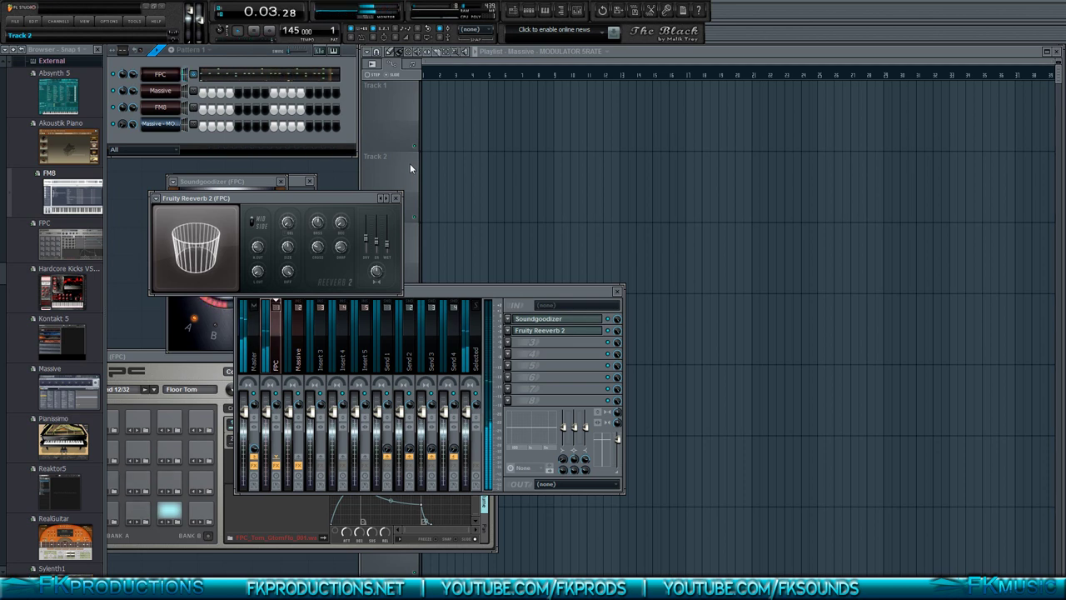
Step: Fill Track 1 with eight consecutive Pattern 1 clips covering bars 1 to 16, leaving no automation clip there
left_click(426, 91)
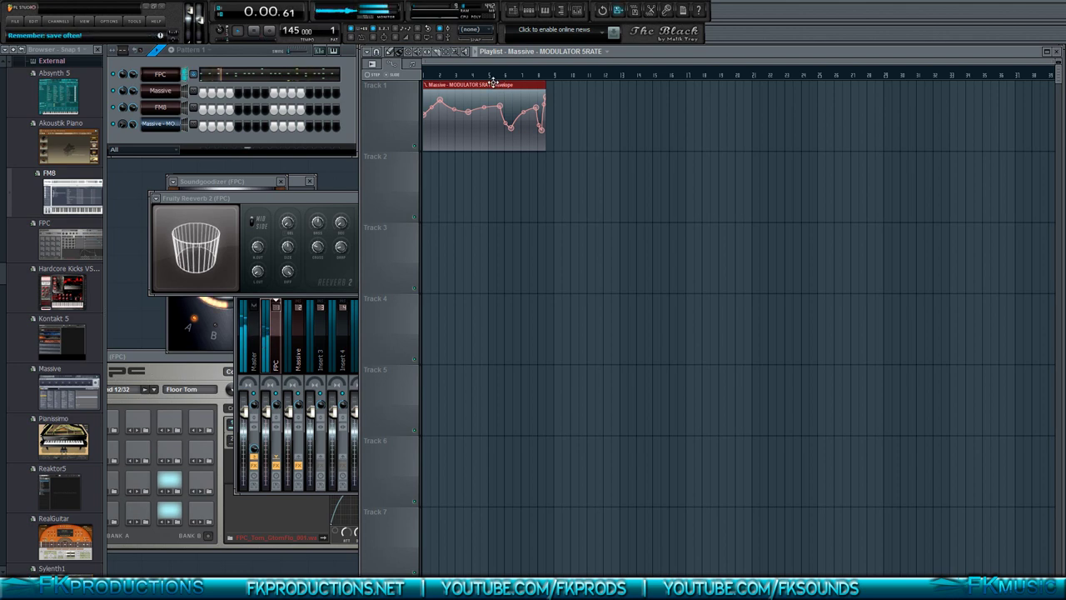
right_click(493, 84)
left_click(198, 50)
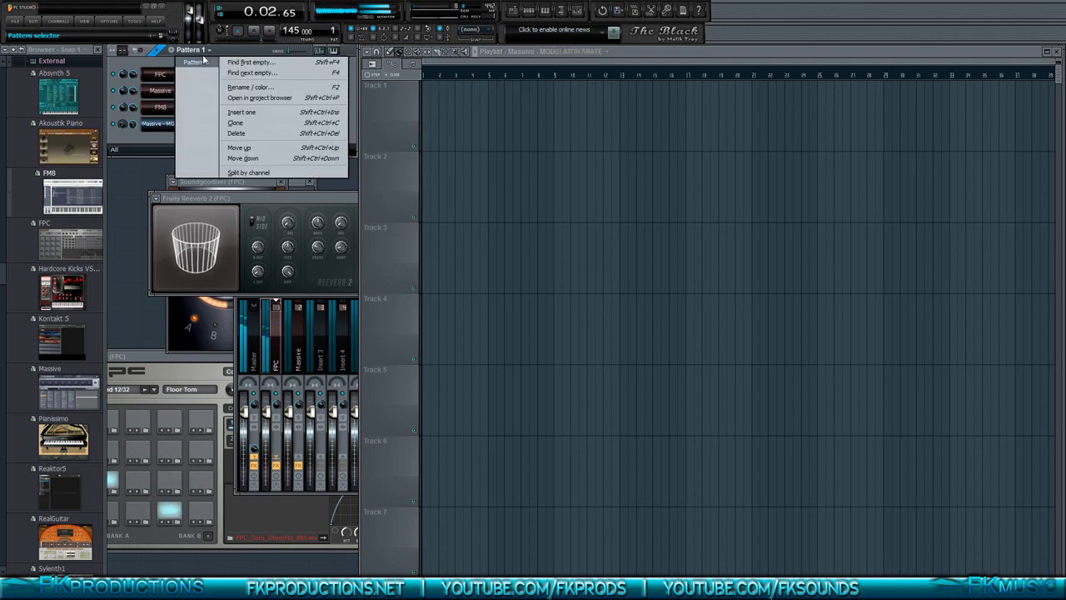
left_click(204, 61)
left_click_drag(433, 109, 601, 111)
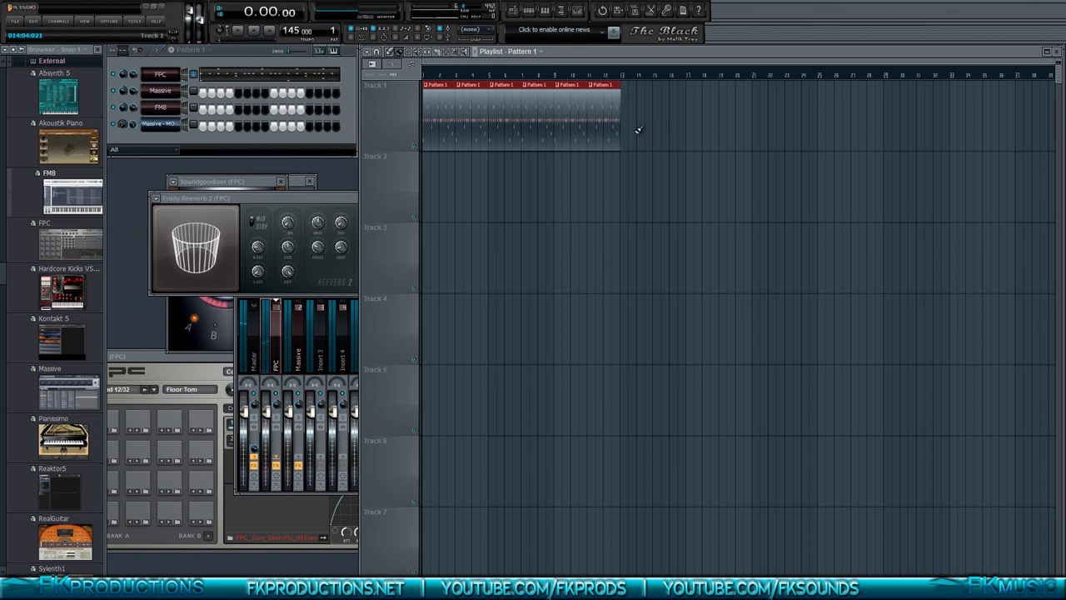
mouse_move(615, 129)
left_mouse_down()
mouse_move(714, 121)
mouse_move(663, 130)
left_mouse_up()
scroll(662, 131, "up", 4)
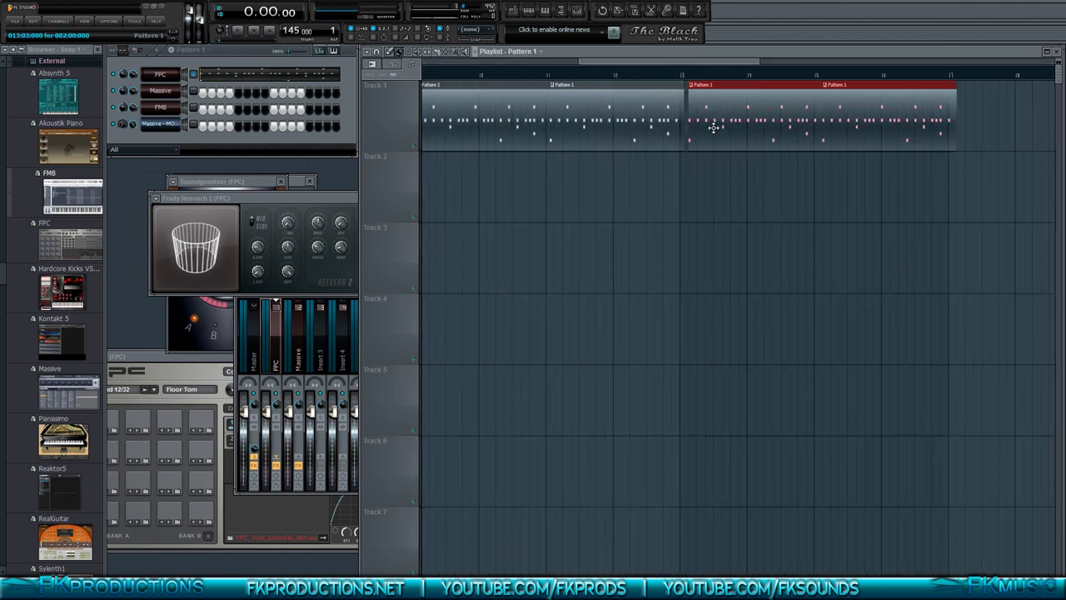
scroll(671, 119, "up", 2)
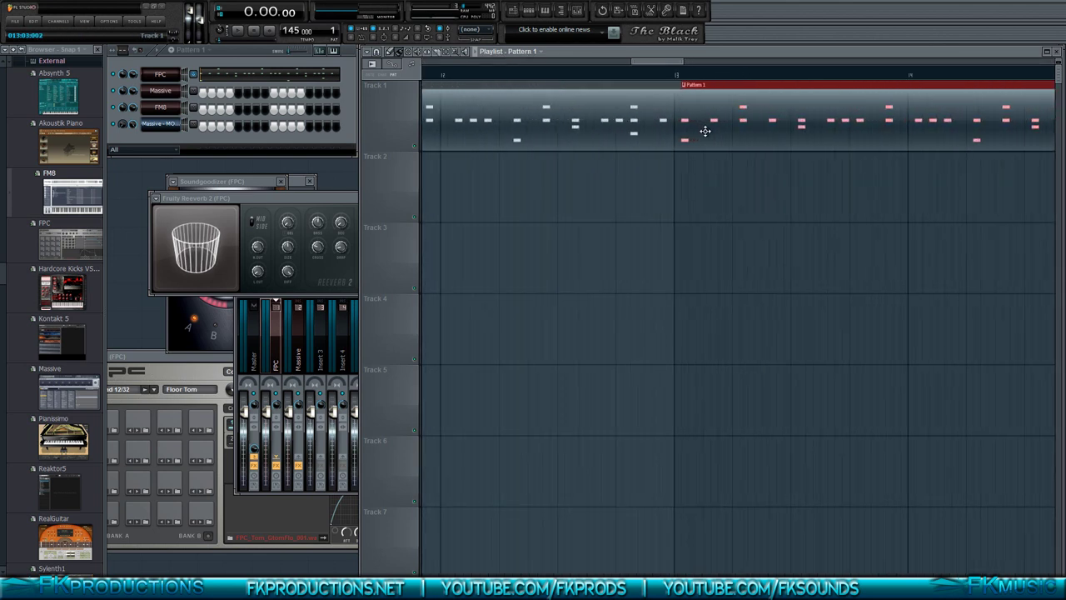
scroll(708, 129, "down", 6)
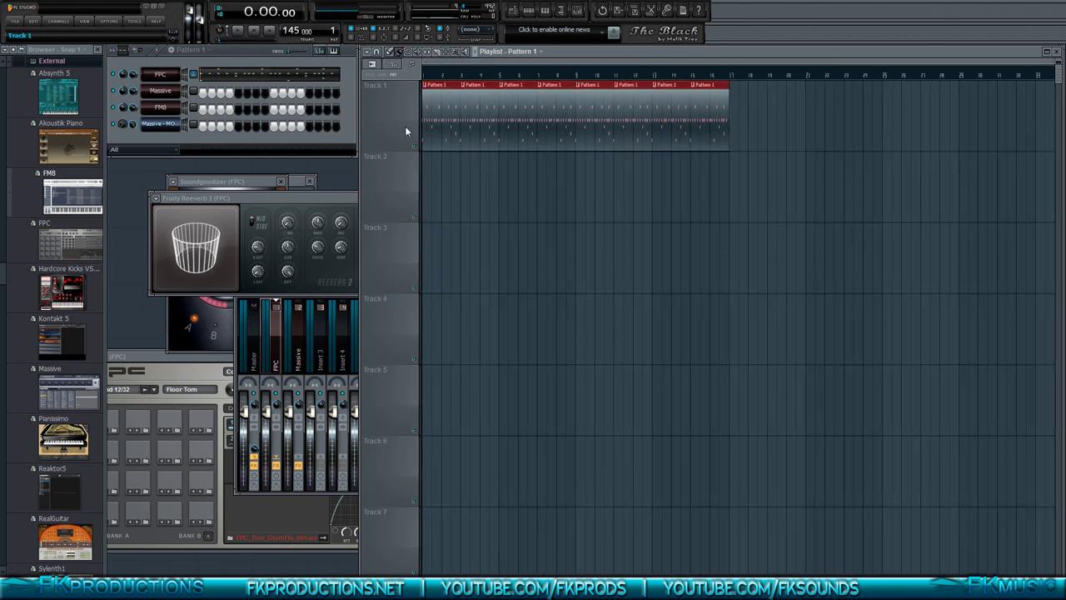
Step: Audition the Pattern 1 arrangement from the start of the playlist
key("space")
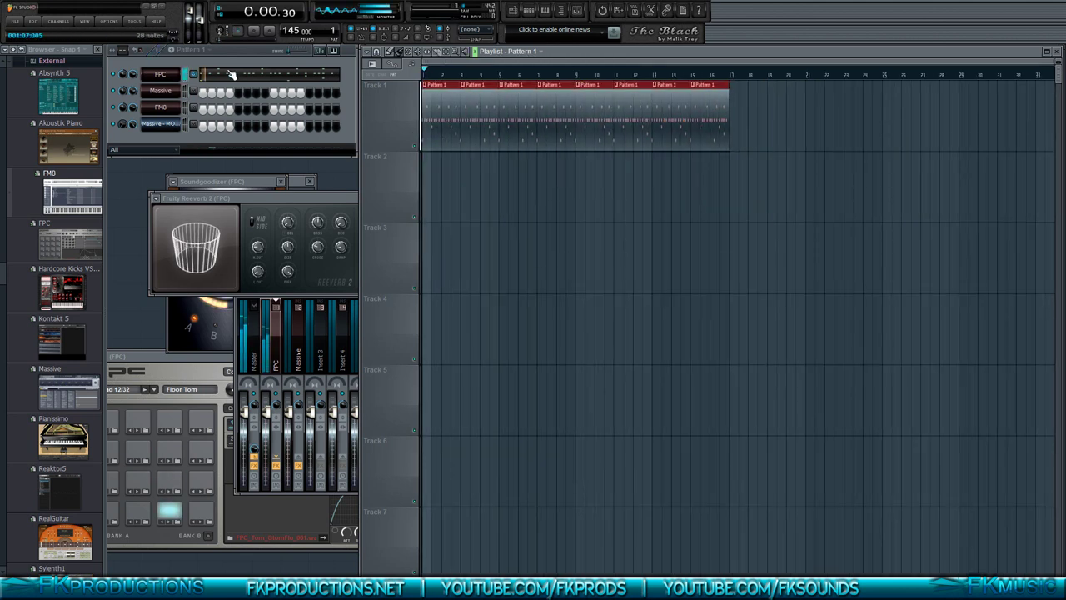
left_click(462, 178)
right_click(479, 166)
key("space")
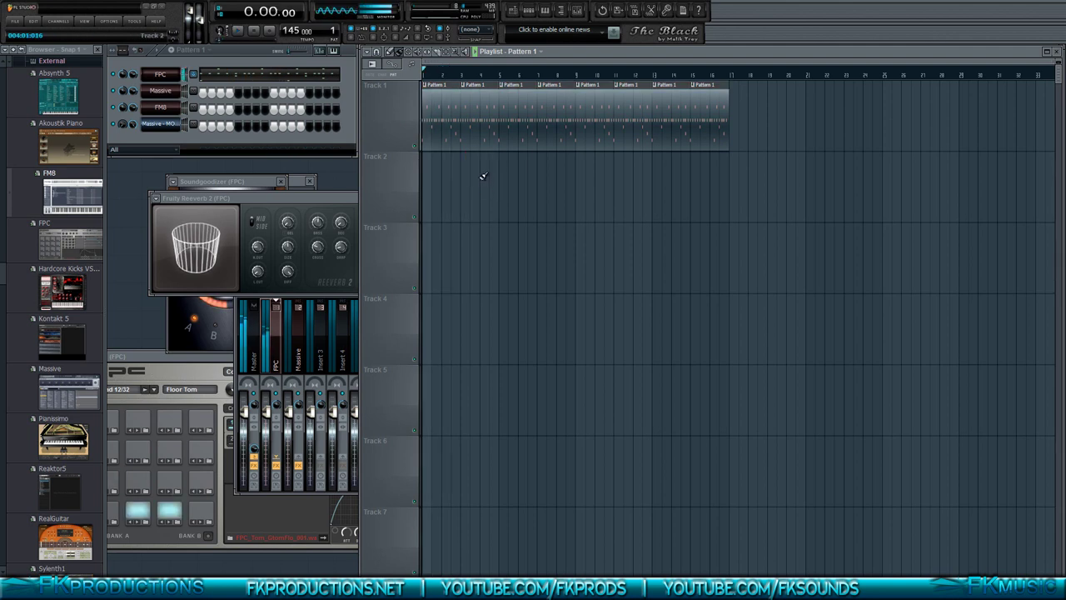
Step: Place the Massive MODULATOR 5RATE automation clip on Track 3, starting at bar 1
left_click(163, 131)
left_click(447, 203)
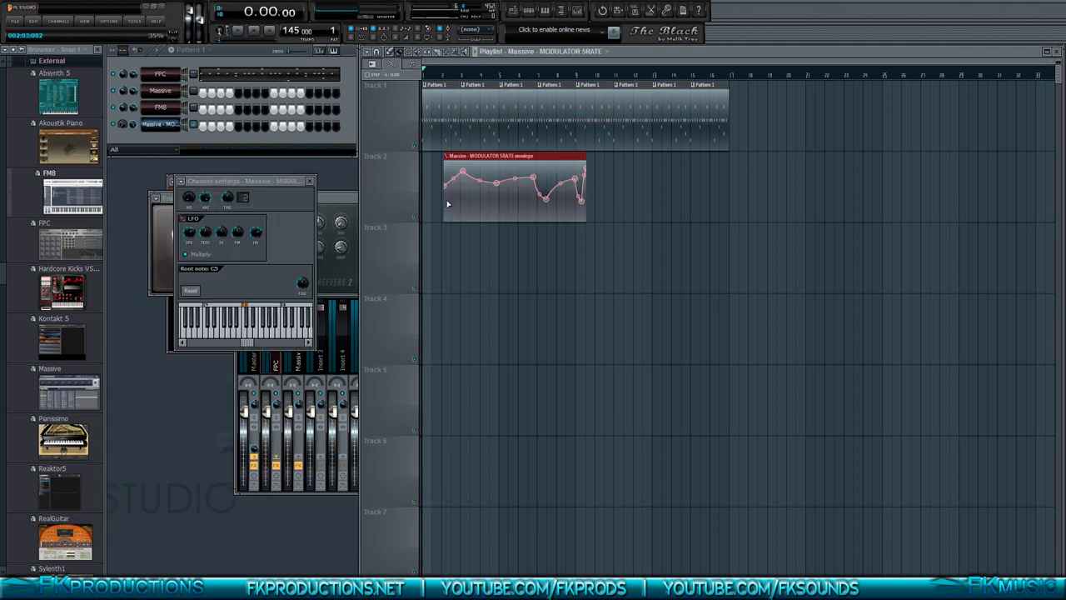
left_click_drag(476, 158, 385, 239)
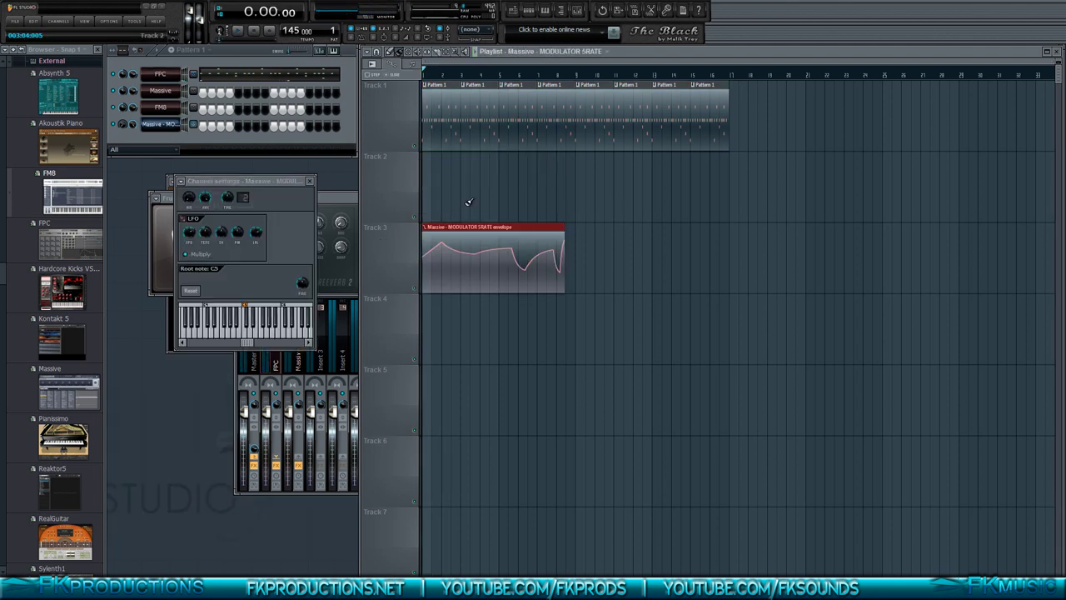
Step: Delete the FM8 channel from the channel rack and accept the deletion
right_click(165, 112)
left_click(213, 241)
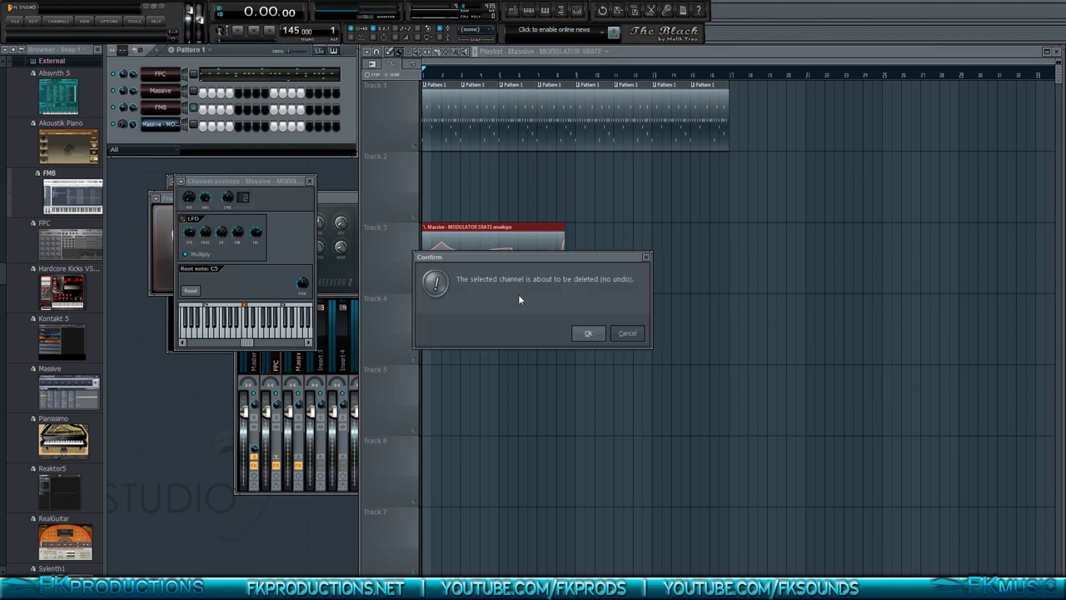
left_click(588, 333)
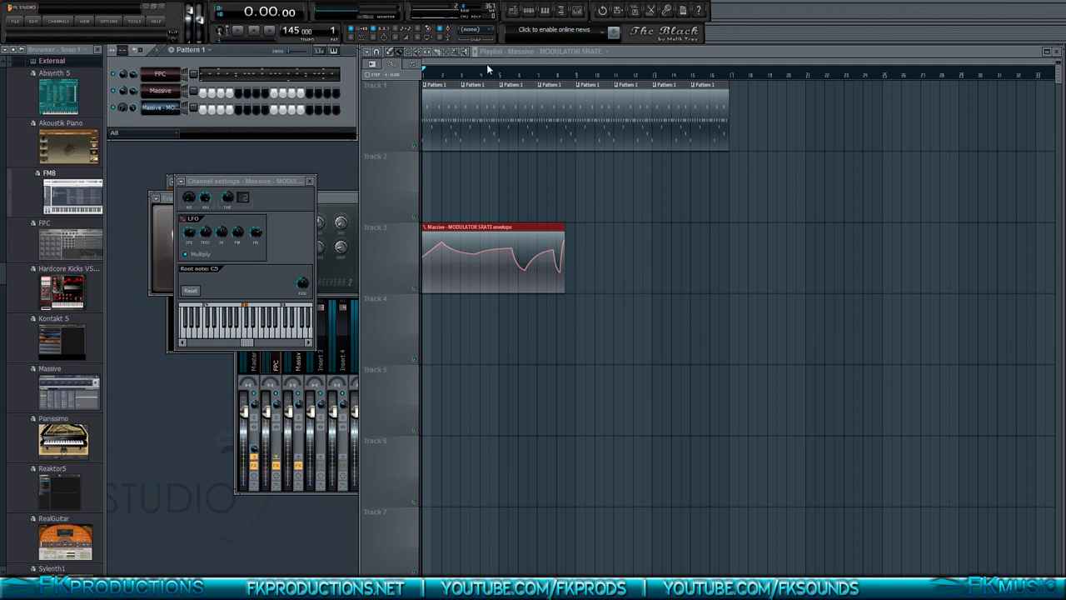
Step: Switch the channel rack from Pattern 1 to the next empty pattern, keeping the default name
key("space")
left_click(545, 12)
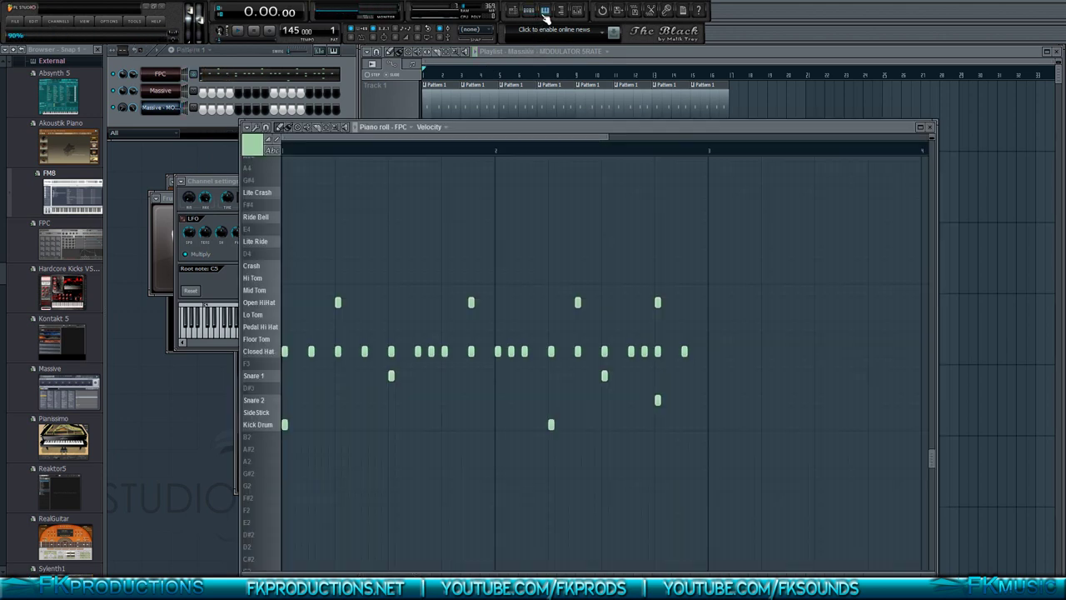
left_click(545, 12)
left_click(204, 50)
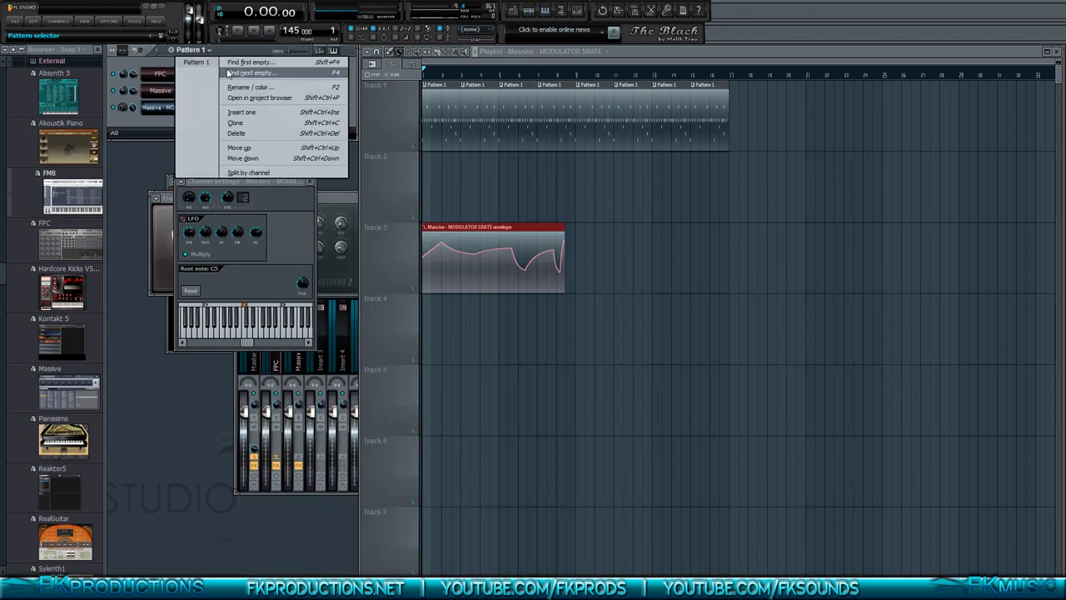
left_click(319, 78)
key("Return")
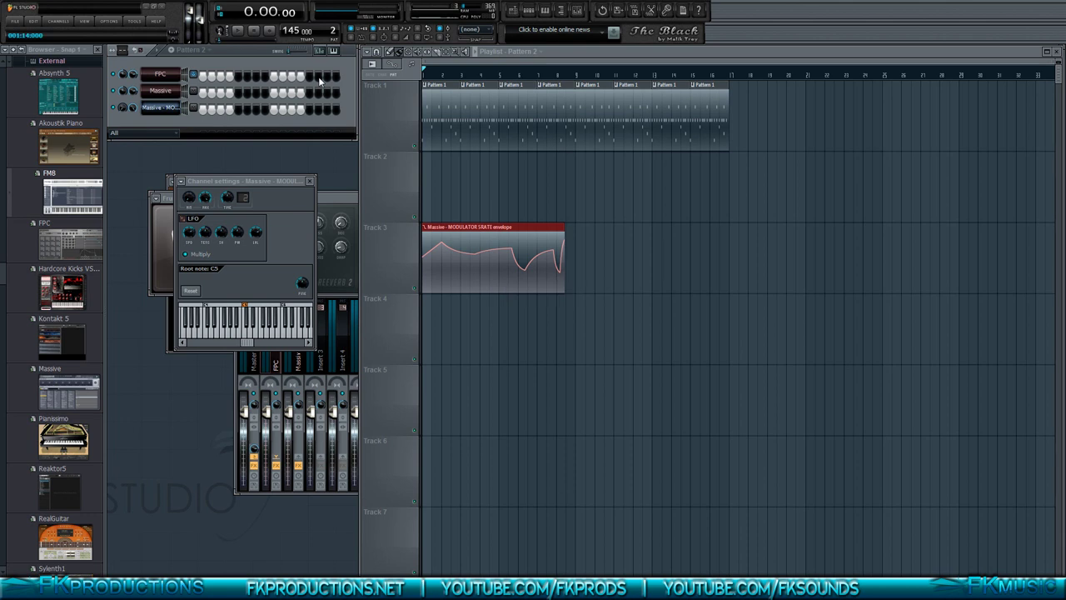
Step: Select the Massive channel and open its empty piano roll in Pattern 2
left_click(546, 12)
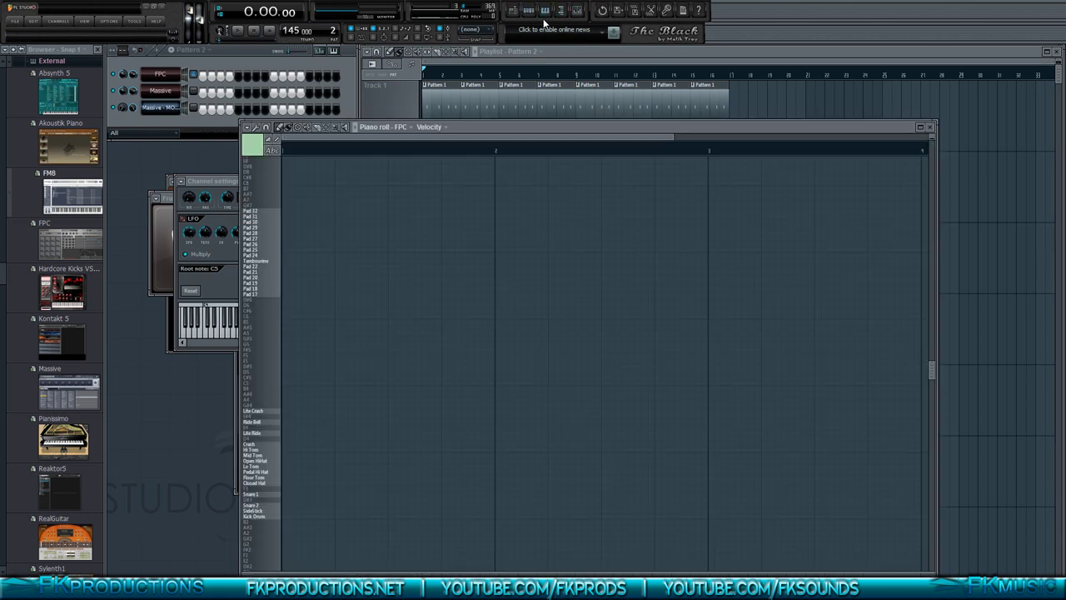
left_click(546, 13)
left_click(546, 13)
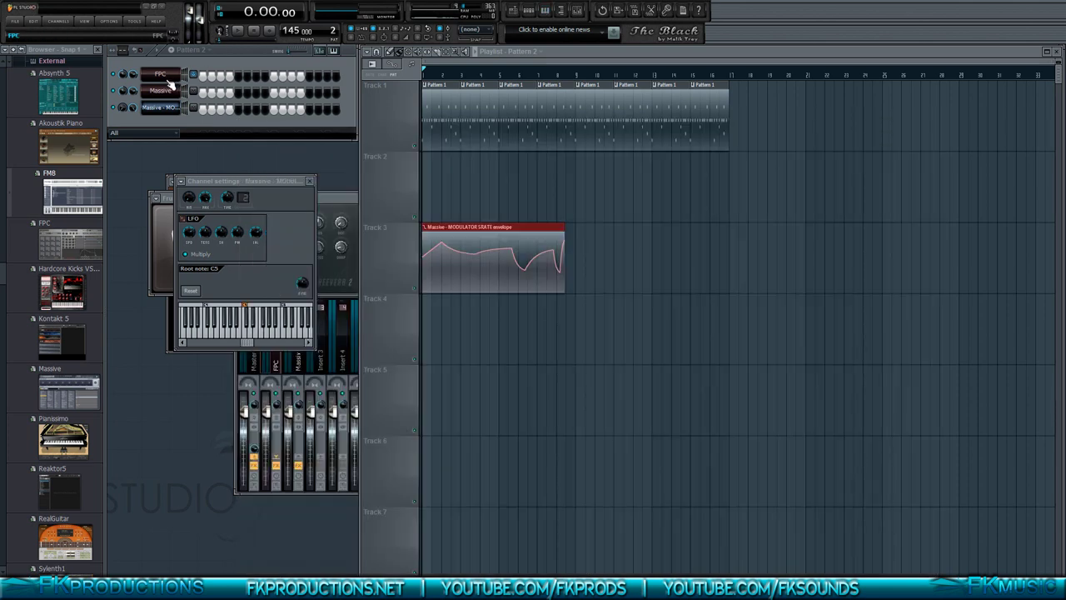
left_click(164, 90)
left_click(546, 11)
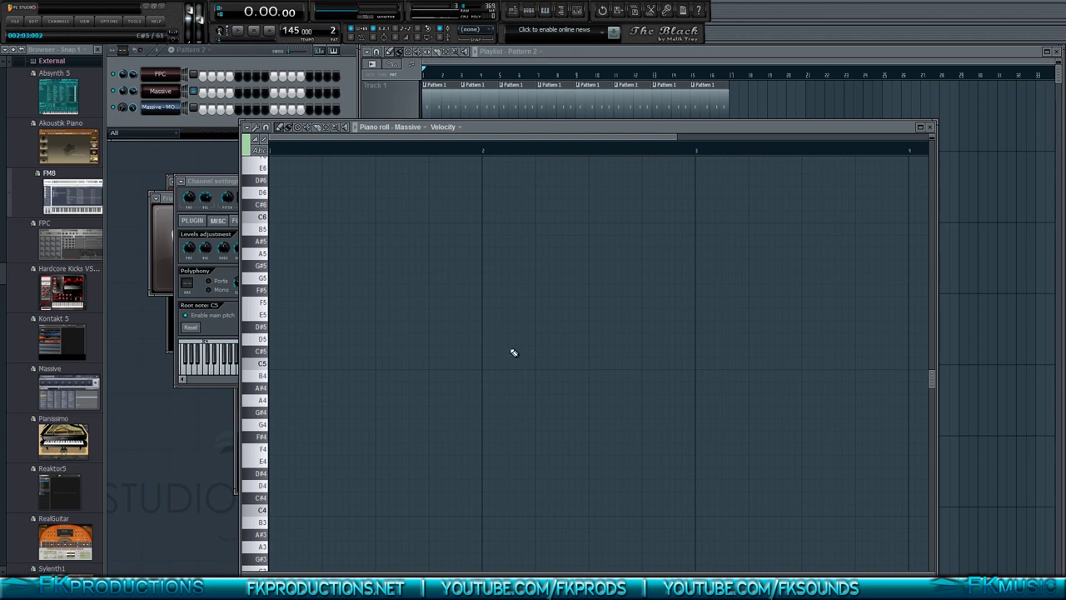
Step: Draw a one-bar A3 note in bar 1 of the Massive piano roll and audition it
left_click(261, 425)
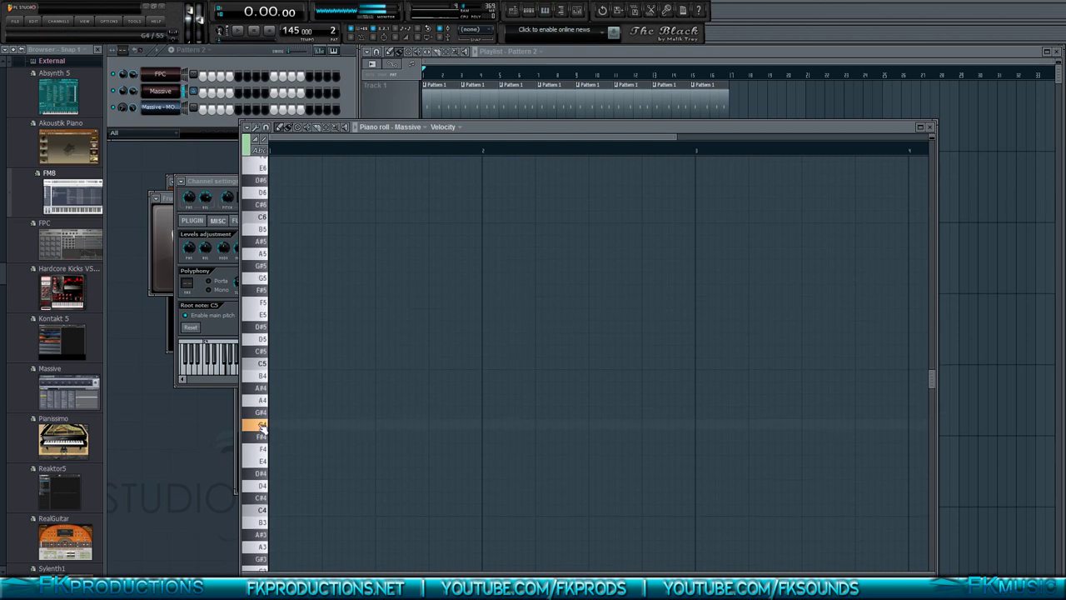
scroll(261, 428, "down", 3)
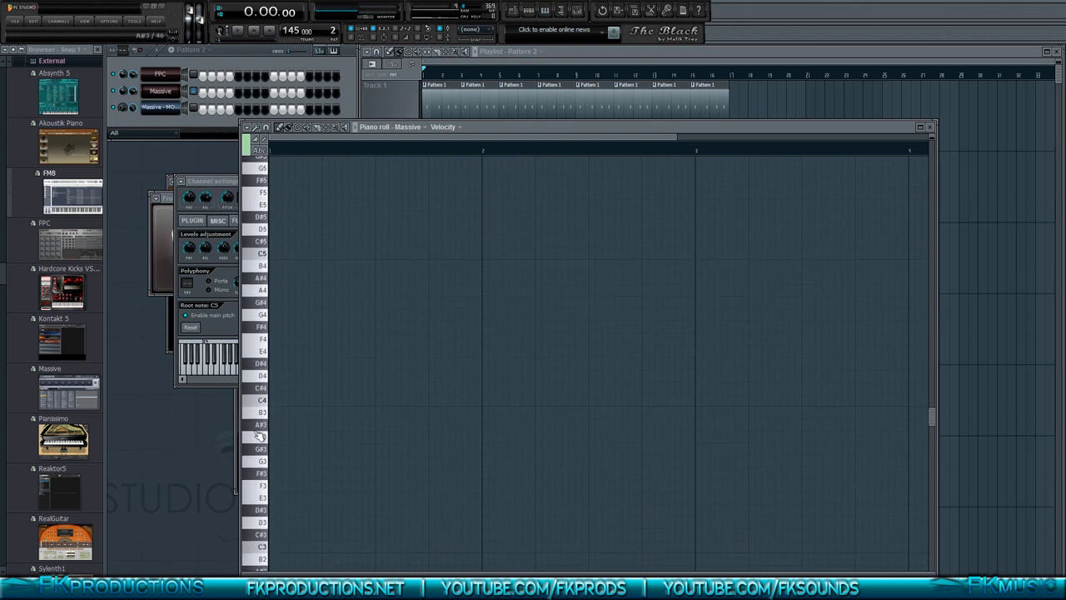
left_click(259, 437)
left_click(273, 438)
left_click_drag(281, 437, 448, 438)
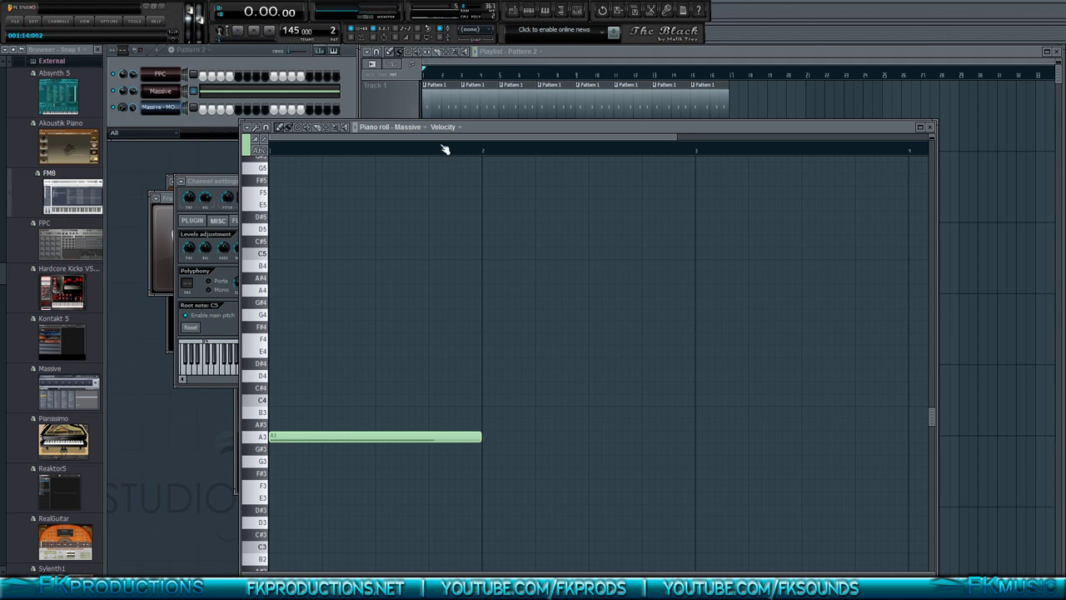
key("space")
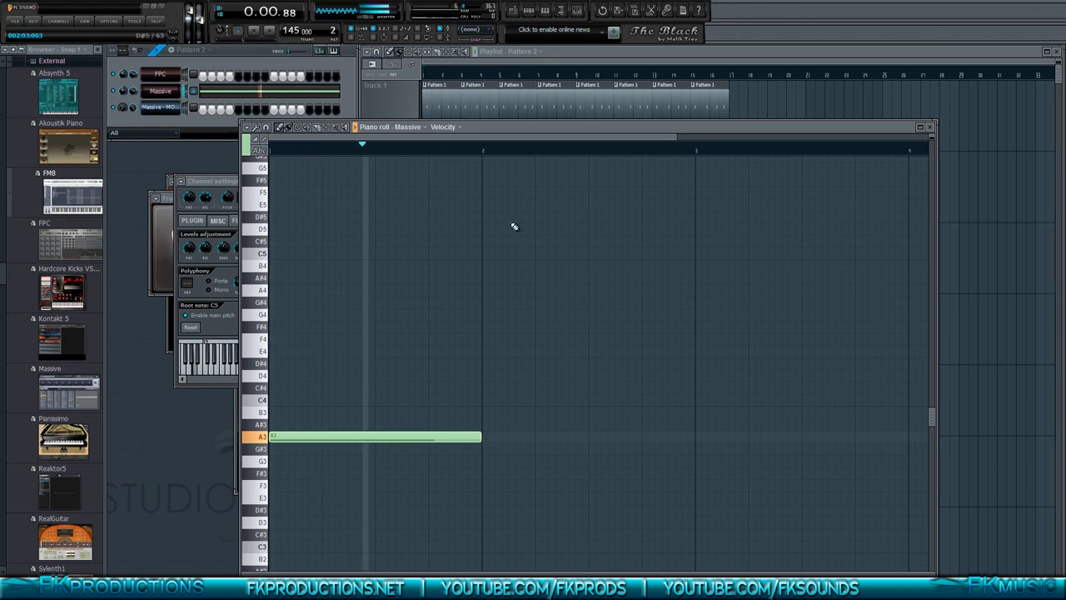
key("space")
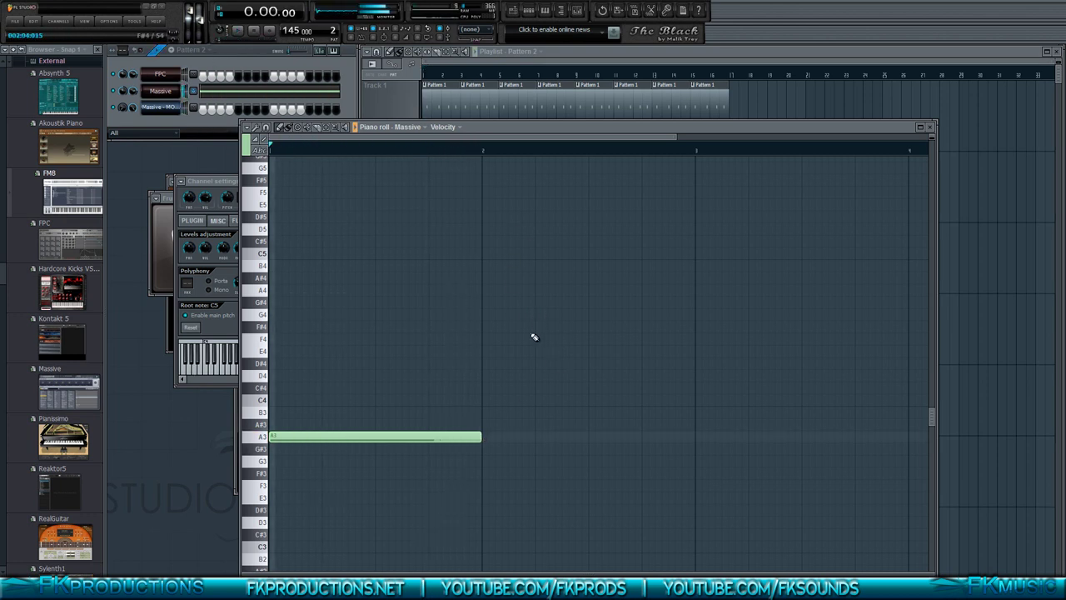
Step: Add one-bar Massive notes: C4 in bar 2, F3 in bar 3 and E3 in bar 4
left_click(481, 400)
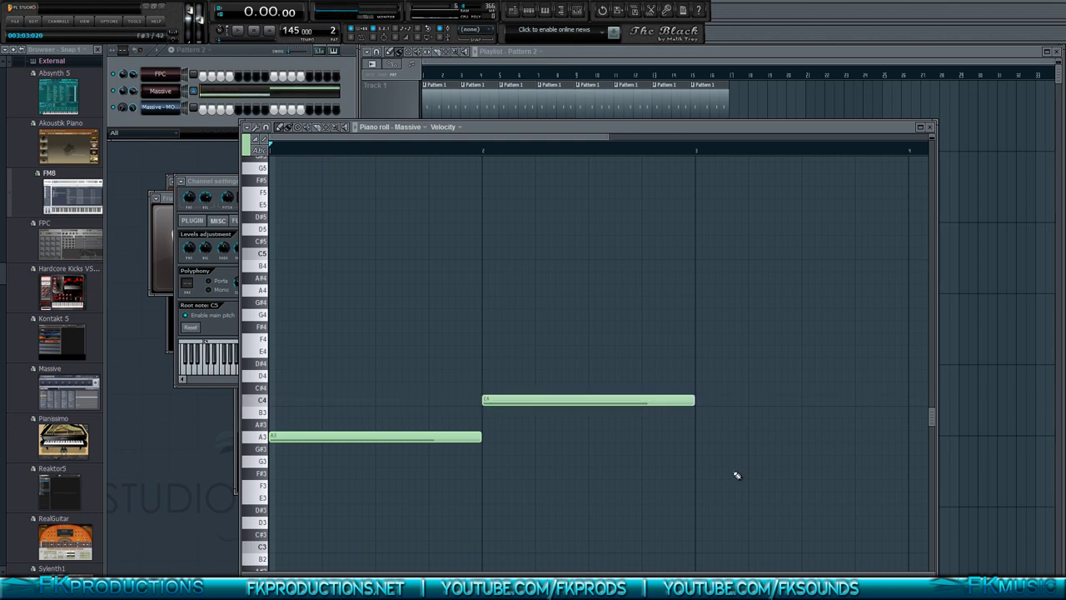
left_click(698, 497)
left_click_drag(699, 485, 698, 470)
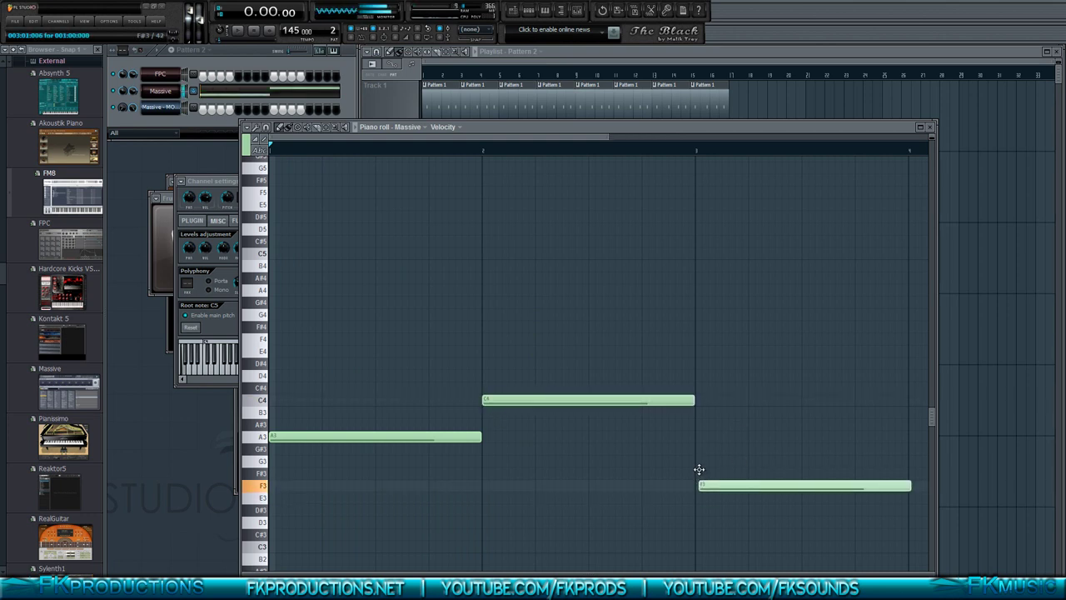
left_click(905, 498)
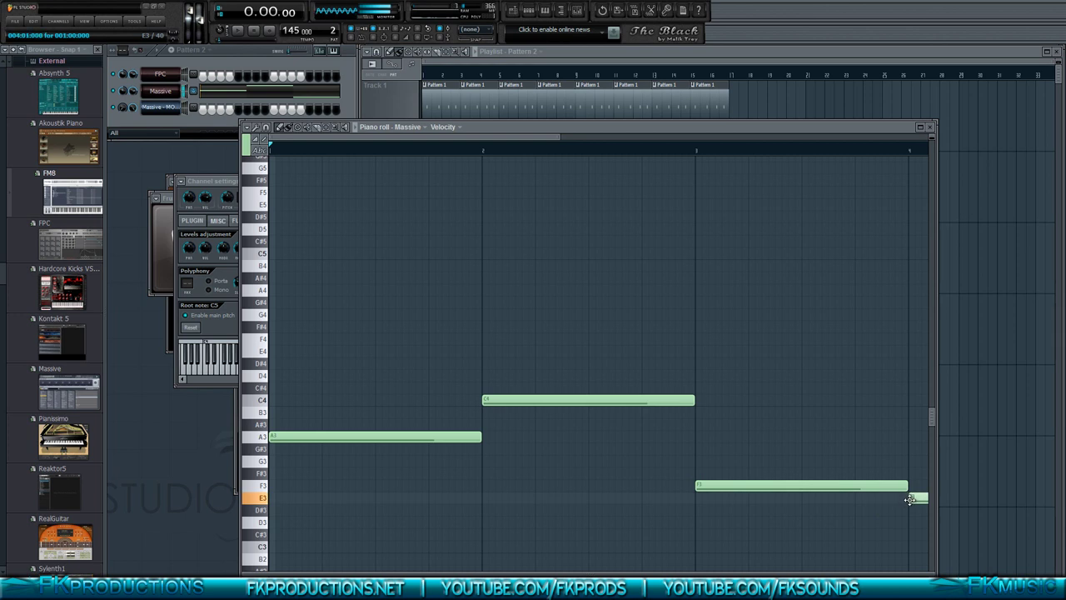
scroll(908, 497, "down", 4)
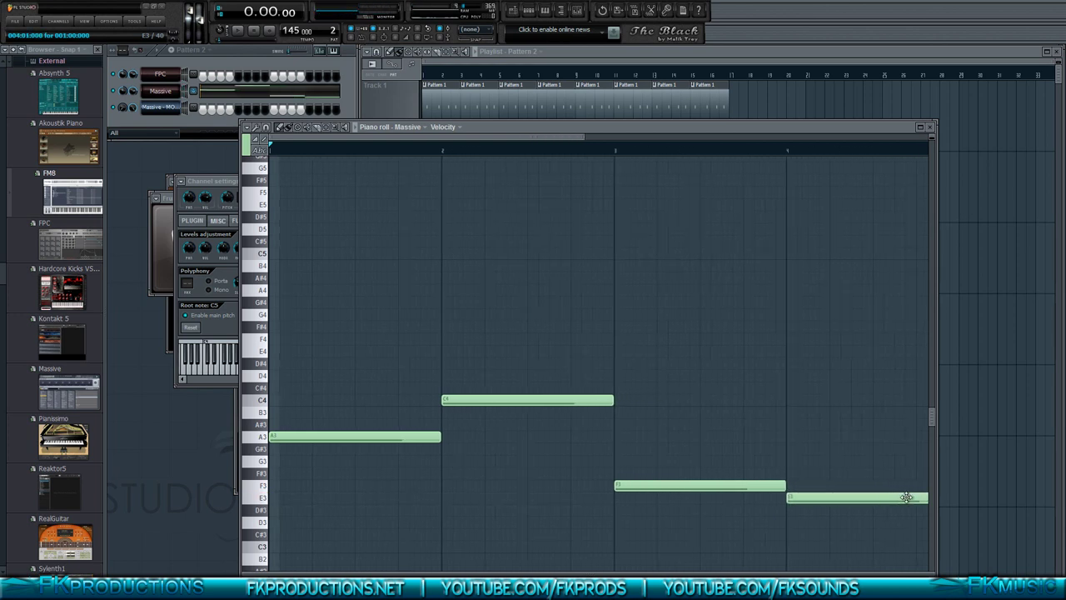
scroll(906, 497, "up", 5)
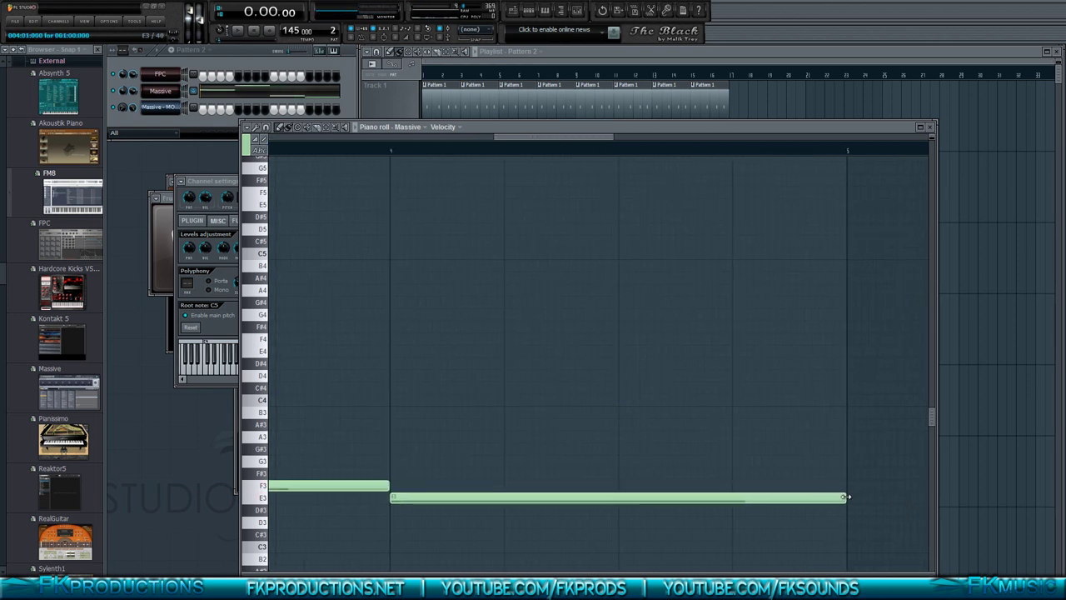
Step: Shorten the E3 note in bar 4 to half a bar and add a half-bar F3 note after it
left_click_drag(848, 498, 620, 526)
left_click(609, 499)
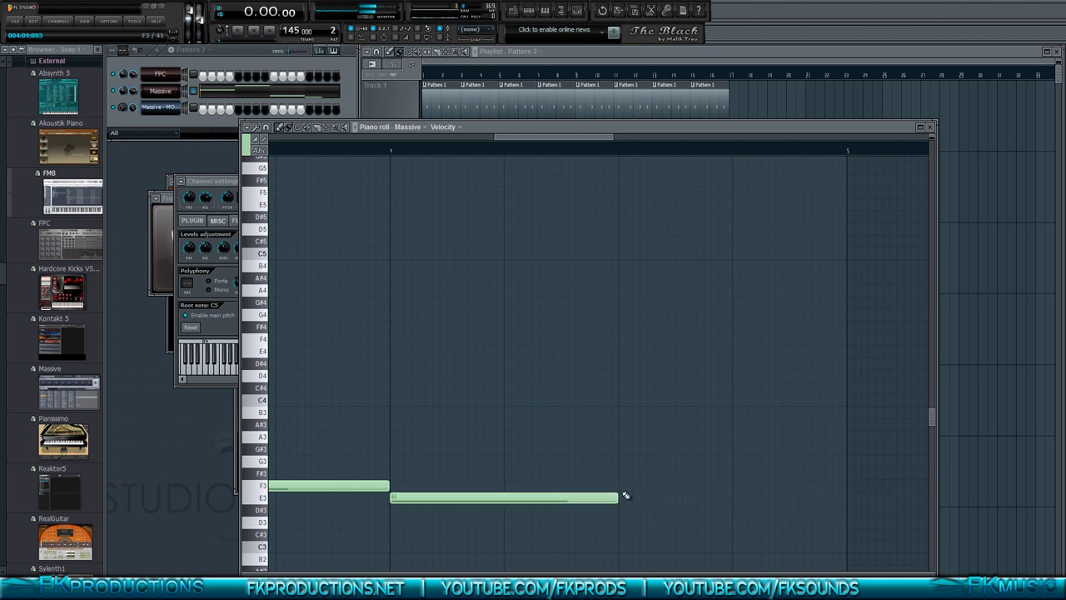
left_click(623, 486)
scroll(676, 479, "down", 5)
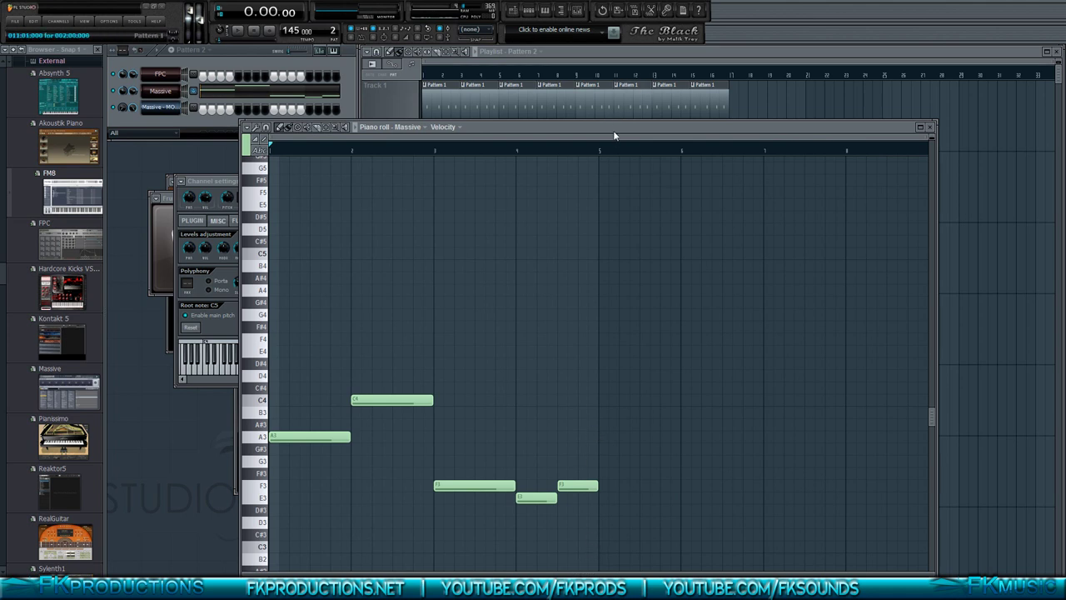
Step: Audition the melody, raise its last half-bar note to G3, and close the piano roll
left_click_drag(613, 130, 621, 64)
key("space")
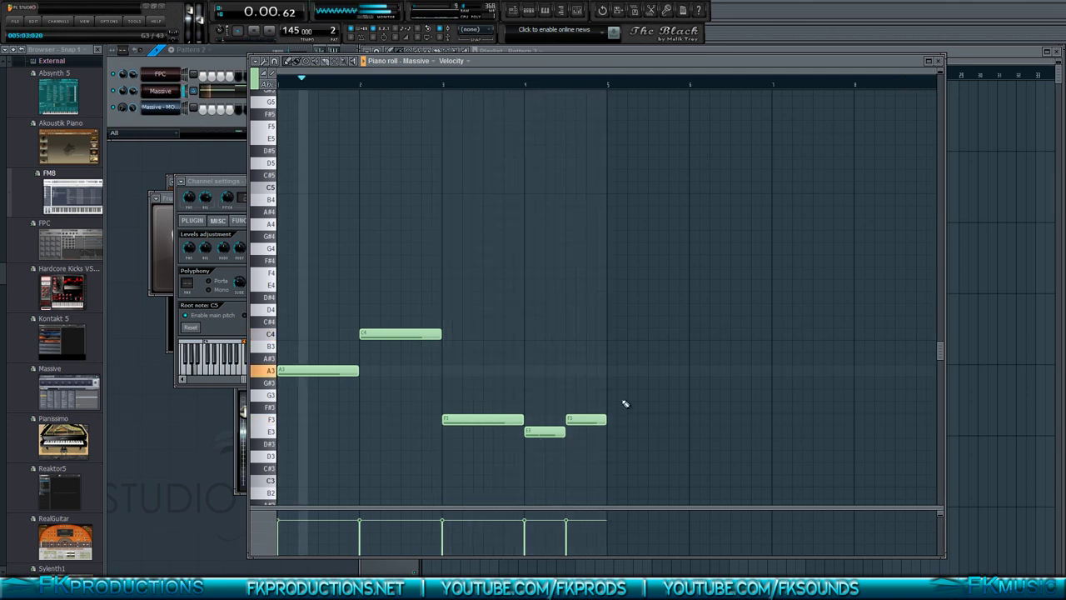
left_click_drag(586, 419, 586, 392)
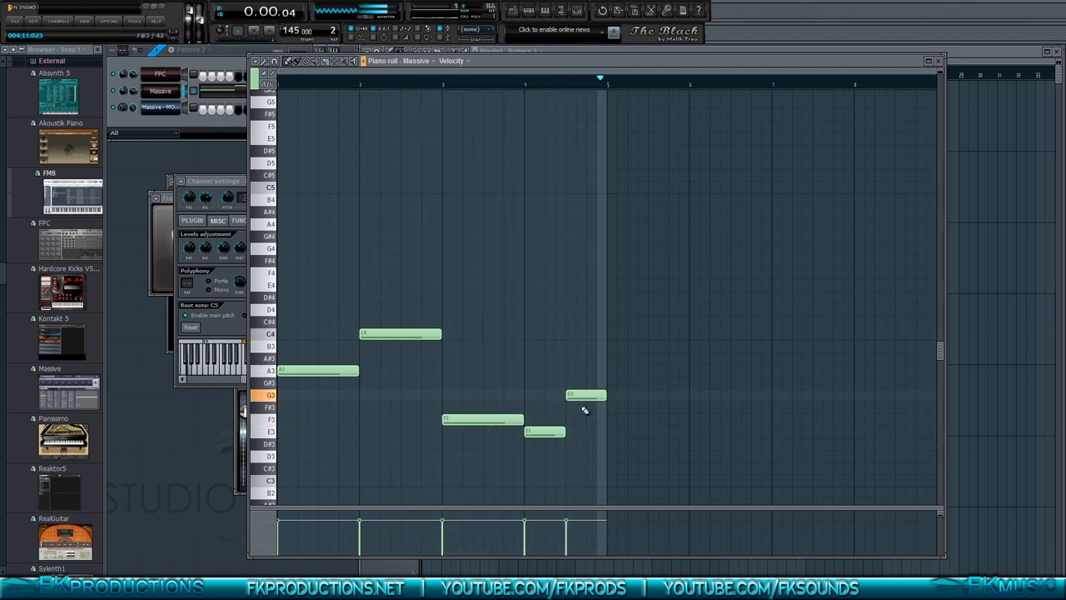
left_click(938, 60)
key("space")
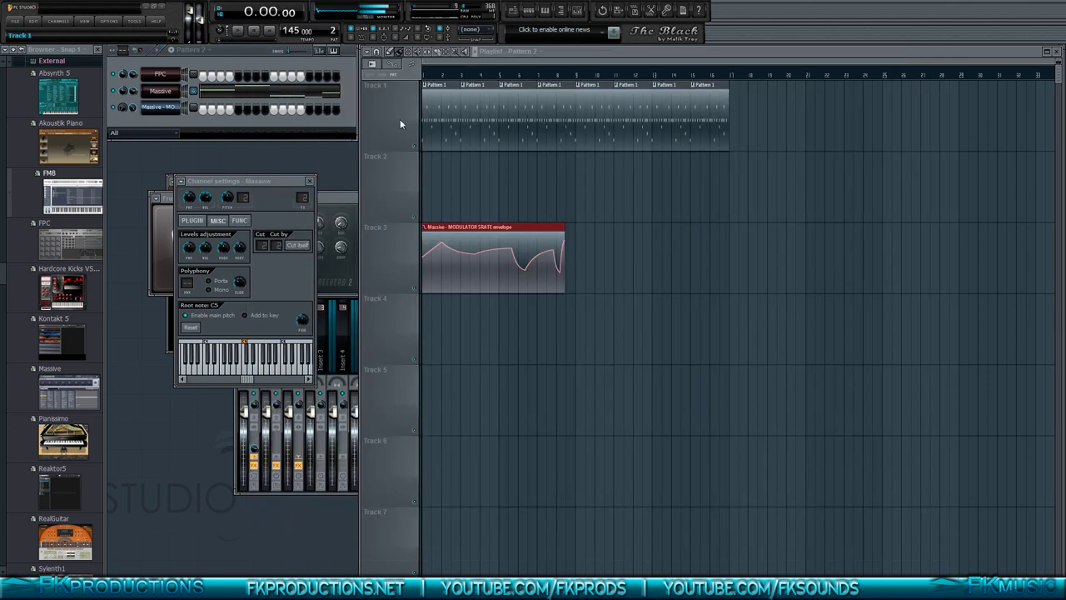
Step: Fill Track 2 with four consecutive Pattern 2 clips covering bars 1 to 16 and play the arrangement
left_click(441, 182)
left_click_drag(441, 183, 422, 182)
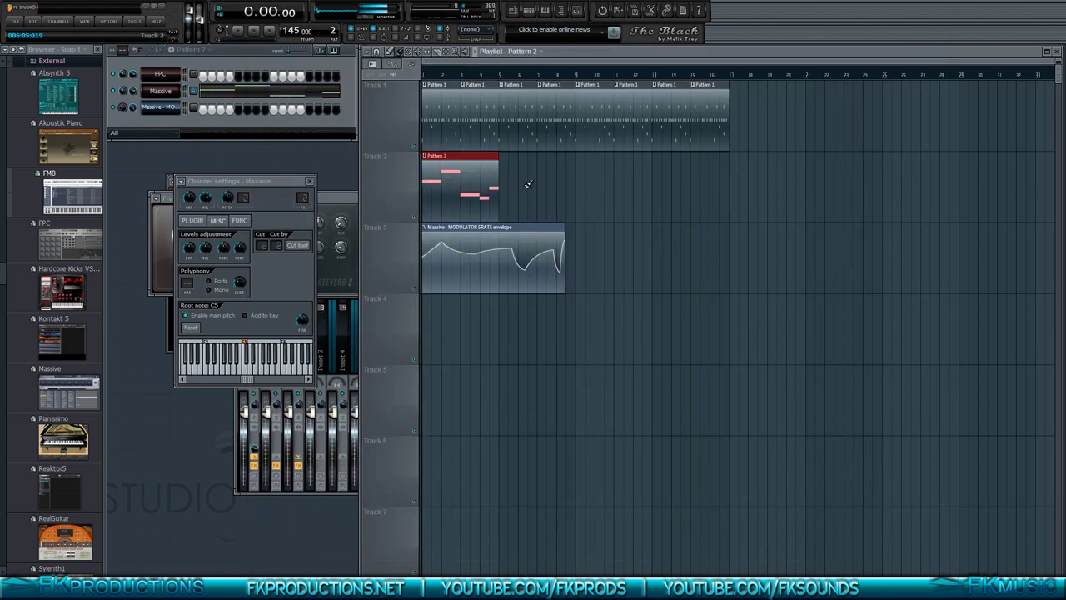
left_click(221, 31)
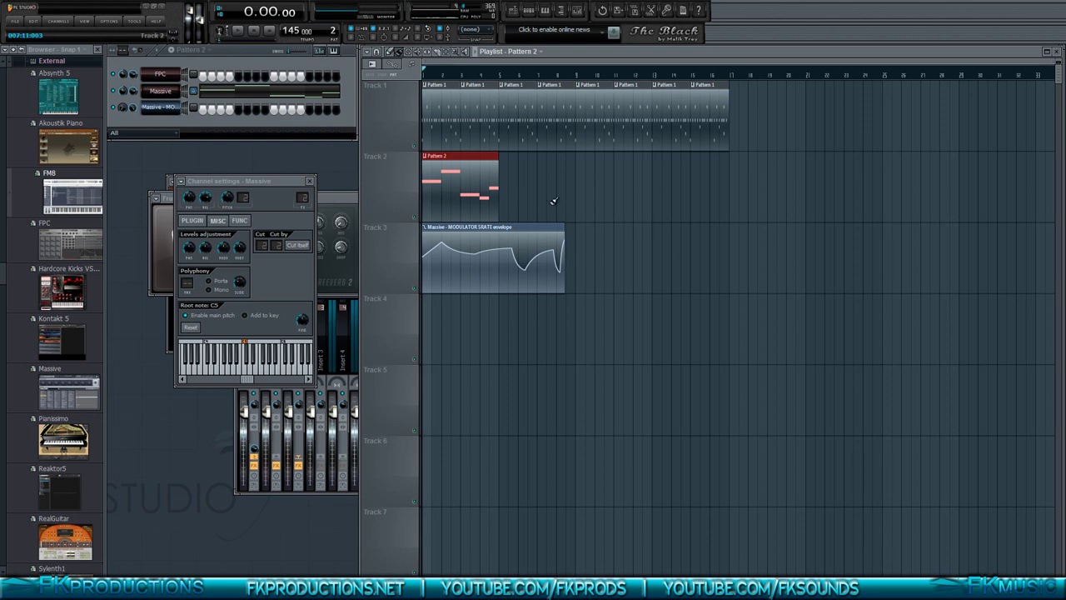
key("space")
left_click_drag(505, 202, 671, 203)
scroll(522, 205, "up", 3)
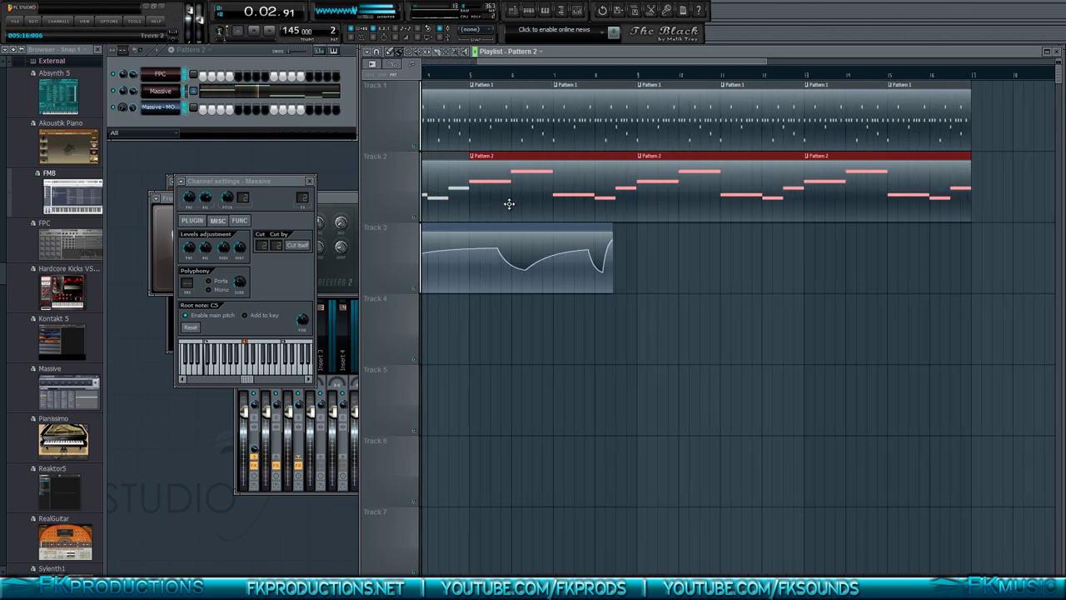
scroll(507, 203, "up", 5)
scroll(470, 191, "down", 5)
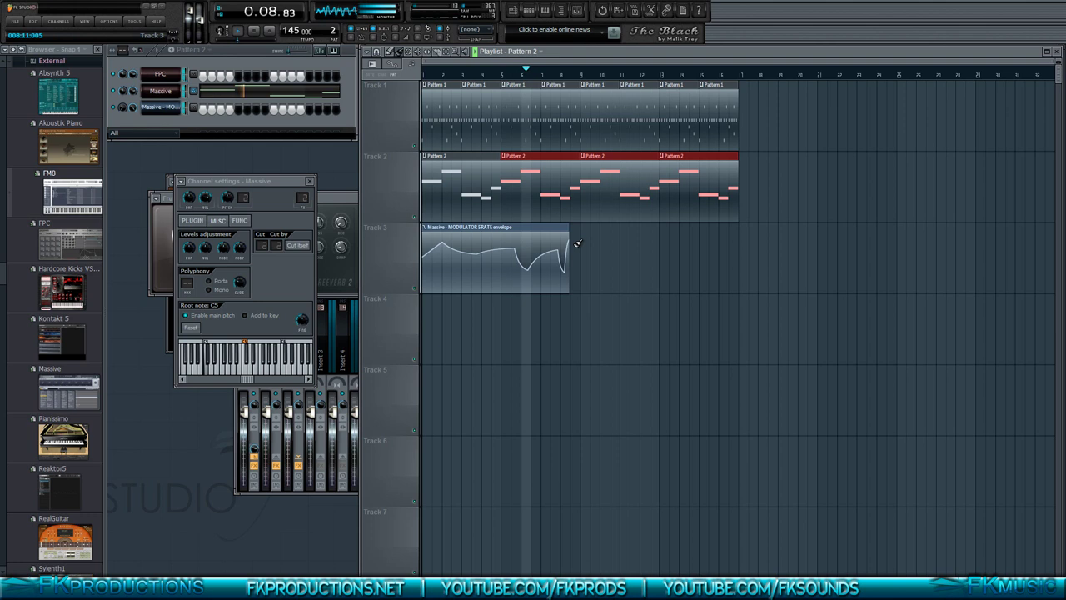
Step: Extend the MODULATOR 5RATE automation clip on Track 3 to the end of bar 16 and stop playback
mouse_move(571, 238)
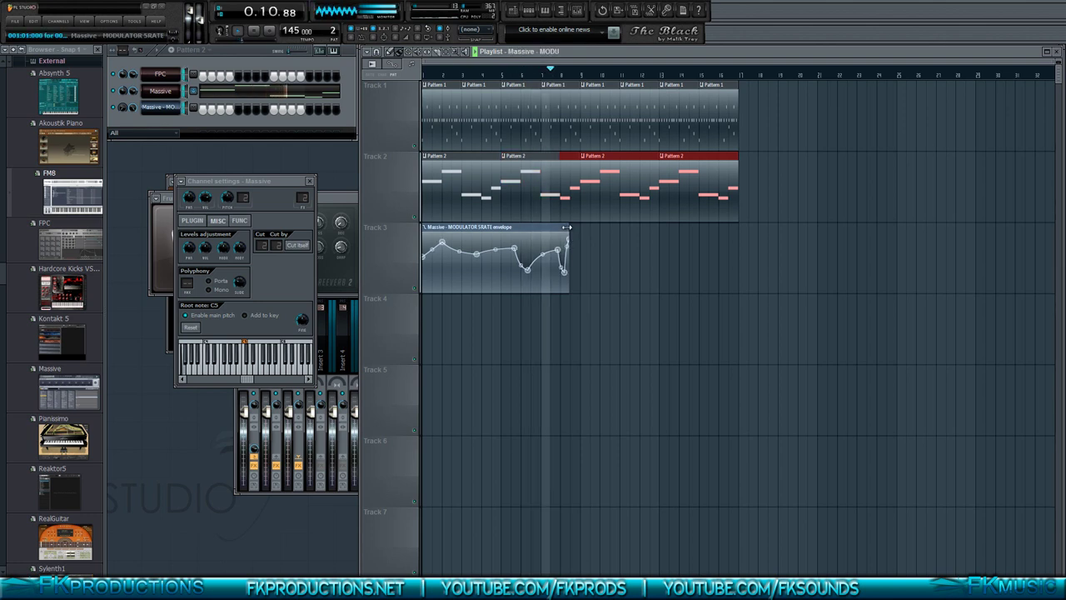
left_click_drag(569, 238, 737, 238)
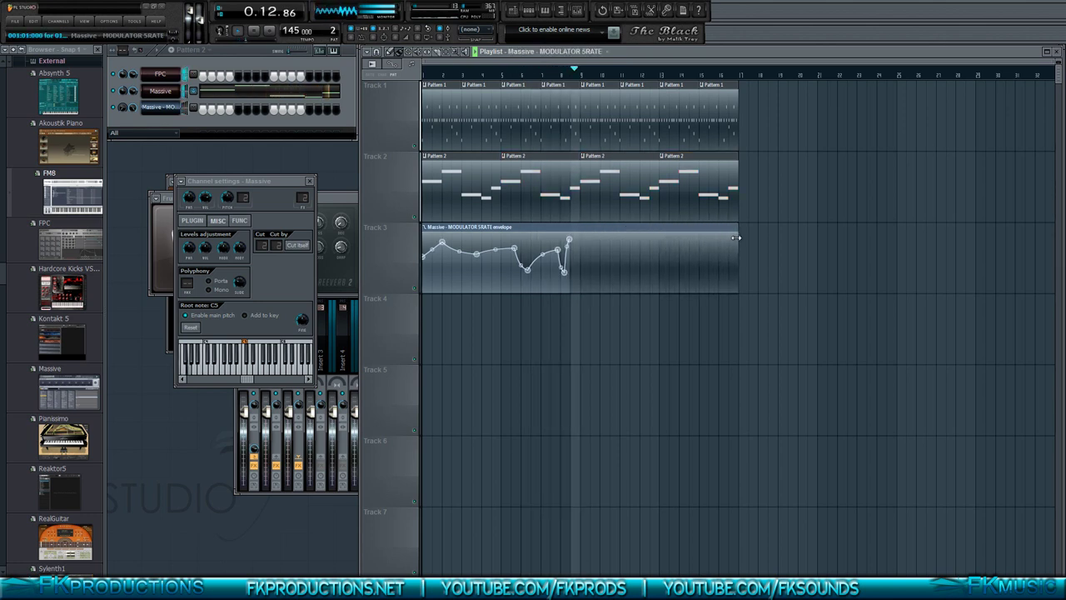
scroll(738, 236, "up", 4)
scroll(737, 236, "down", 4)
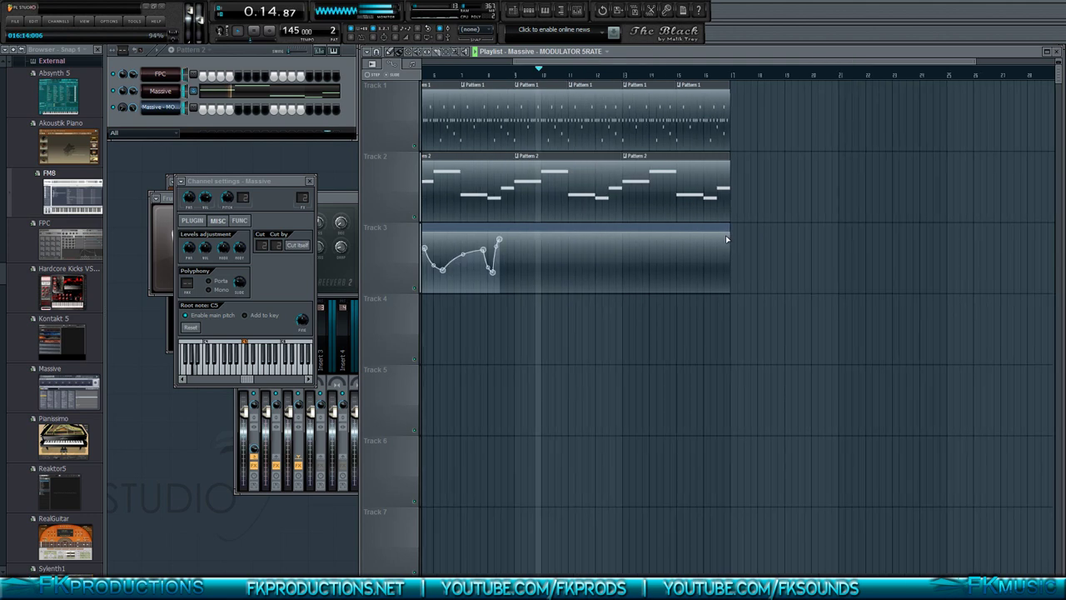
key("space")
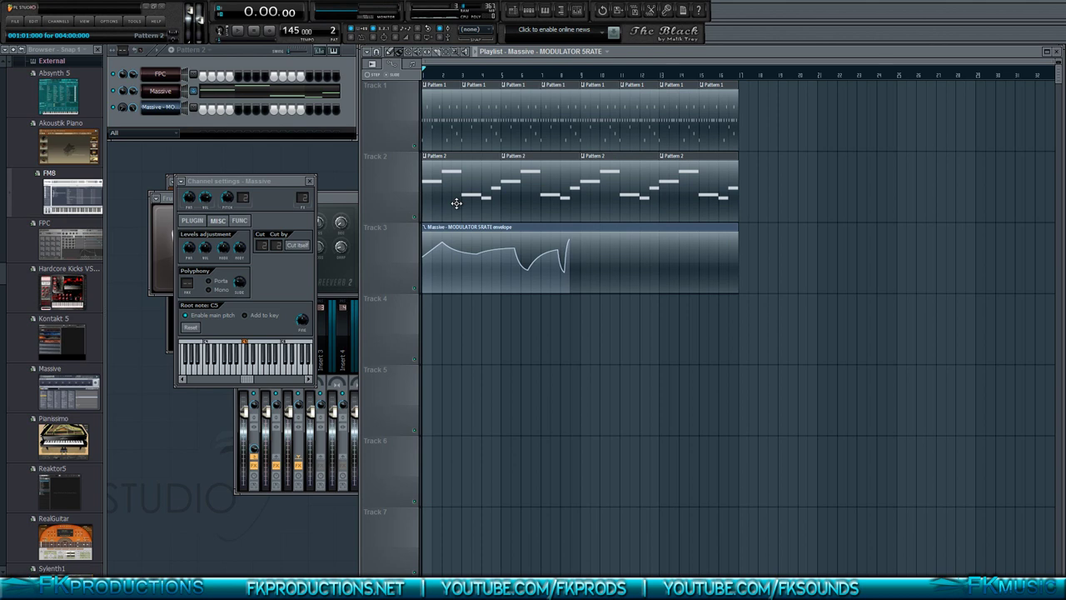
Step: Duplicate all Pattern 2 Massive notes one octave lower, starting at A2, and audition the layered melody
double_click(456, 203)
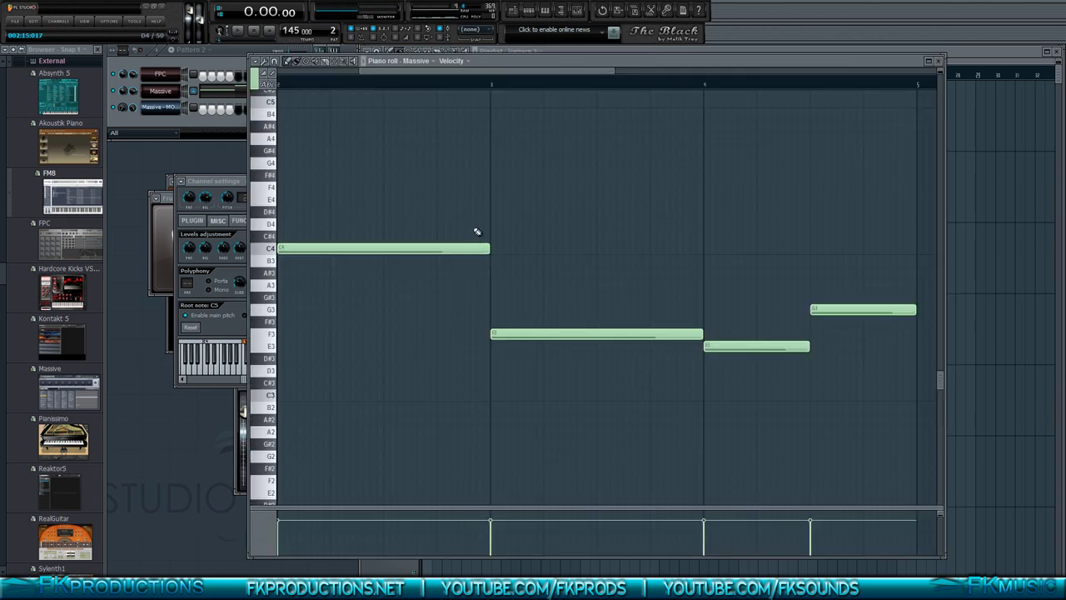
key("ctrl+a")
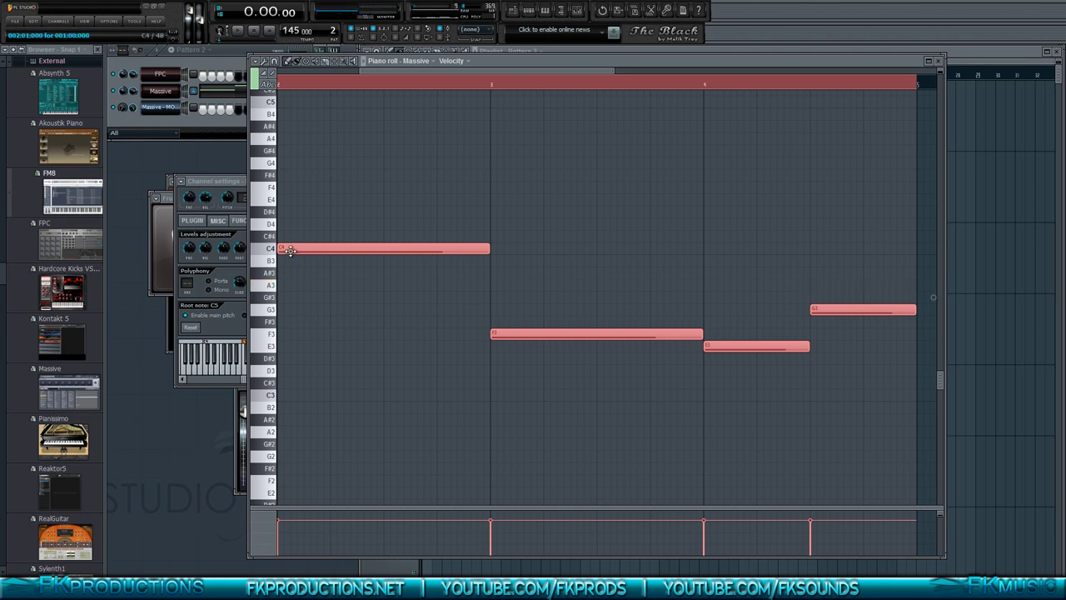
left_click_drag(289, 251, 267, 443)
key("space")
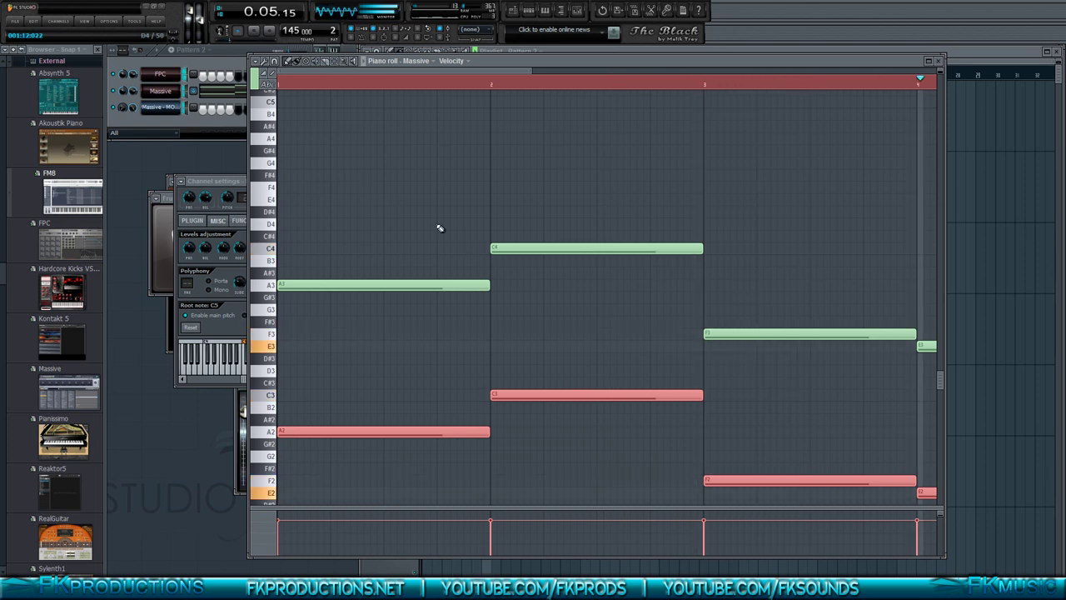
key("space")
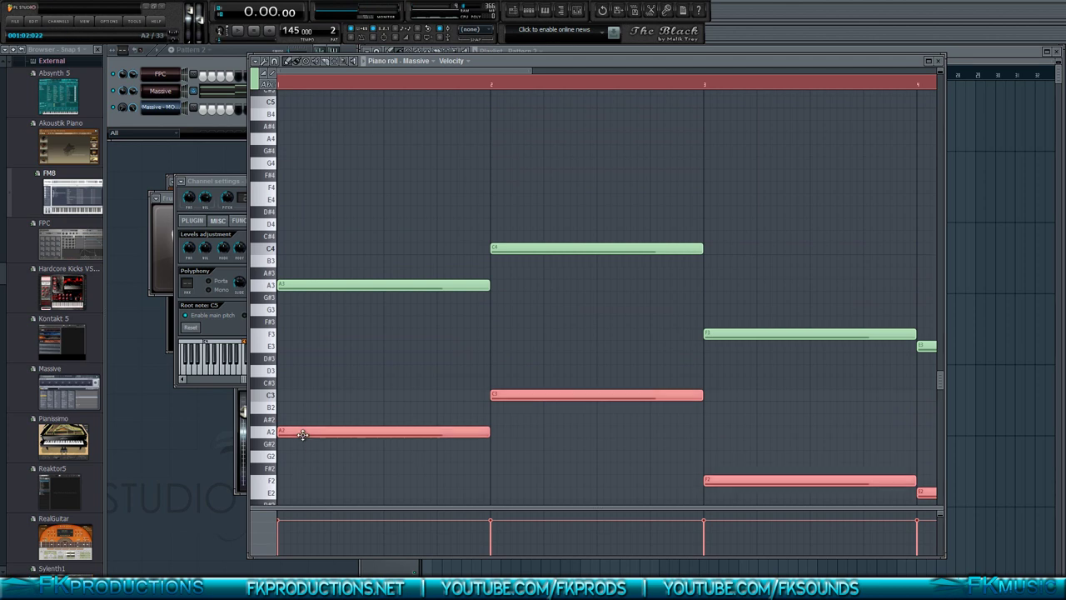
Step: Add another copy of the Massive melody one octave above the original, starting at A4, and audition it
left_click_drag(306, 441, 252, 139)
key("space")
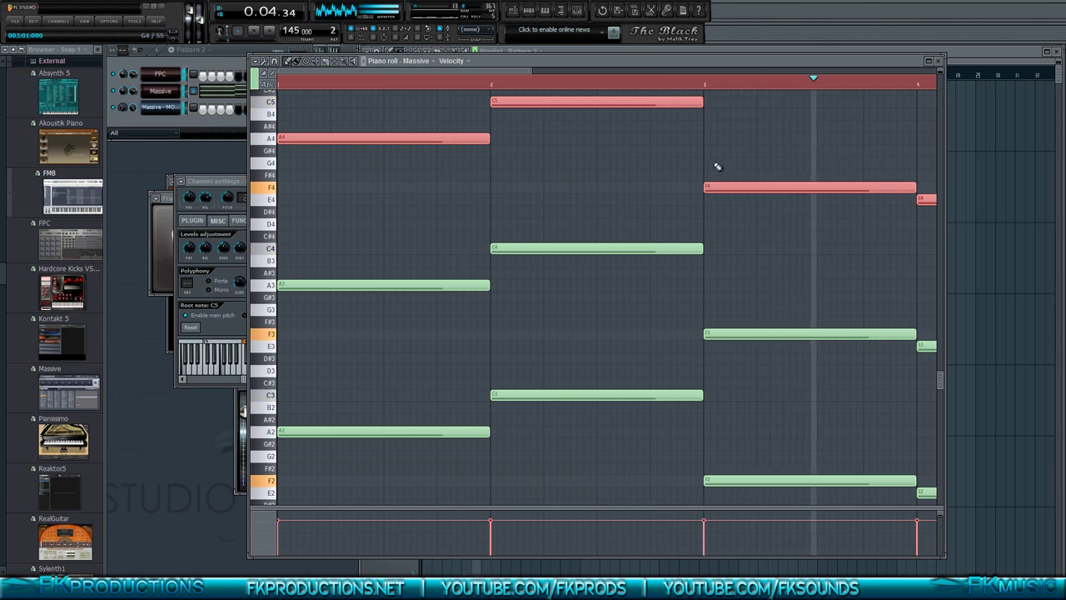
scroll(783, 204, "down", 3)
scroll(778, 211, "down", 1)
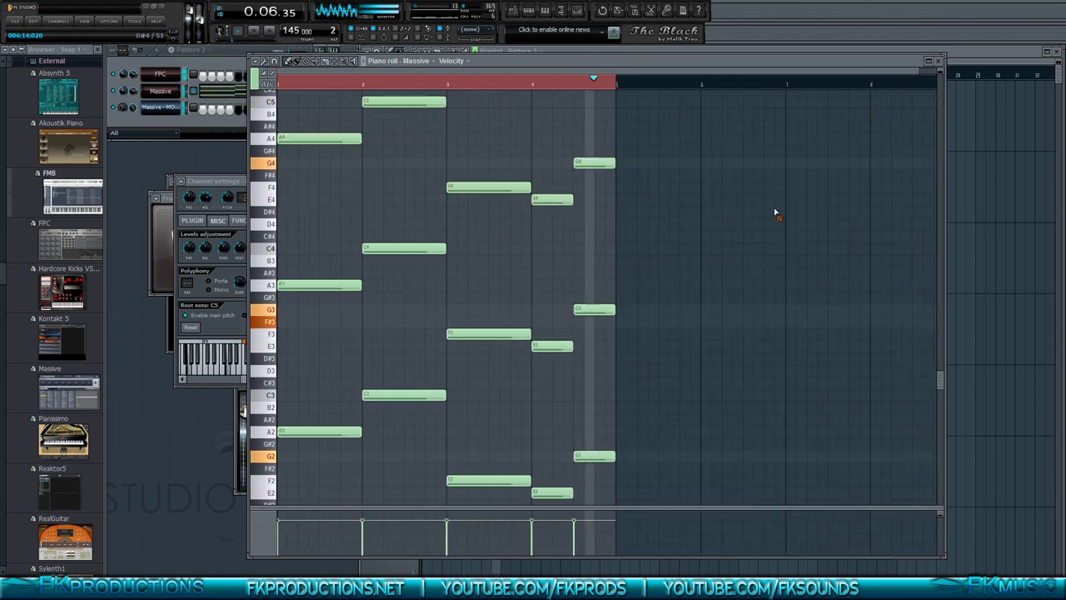
Step: Close the piano roll, move the last point of the MODULATOR 5RATE envelope to the end of bar 16 and audition it
left_click(939, 62)
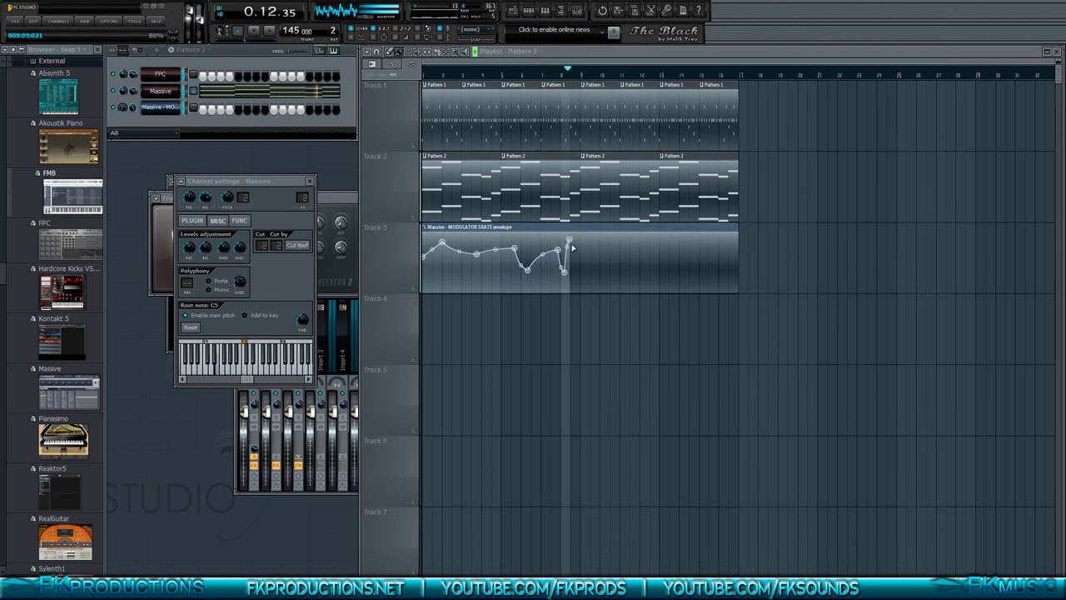
key("space")
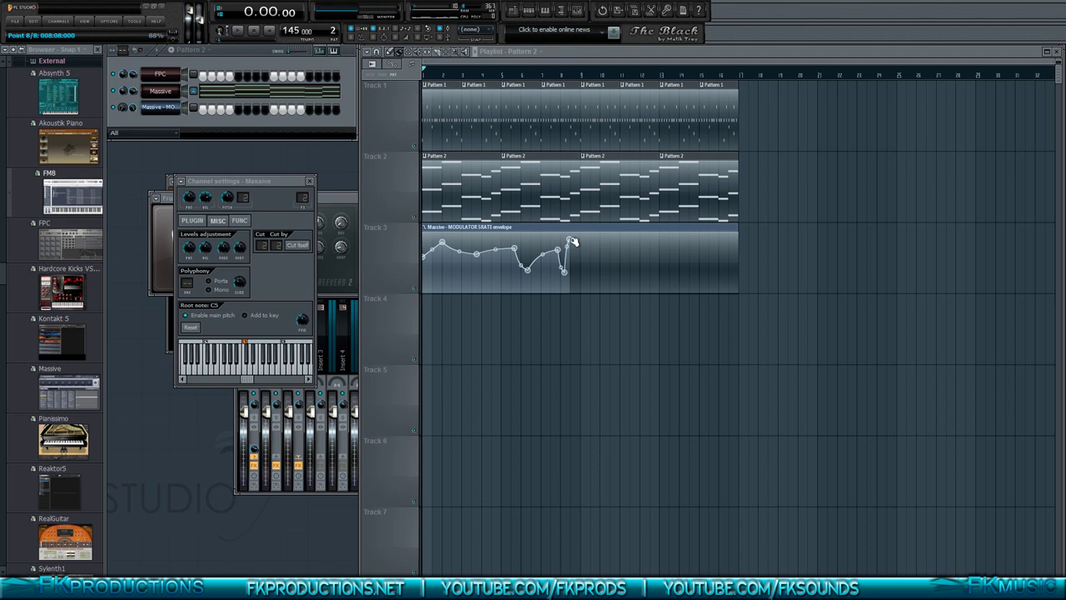
left_click_drag(571, 241, 738, 241)
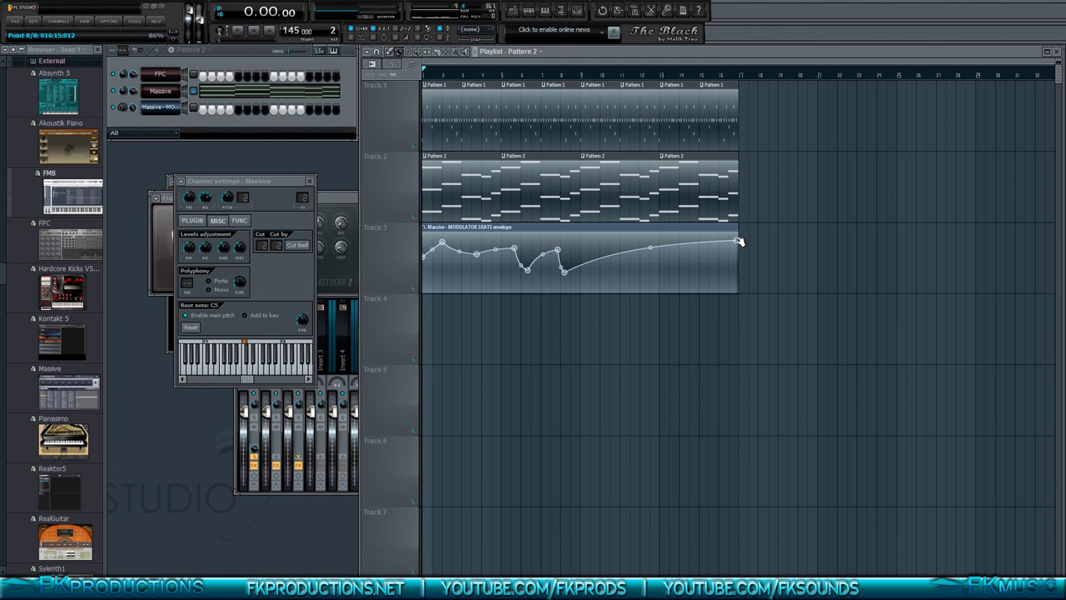
scroll(463, 277, "up", 4)
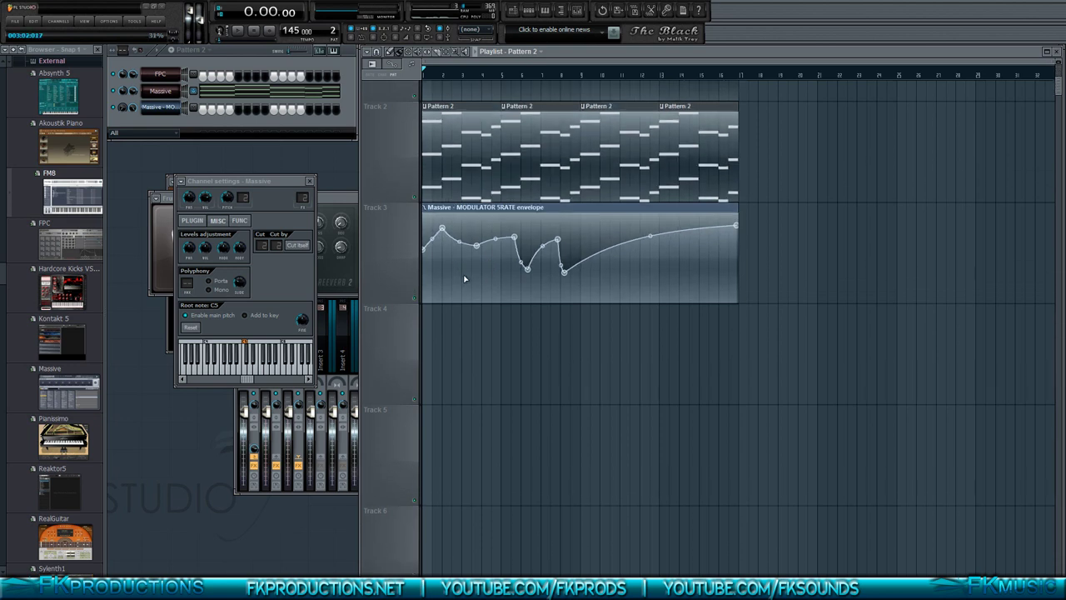
key("space")
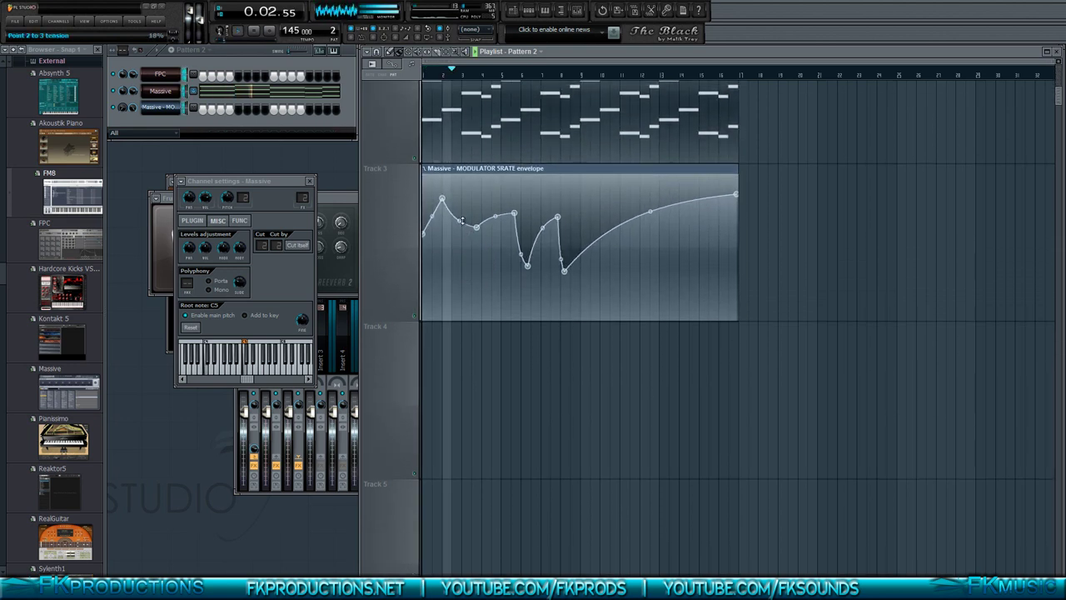
key("space")
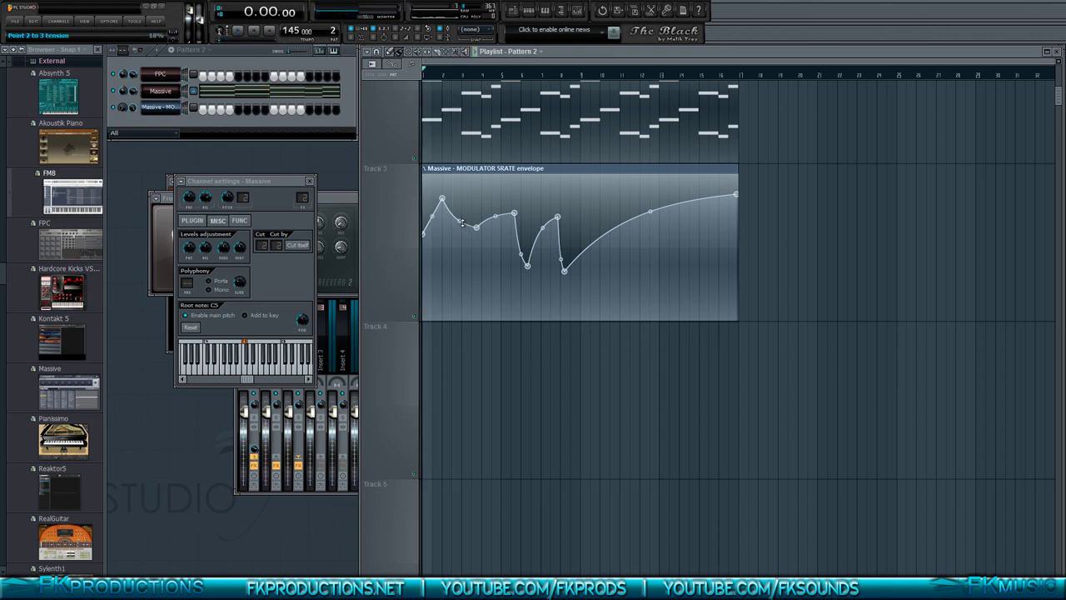
Step: Add a control point at the start of bar 3 on the MODULATOR 5RATE envelope at 67%
scroll(463, 225, "up", 1)
right_click(465, 223)
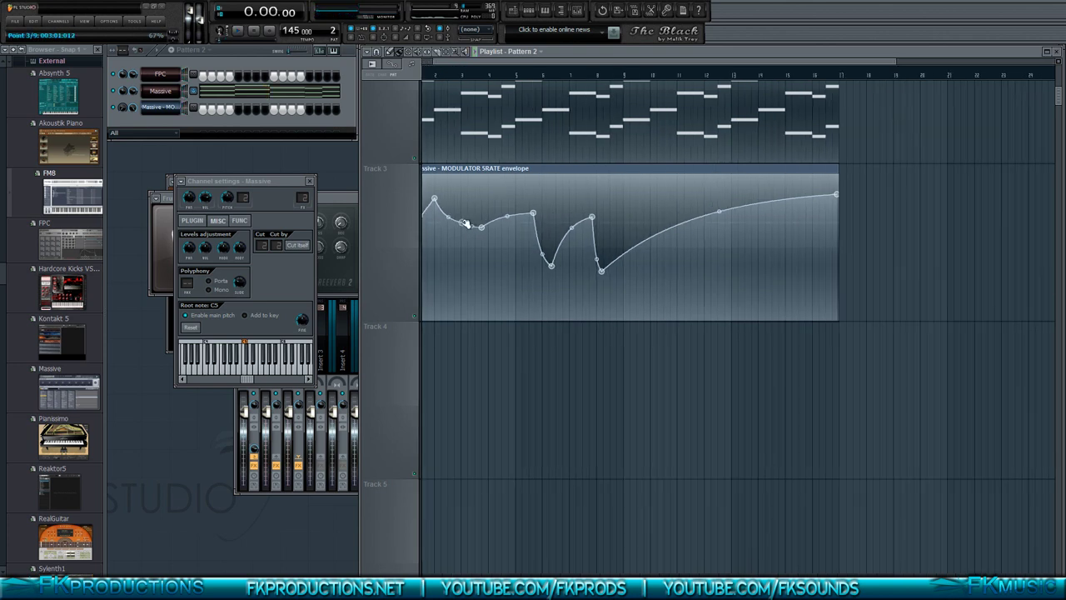
scroll(466, 223, "up", 2)
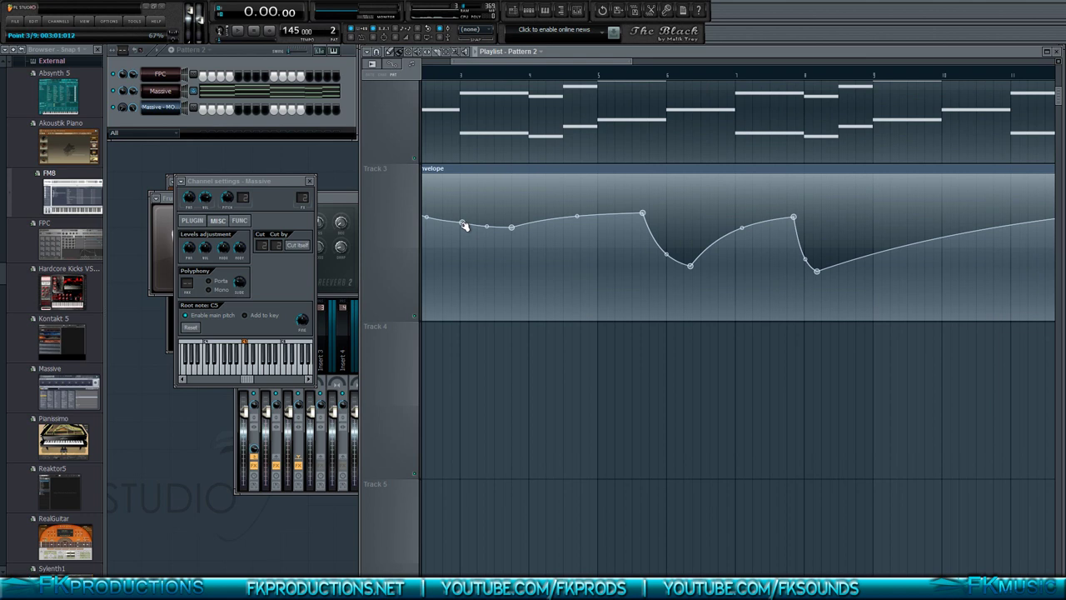
scroll(463, 223, "down", 3)
Step: Bend the envelope curve between the first two points into a slow-starting rise and audition the opening bars
key("space")
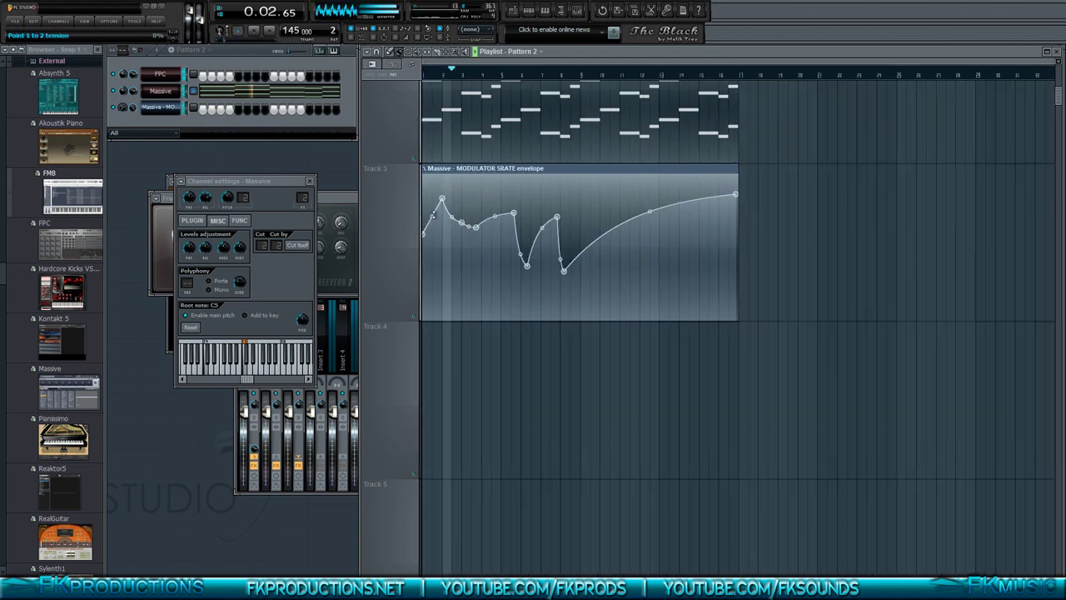
left_click_drag(433, 213, 436, 227)
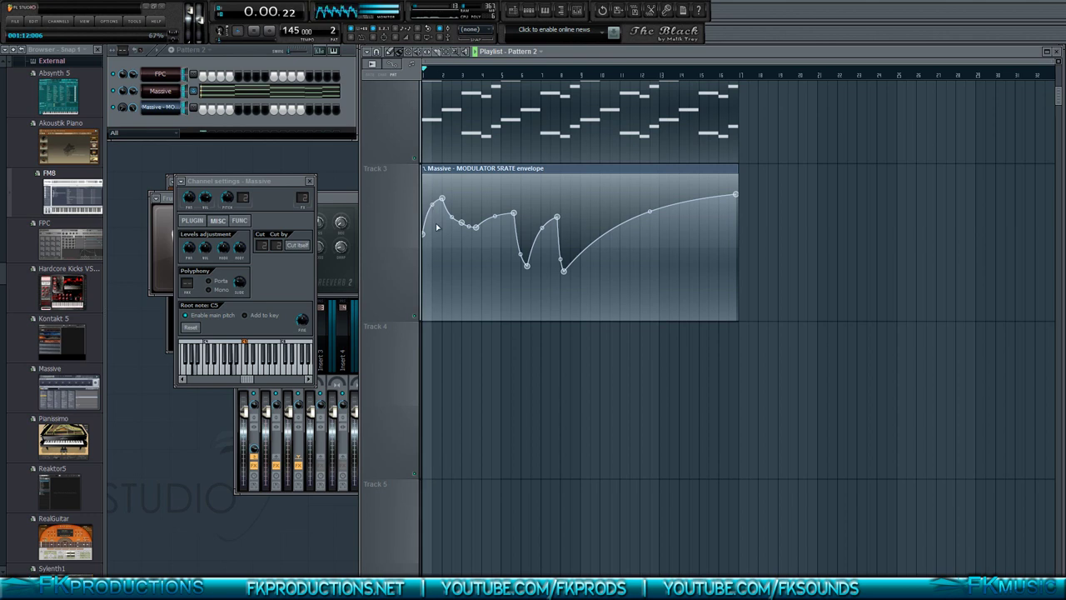
key("space")
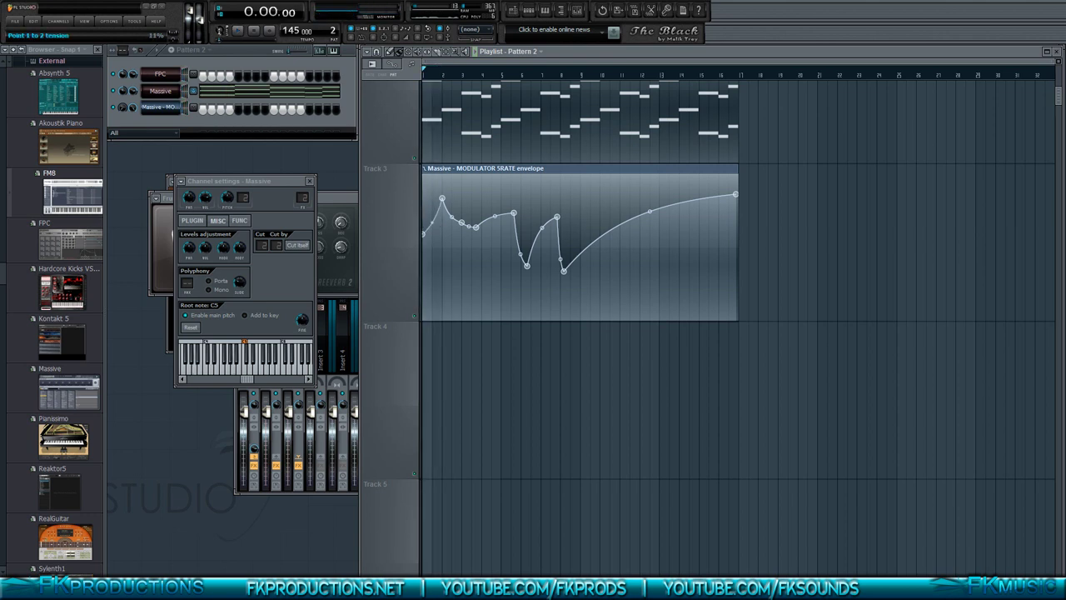
key("space")
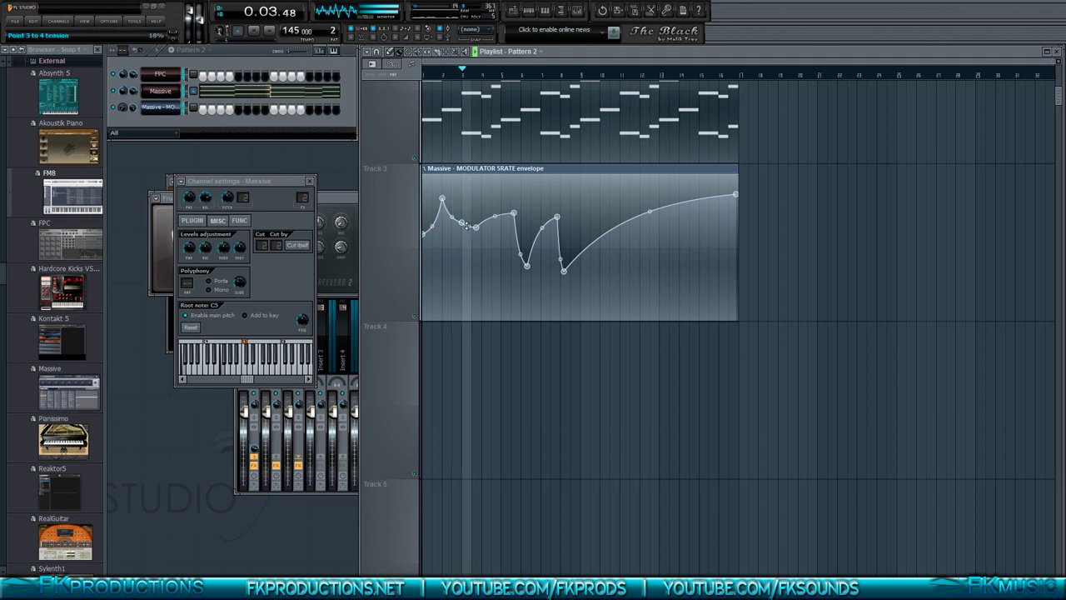
key("space")
Step: Add a second, higher point at bar 3 and move the following point to bar 4 at 73%, forming a flat step, and audition it
scroll(471, 223, "up", 3)
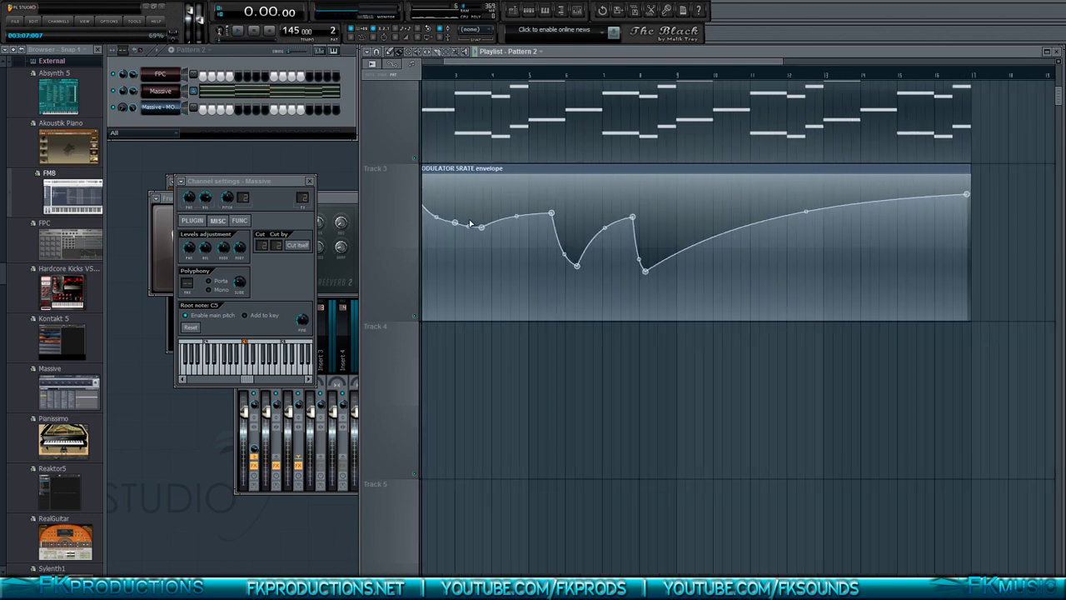
right_click(456, 216)
left_click_drag(458, 218, 457, 221)
left_click_drag(464, 221, 495, 216)
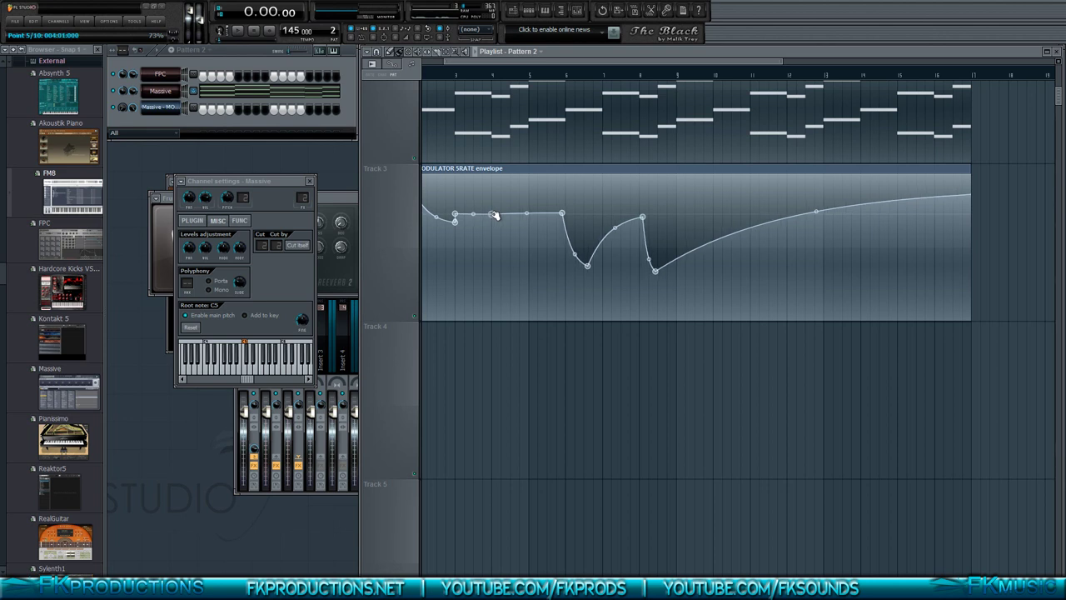
key("space")
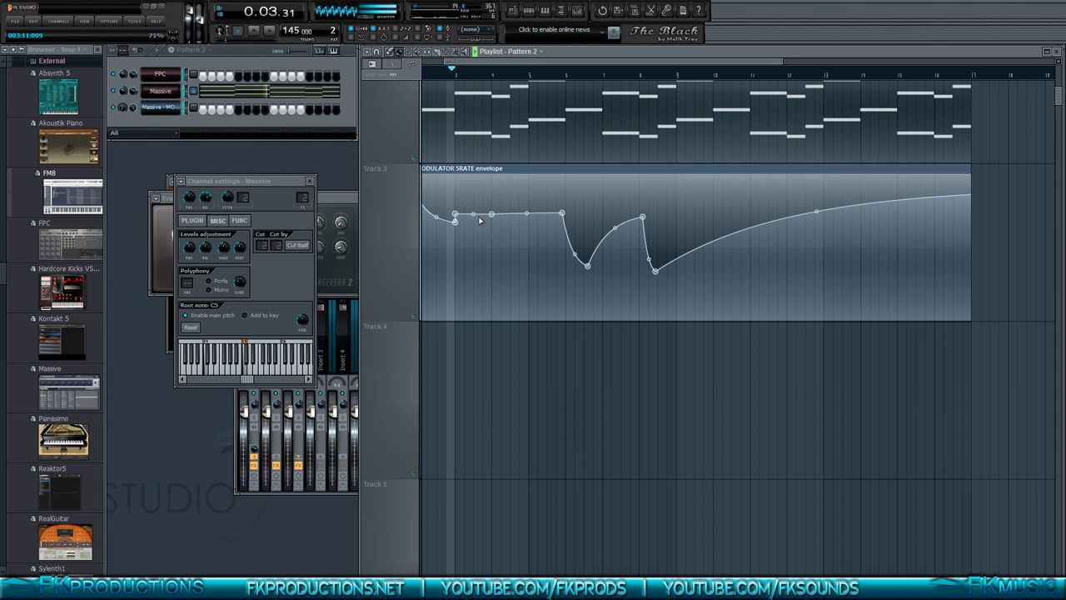
key("space")
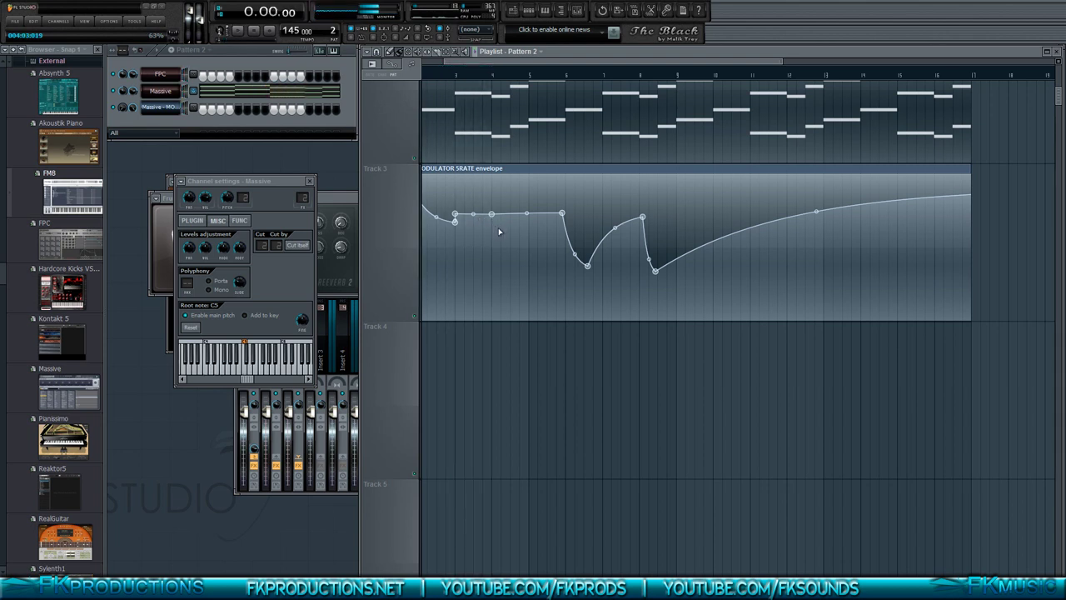
Step: Add a point at bar 4 dropping the envelope to 58% and another on the curve at bar 5, and audition the result
right_click(498, 228)
left_click_drag(498, 228, 491, 236)
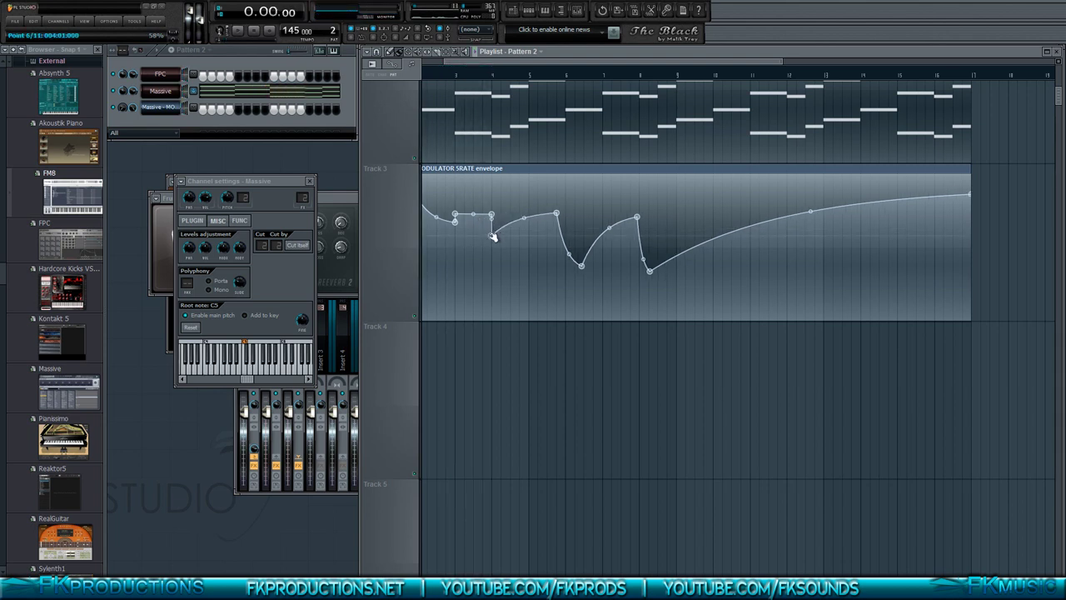
left_click(530, 214)
left_click_drag(532, 215, 510, 220)
key("space")
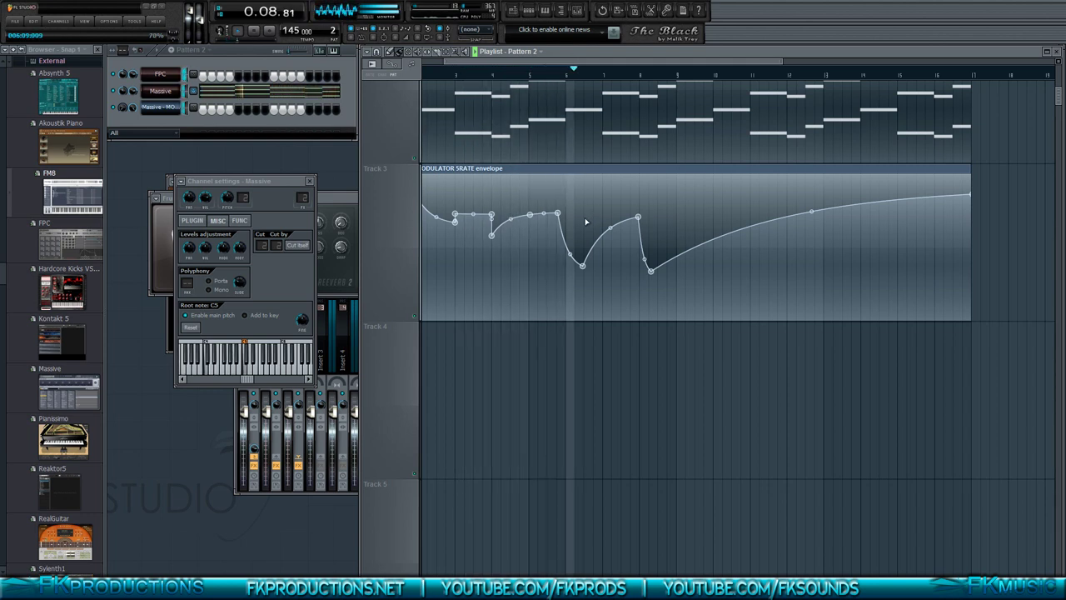
key("space")
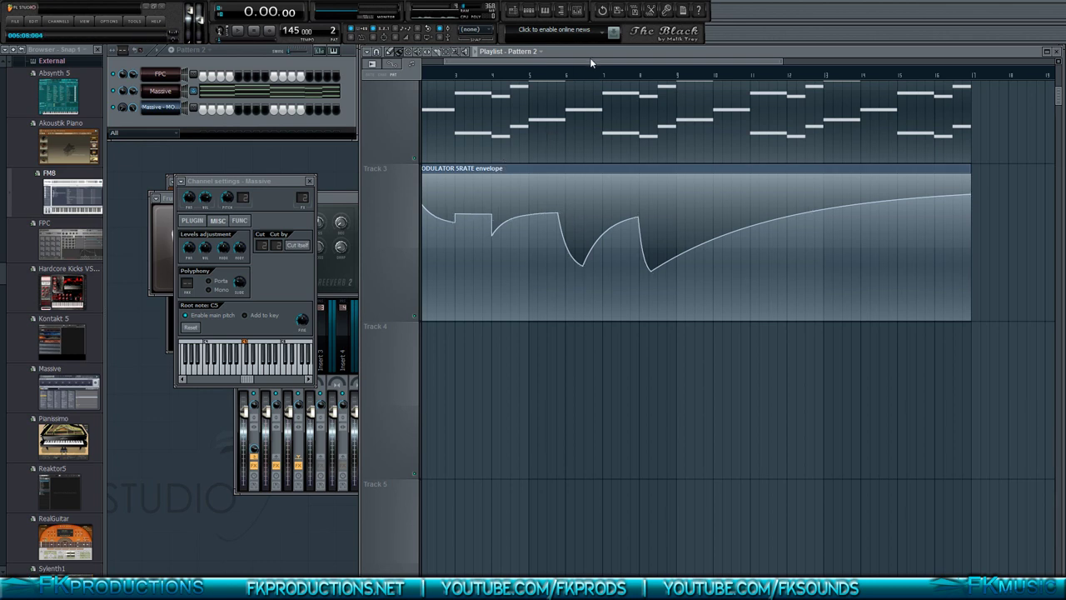
Step: Open the MODULATOR 5RATE automation channel's settings and examine its envelope on Track 3
left_click_drag(590, 57, 468, 65)
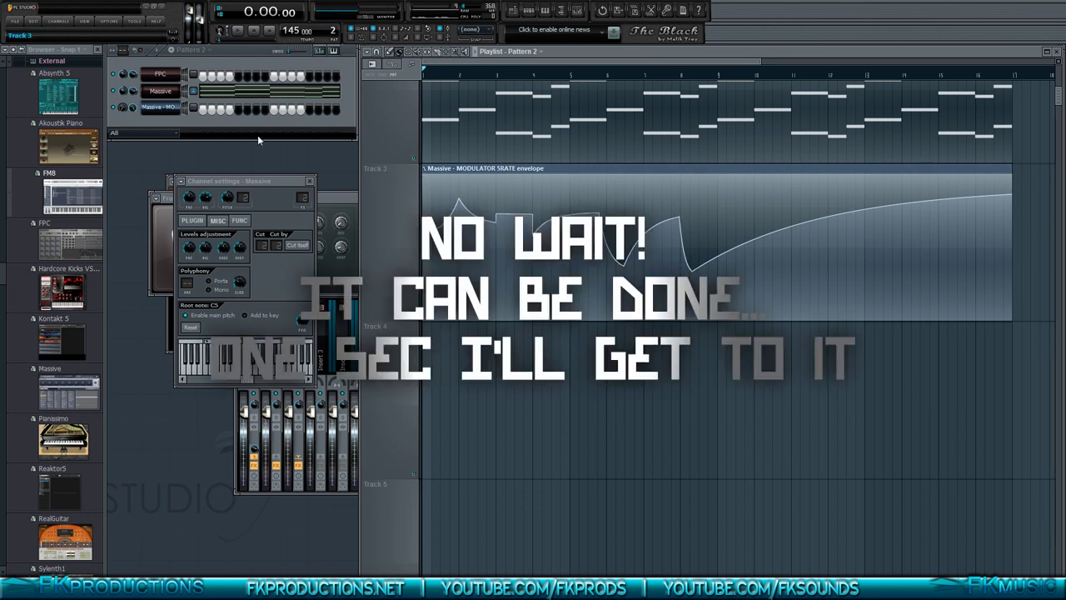
left_click(153, 112)
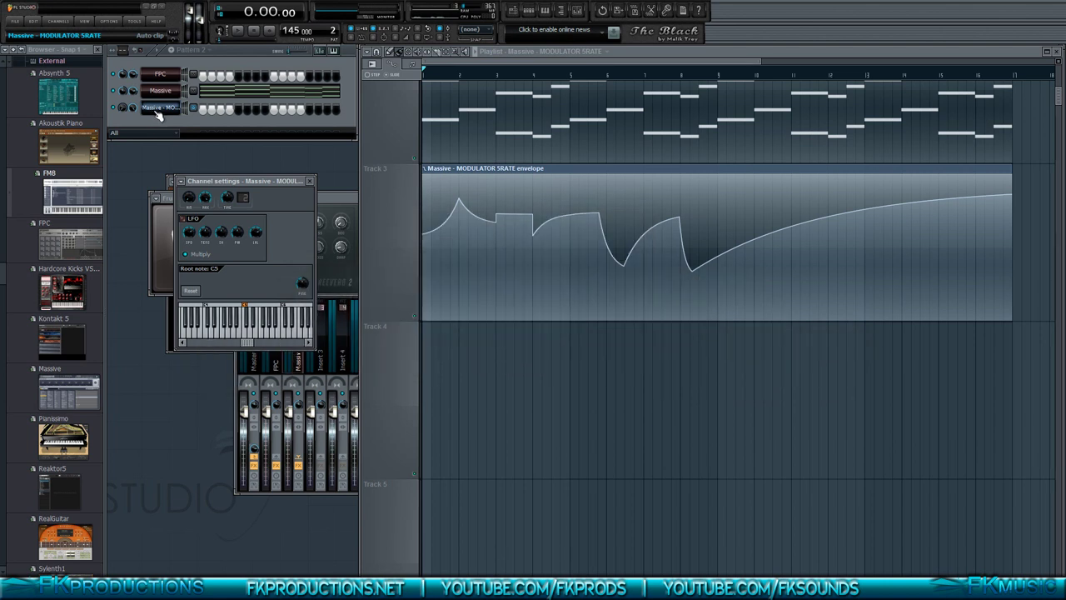
mouse_move(666, 253)
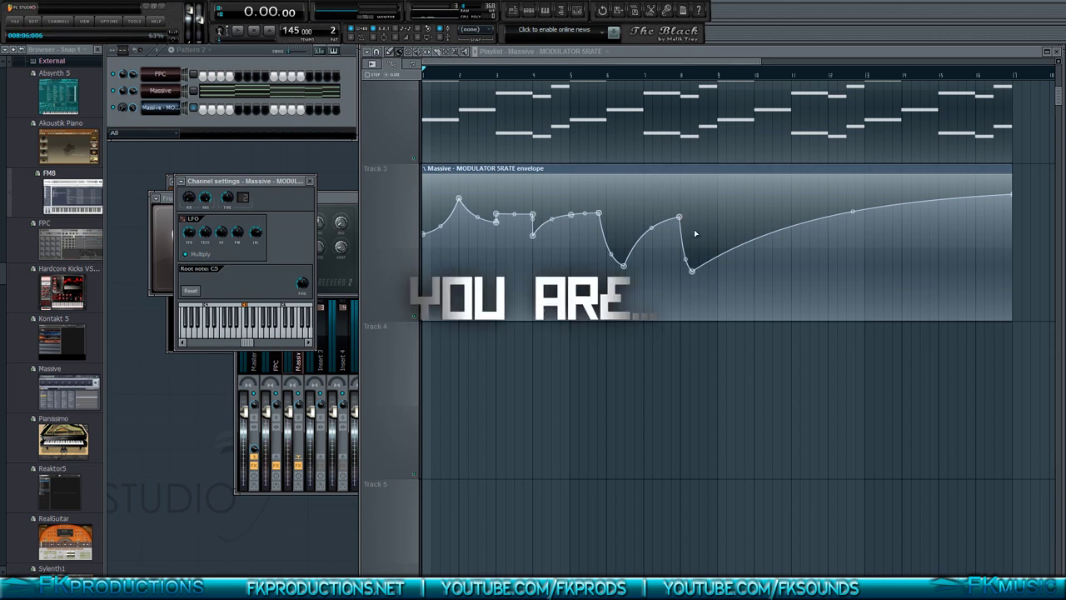
left_click(745, 210)
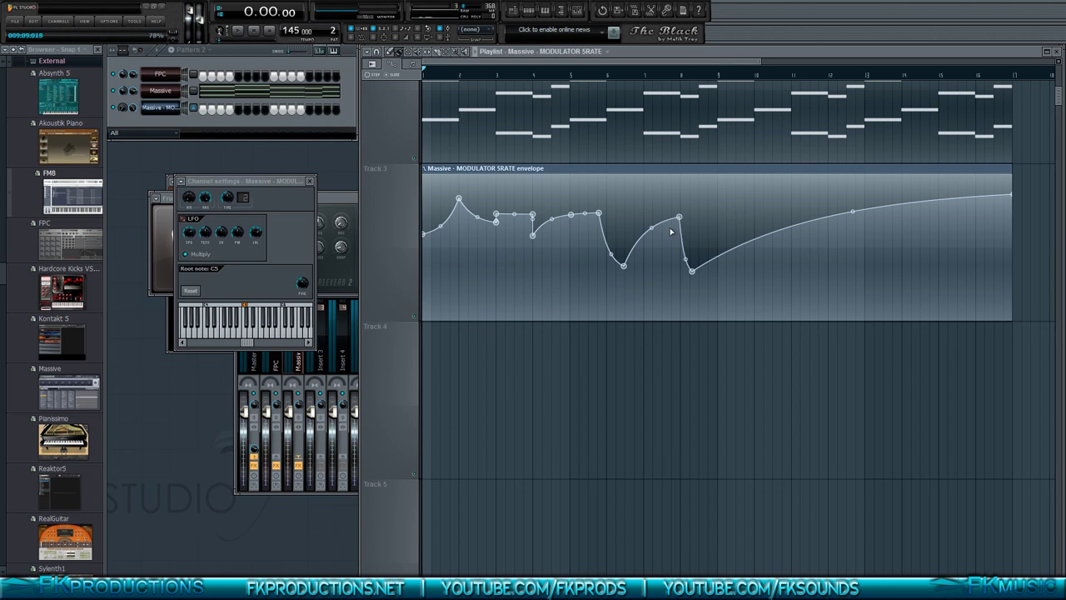
left_click_drag(721, 241, 587, 244)
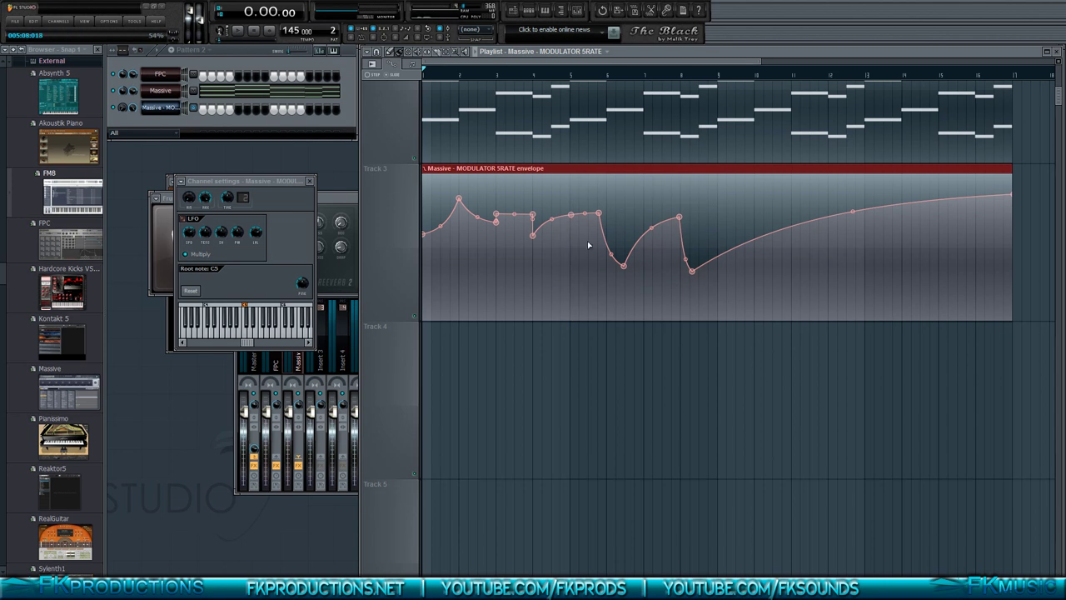
left_click(687, 315)
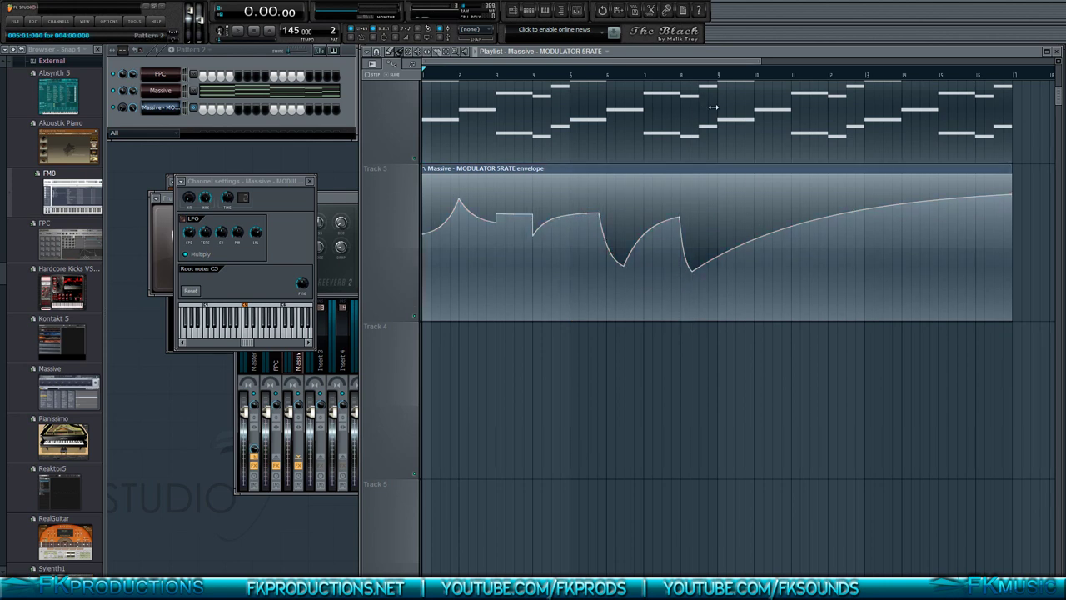
Step: Place a second copy of the MODULATOR 5RATE automation clip on Track 3 starting at bar 17
left_click_drag(757, 61, 855, 61)
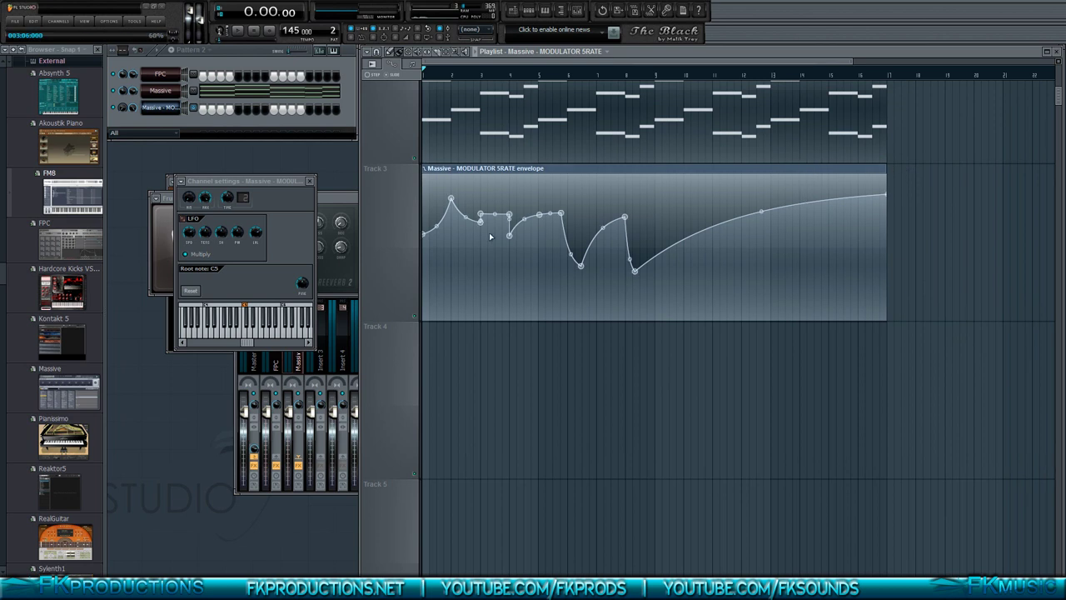
left_click(902, 226)
left_click_drag(954, 172, 941, 168)
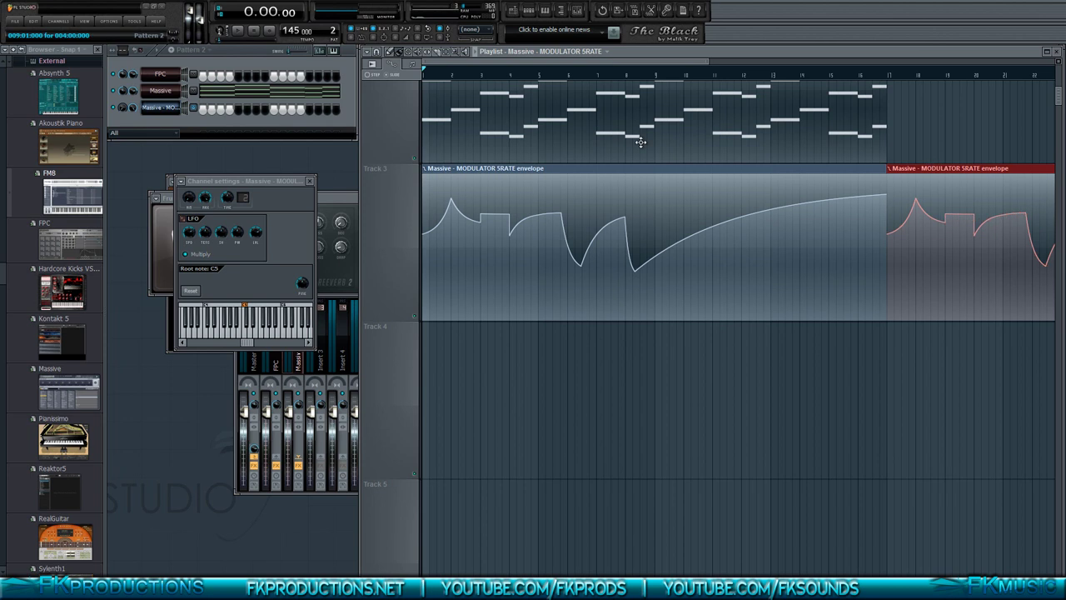
Step: Reopen the Massive instrument window with the plugin page of its channel settings
left_click(162, 91)
left_click(163, 91)
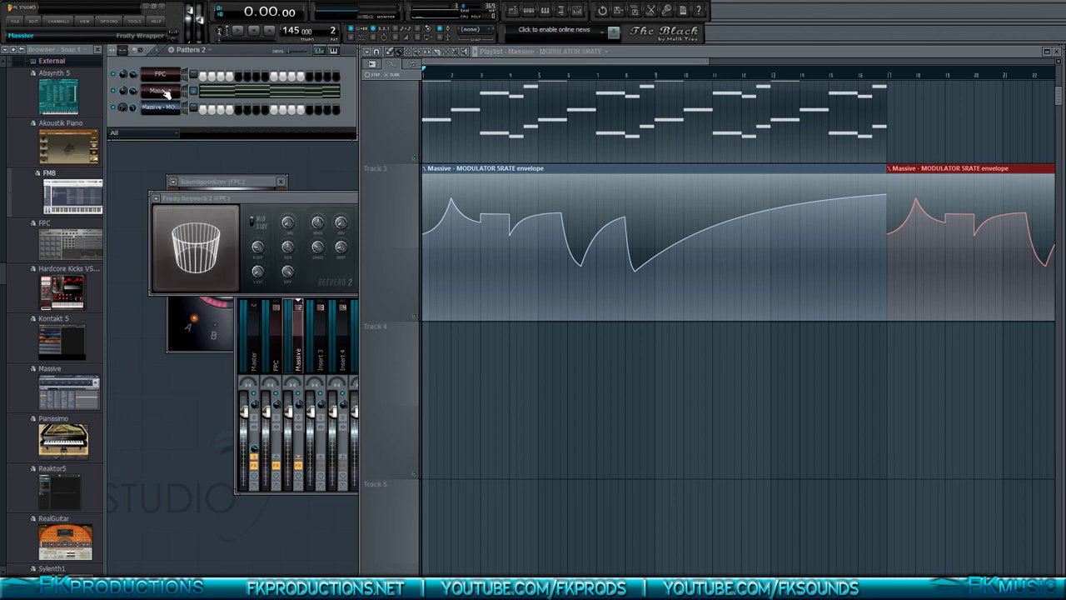
left_click(163, 92)
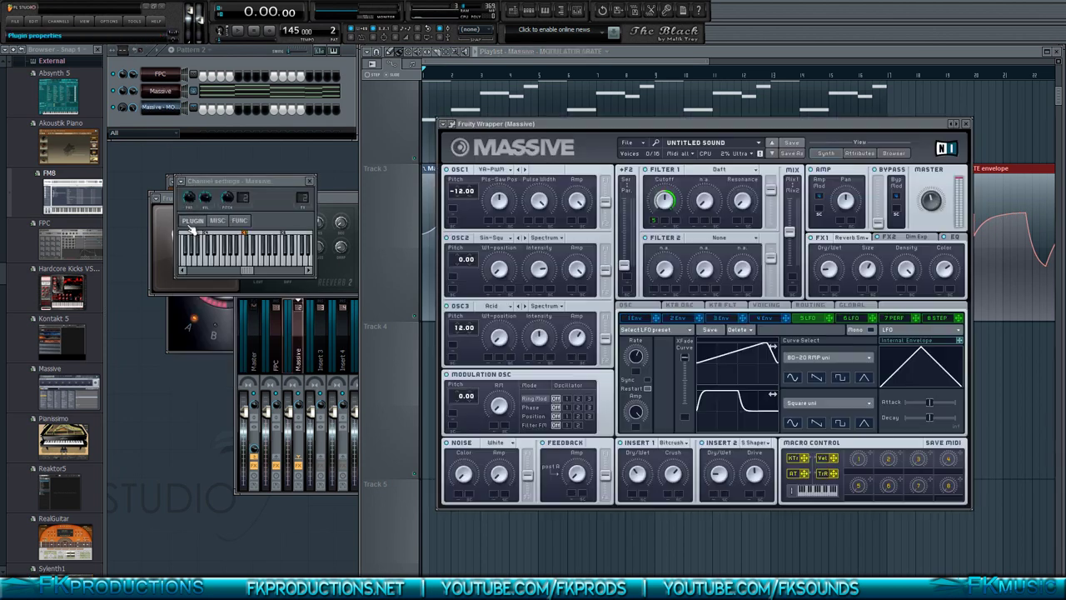
left_click(192, 219)
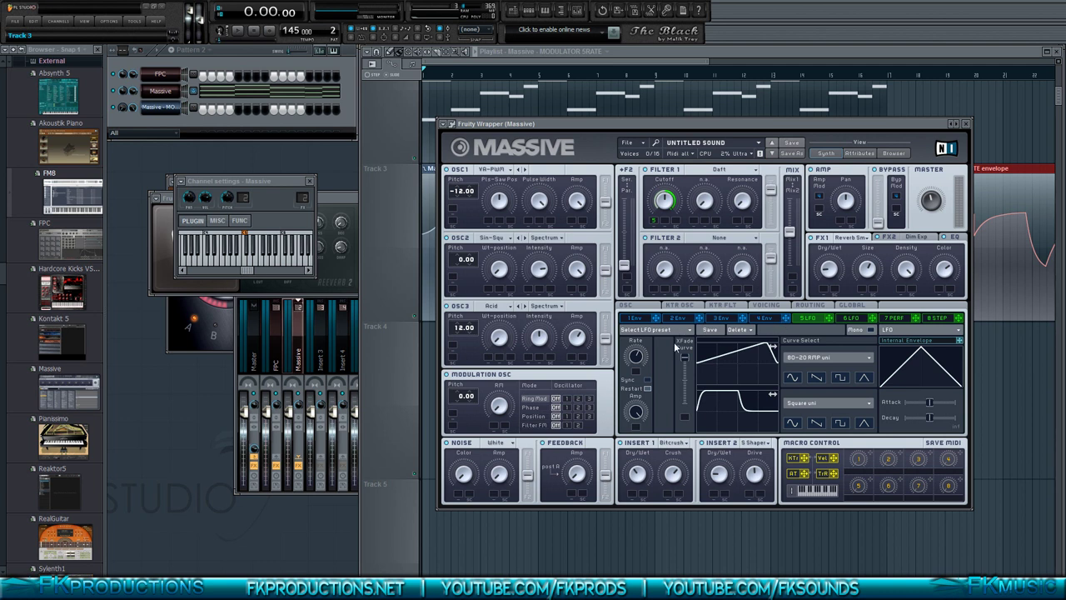
Step: Create another automation clip for Massive's 5 LFO Rate parameter and move the Massive window lower to uncover the playlist
right_click(641, 360)
left_click(634, 358)
right_click(634, 358)
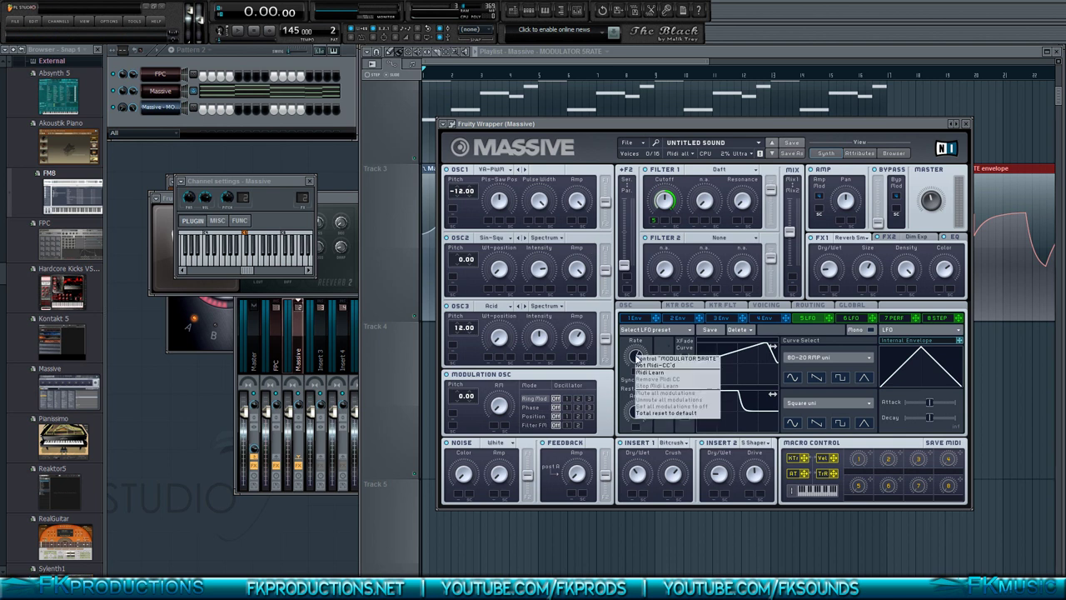
left_click(637, 361)
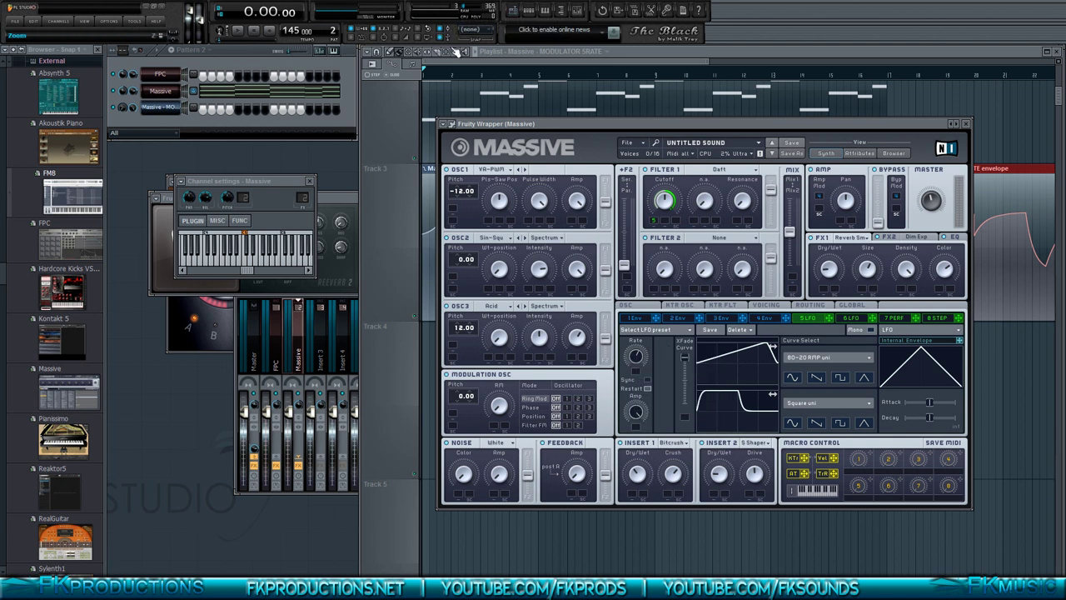
left_click(453, 39)
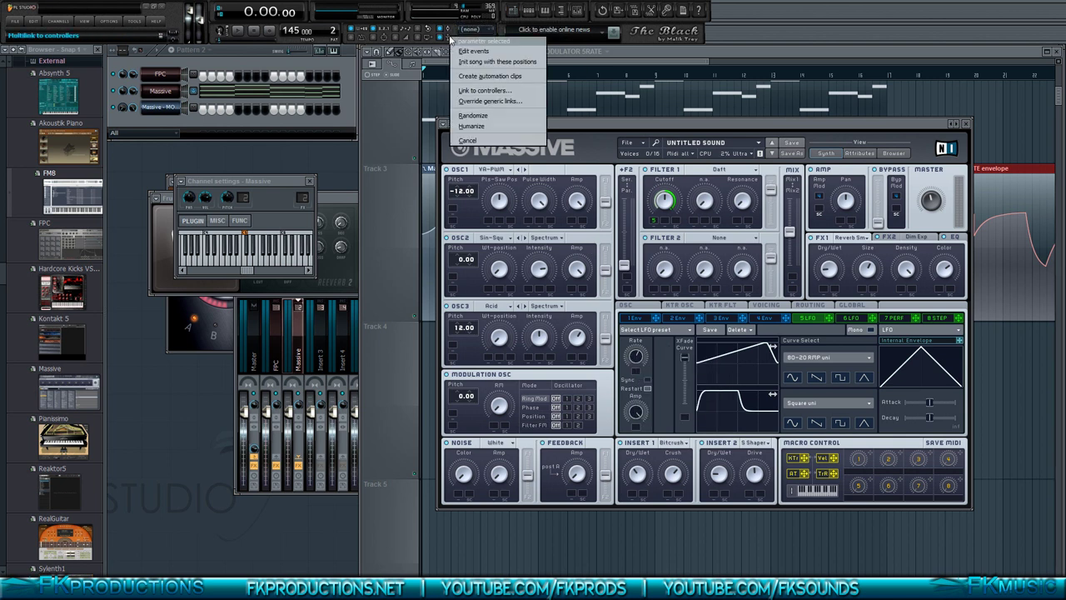
left_click(497, 75)
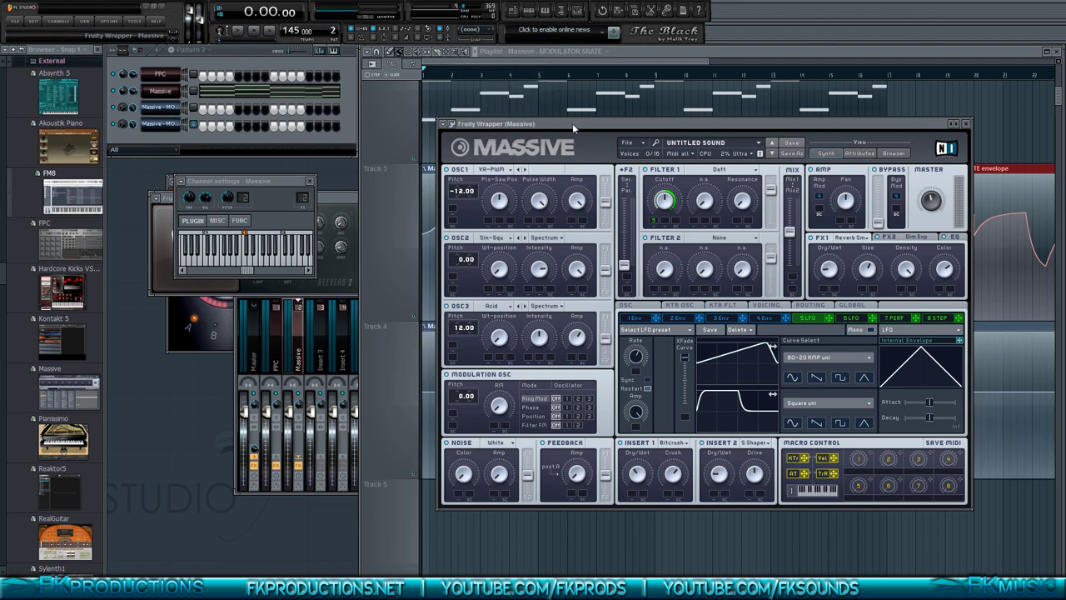
left_click_drag(572, 124, 480, 241)
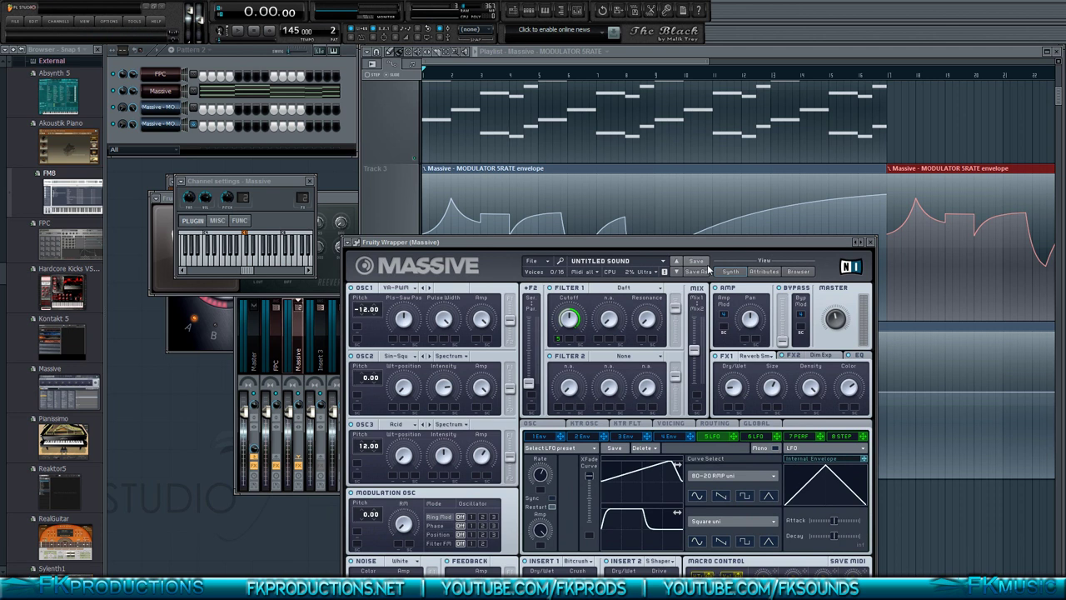
Step: Close the Massive window and delete the second shaped MODULATOR 5RATE automation clip at bar 17 on Track 3
left_click(872, 243)
right_click(941, 169)
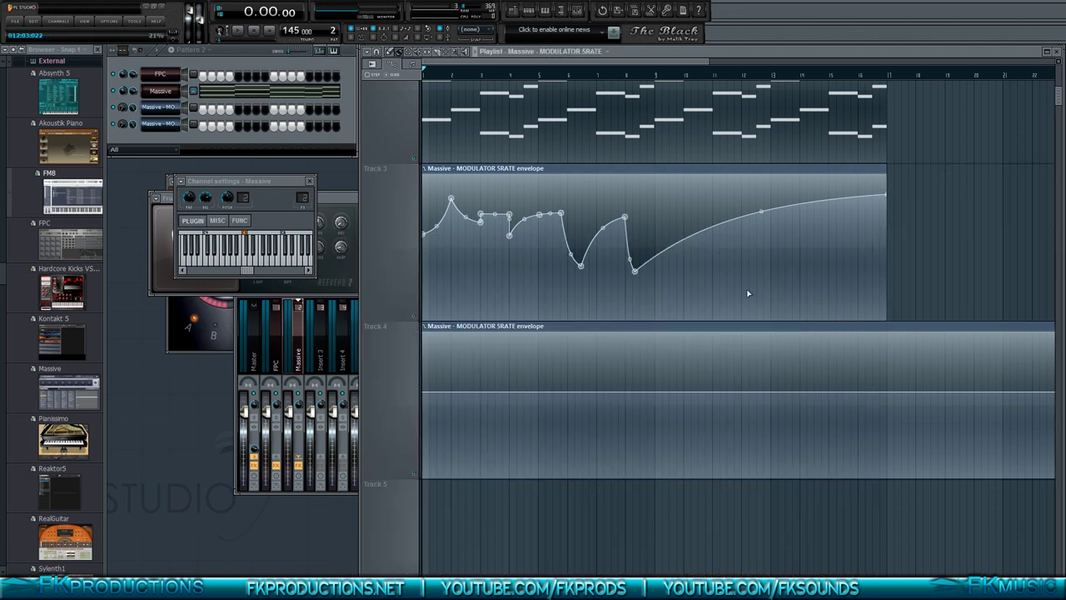
scroll(733, 303, "down", 2)
scroll(731, 299, "down", 3)
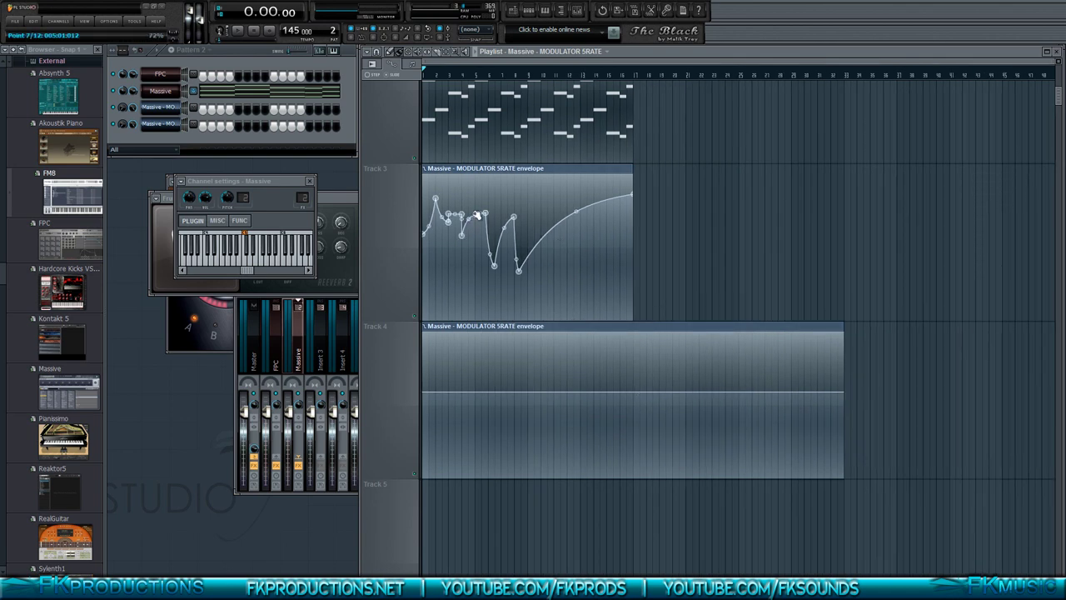
scroll(469, 201, "up", 2)
scroll(468, 199, "down", 2)
Step: Play the arrangement briefly, then swap the automation clips so the flat one starts Track 3 and the shaped one starts Track 4
key("space")
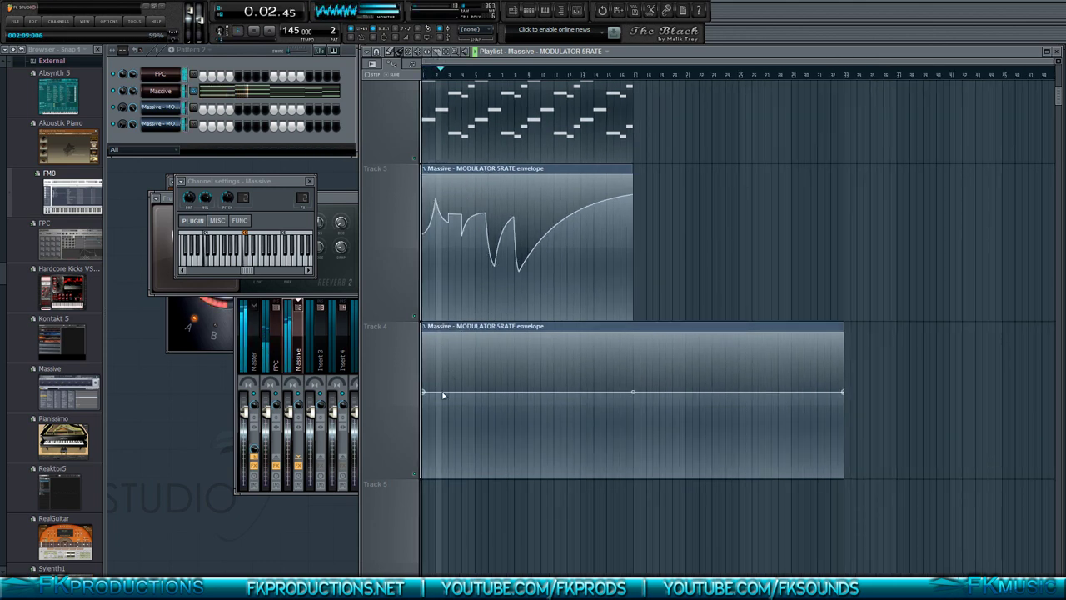
key("space")
left_click_drag(448, 324, 728, 325)
left_click_drag(460, 303, 454, 338)
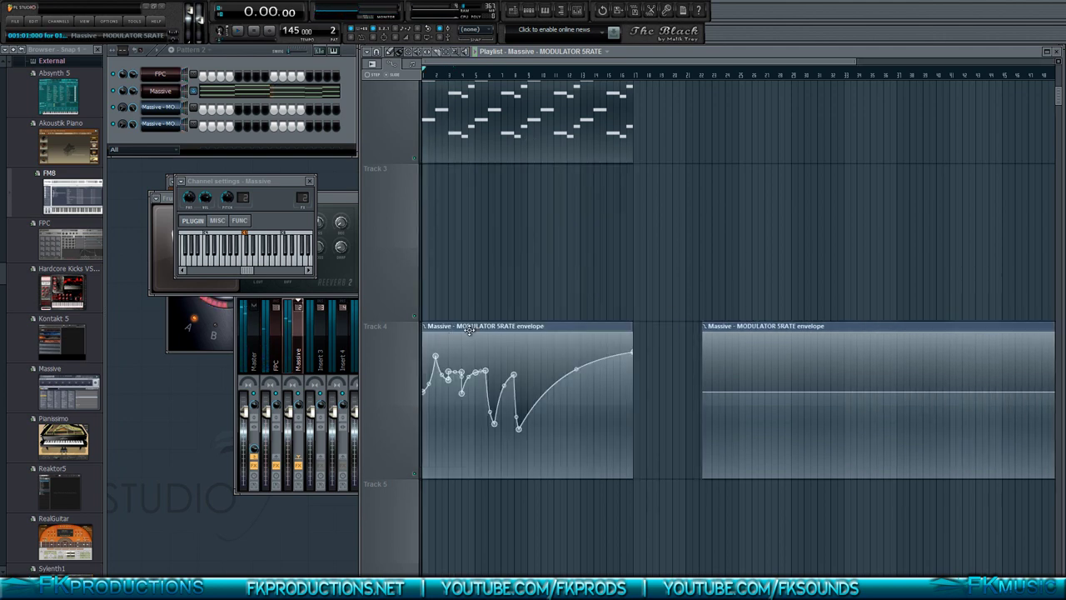
left_click_drag(741, 338, 461, 337)
key("ctrl+z")
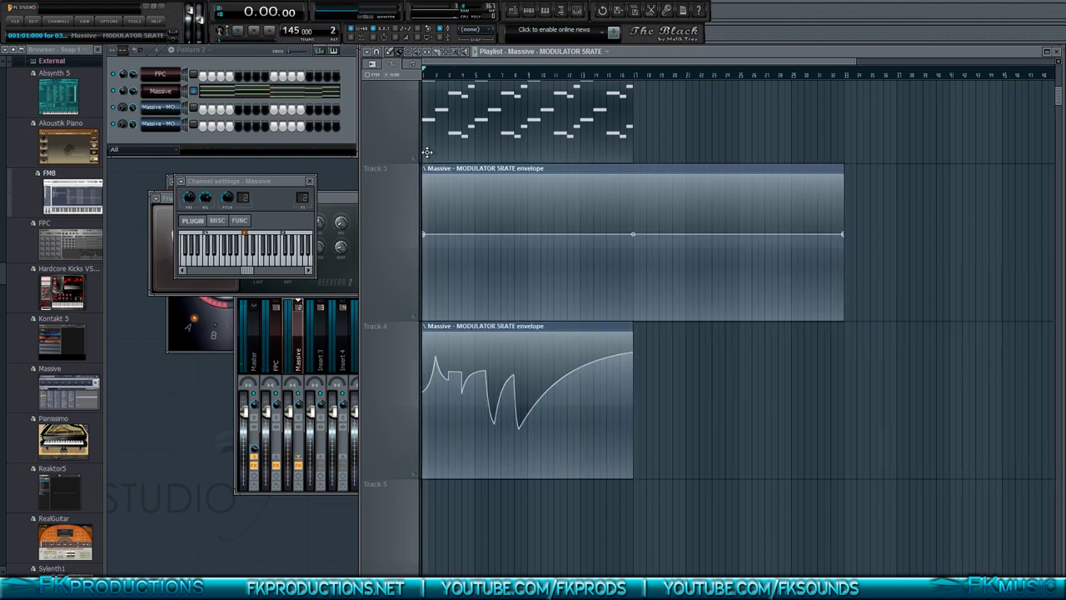
Step: Move the shaped clip further along Track 4 and add a raised point near bar 2 to the flat clip during playback
key("space")
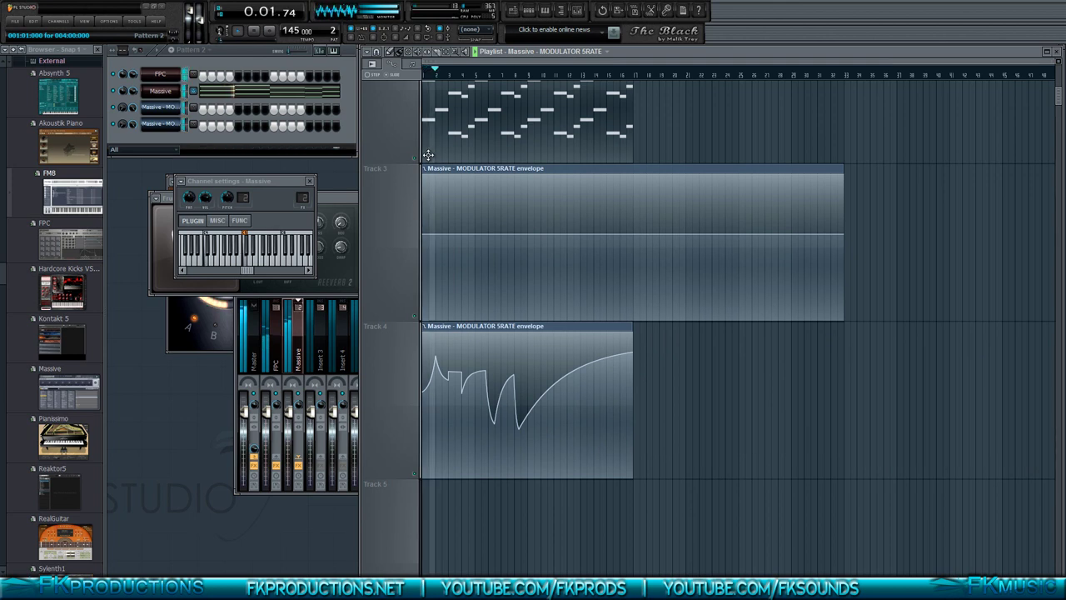
key("space")
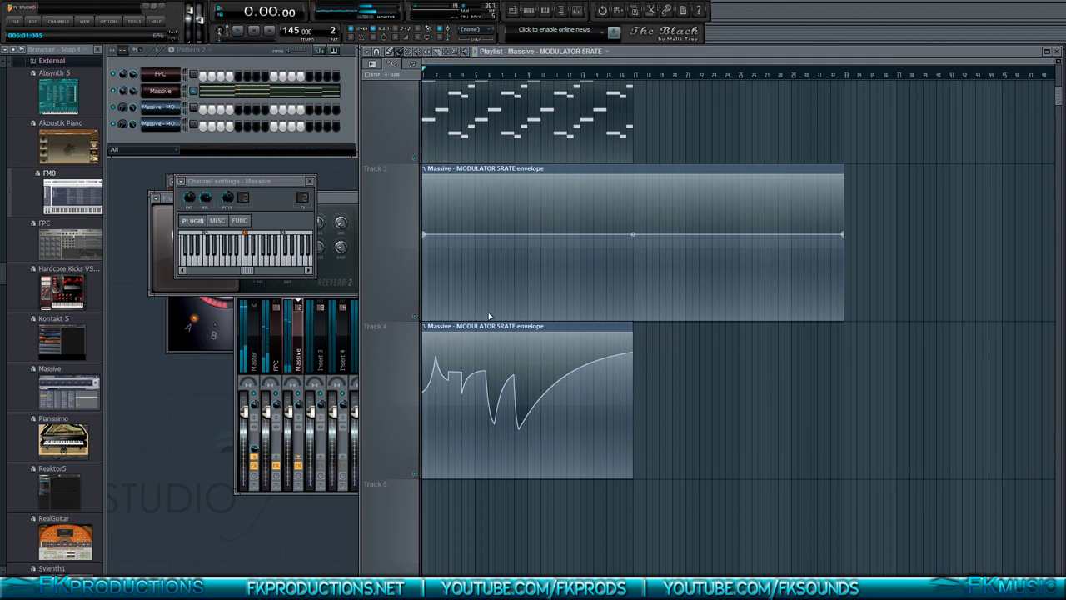
left_click_drag(489, 356, 835, 356)
key("space")
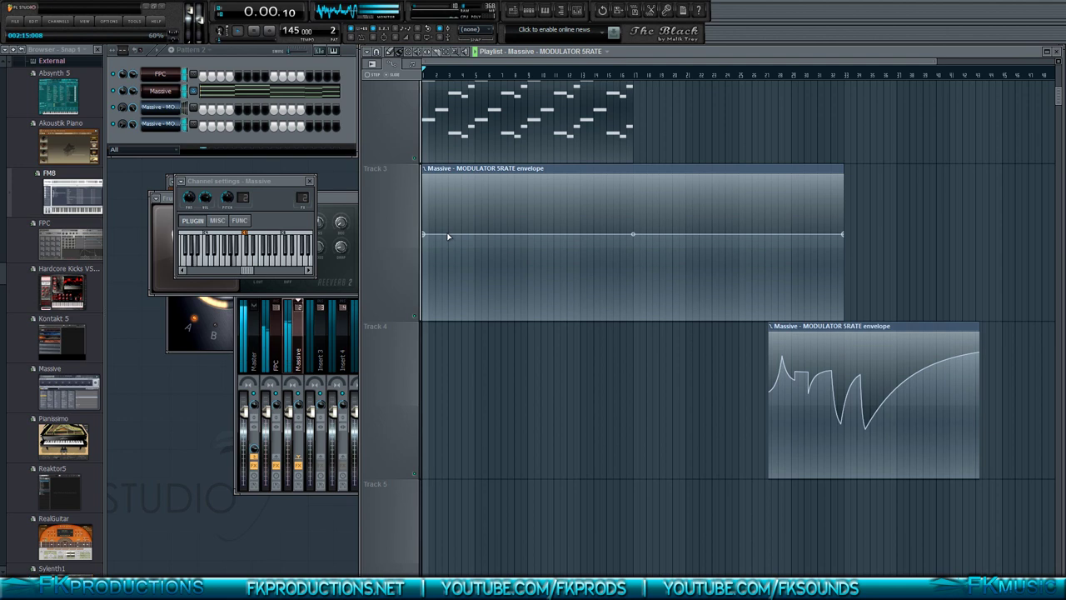
left_click_drag(440, 234, 444, 210)
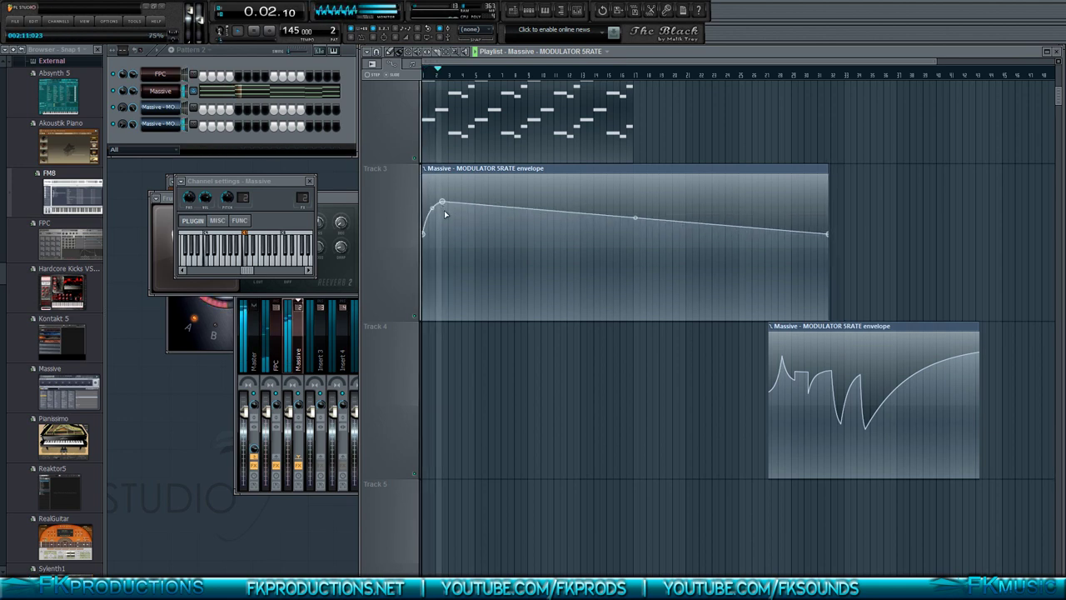
key("space")
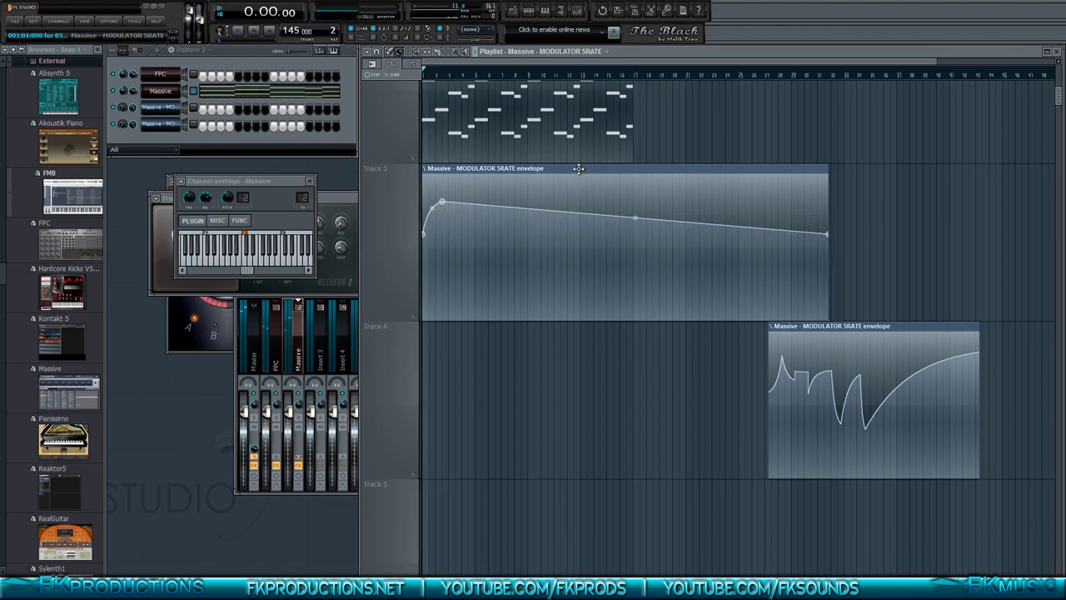
Step: Move the edited flat clip to about bar 24 on Track 3 and return the shaped clip to bar 1 there
left_click_drag(581, 190, 886, 191)
left_click_drag(893, 334, 405, 317)
left_click_drag(395, 196, 397, 193)
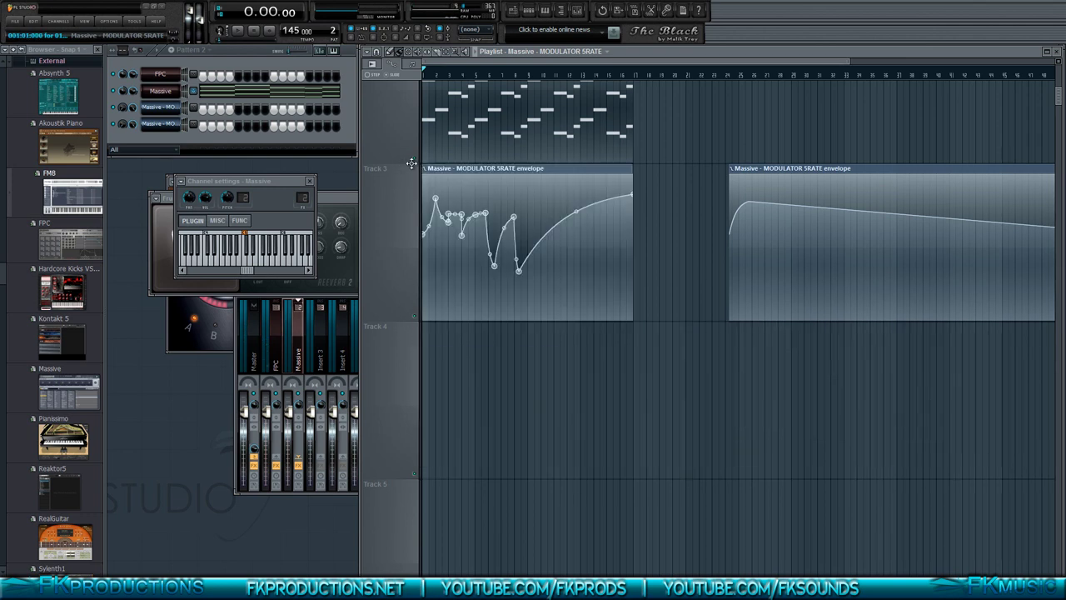
scroll(426, 233, "up", 5)
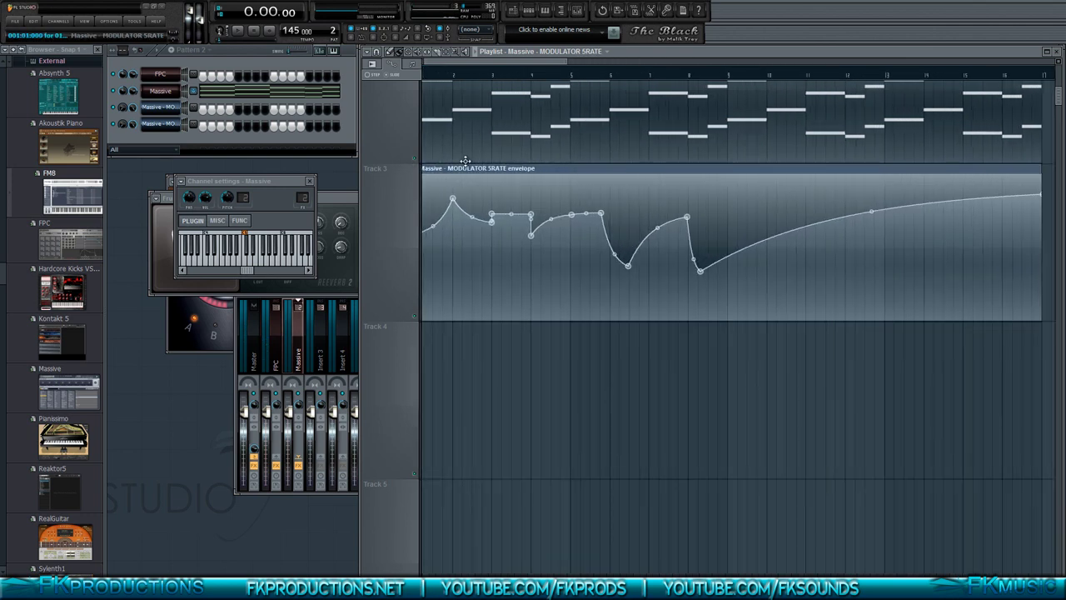
Step: Add an envelope point between bars 2 and 3 that levels the curve up to bar 3, and play the result
key("space")
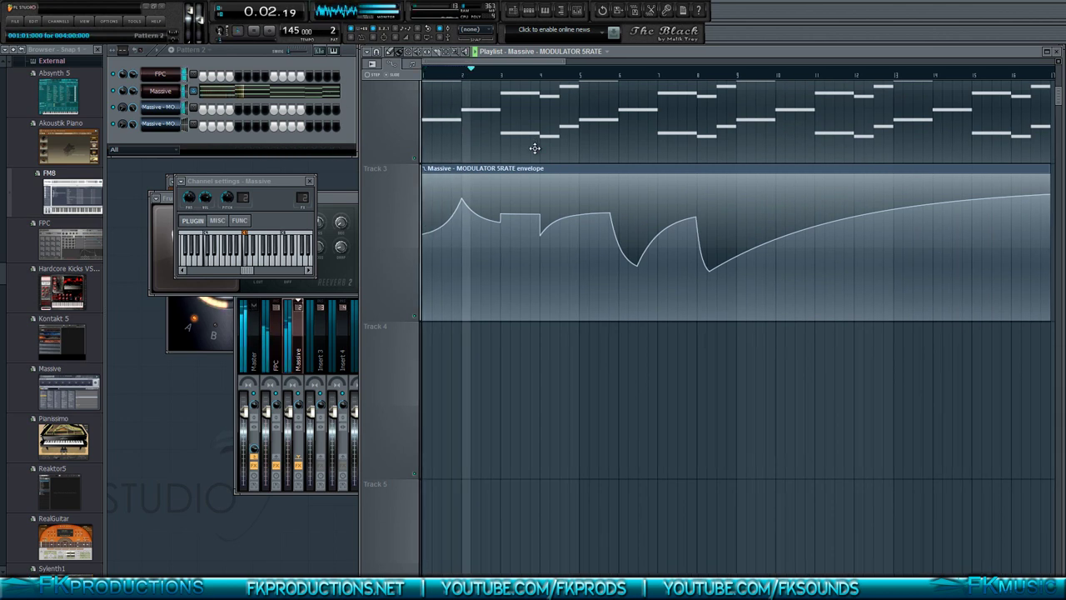
mouse_move(481, 225)
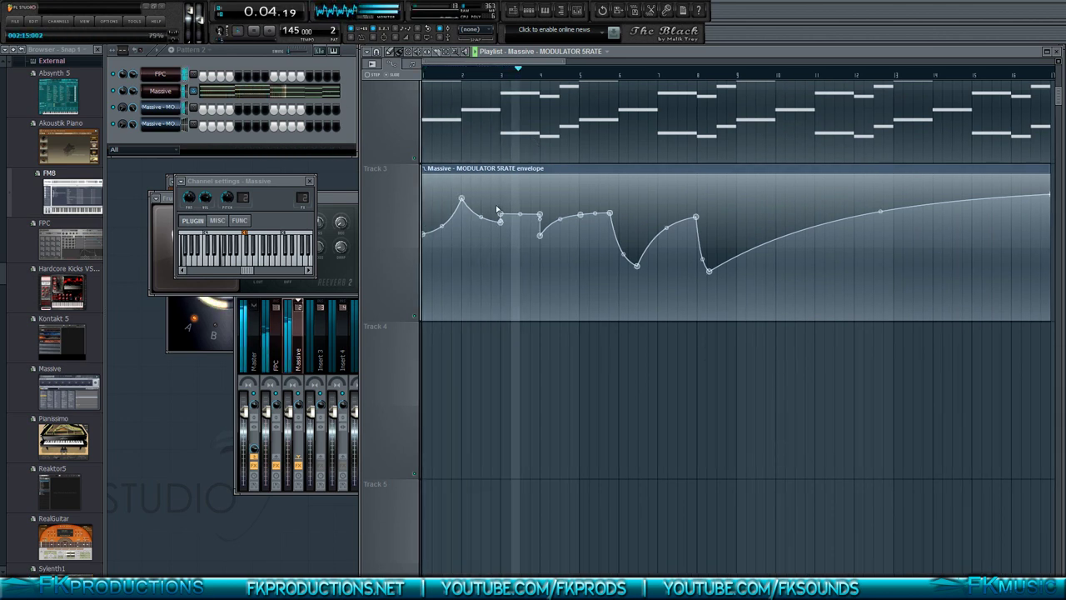
key("space")
key("space")
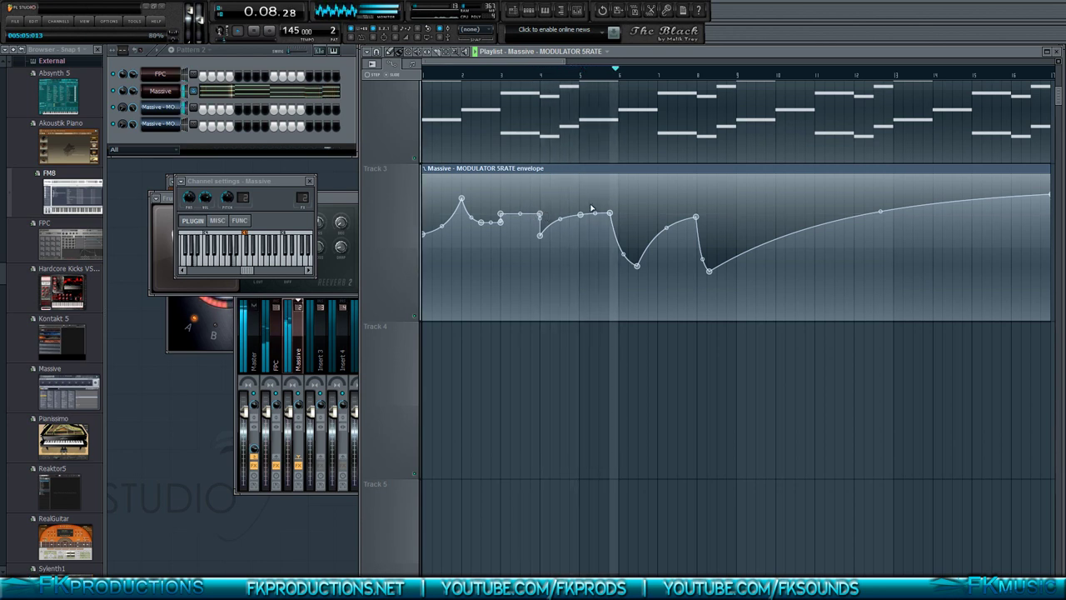
key("space")
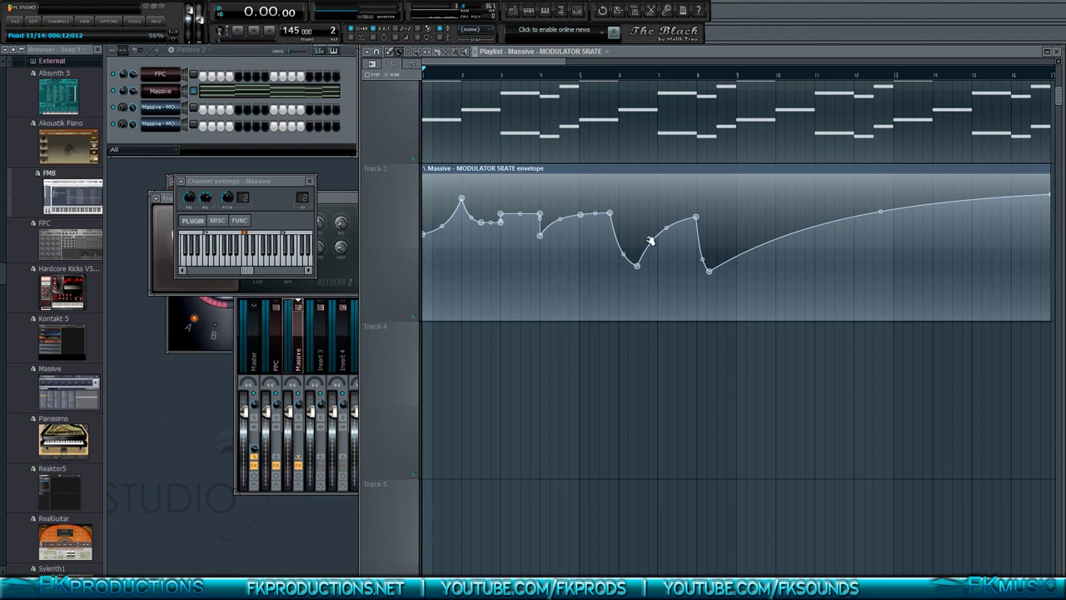
Step: Add a point directly above the dip after bar 6 for an abrupt rise, and play from between bars 4 and 5
left_click_drag(647, 242, 636, 225)
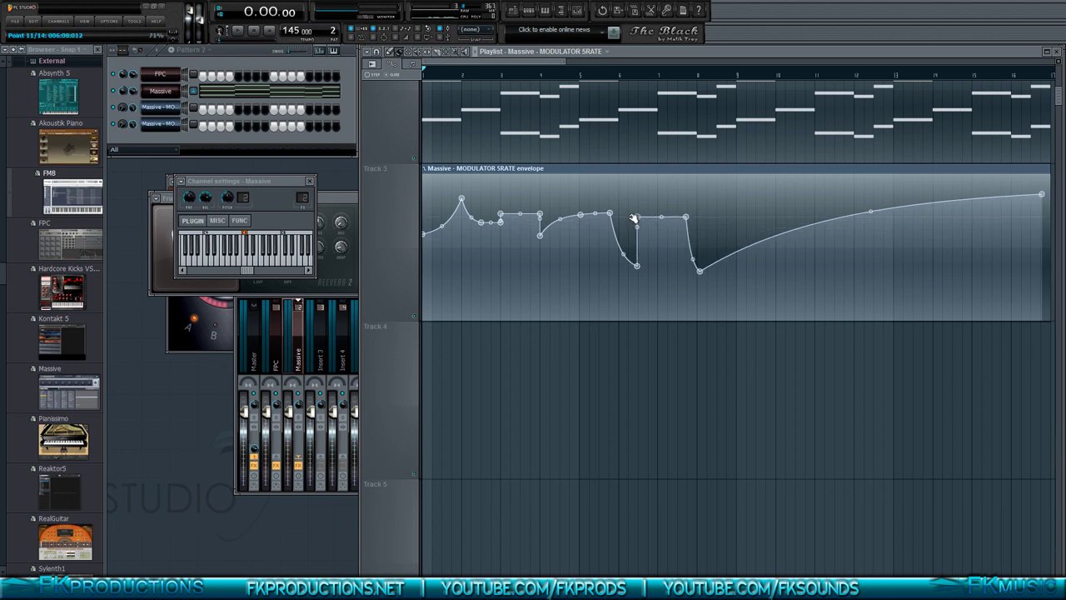
key("space")
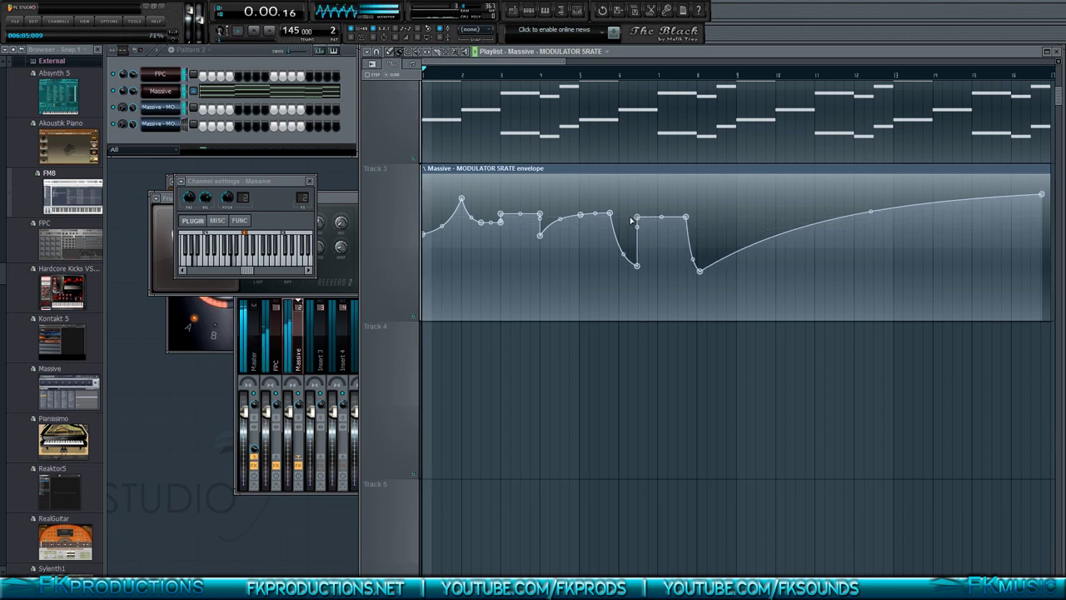
left_click(570, 75)
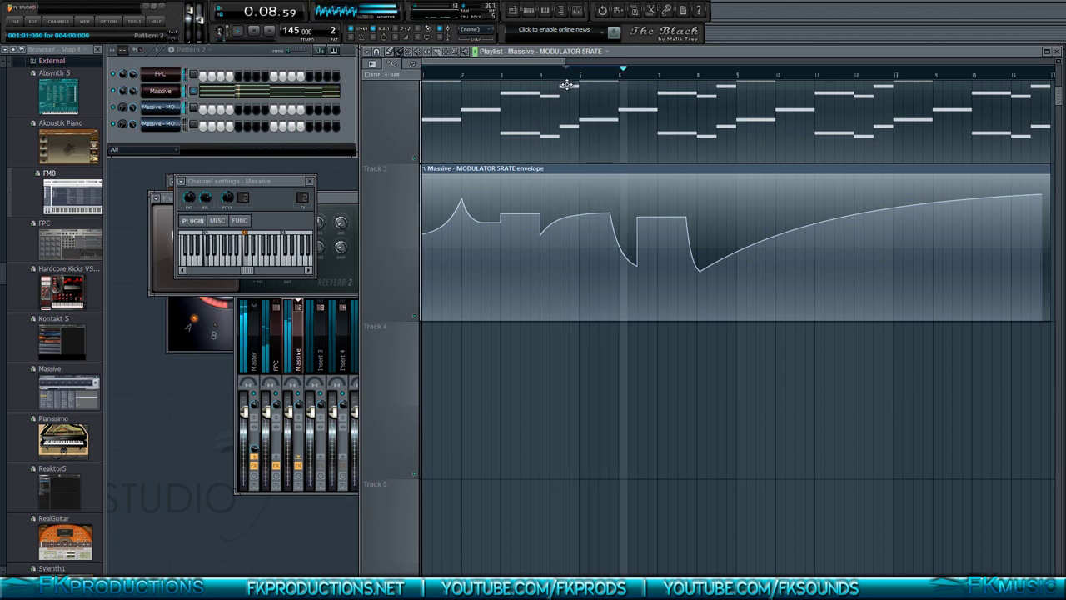
key("space")
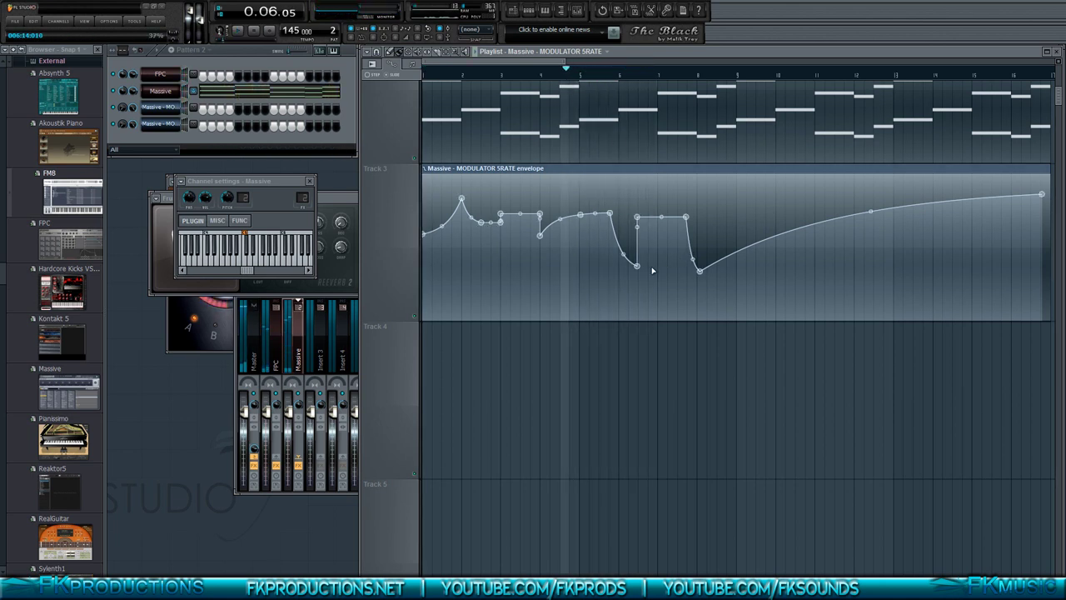
Step: Shift the envelope's drop so it begins at bar 6 and reaches its lowest point at bar 7
left_click_drag(641, 269, 662, 268)
key("space")
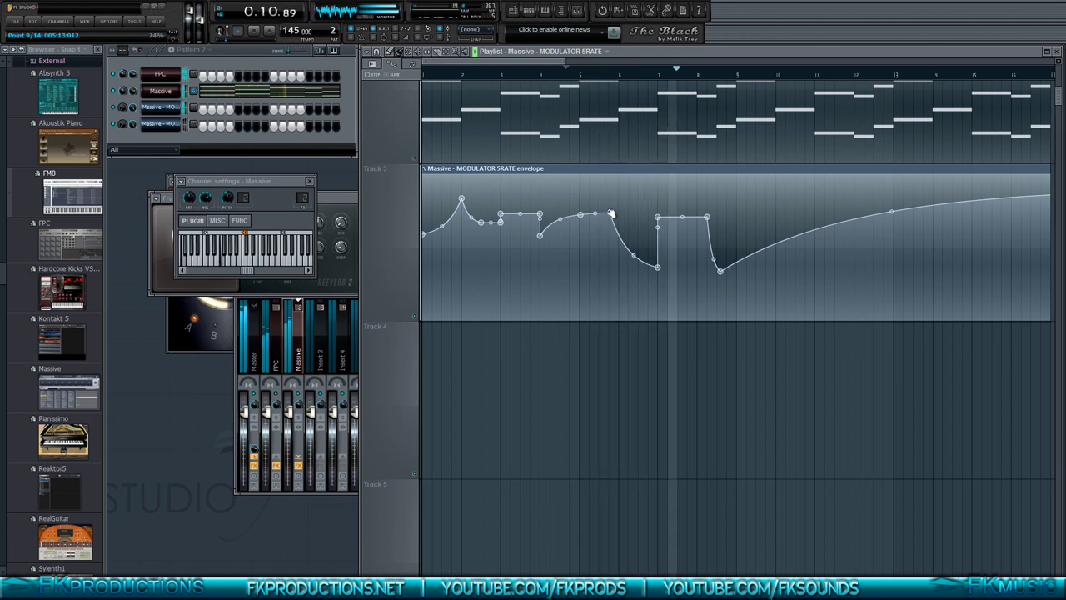
key("space")
left_click_drag(611, 215, 622, 215)
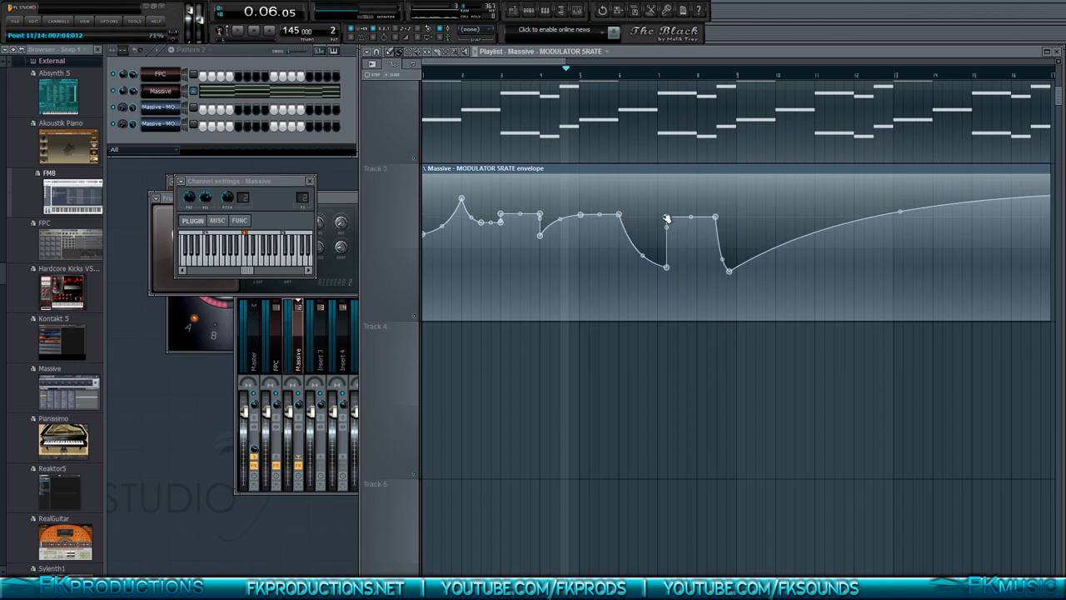
left_click_drag(667, 267, 659, 268)
Step: Raise the plateau after bar 7 slightly, level it and end it at bar 8 while playing the arrangement
key("space")
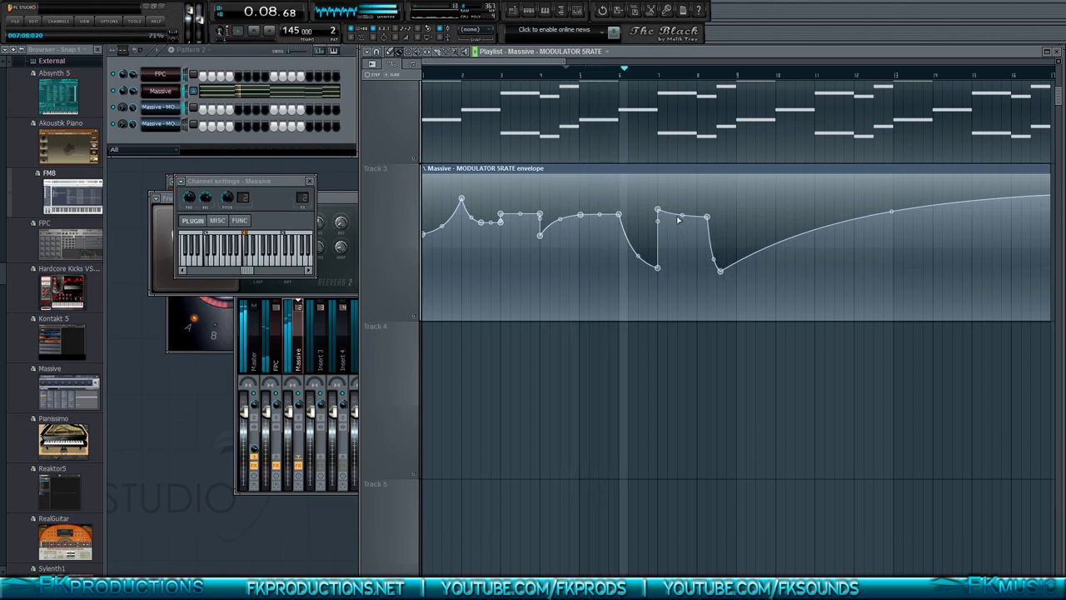
left_click_drag(708, 217, 711, 210)
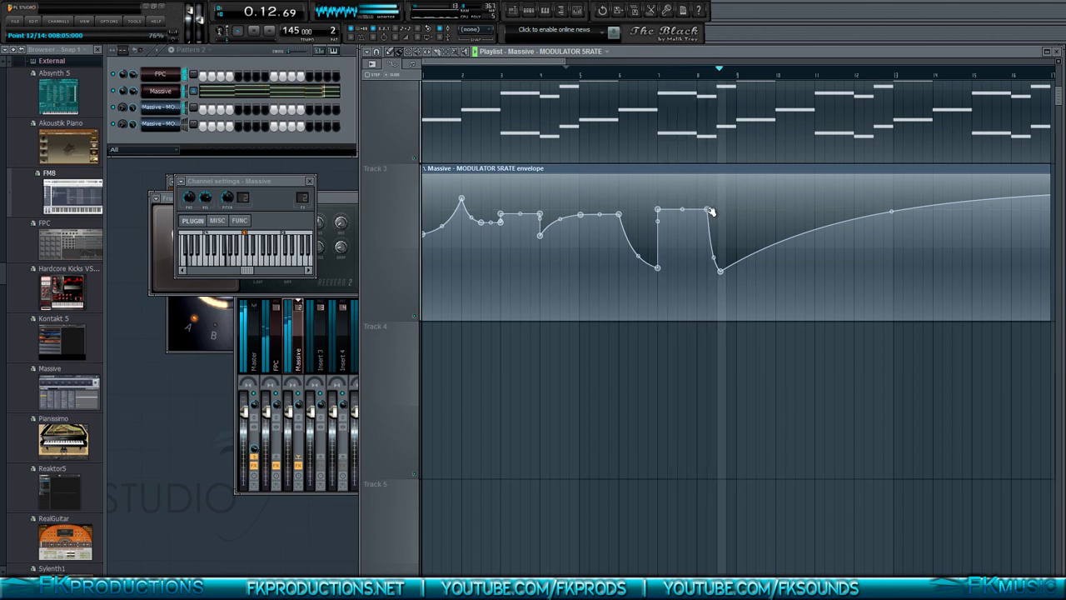
left_click_drag(710, 209, 699, 210)
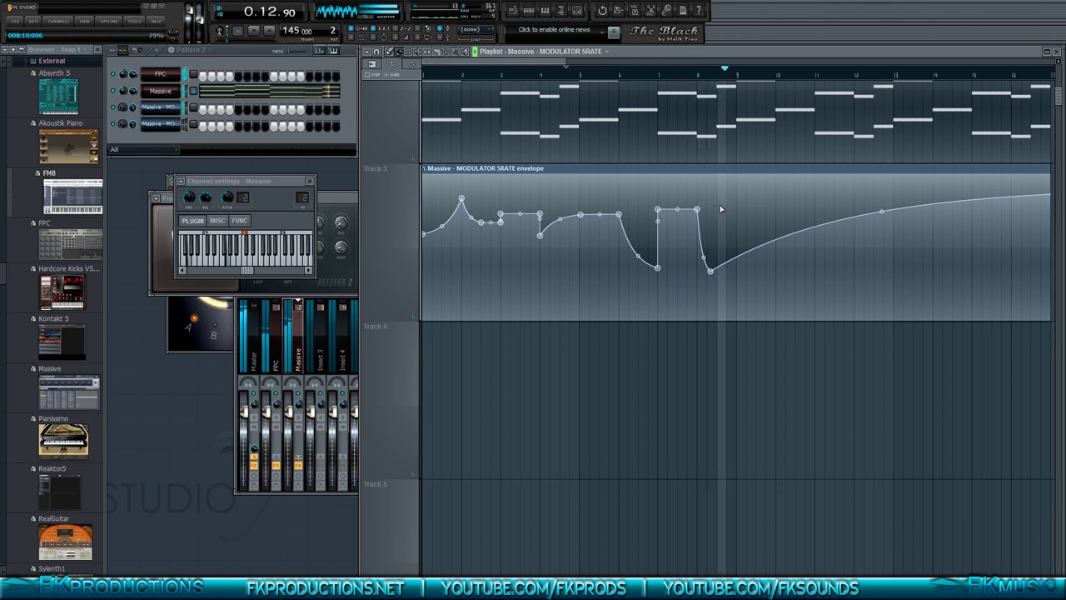
key("space")
Step: Add an envelope point at bar 9 on the rising curve and listen to the passage
right_click(734, 228)
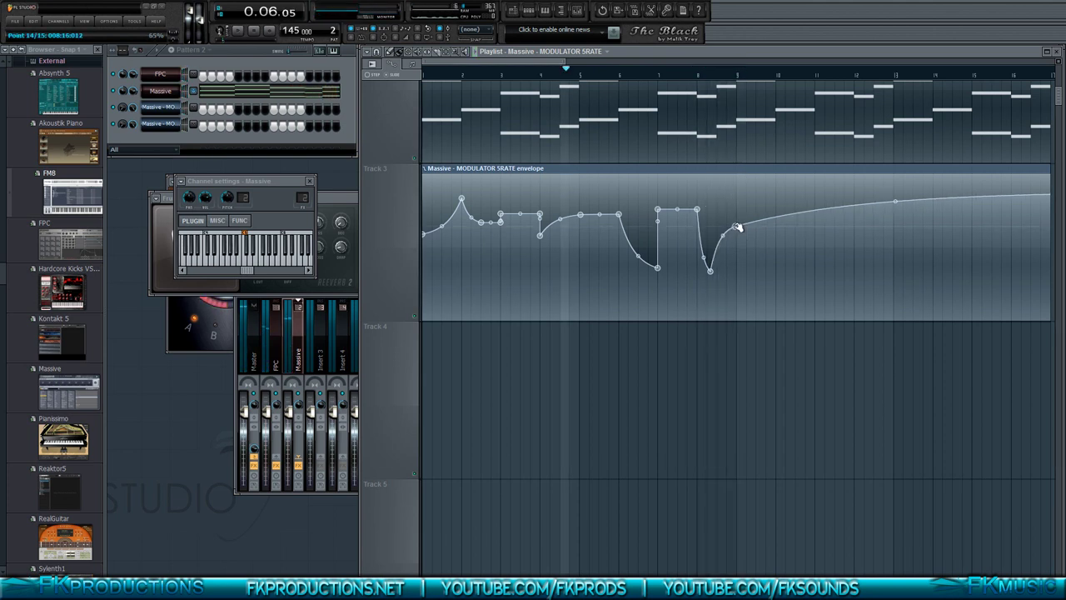
key("space")
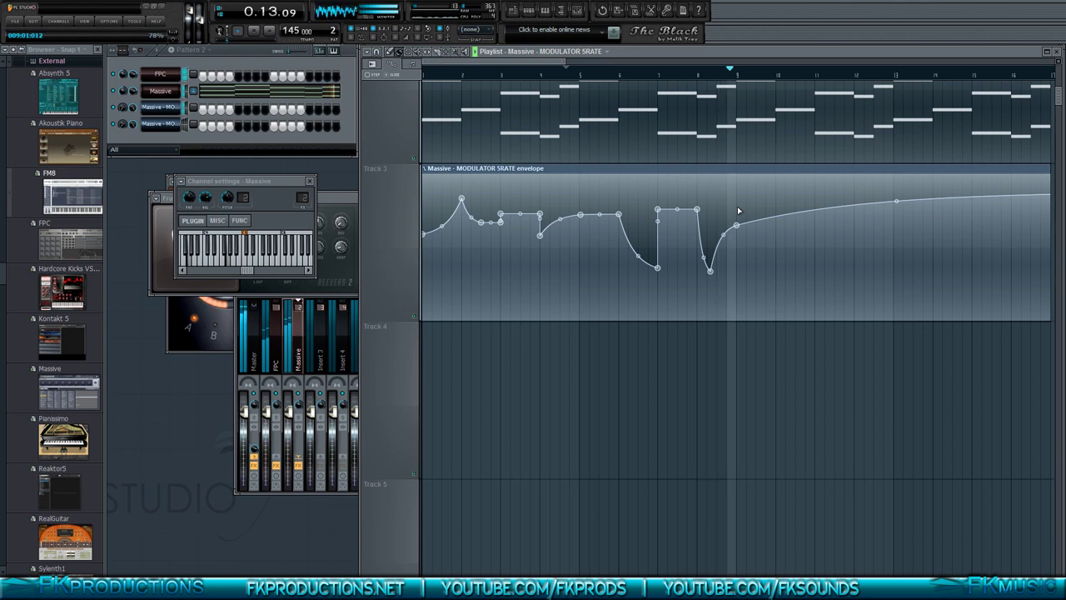
key("space")
Step: Shorten the shaped automation clip on Track 3 so it ends at bar 9
scroll(842, 204, "down", 1)
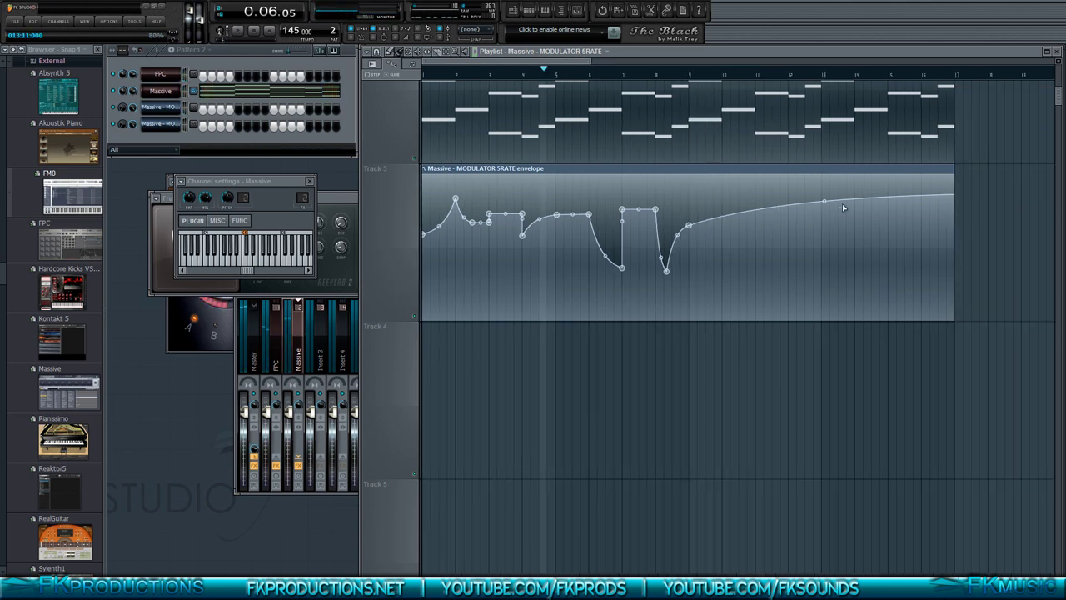
left_click_drag(953, 171, 691, 189)
scroll(688, 193, "up", 2)
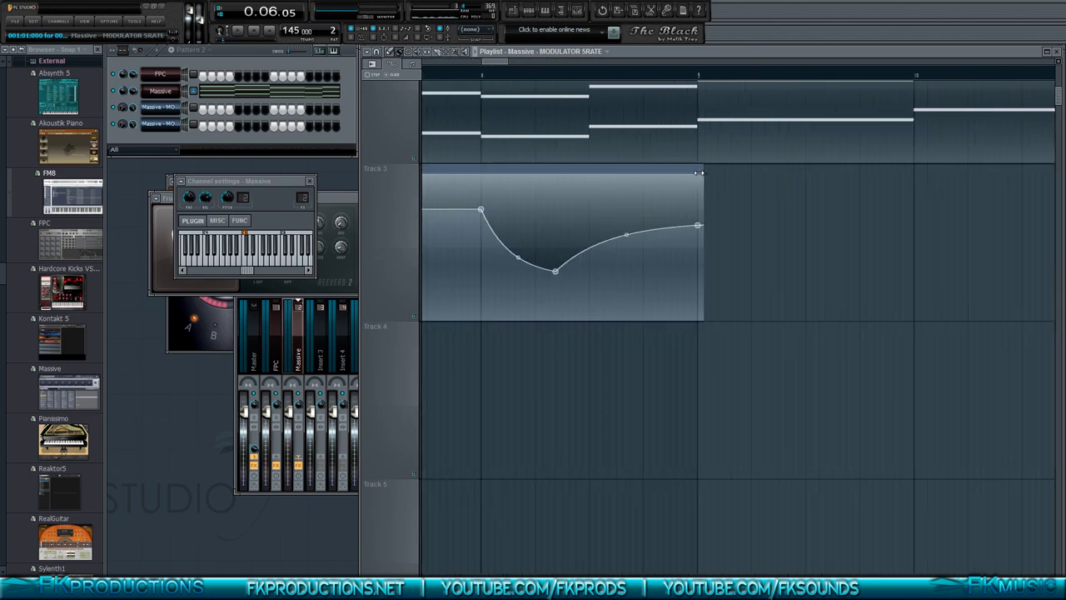
scroll(696, 177, "down", 3)
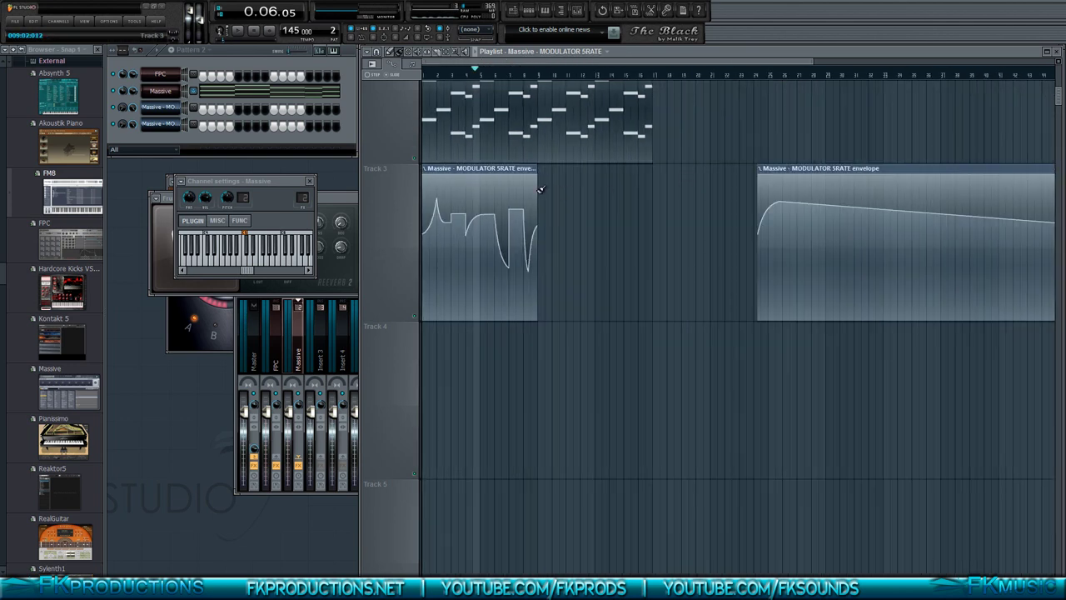
Step: Place a copy of the shortened automation clip on Track 3 starting at bar 9
left_click(552, 174)
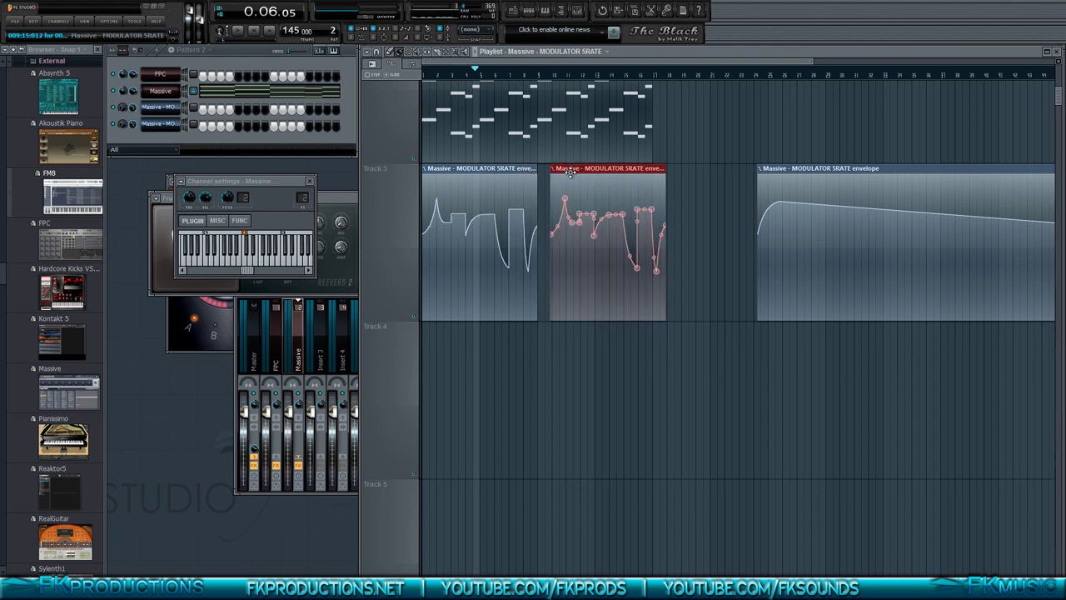
left_click_drag(569, 171, 558, 173)
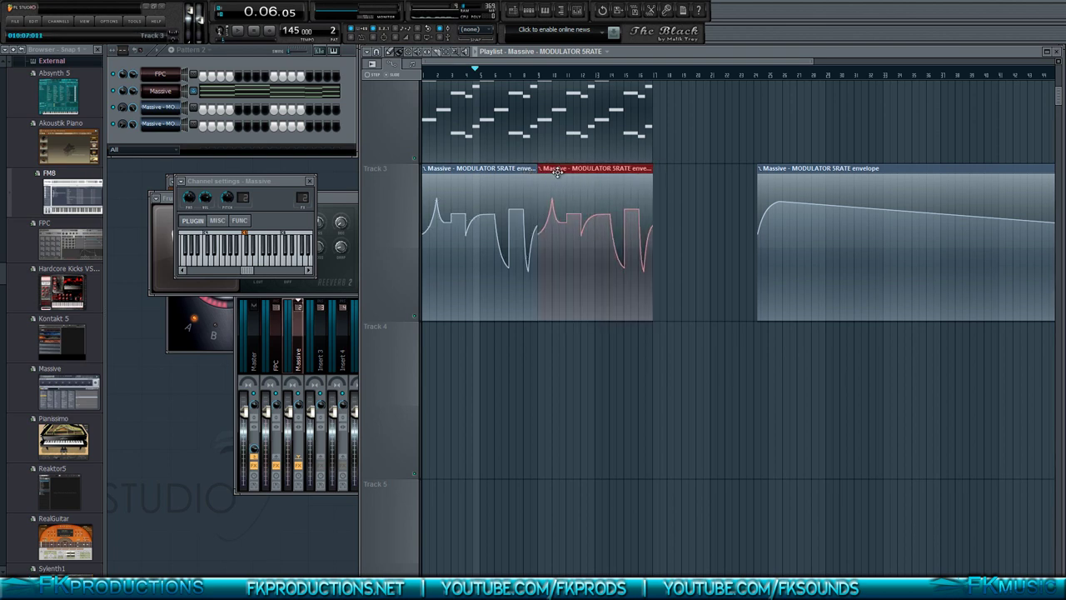
scroll(558, 172, "up", 5)
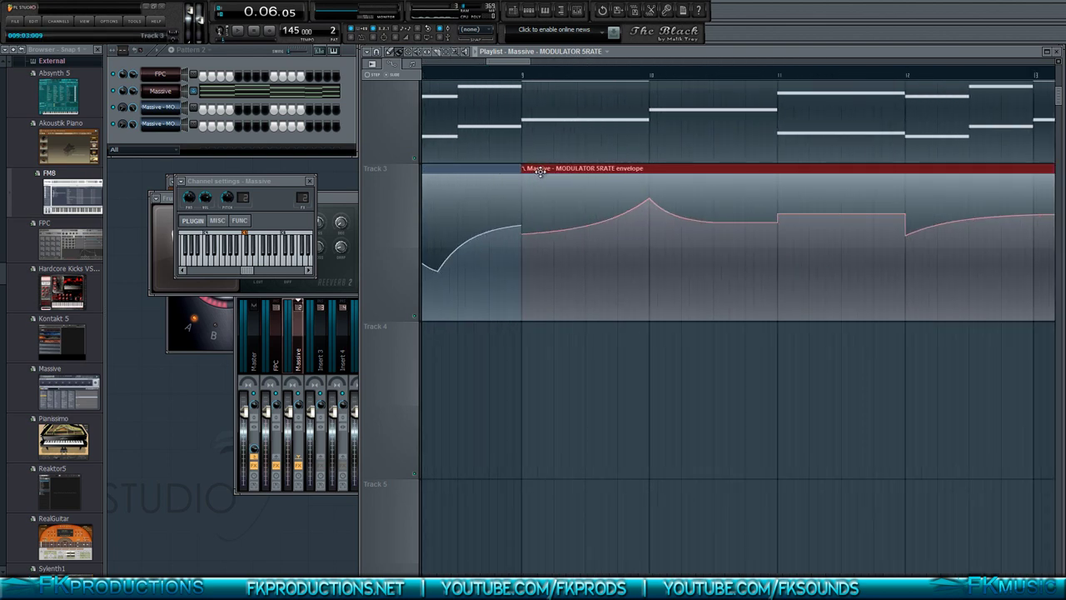
Step: Lower the first clip's final envelope point at bar 9 to meet the starting level of the following copy
scroll(525, 217, "down", 5)
scroll(533, 220, "up", 3)
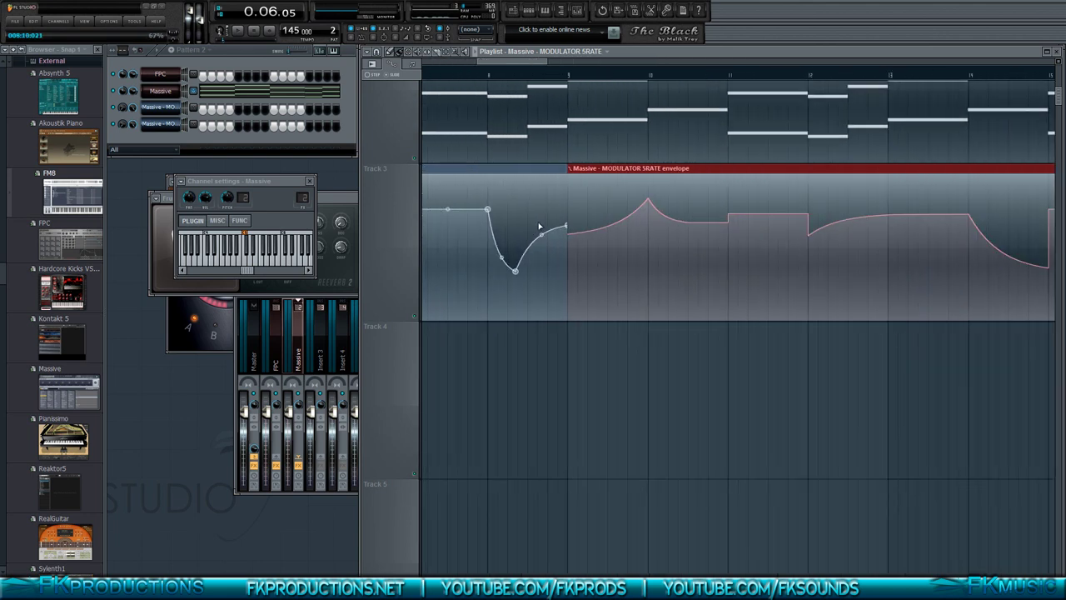
left_click(575, 227)
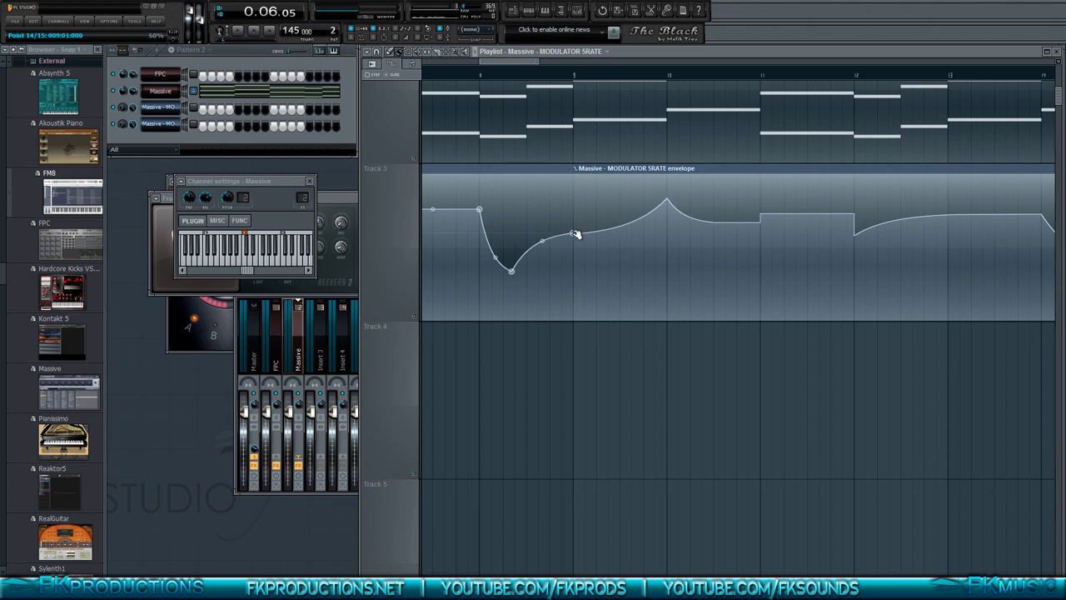
Step: Play back the two repeating automation clips and move the remaining long automation clip on Track 3 to start at bar 17
scroll(575, 204, "down", 3)
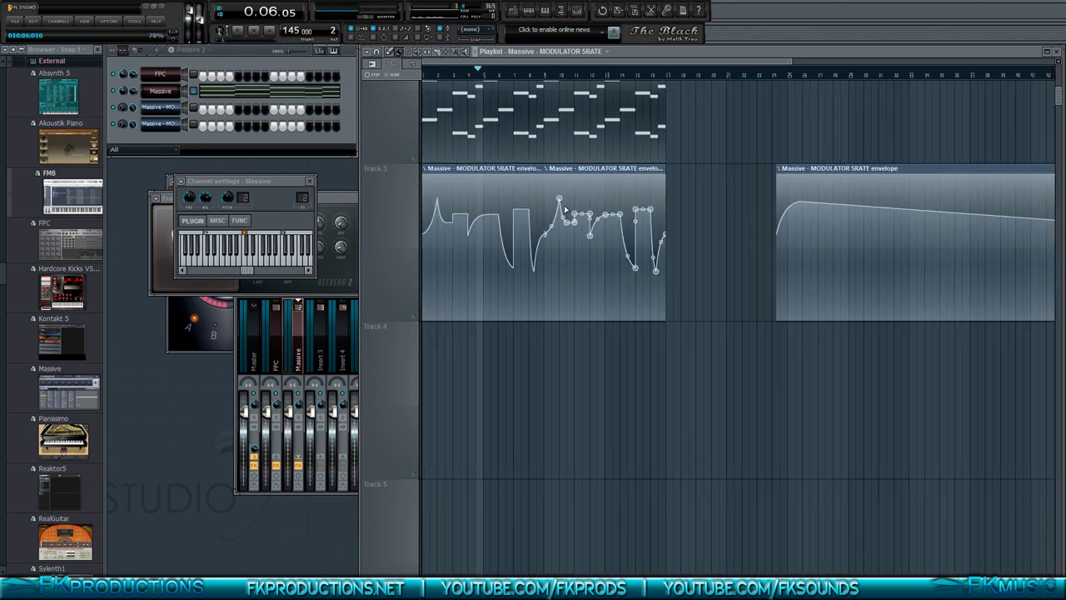
left_click(437, 80)
key("space")
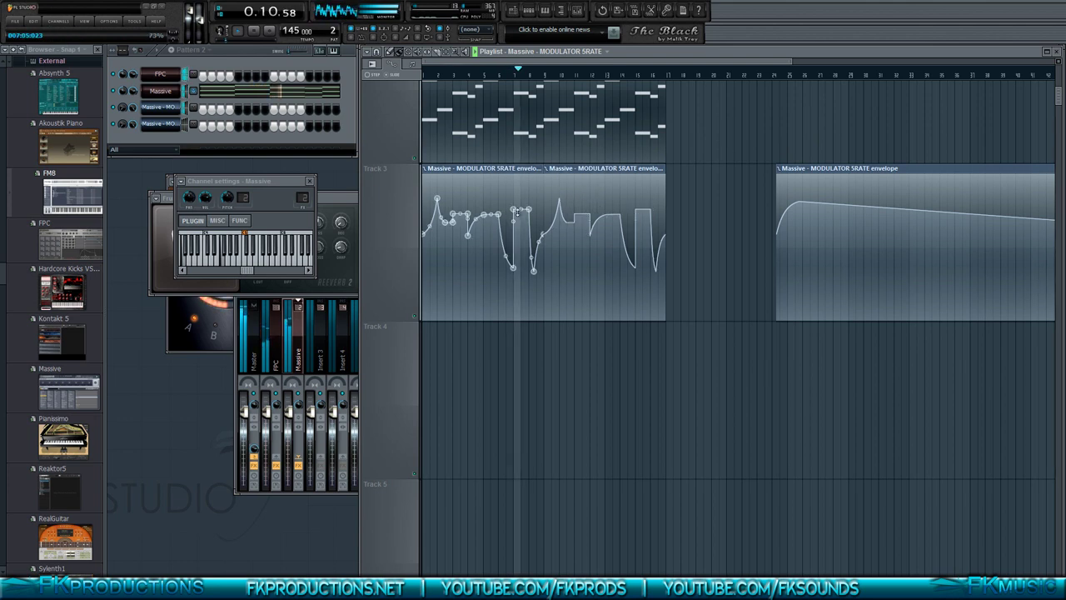
mouse_move(516, 210)
left_mouse_down()
mouse_move(516, 195)
mouse_move(517, 212)
left_mouse_up()
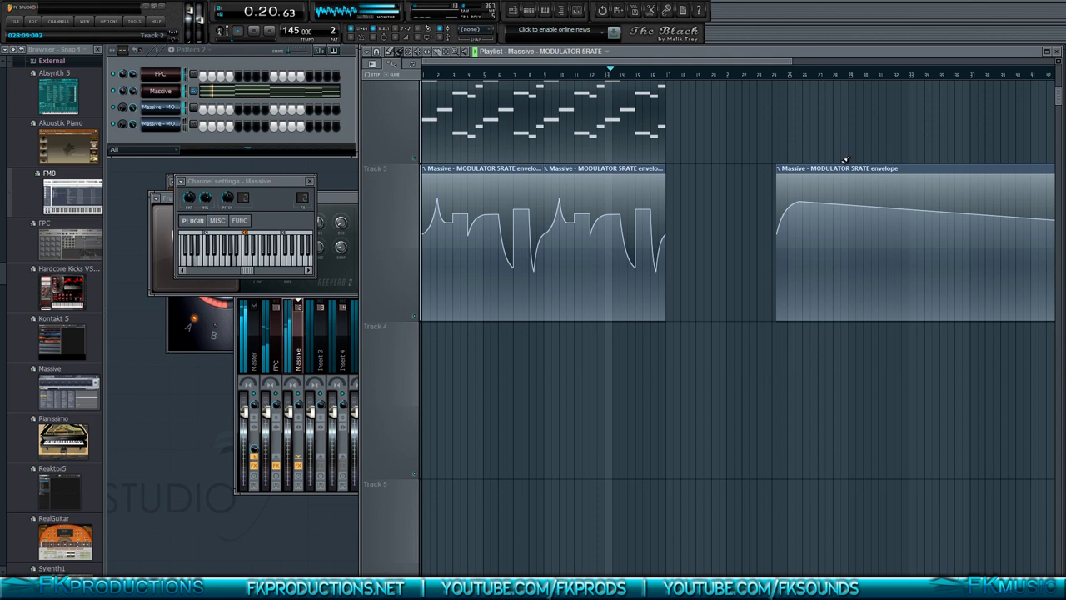
left_click_drag(839, 170, 728, 173)
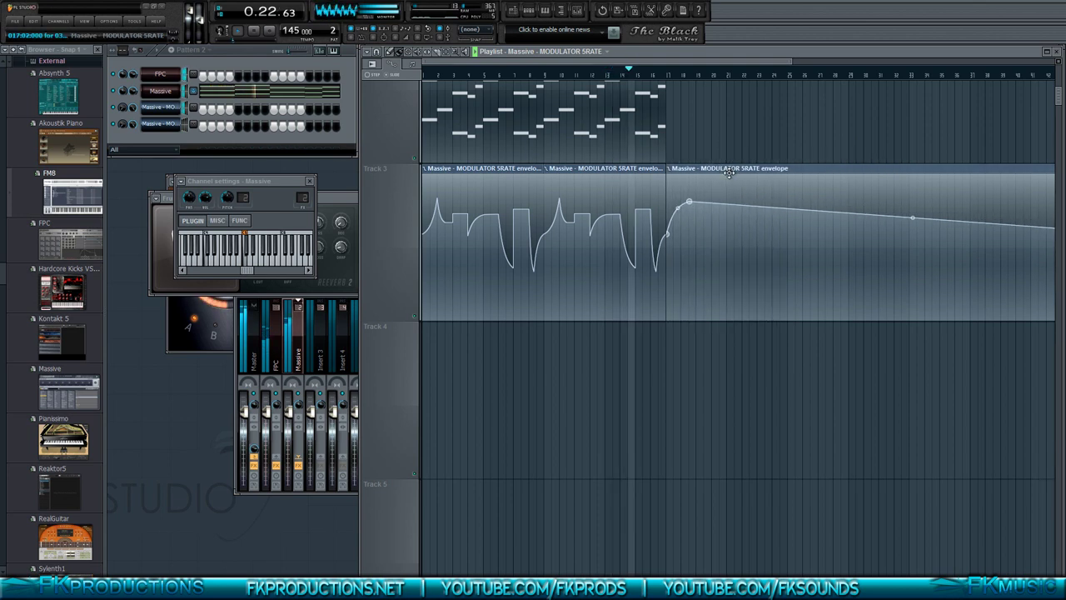
key("space")
scroll(667, 218, "up", 6)
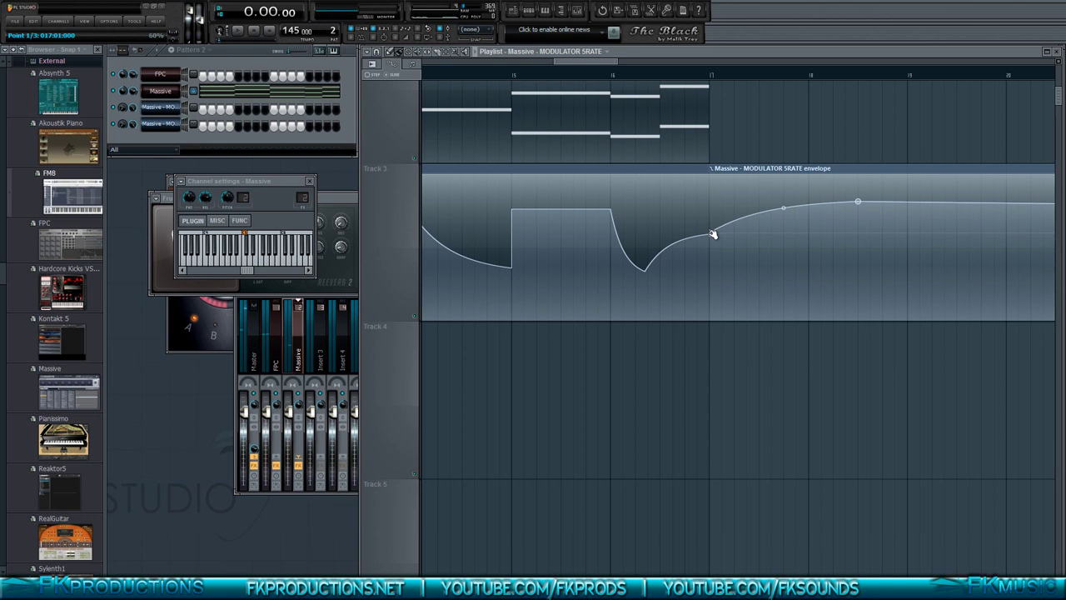
scroll(717, 200, "down", 6)
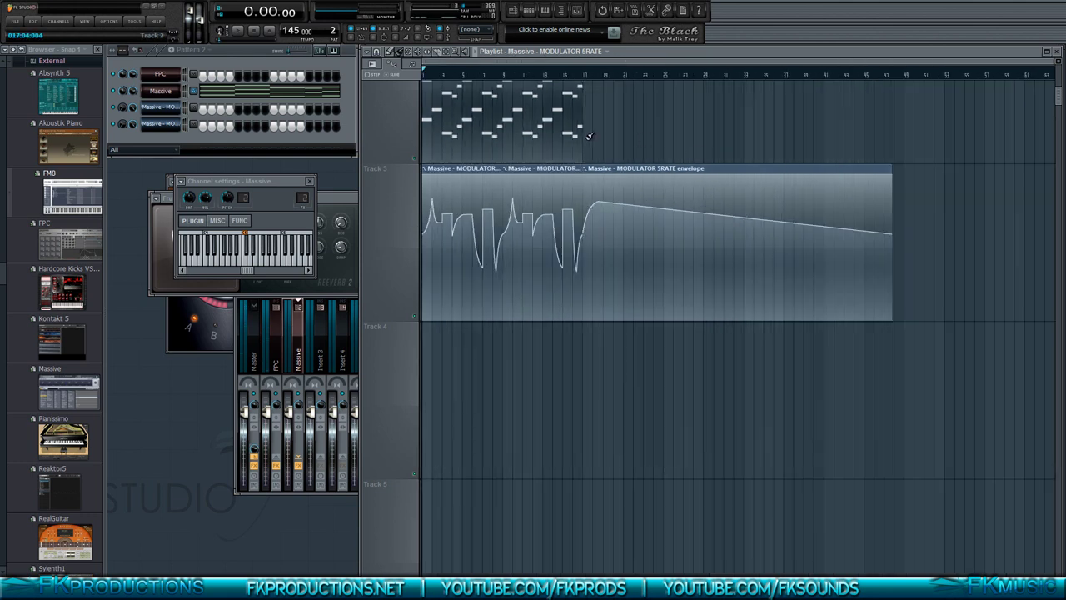
Step: Duplicate all Pattern 1 and Pattern 2 clips on Tracks 1 and 2 so the copies start at bar 17
scroll(591, 166, "up", 3)
left_click_drag(609, 274, 360, 130)
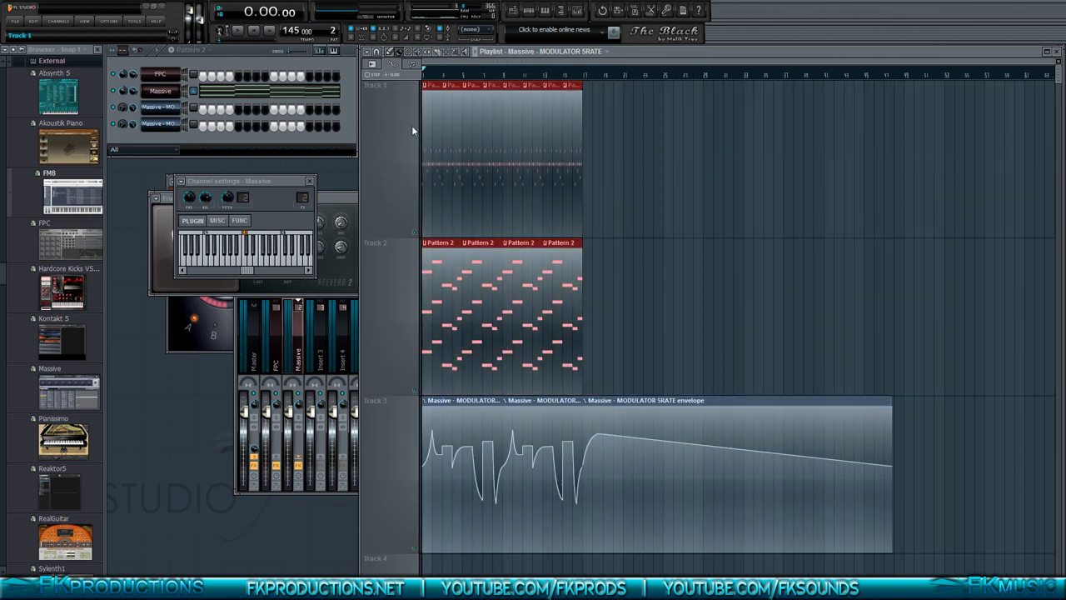
left_click_drag(432, 129, 591, 129)
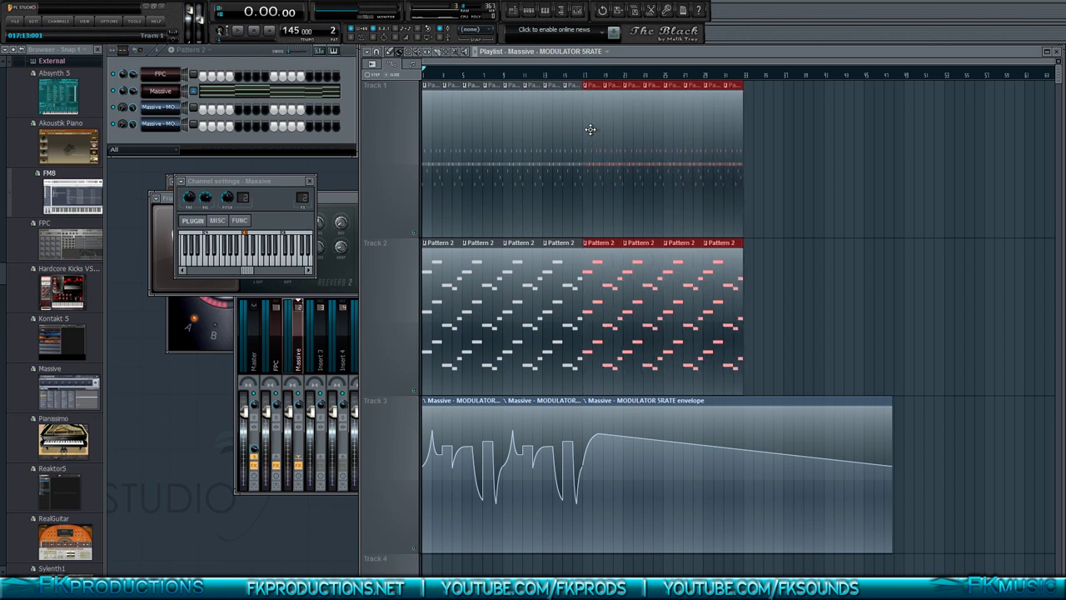
scroll(583, 125, "up", 5)
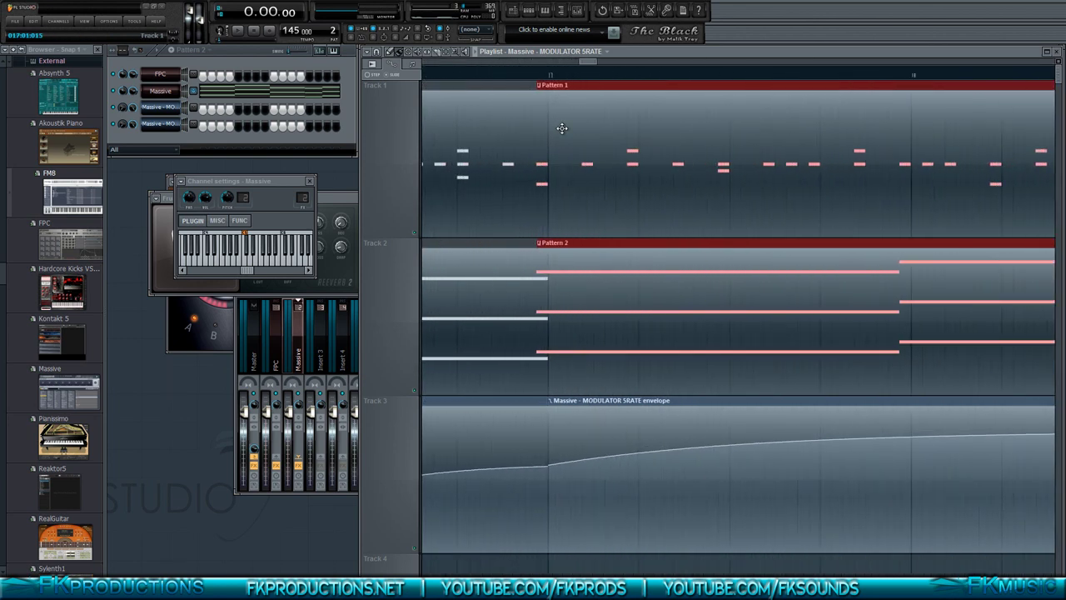
scroll(567, 129, "down", 5)
scroll(568, 175, "down", 4)
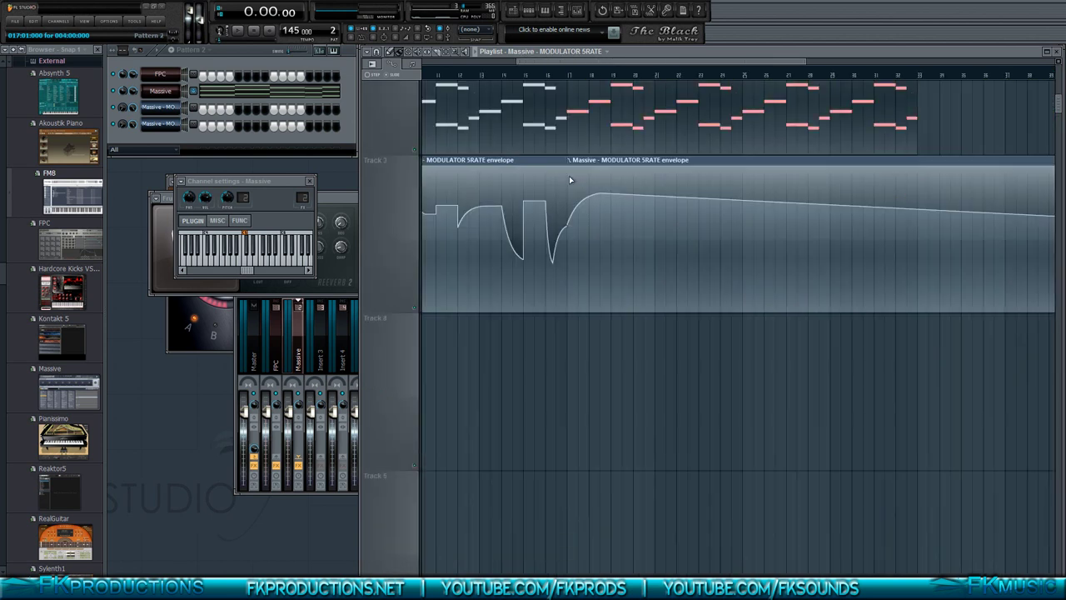
scroll(572, 174, "up", 4)
scroll(569, 175, "down", 2)
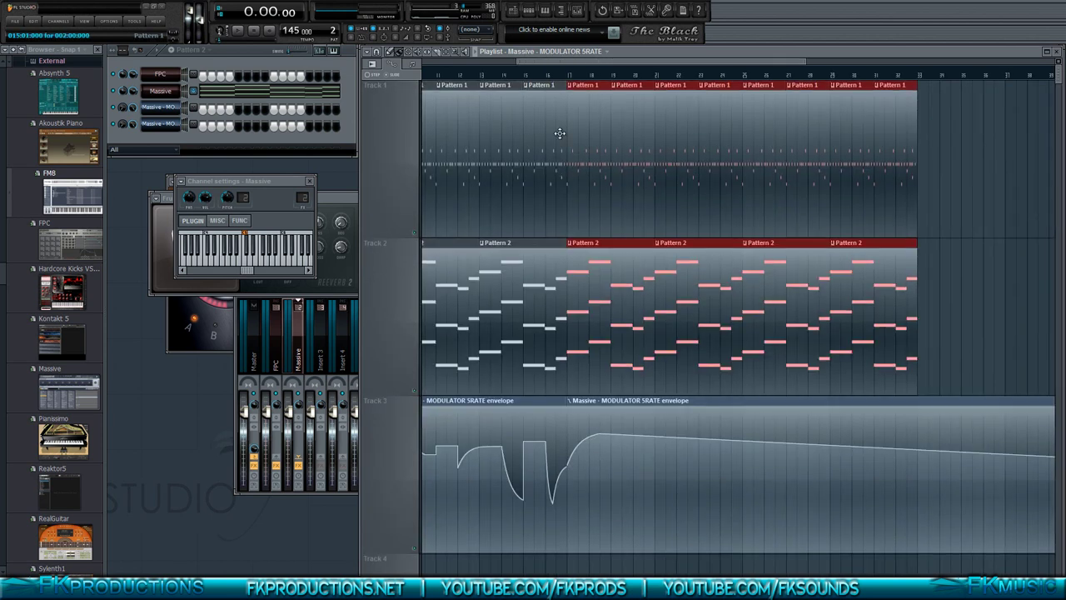
Step: Play from around bar 15 and shift the third automation clip's peak point back to bar 18
left_click(550, 77)
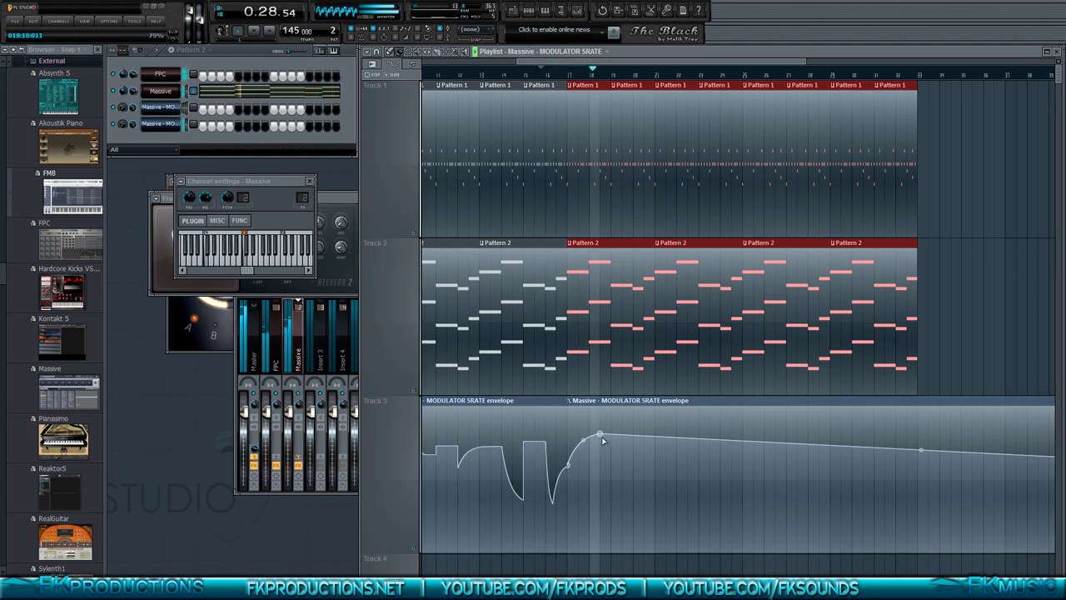
left_click_drag(602, 433, 590, 433)
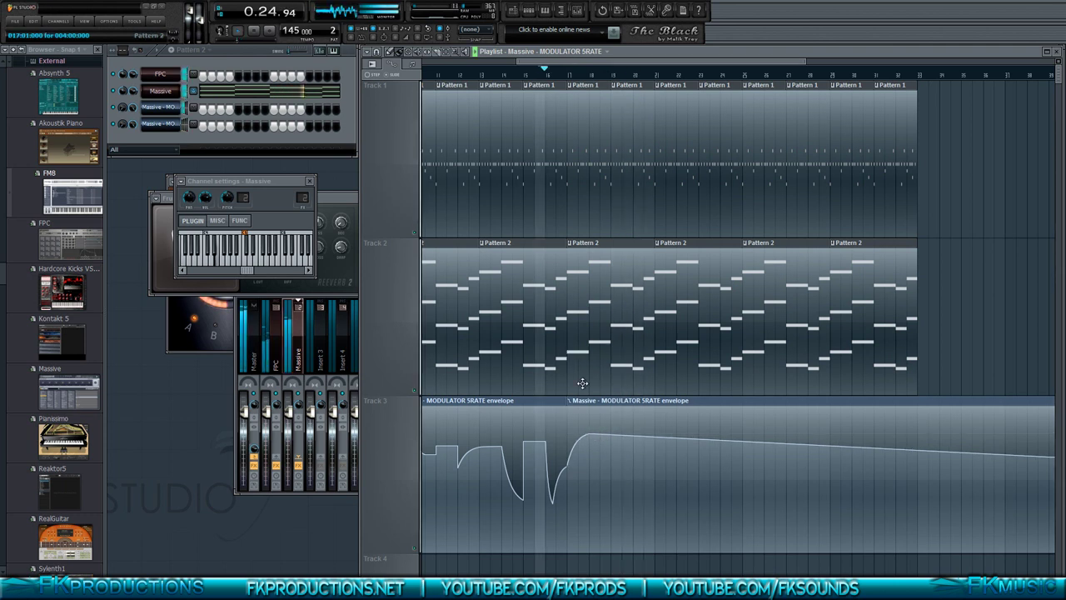
scroll(590, 433, "up", 5, "ctrl")
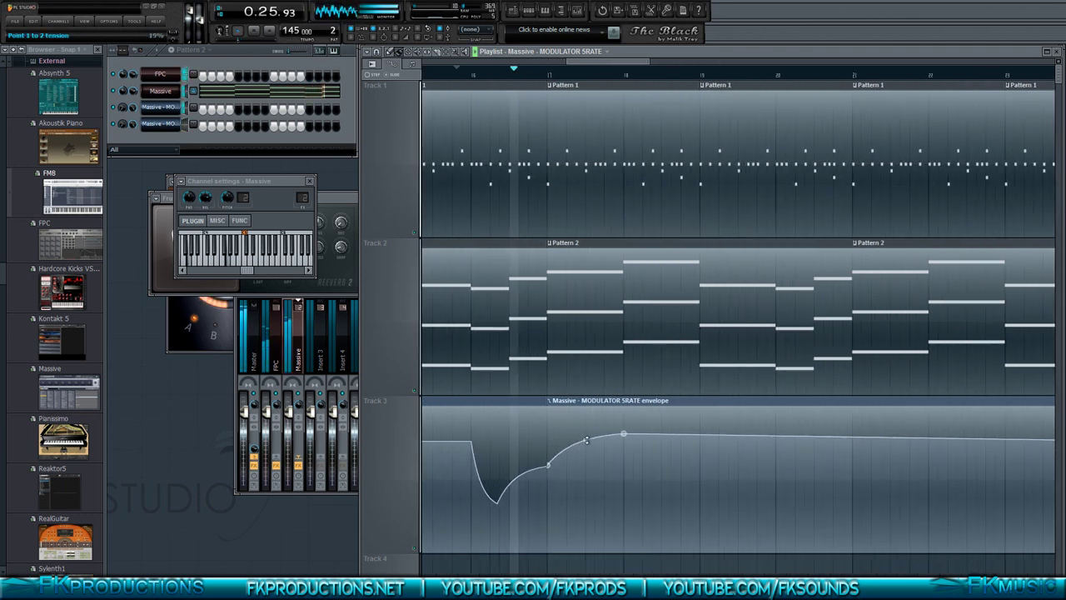
scroll(586, 440, "up", 1, "ctrl")
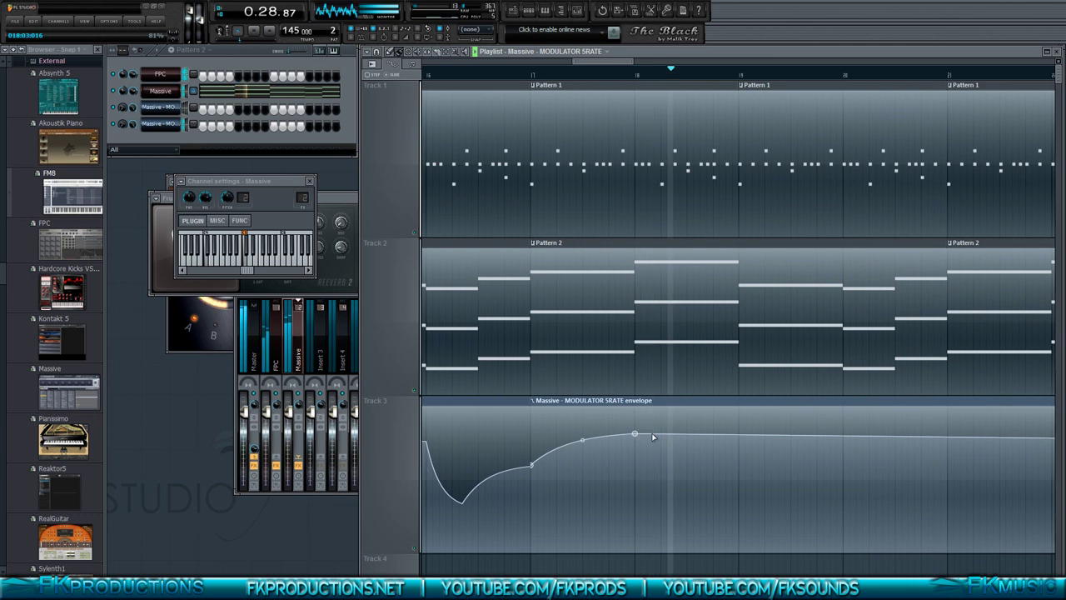
Step: Shape the third clip's envelope: drop to 75% at bar 18, hold to bar 19, jump up, slope down to bar 20, and listen
left_click_drag(653, 438, 634, 442)
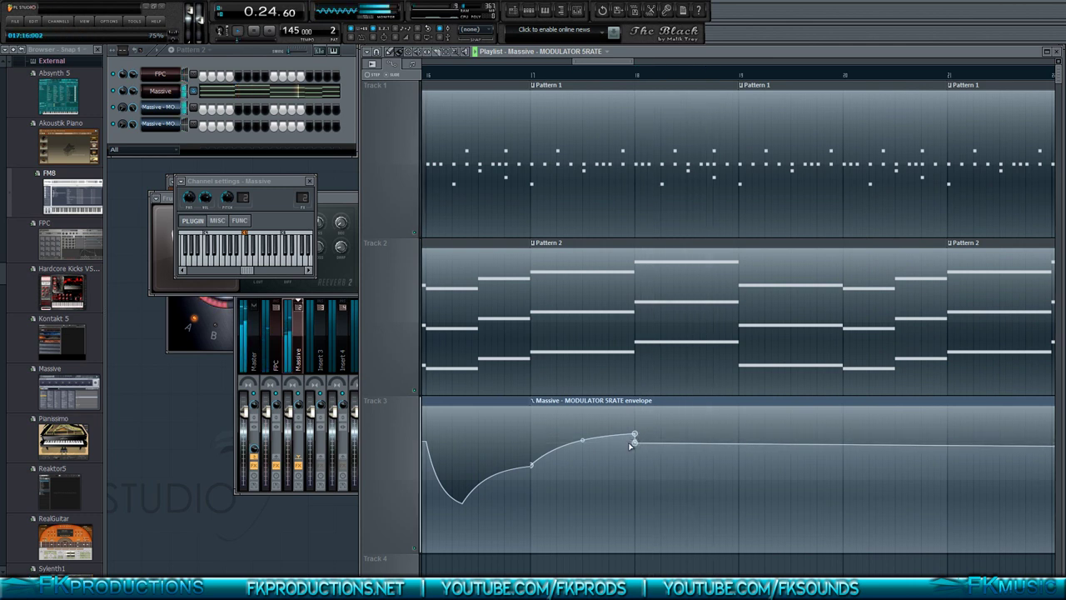
right_click(739, 443)
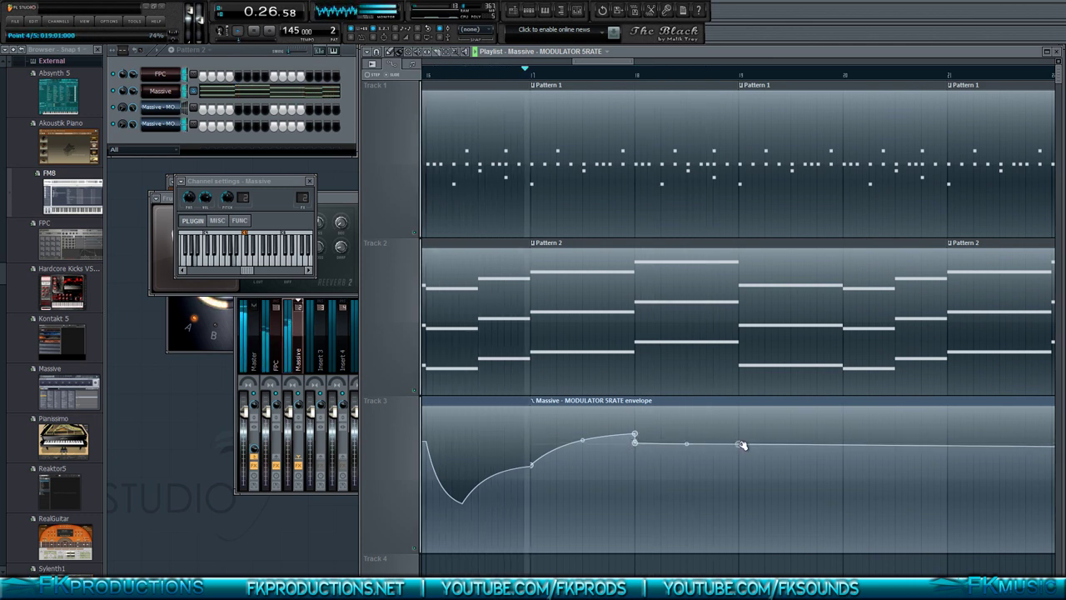
left_click_drag(746, 443, 740, 431)
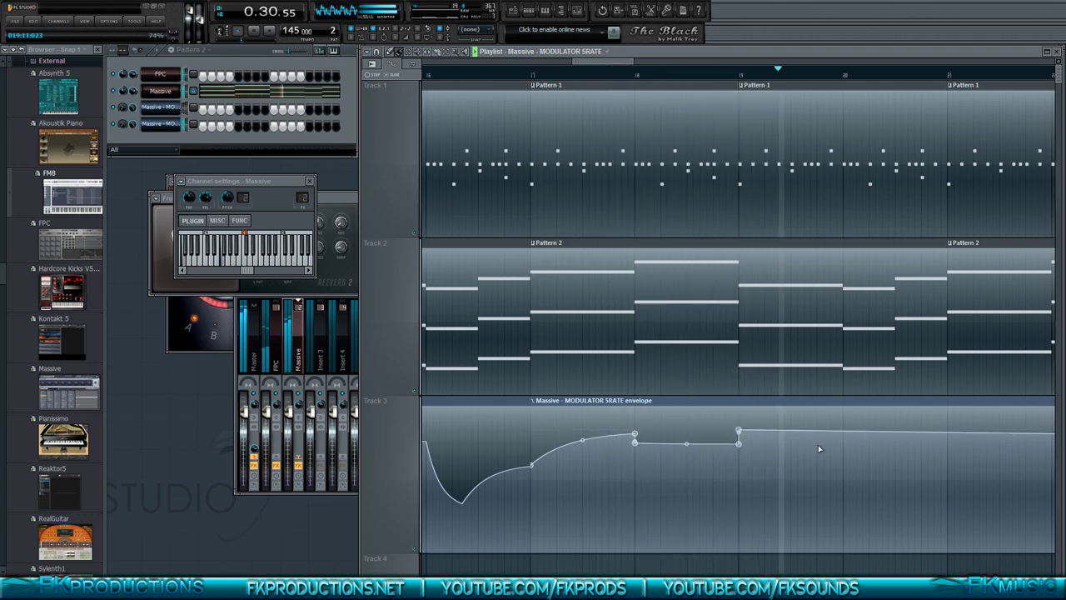
left_click_drag(843, 445, 791, 442)
key("space")
key("space")
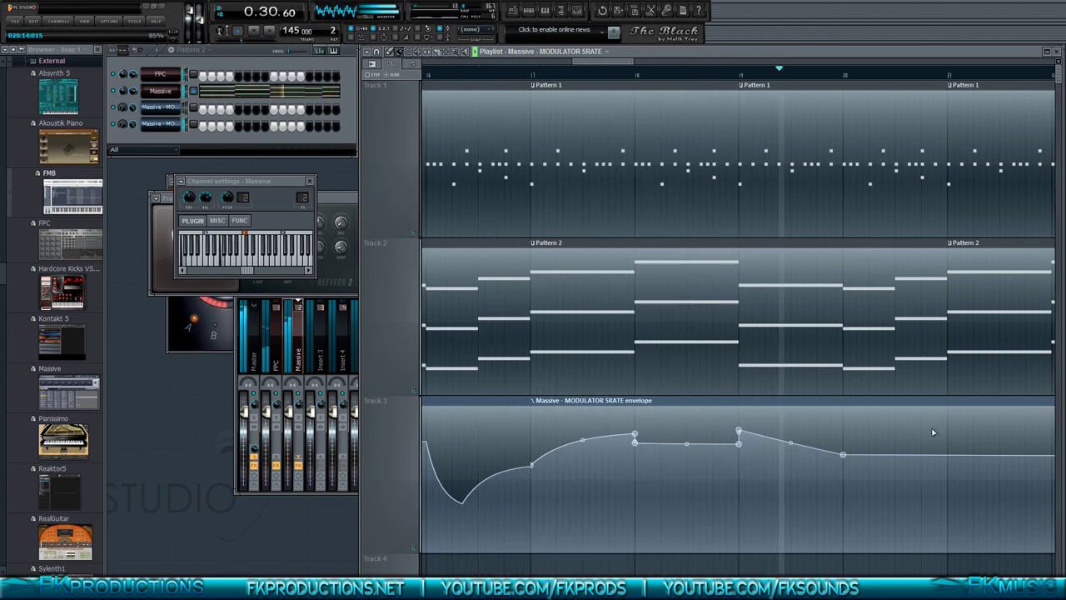
key("space")
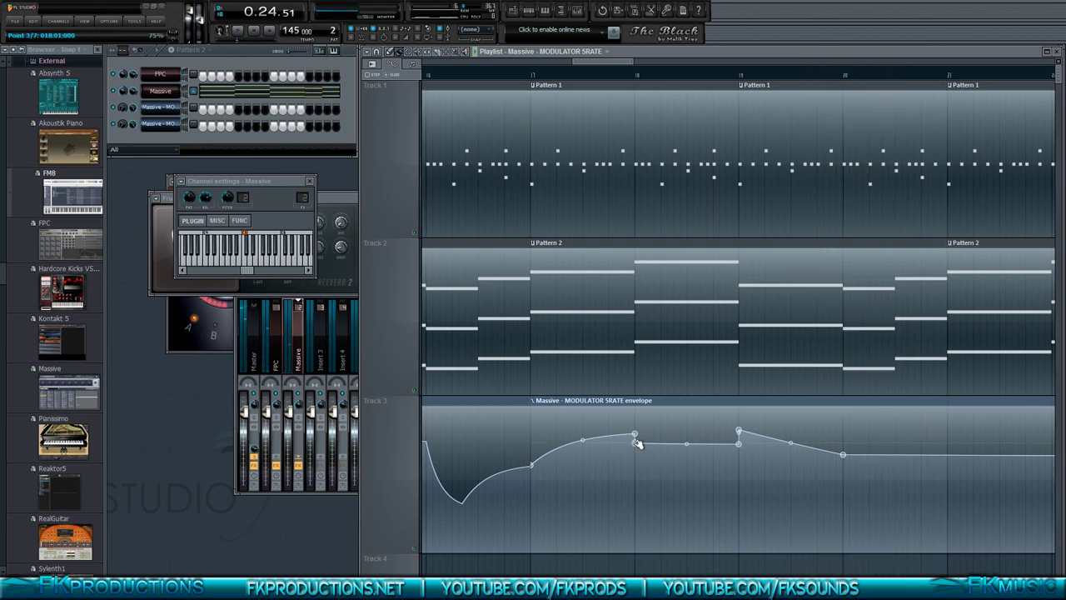
key("space")
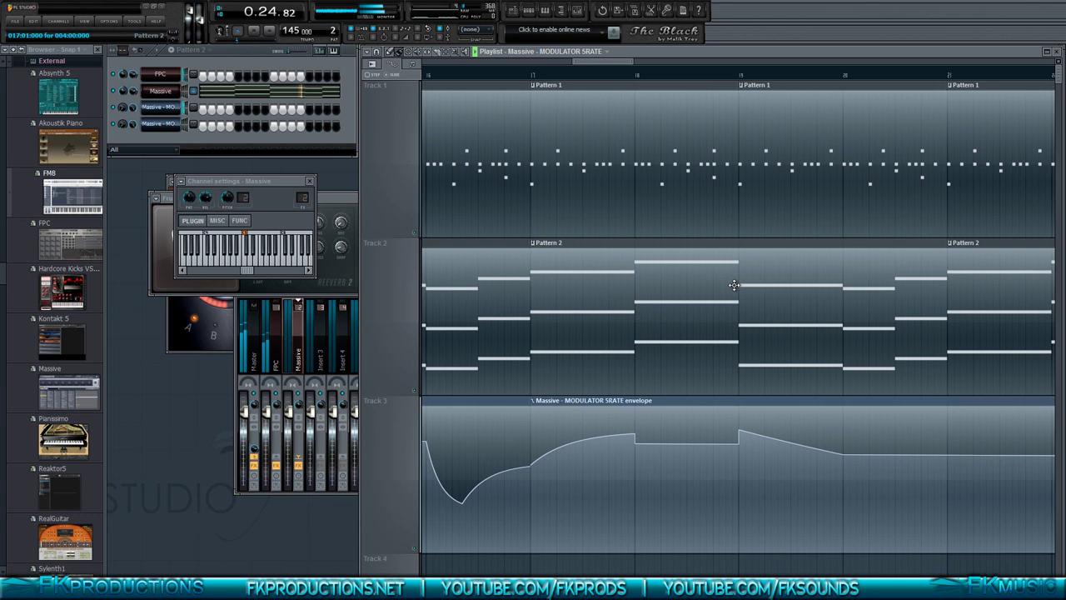
Step: Add an envelope point dropping to 51% at bar 20 and another rising to 84% at bar 21
scroll(751, 279, "down", 3)
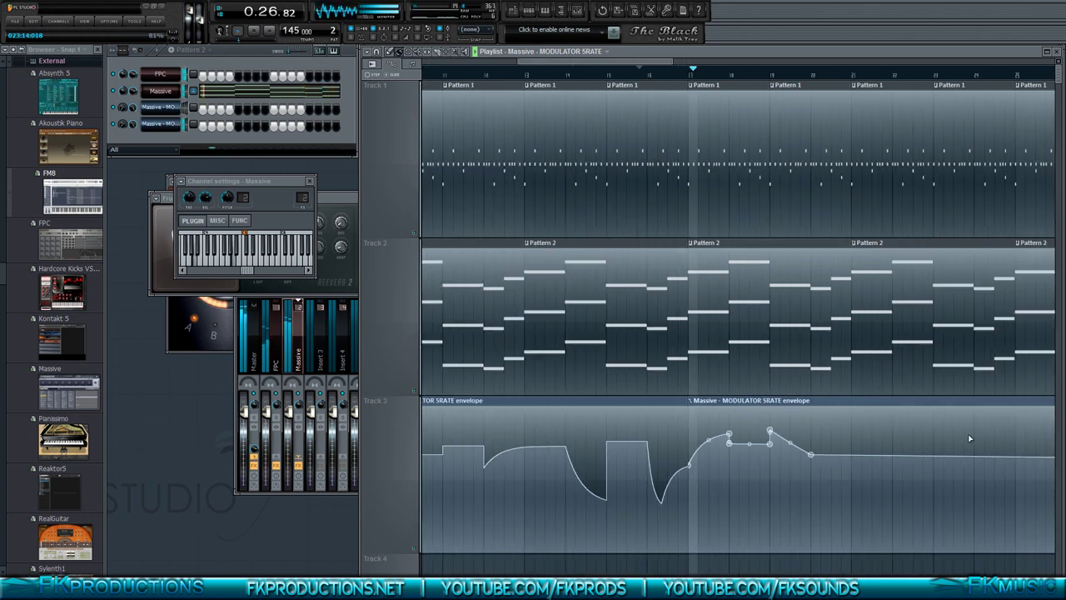
left_click_drag(812, 456, 815, 479)
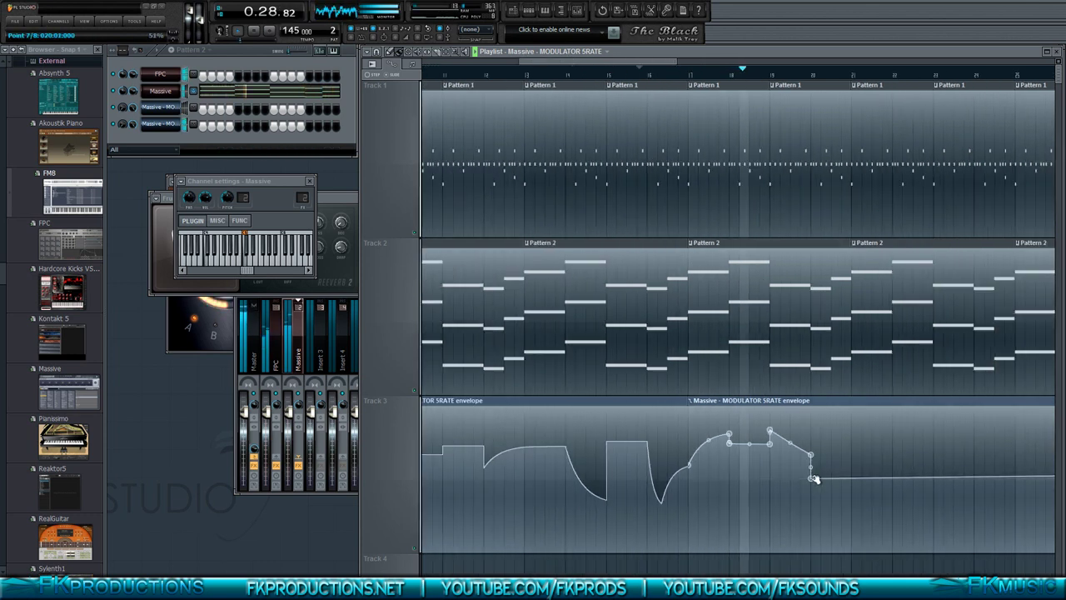
right_click(851, 446)
left_click_drag(850, 447, 854, 431)
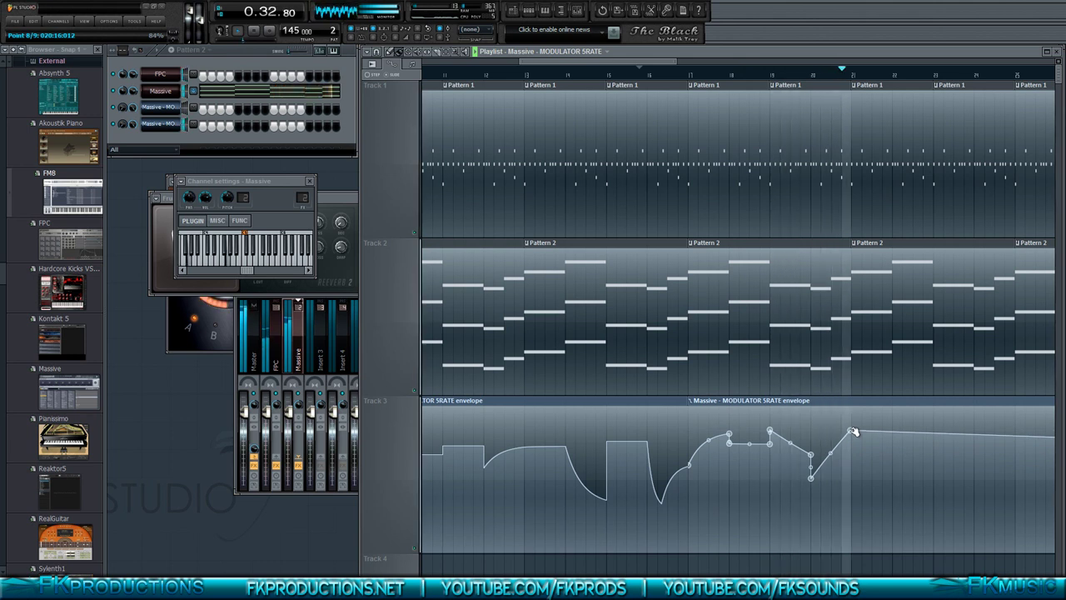
scroll(853, 431, "up", 2)
scroll(852, 429, "up", 2)
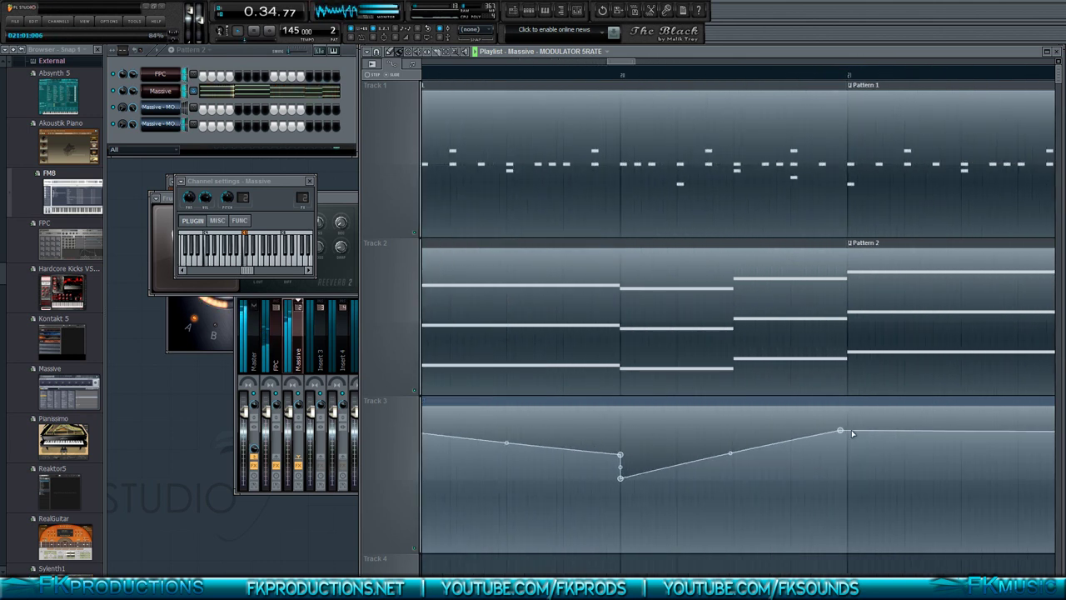
Step: Stop playback and shorten the third automation clip on Track 3 so it ends at bar 21
key("space")
scroll(850, 431, "down", 6)
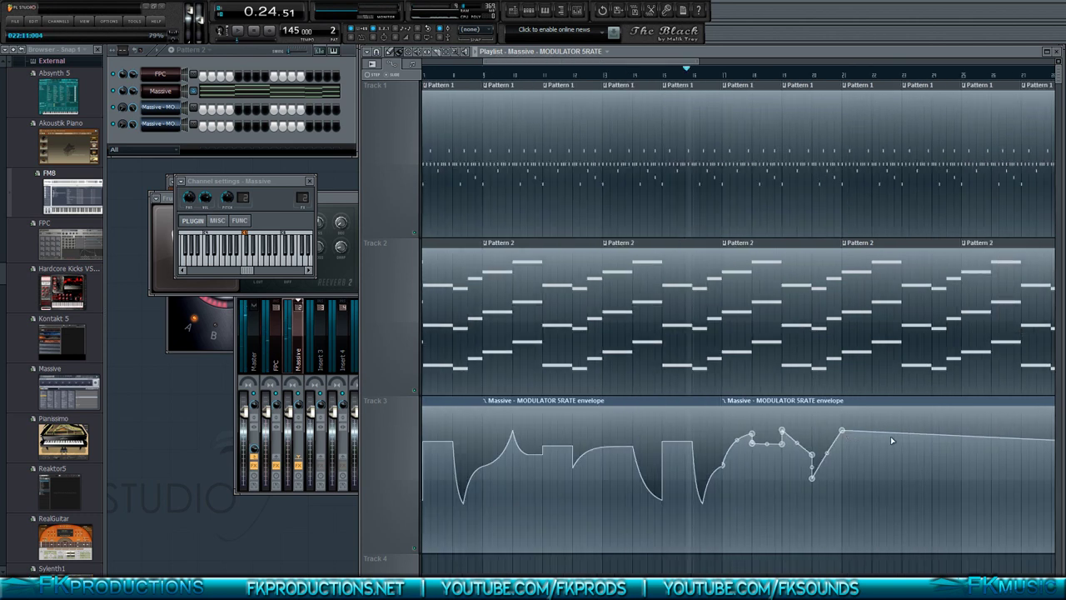
scroll(890, 436, "down", 6)
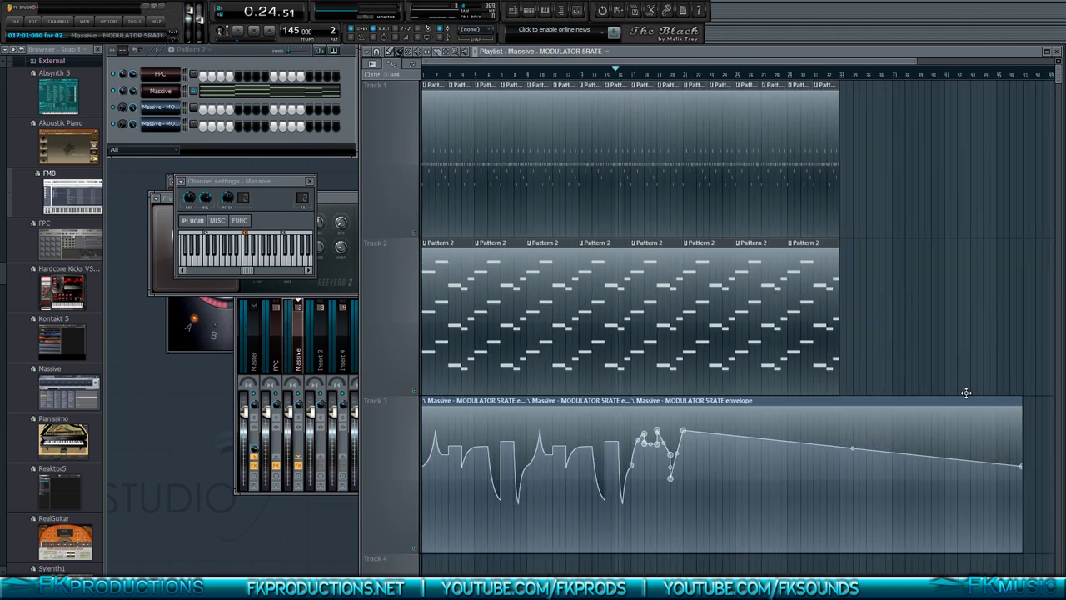
left_click_drag(1021, 402, 682, 401)
scroll(685, 404, "up", 4)
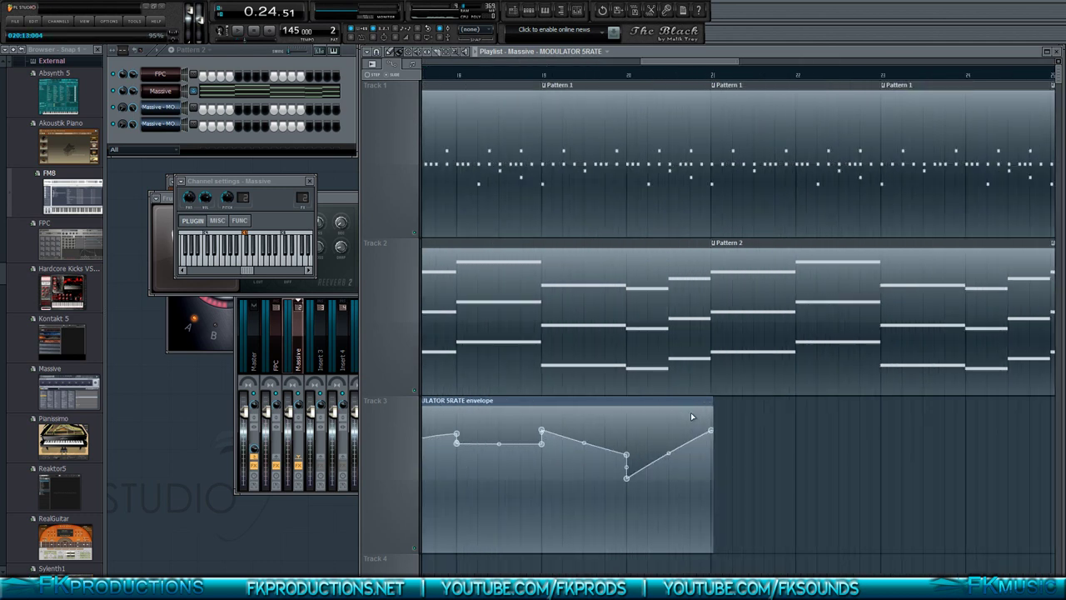
mouse_move(712, 400)
scroll(708, 404, "down", 5)
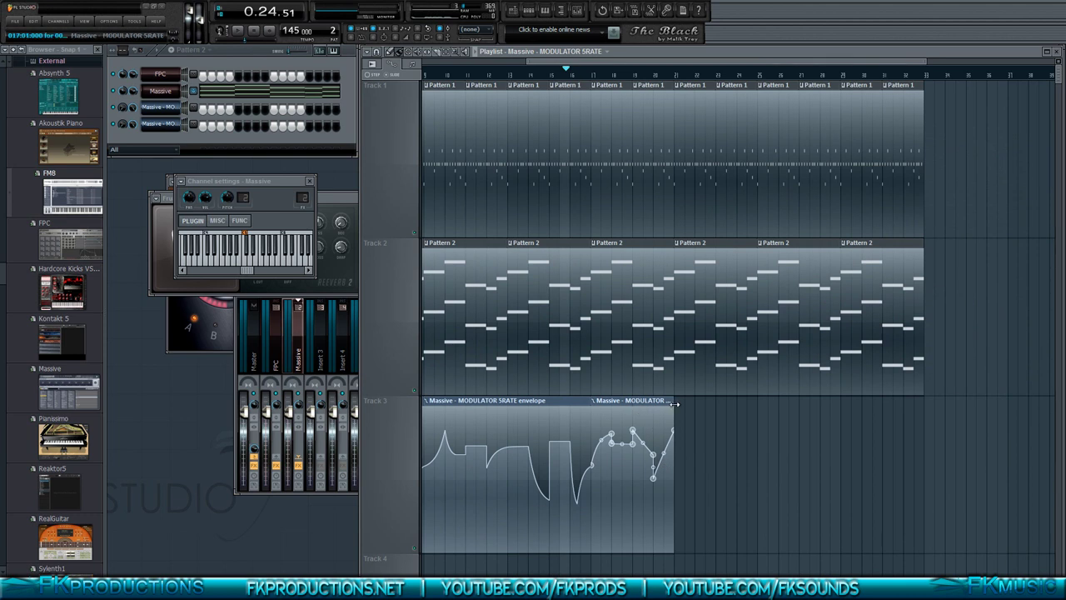
Step: Place three copies of the four-bar automation clip on Track 3 from bar 21 to bar 33 and play the arrangement from the start
left_click_drag(679, 403, 856, 403)
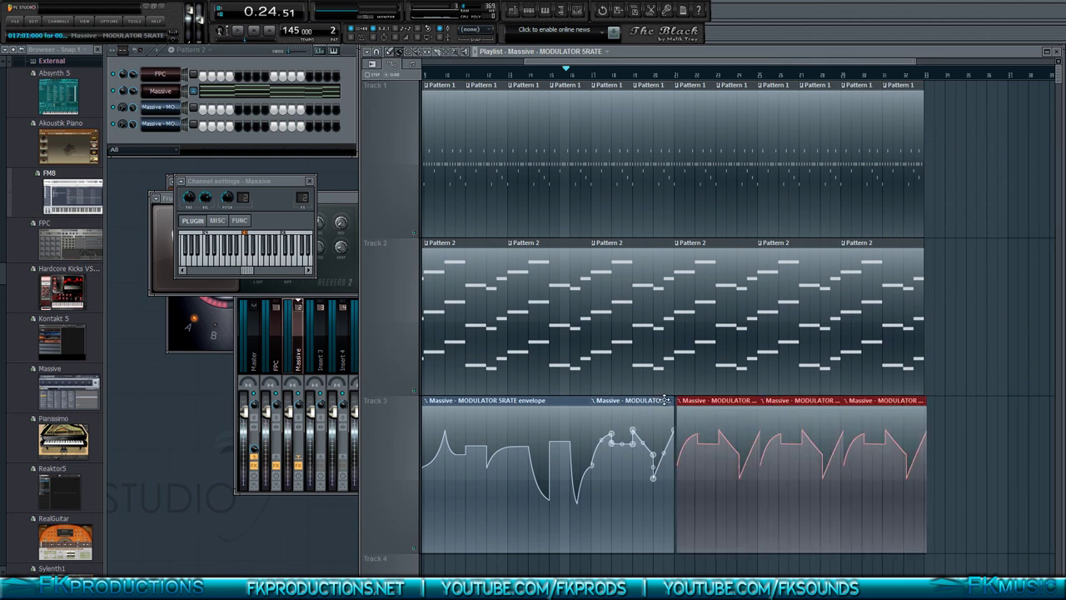
scroll(665, 401, "up", 5)
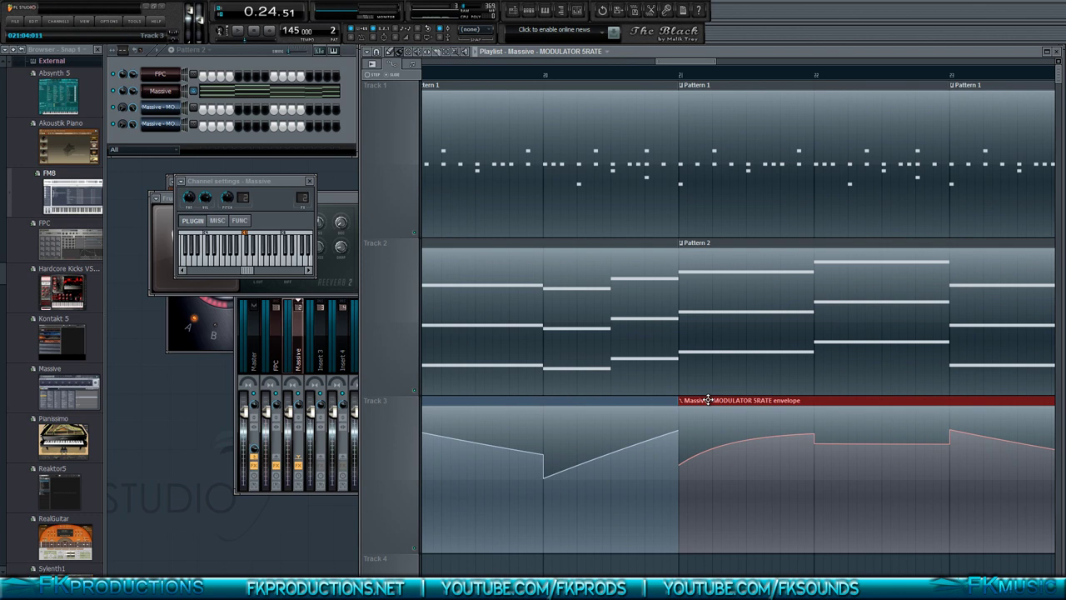
scroll(607, 321, "down", 8)
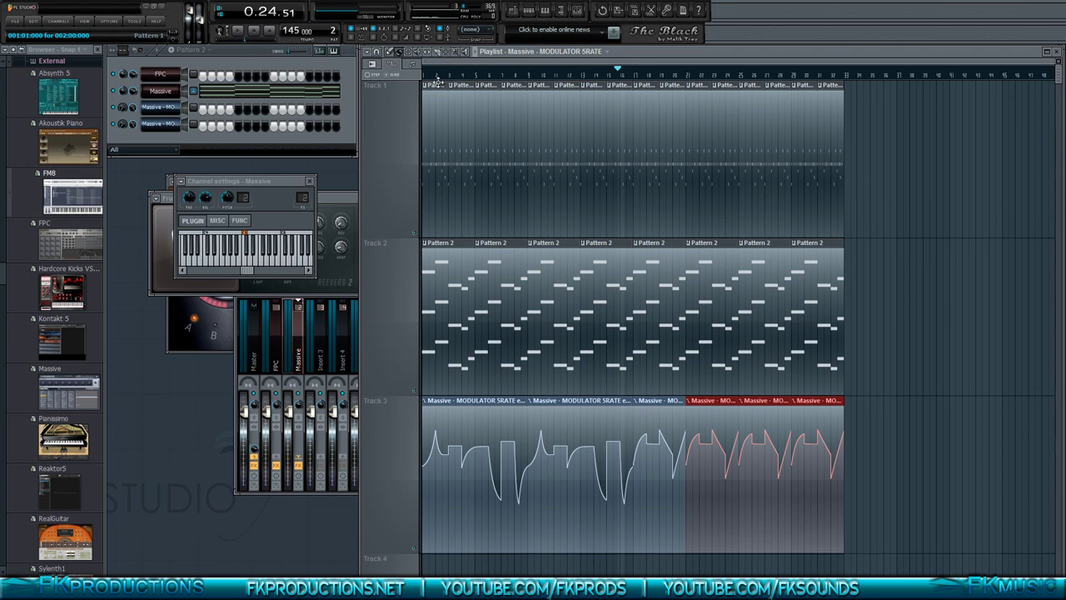
key("space")
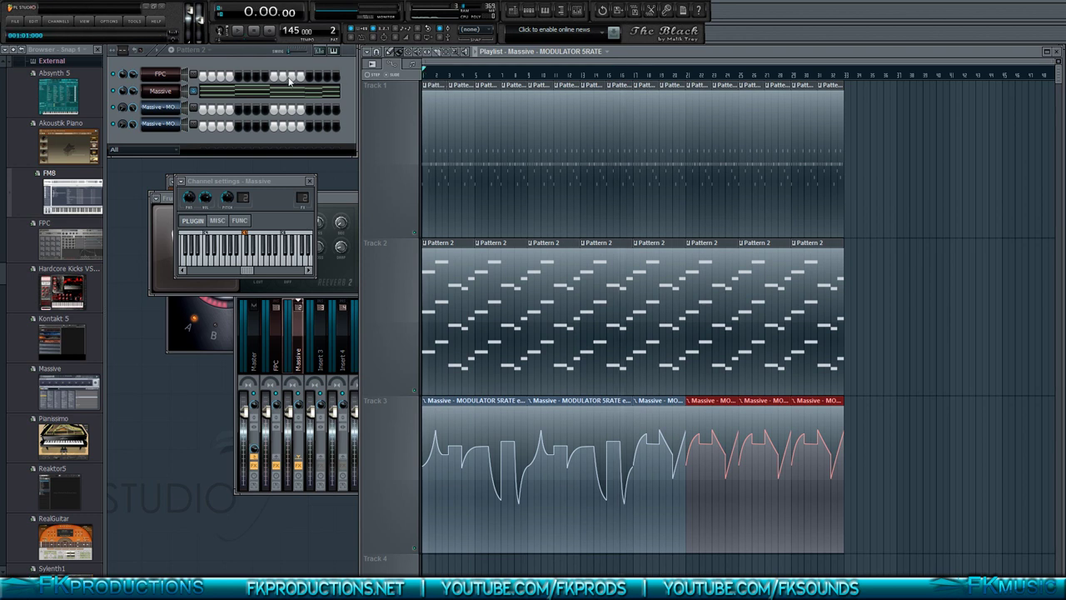
left_click(240, 34)
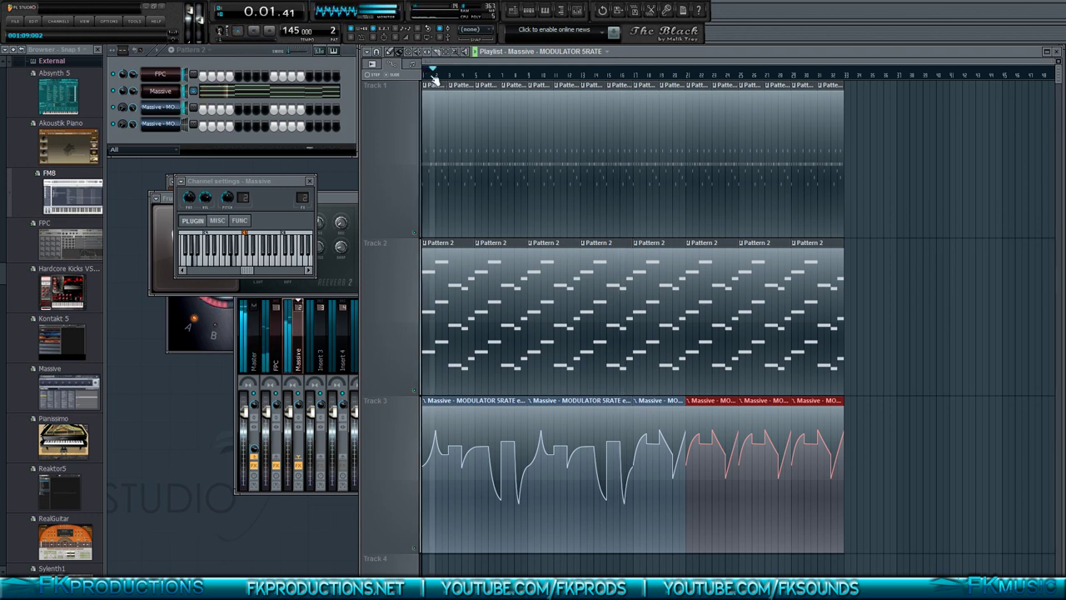
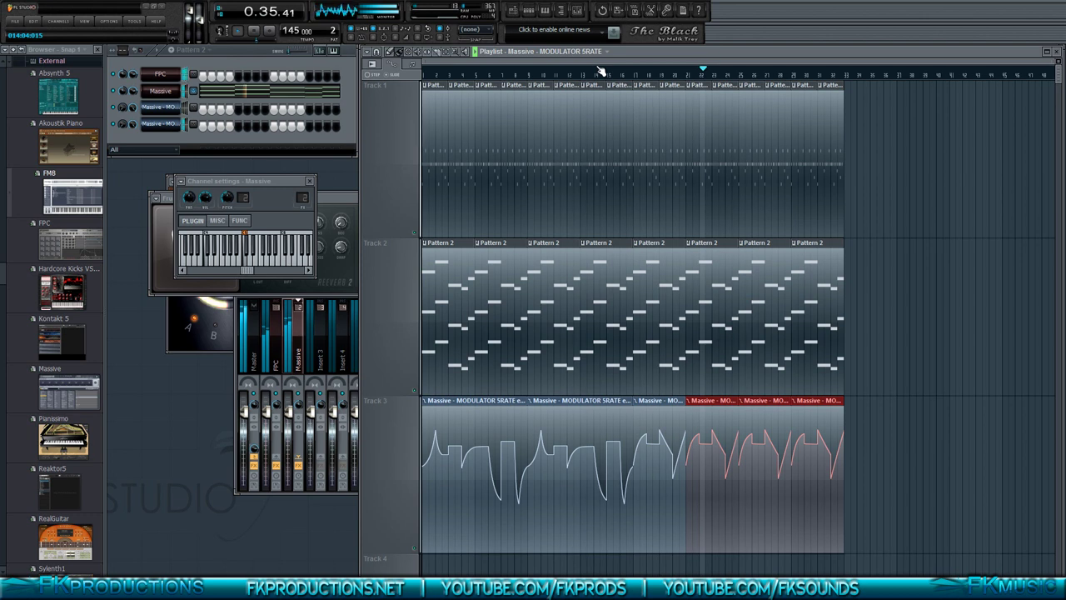
Step: Stop playback and delete the first five Pattern 2 melody clips from bar 1 to bar 21 on Track 2
key("space")
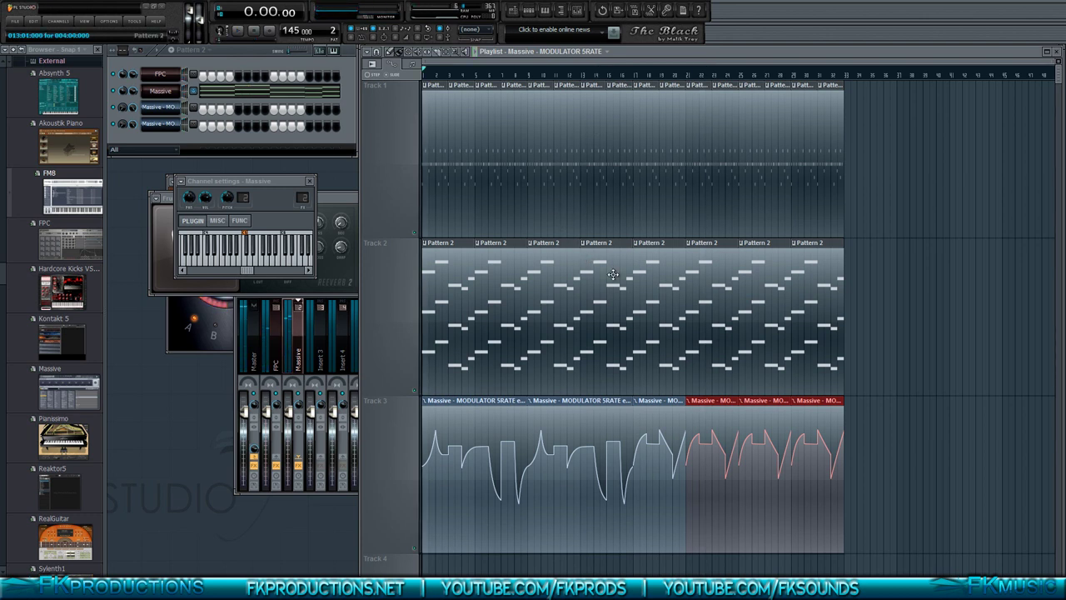
right_click(447, 256)
right_click(500, 265)
right_click(546, 272)
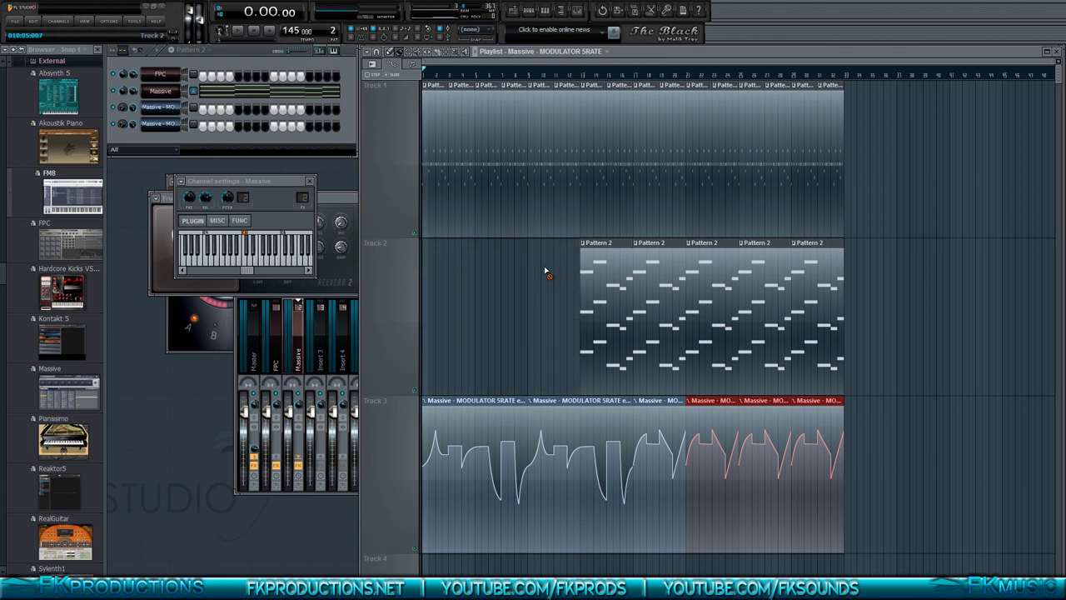
right_click(585, 276)
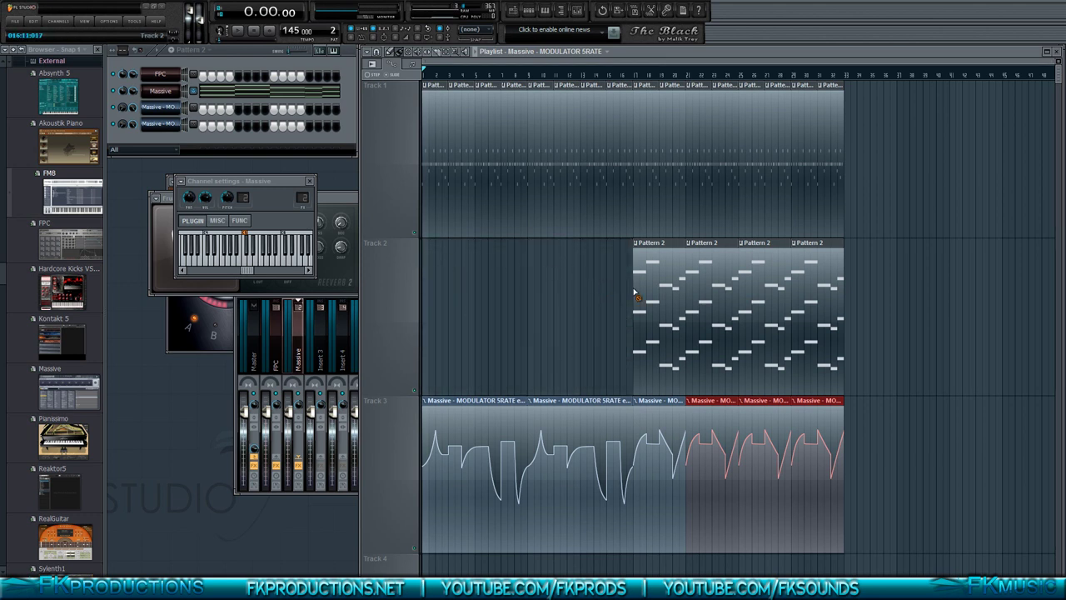
right_click(637, 250)
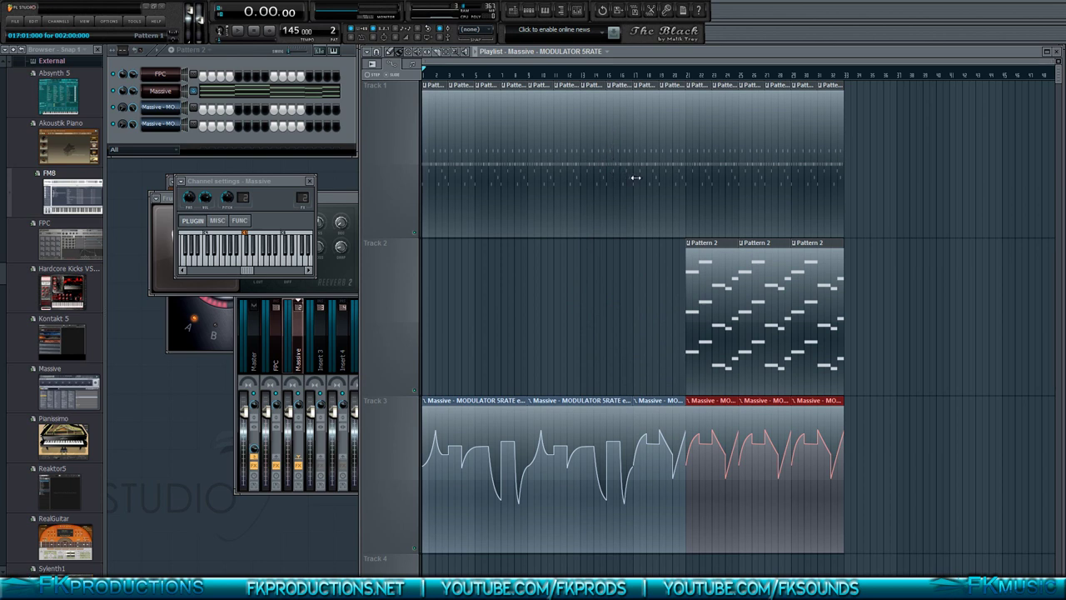
Step: Delete the Pattern 1 drum clips between bars 9 and 21 on Track 1 and the second eight-bar automation clip on Track 3
right_click(671, 199)
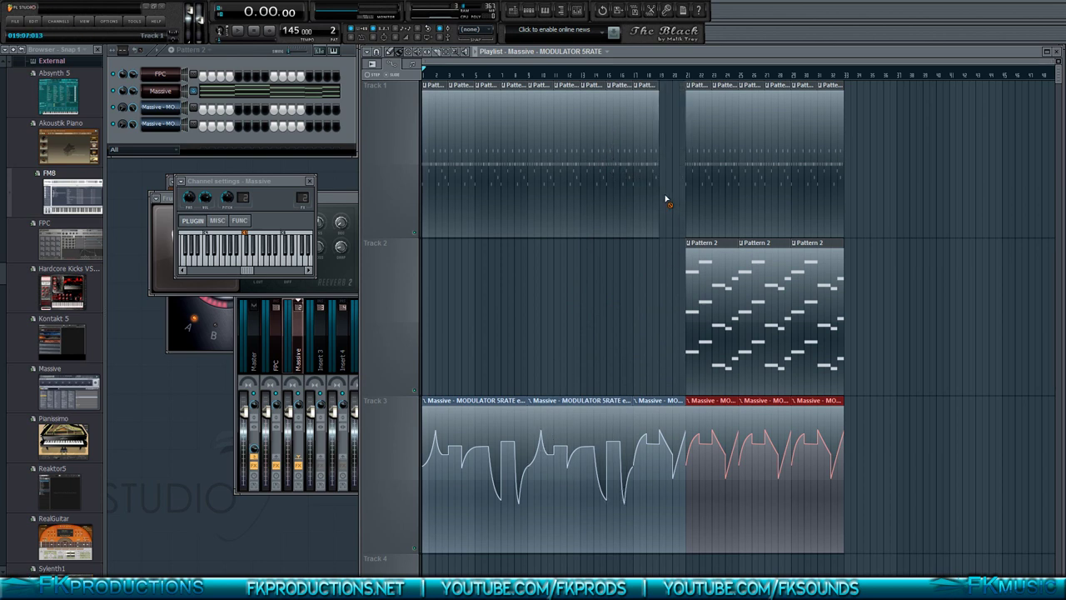
right_click(646, 198)
right_click(620, 198)
right_click(593, 198)
right_click(567, 199)
right_click(542, 200)
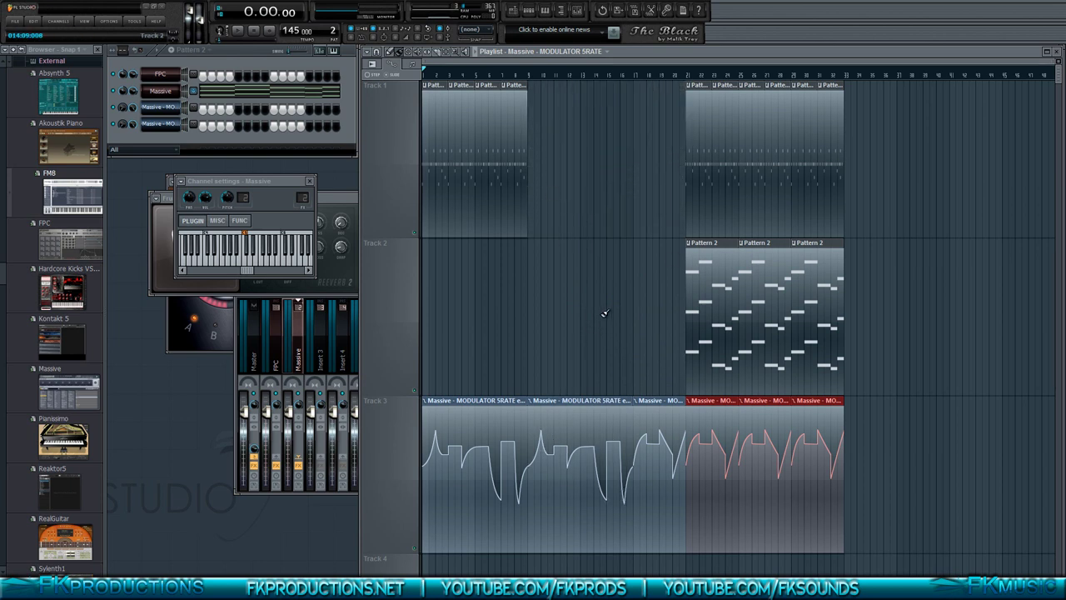
right_click(606, 401)
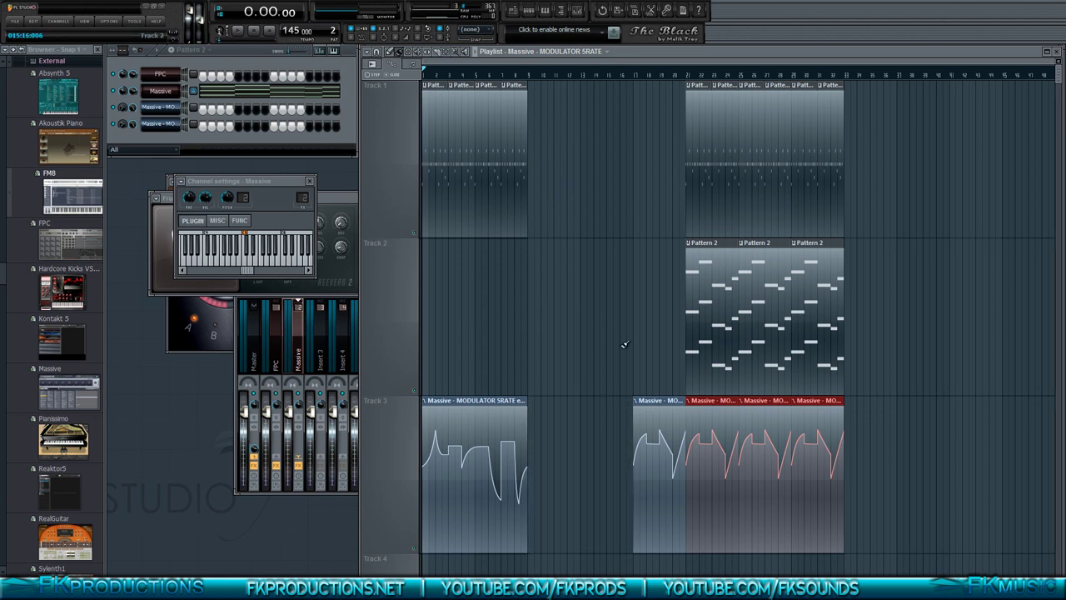
Step: Place two Pattern 1 drum clips on Track 1 at bars 17 and 19
left_click(691, 189)
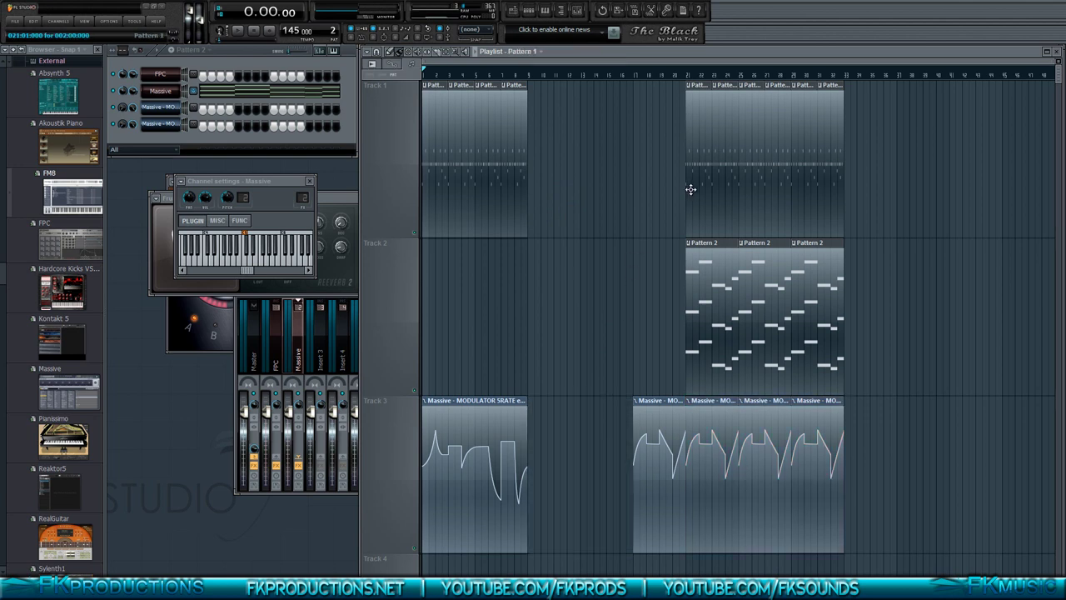
left_click(637, 194)
scroll(642, 193, "up", 3)
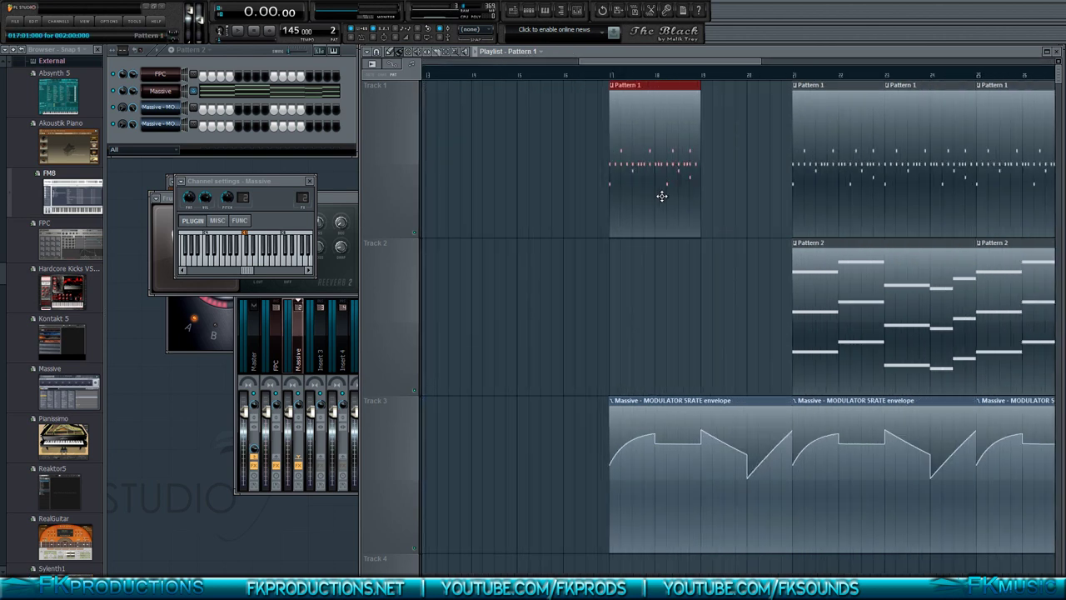
left_click(706, 198)
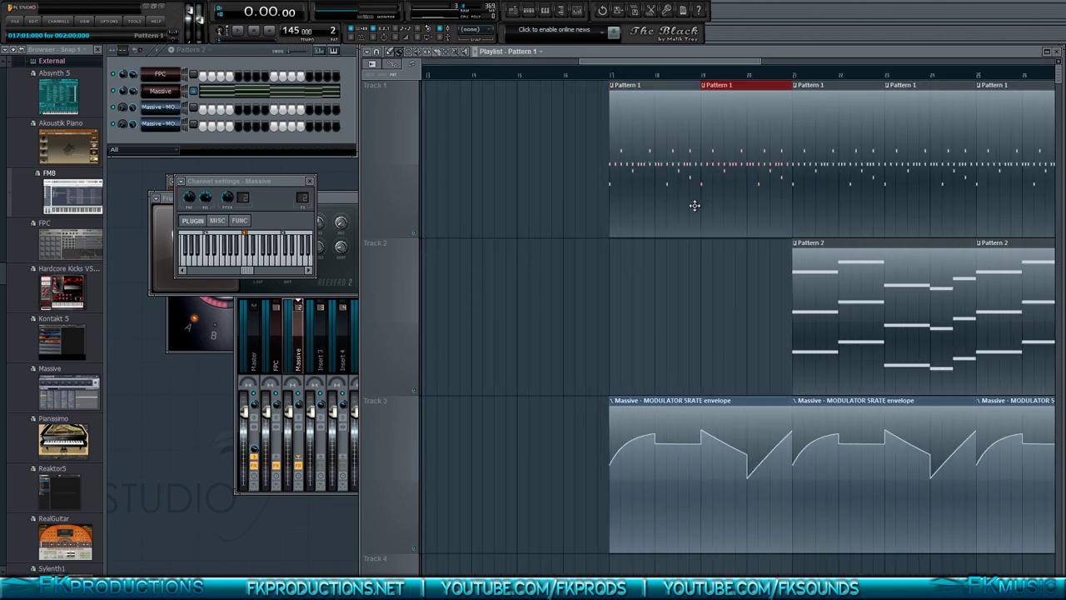
Step: Place a Pattern 2 melody clip on Track 2 at bar 17
scroll(696, 250, "down", 2)
left_click(756, 325)
left_click(646, 313)
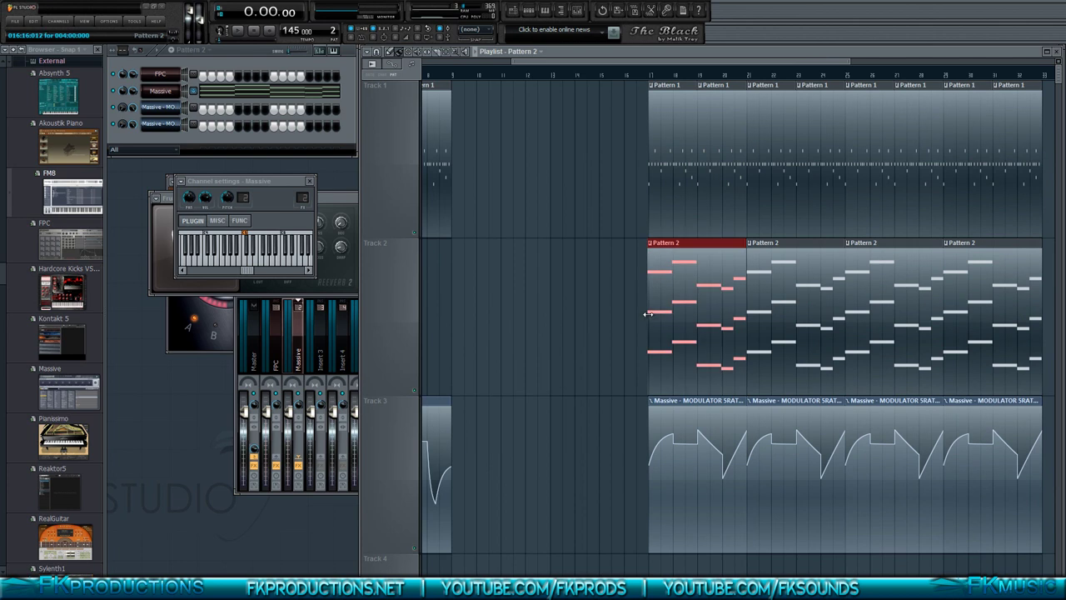
scroll(659, 298, "up", 4)
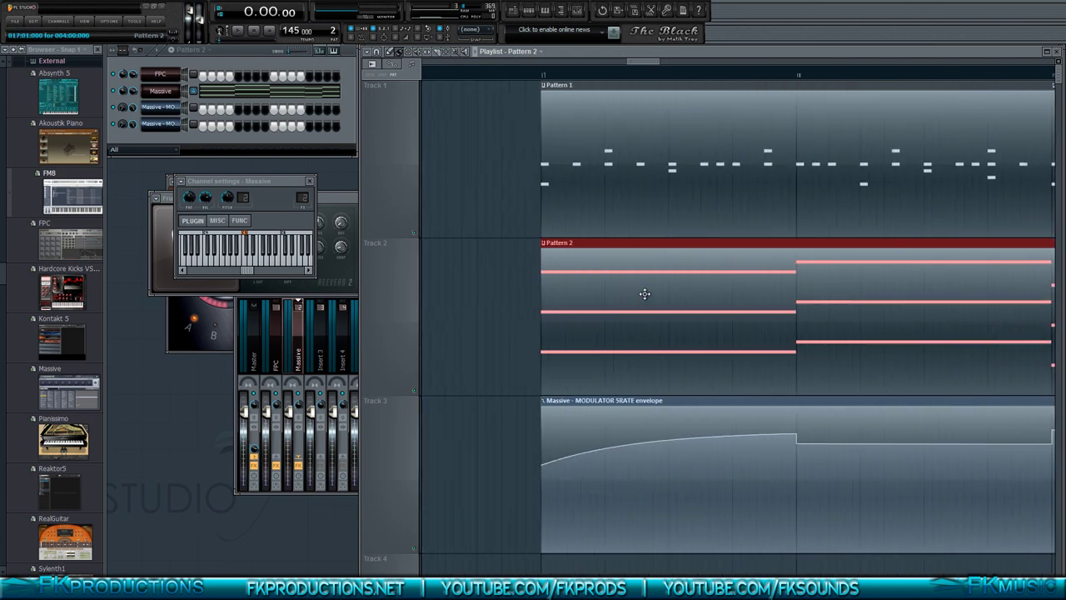
scroll(636, 288, "down", 2)
Step: Clone Pattern 2 and delete the highest octave of Massive notes from the clone
left_click(191, 49)
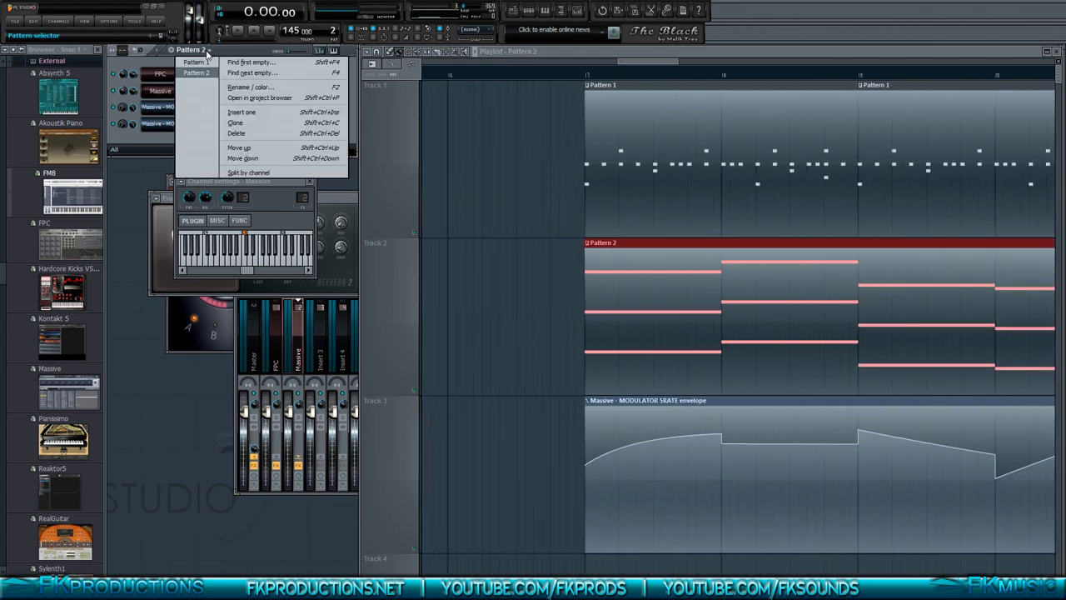
left_click(250, 122)
left_click(215, 94)
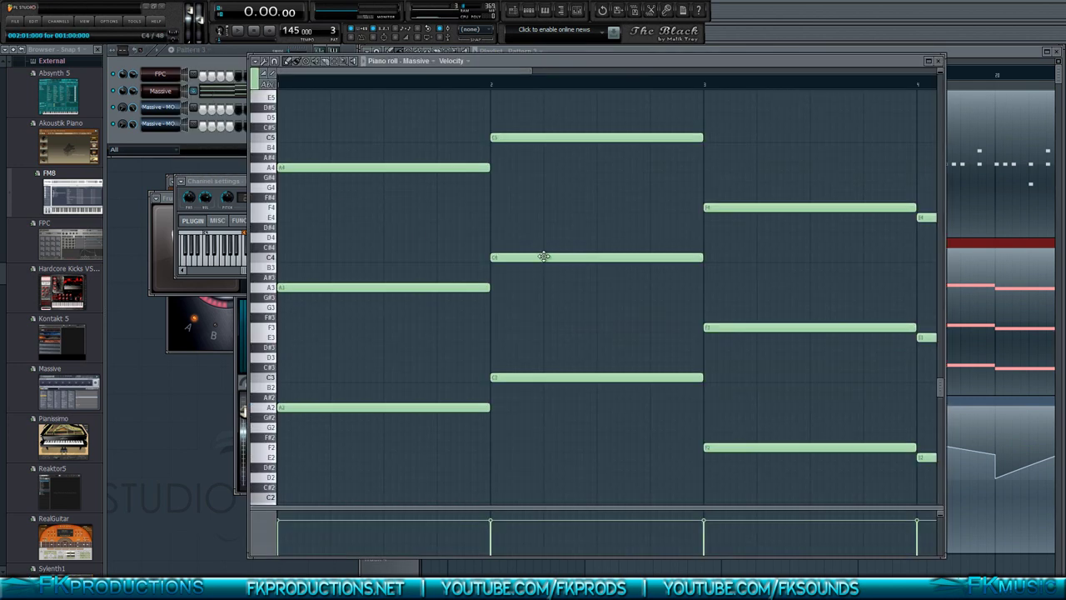
scroll(543, 257, "down", 4)
left_click_drag(633, 243, 277, 102)
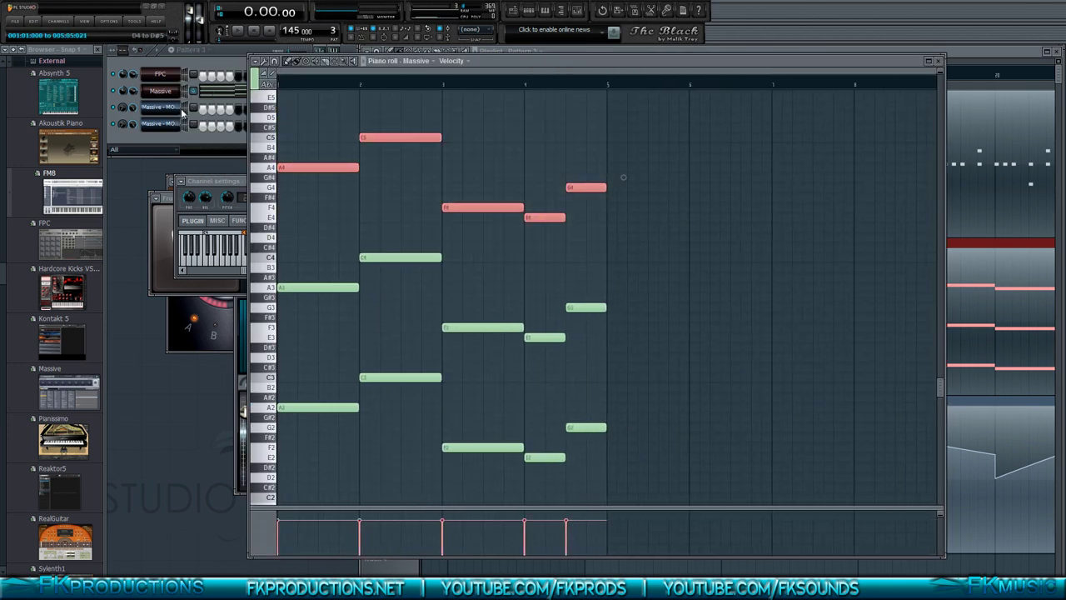
key("Delete")
key("space")
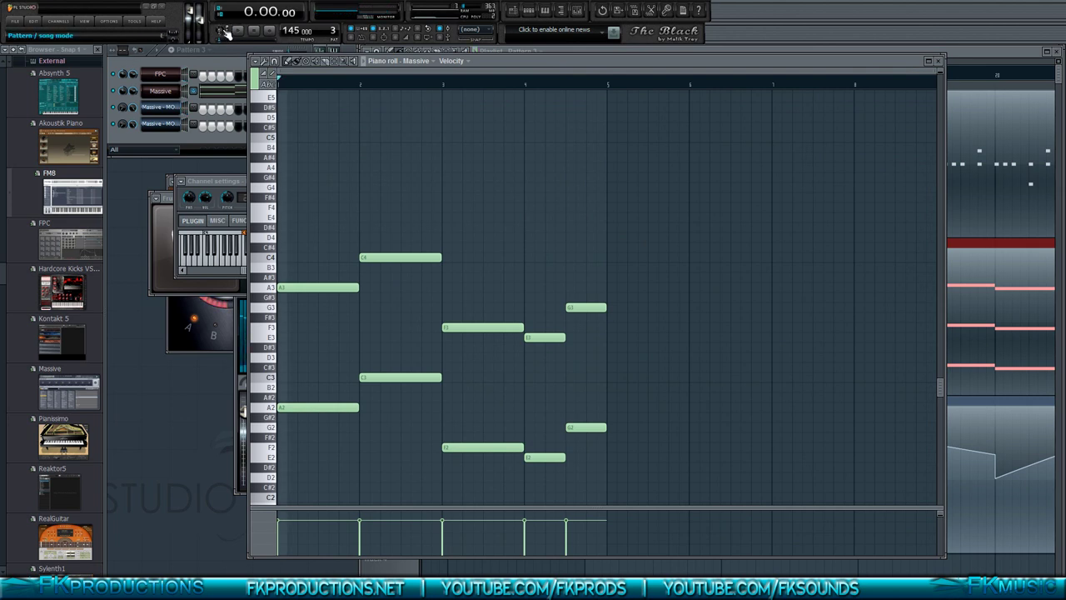
left_click(937, 61)
key("space")
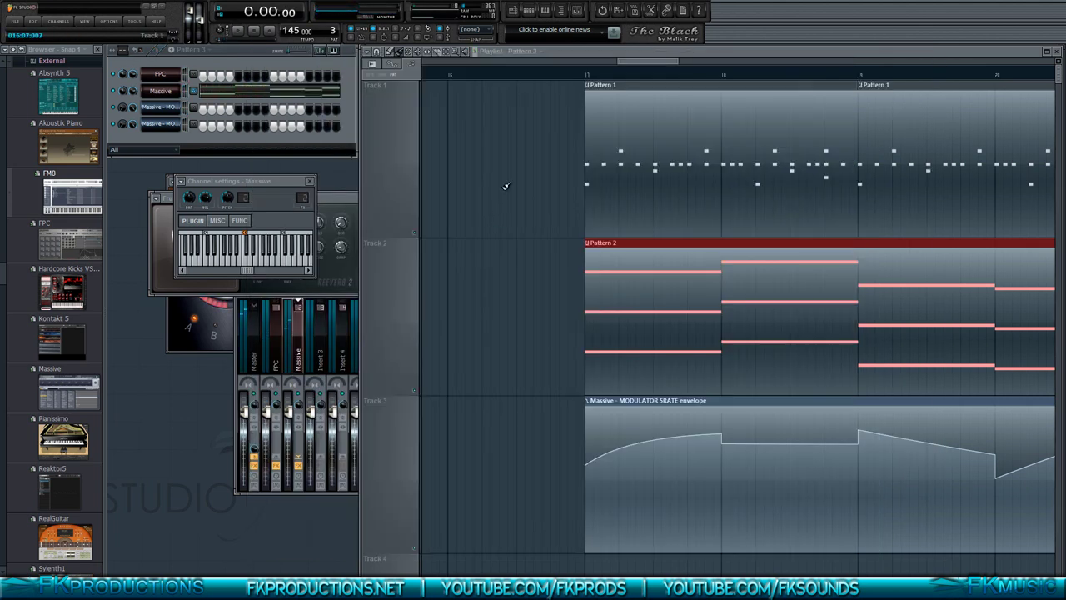
Step: Place two Pattern 3 clips back to back on Track 2 from bar 1 to bar 9
left_click_drag(619, 60, 421, 60)
scroll(583, 255, "down", 3)
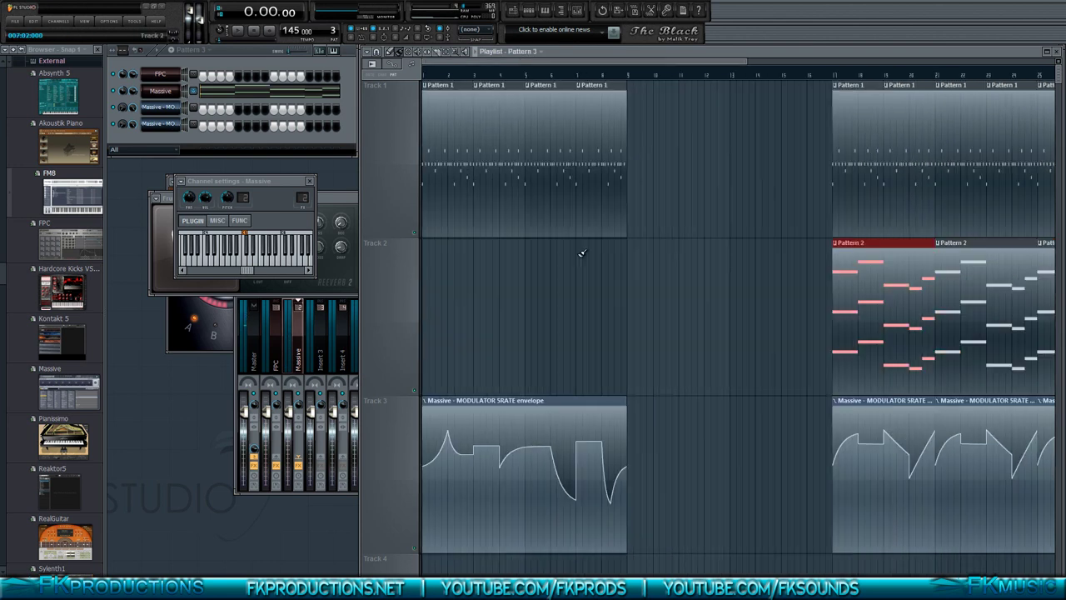
left_click(452, 304)
left_click_drag(473, 300, 443, 300)
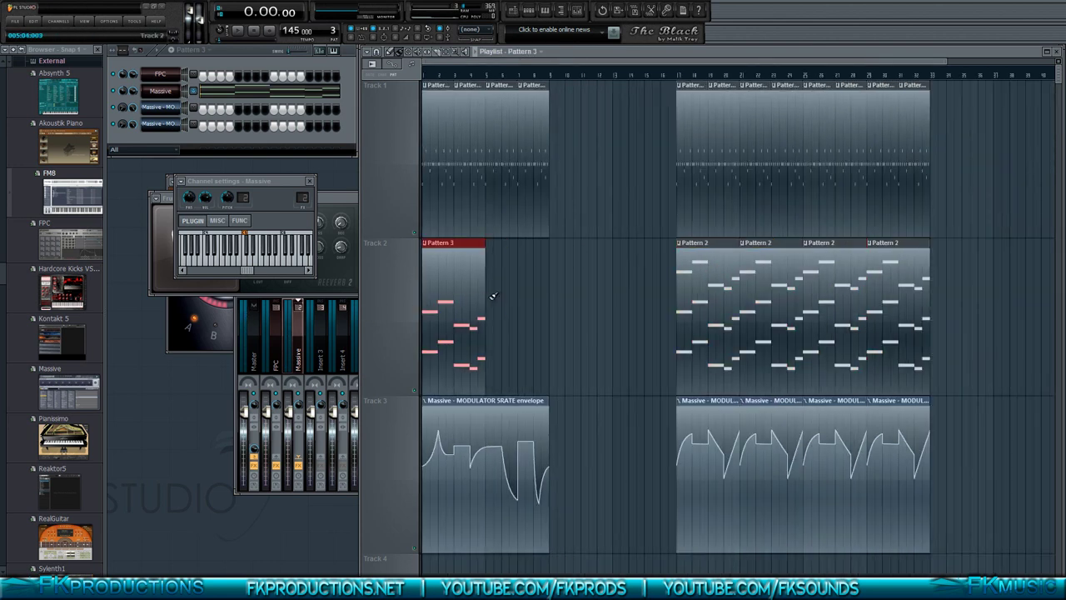
left_click(494, 296)
left_click_drag(521, 296, 512, 297)
scroll(500, 294, "up", 3)
scroll(466, 299, "up", 6)
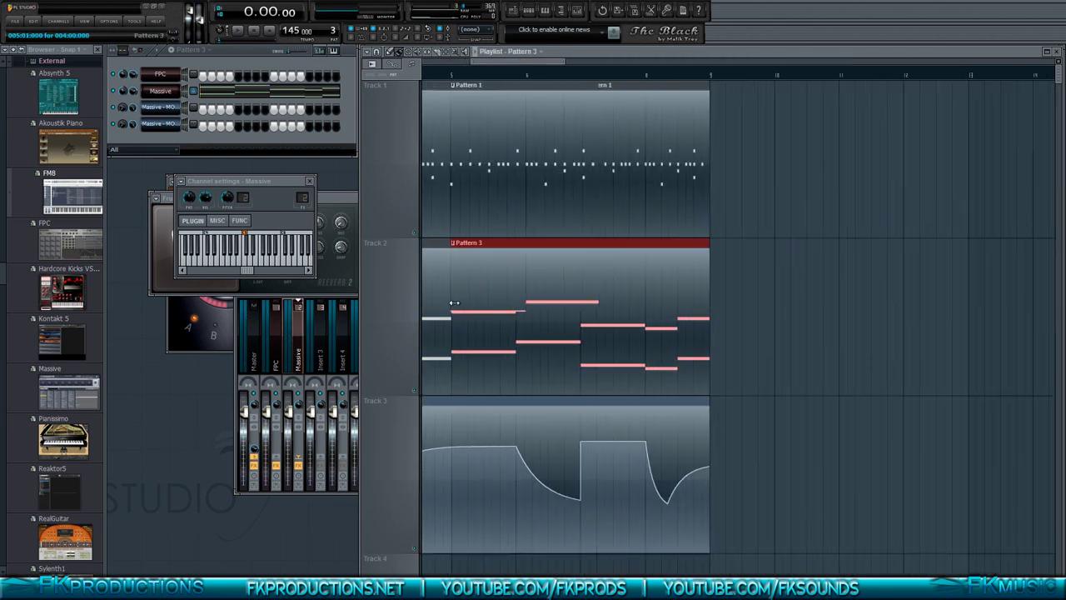
scroll(457, 303, "down", 10)
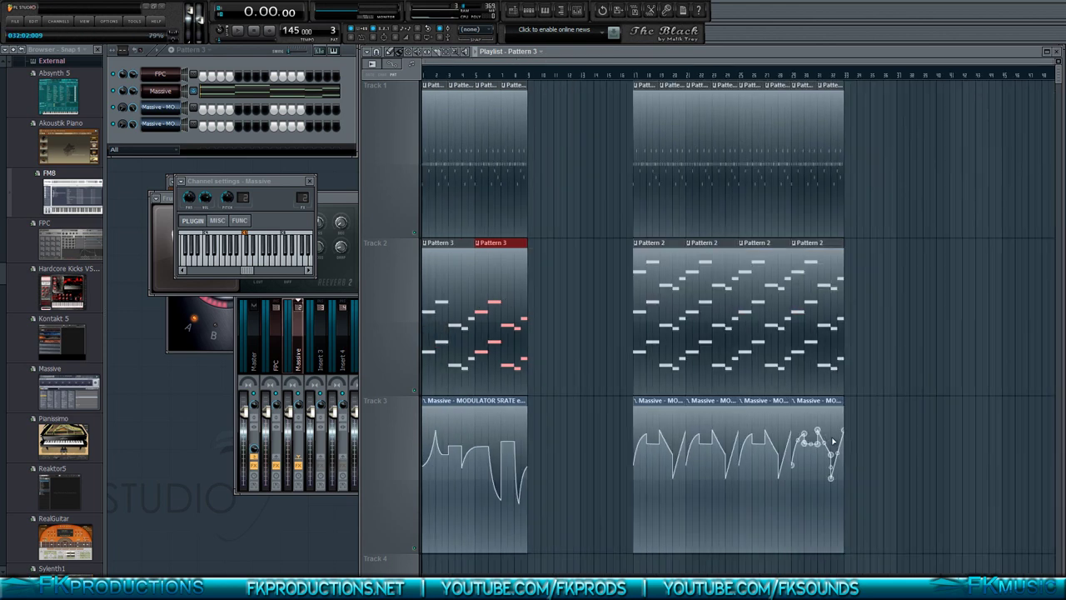
Step: Move all clips between bars 17 and 33 on the three tracks to start at bar 9, and listen to the arrangement
left_click_drag(878, 552, 630, 81)
left_click_drag(654, 118, 548, 117)
scroll(749, 107, "up", 6)
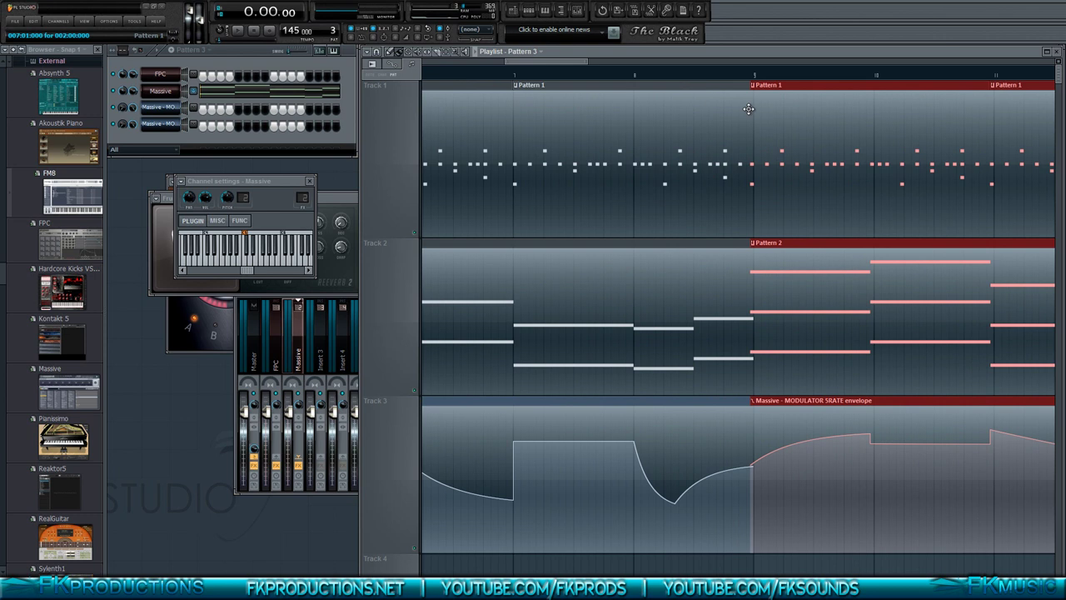
scroll(804, 133, "down", 6)
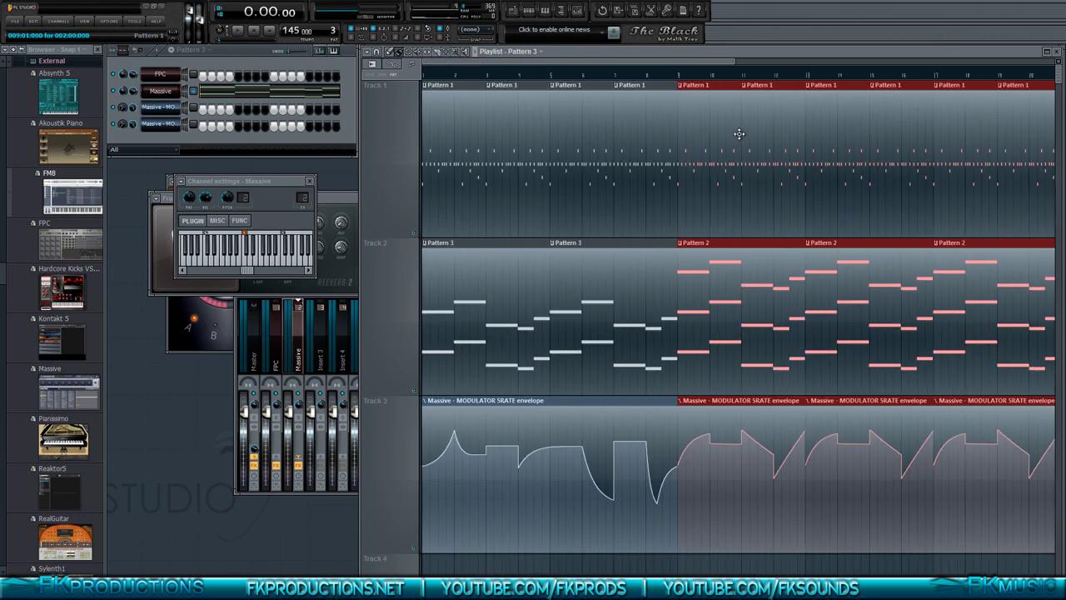
key("space")
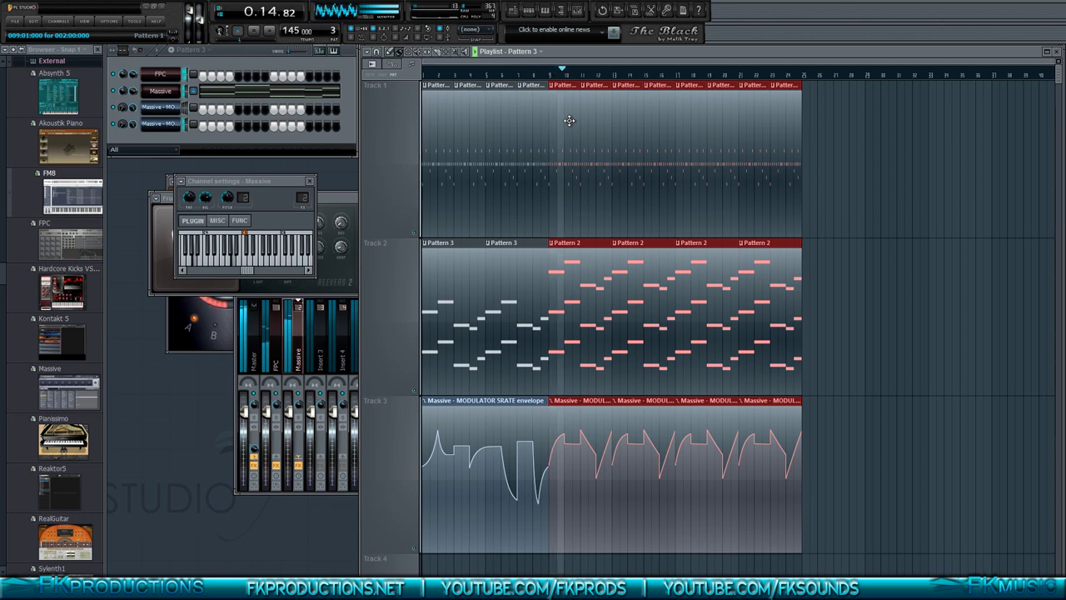
key("space")
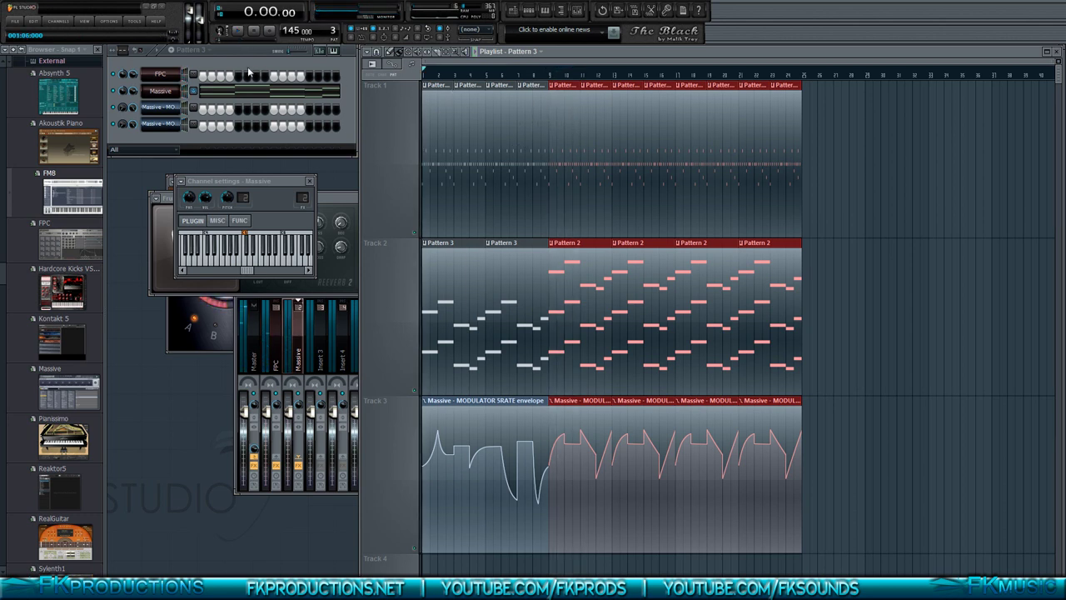
Step: Select Pattern 1, view its FPC drum notes and clone the pattern
left_click(204, 52)
left_click(212, 62)
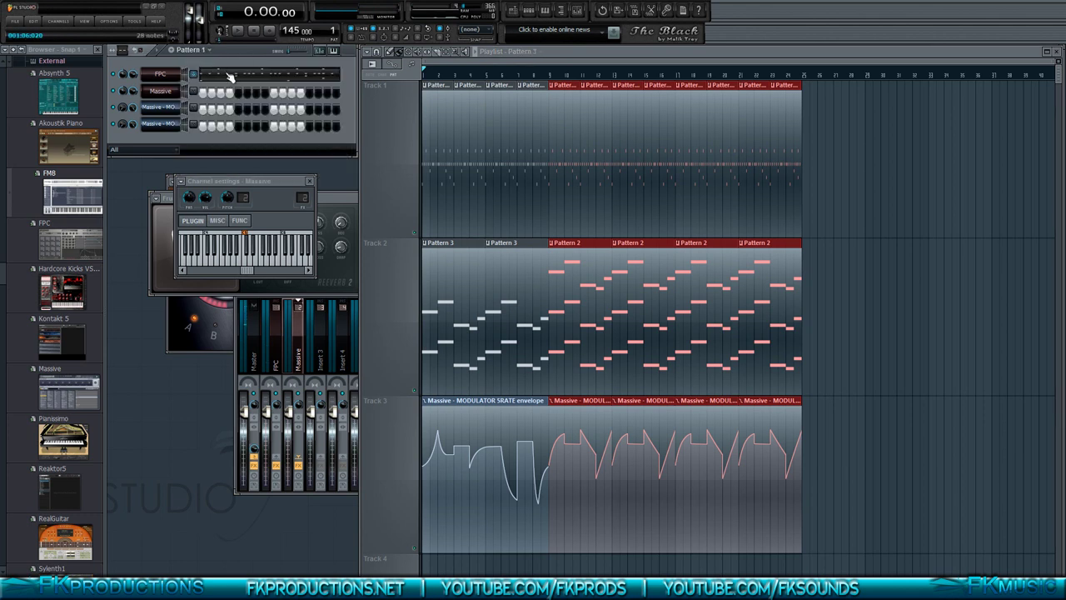
left_click(230, 77)
left_click(202, 51)
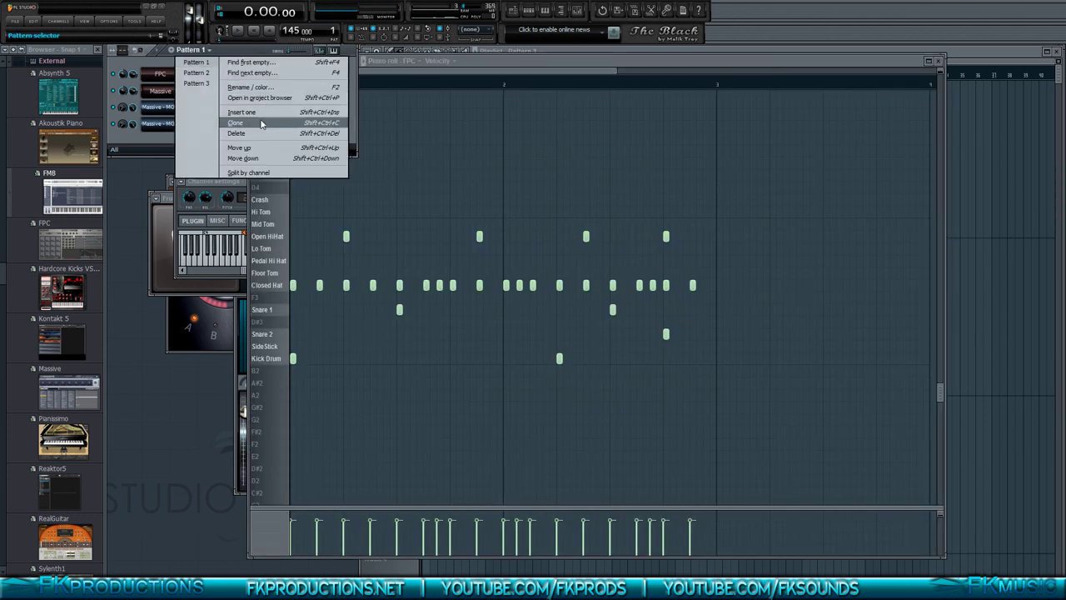
left_click(261, 123)
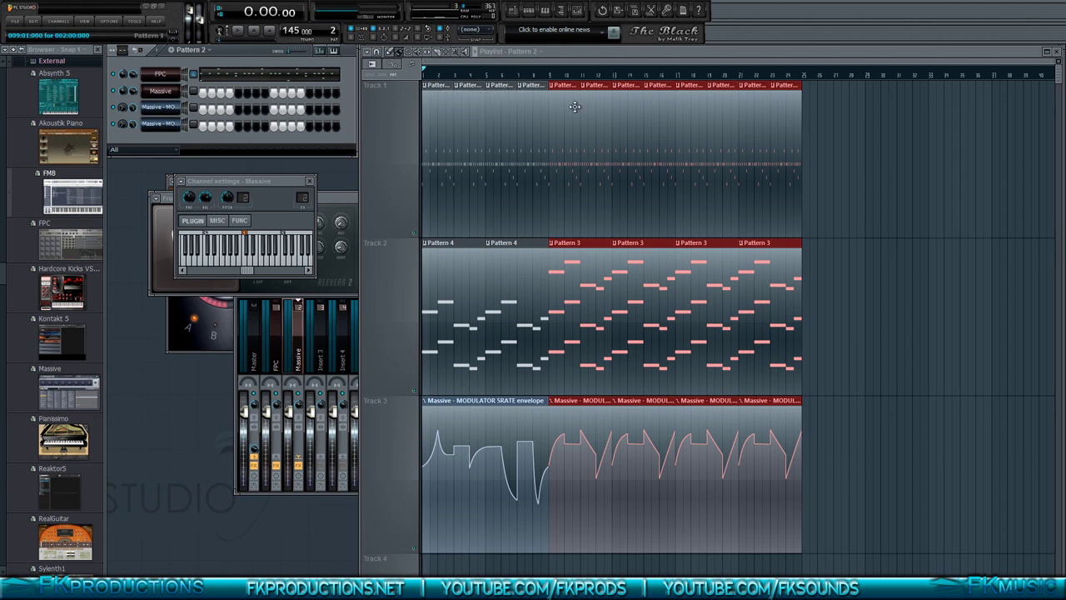
Step: Replace the Track 1 drum clips after bar 9 with a row of eight consecutive Pattern 2 clips
left_click(206, 54)
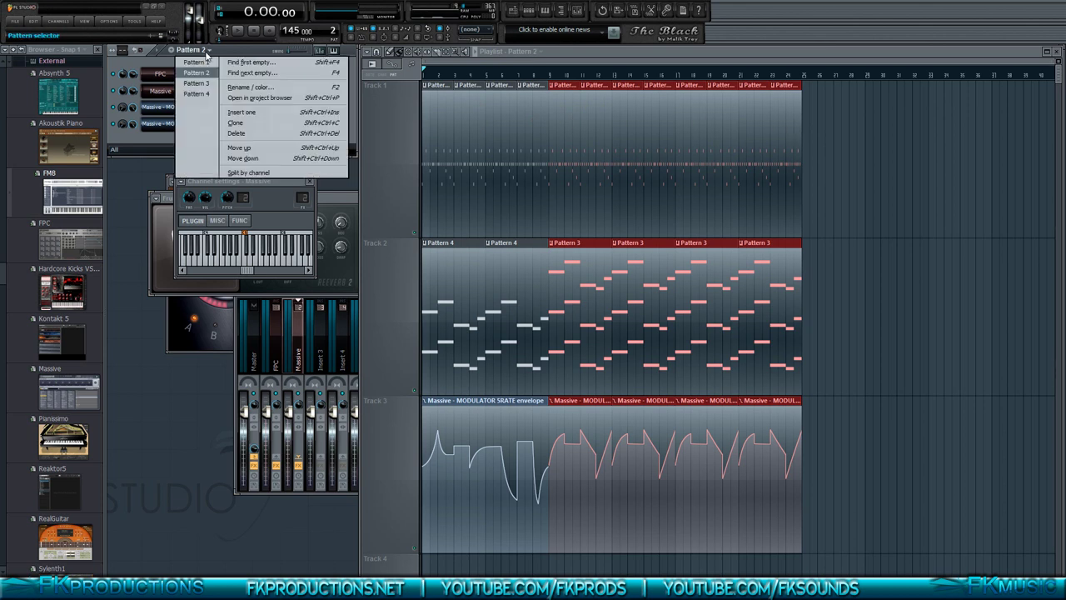
left_click(631, 126)
mouse_move(816, 114)
left_mouse_down()
mouse_move(574, 118)
mouse_move(766, 121)
left_mouse_up()
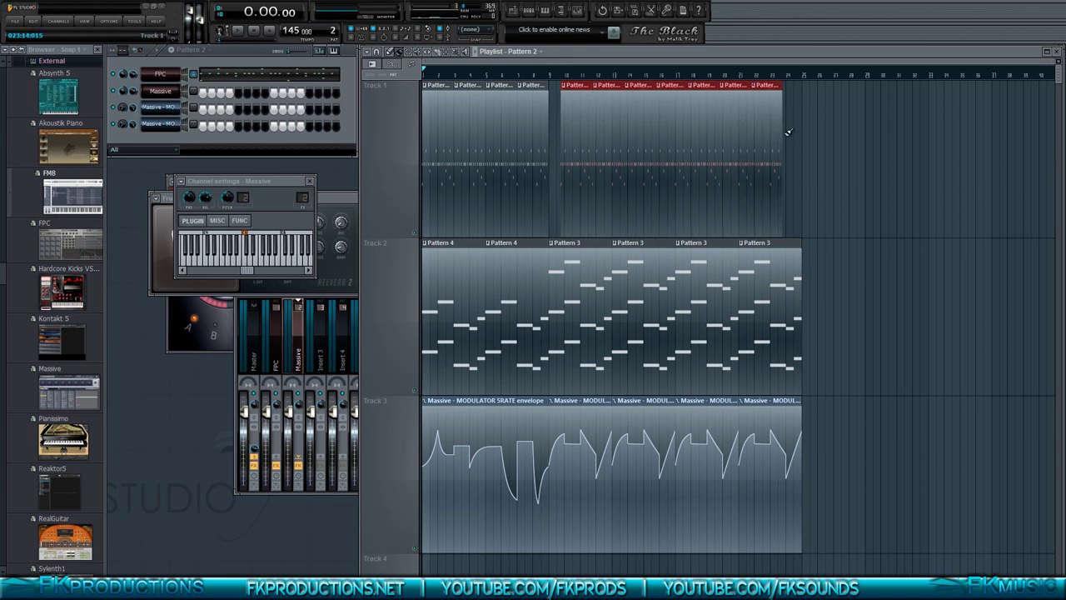
left_click(788, 131)
scroll(593, 133, "up", 3)
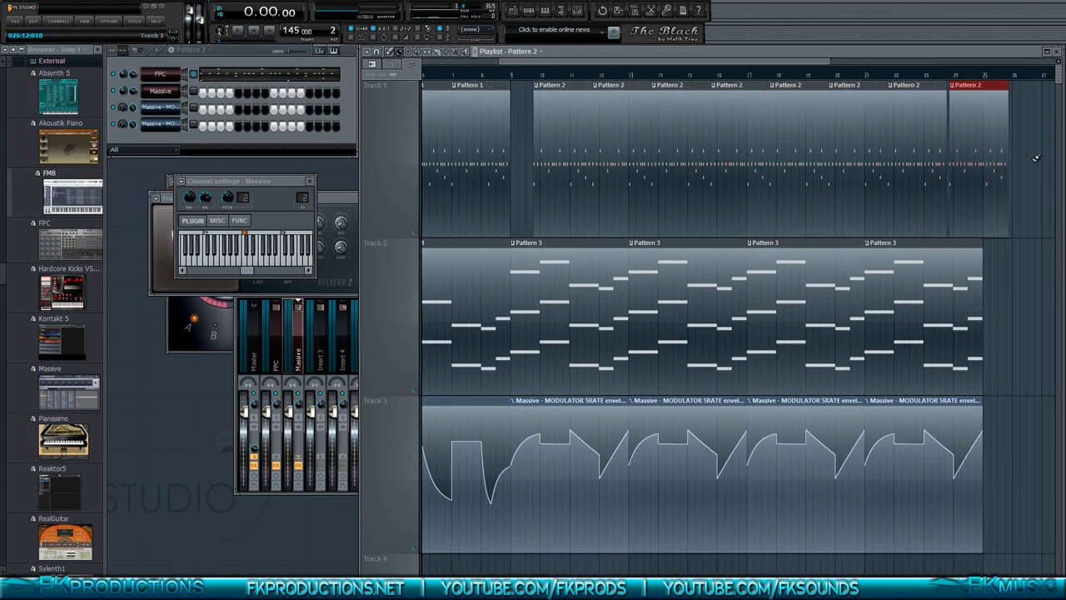
right_click(993, 149)
left_click(955, 151)
scroll(952, 150, "up", 4)
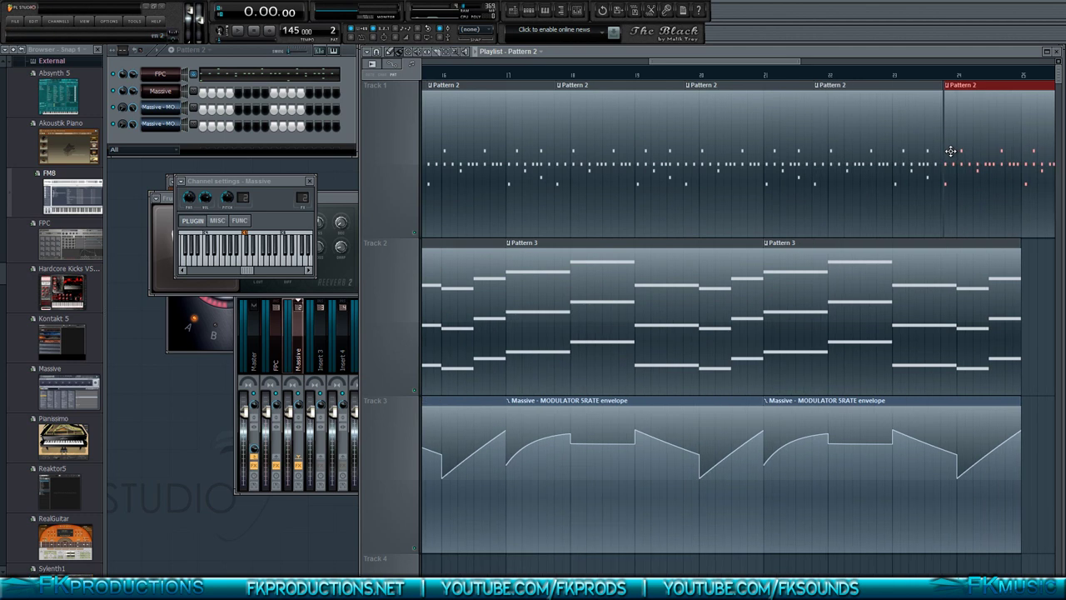
scroll(950, 149, "down", 5)
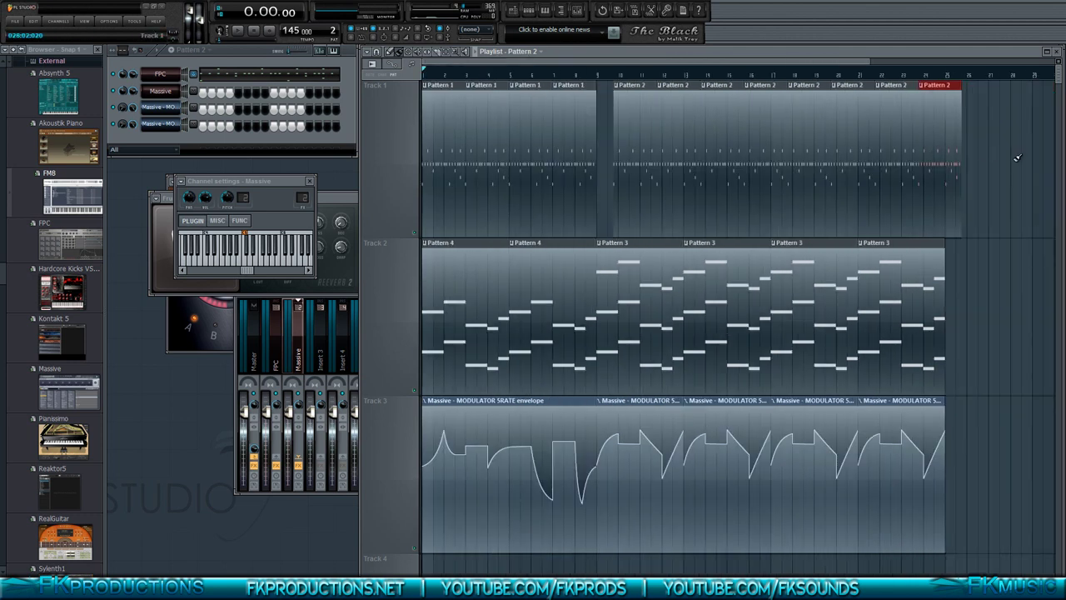
Step: Move the eight Pattern 2 drum clips together on Track 1 so they start exactly at bar 9
left_click_drag(995, 162, 616, 154)
scroll(616, 154, "up", 5)
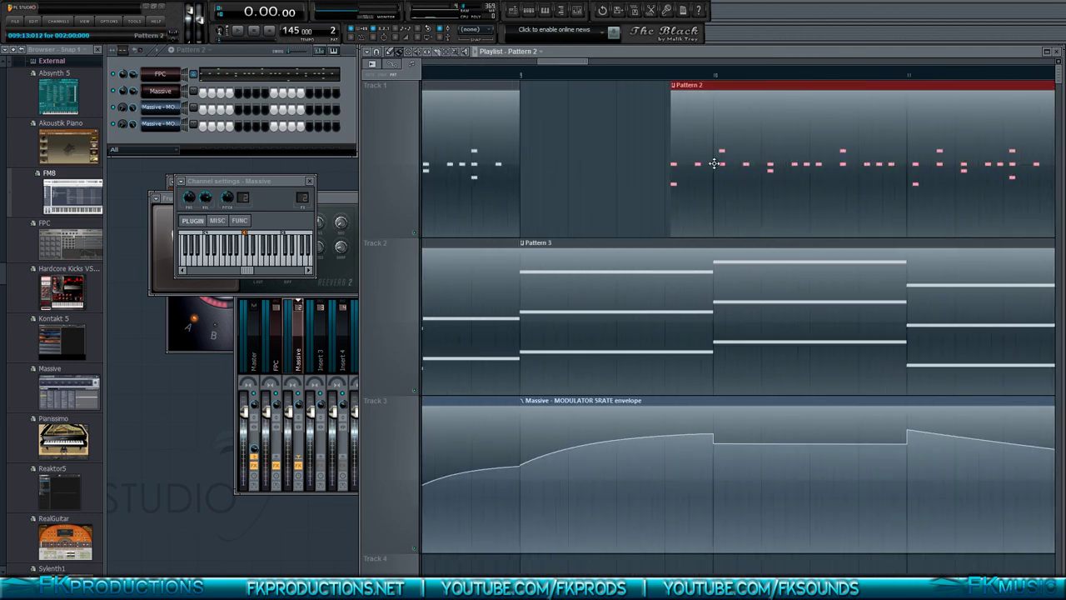
scroll(555, 171, "down", 5)
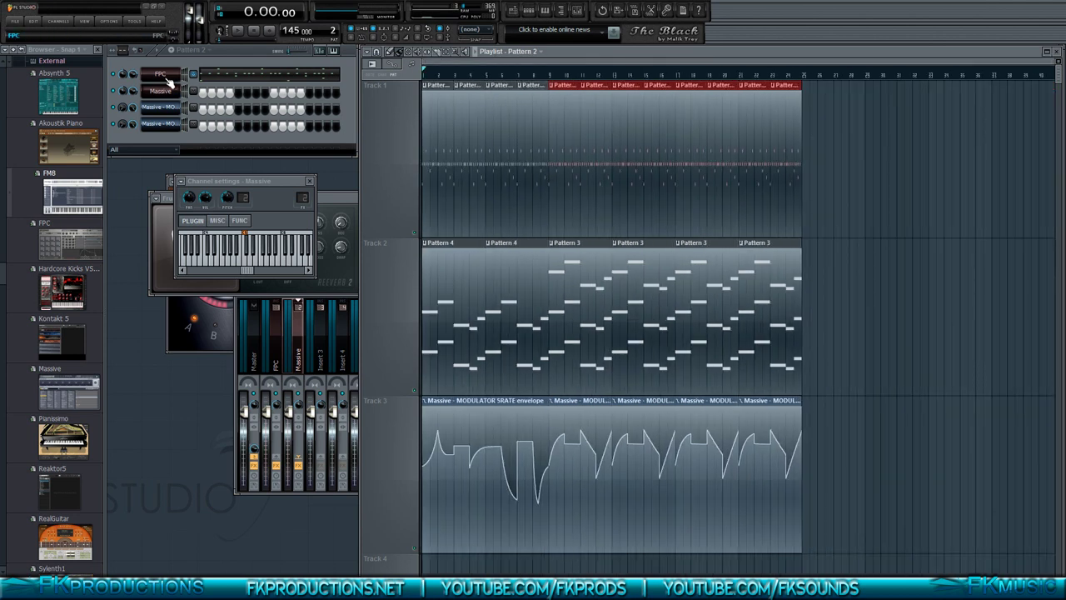
Step: Open the FPC notes of Pattern 2 in the piano roll and listen to the drum pattern
left_click(160, 75)
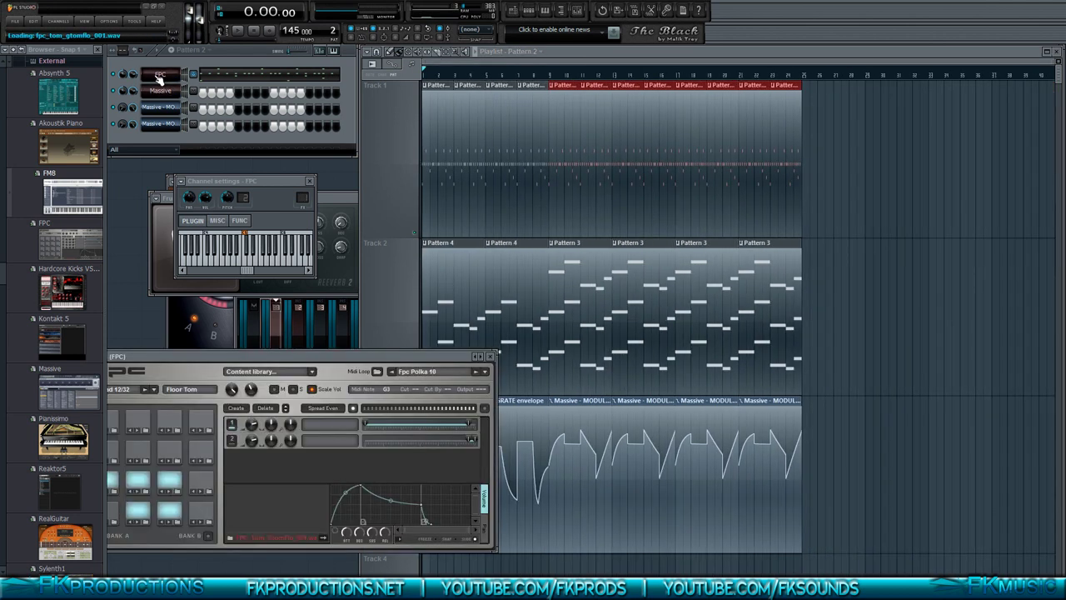
left_click(211, 79)
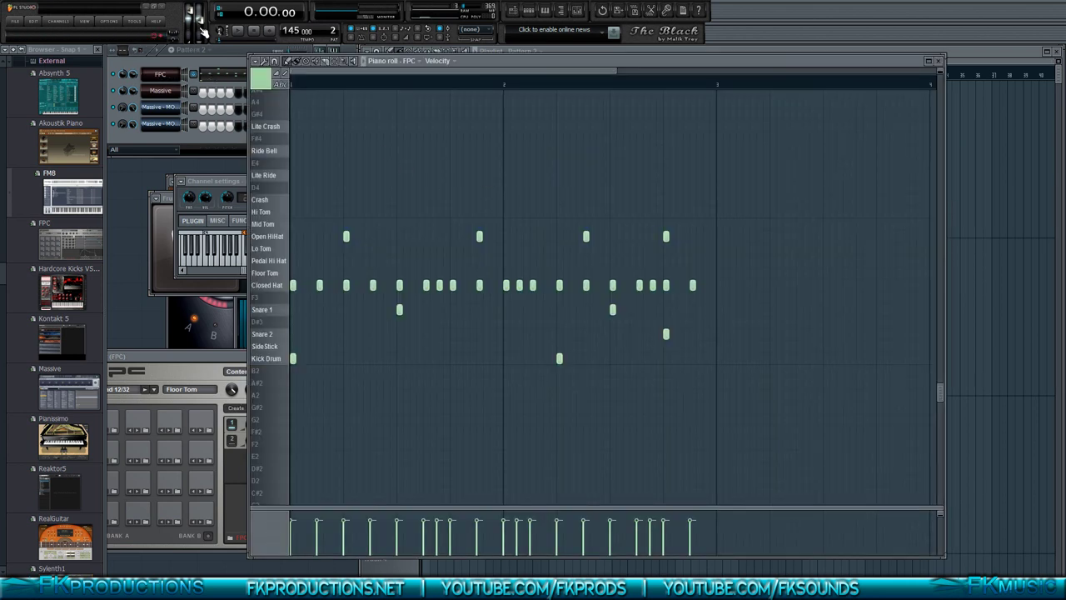
left_click(241, 36)
left_click(255, 34)
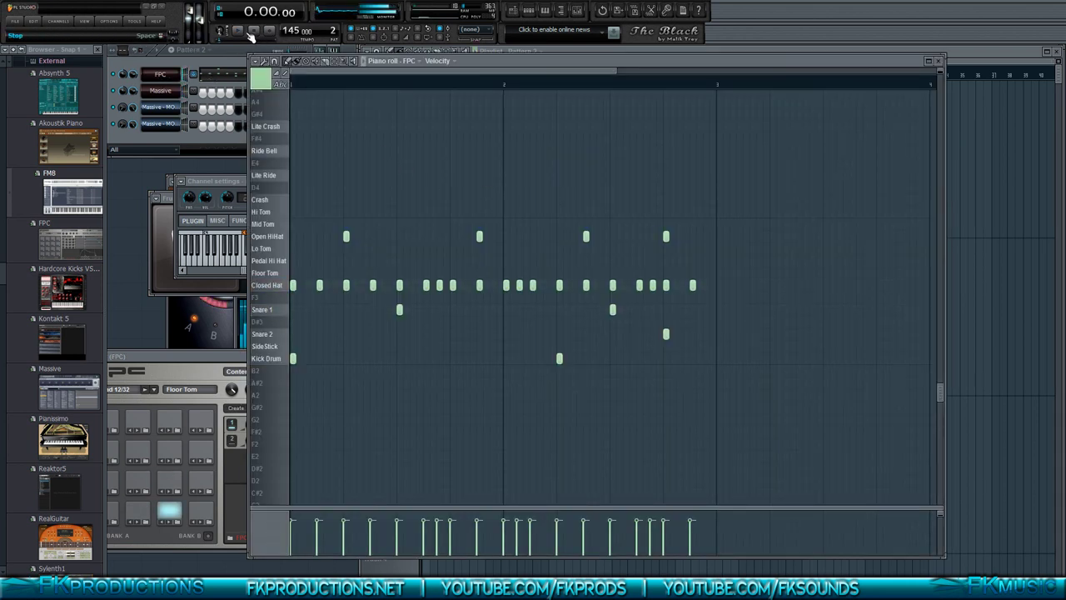
left_click(236, 31)
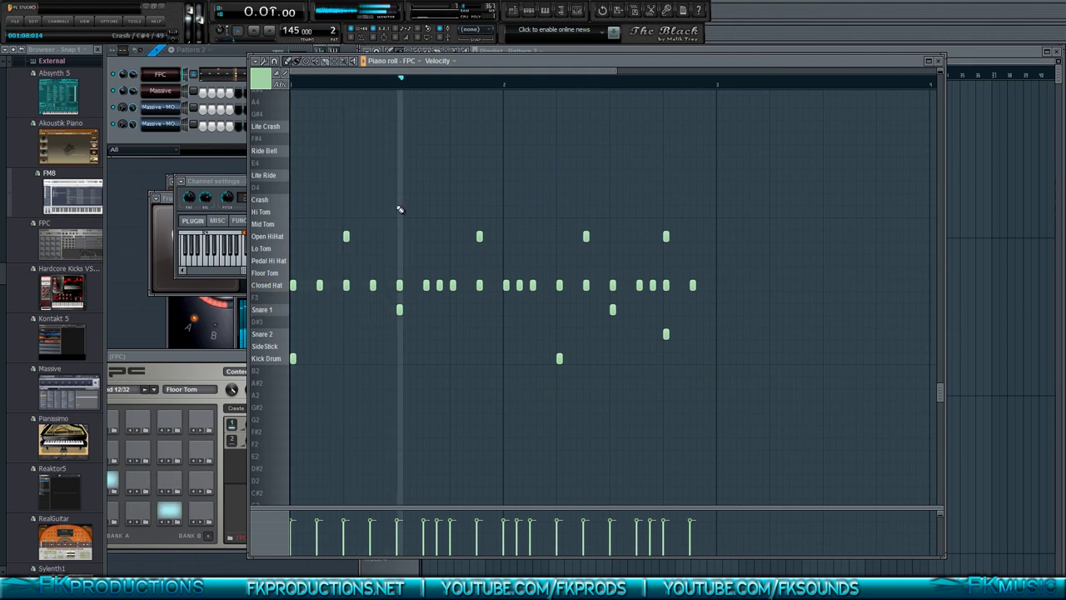
key("space")
Step: Fill the Closed Hat row with consecutive sixteenth notes from step 1 to step 5 of bar 1, and play the pattern
left_click_drag(319, 284, 306, 285)
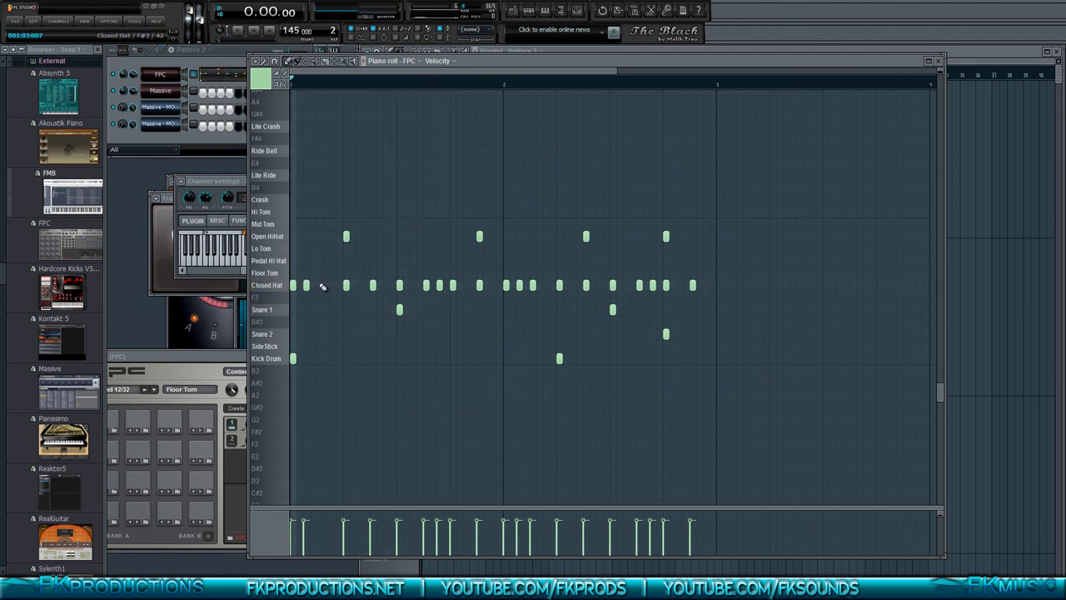
left_click(322, 286)
left_click(332, 285)
key("space")
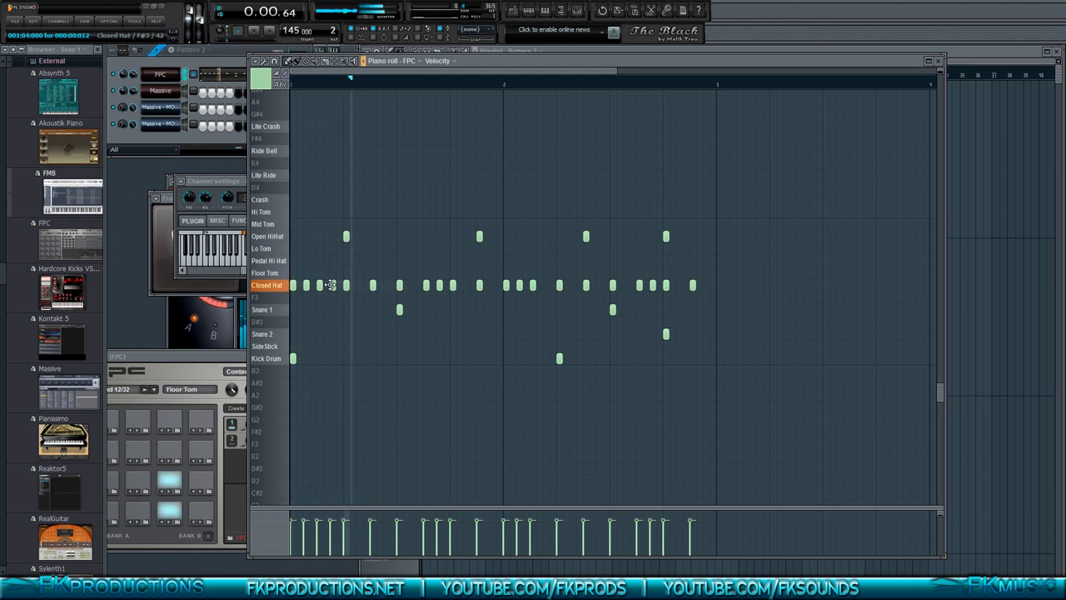
key("space")
key("space")
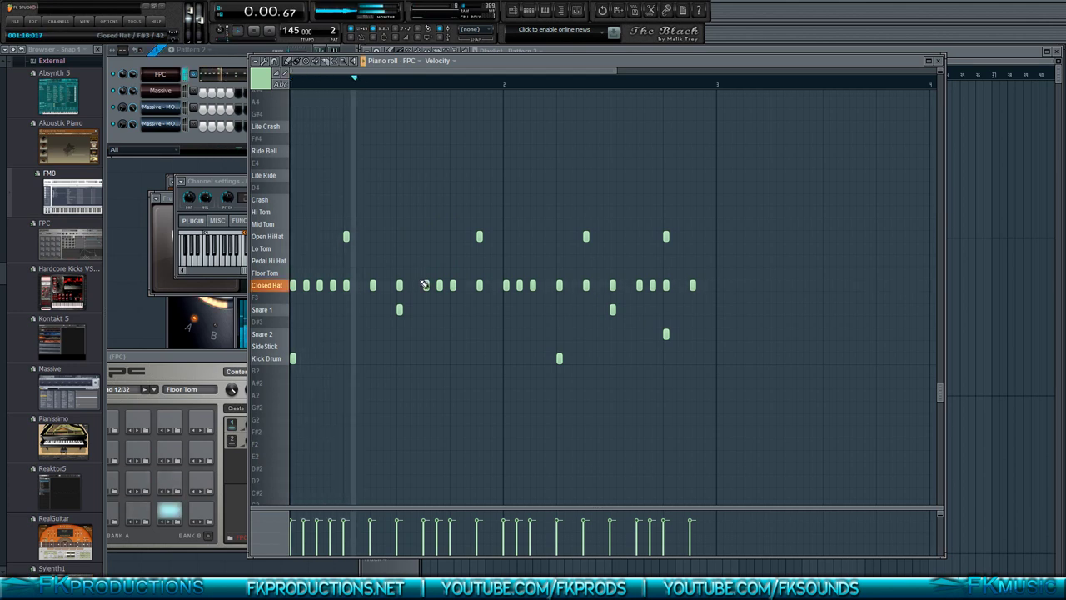
key("space")
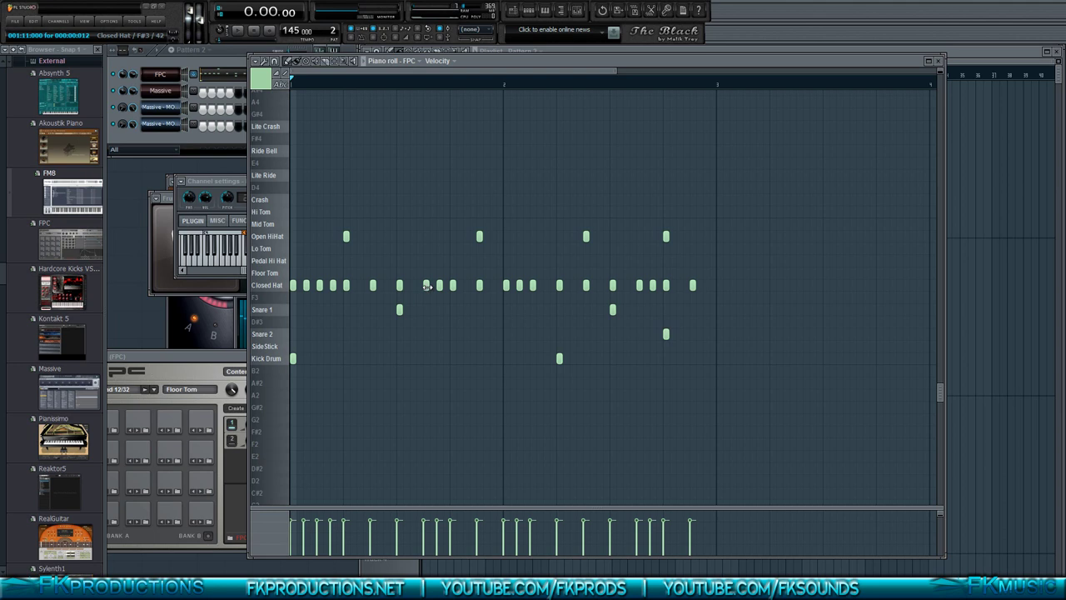
Step: Remove the Closed Hat hit at step 12 of bar 1 and add Closed Hat hits at steps 4 and 6 of bar 2
key("space")
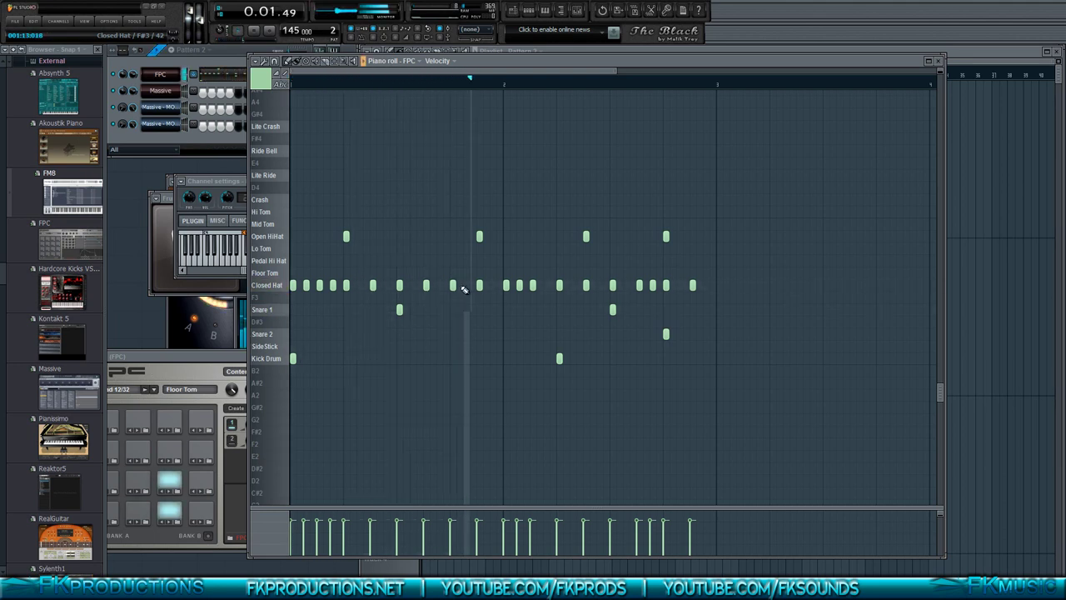
key("space")
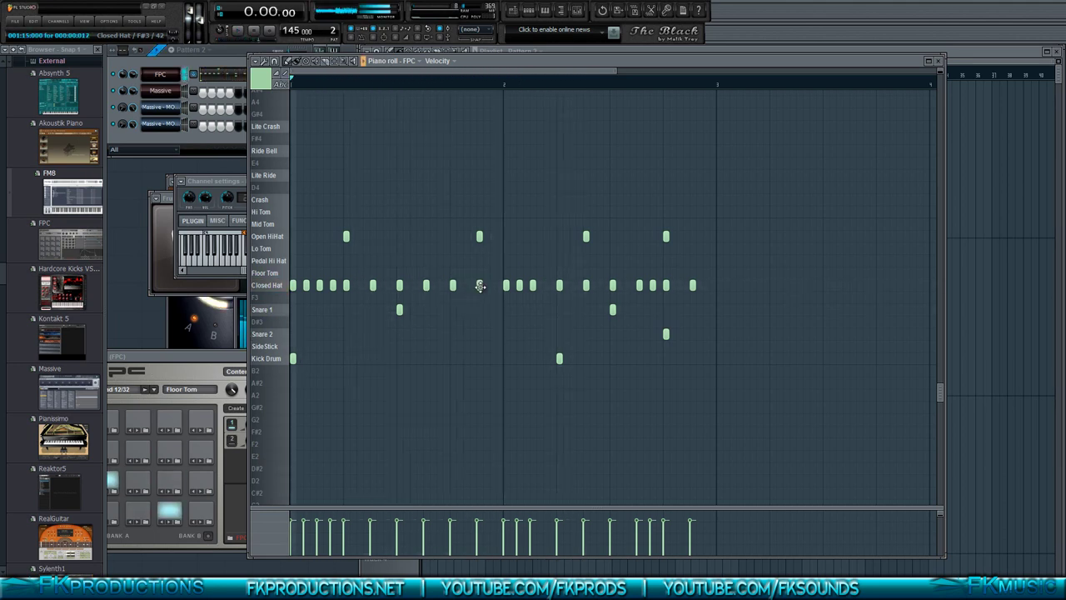
left_click(545, 285)
left_click(573, 285)
key("space")
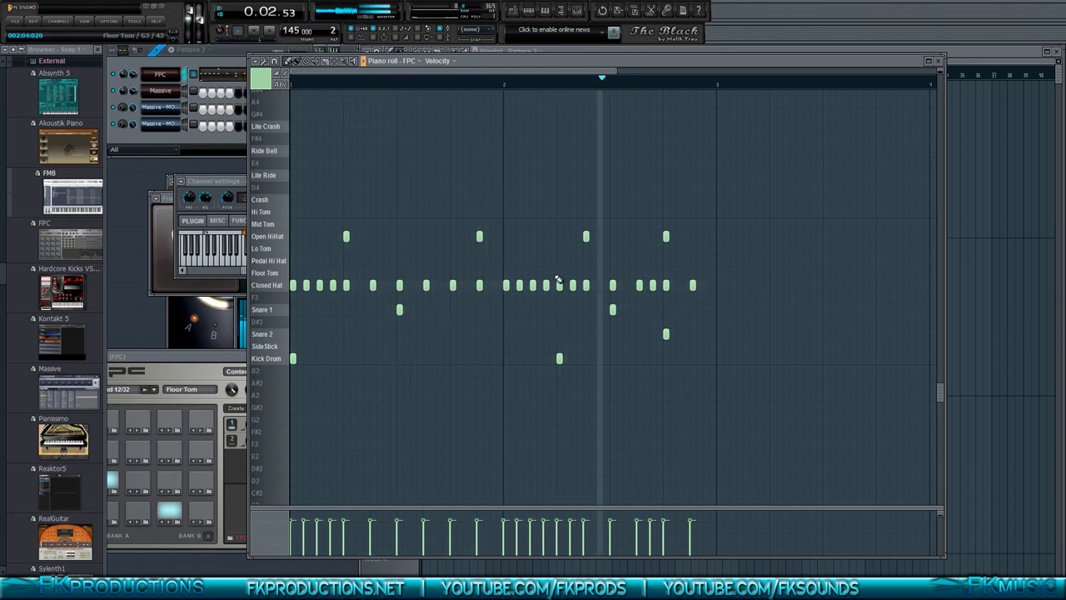
key("space")
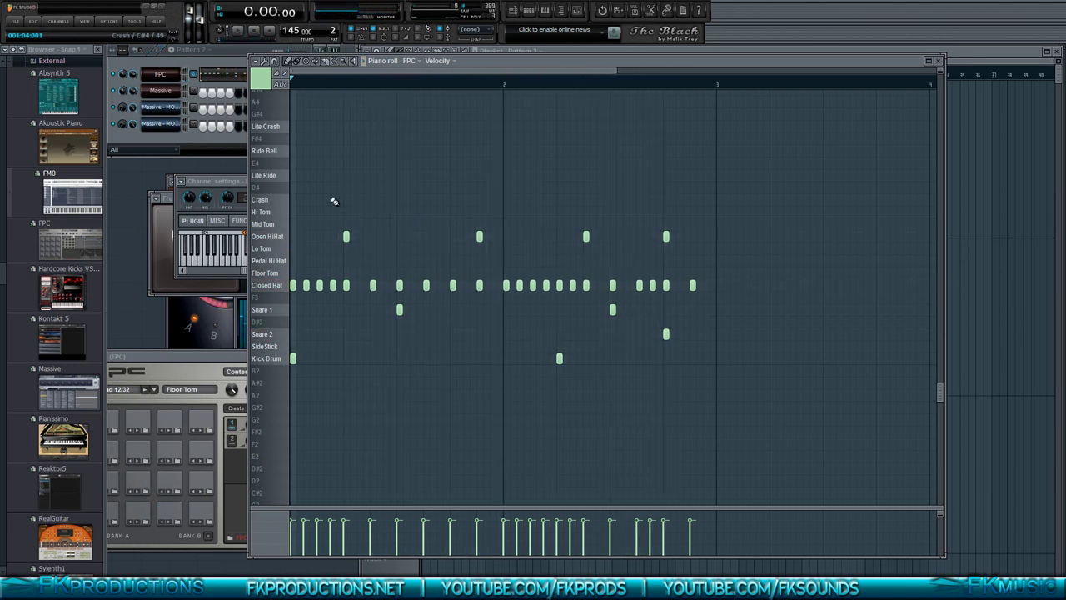
Step: Add a Lite Crash hit at step 10 of bar 1 and listen to the pattern
left_click(346, 126)
key("space")
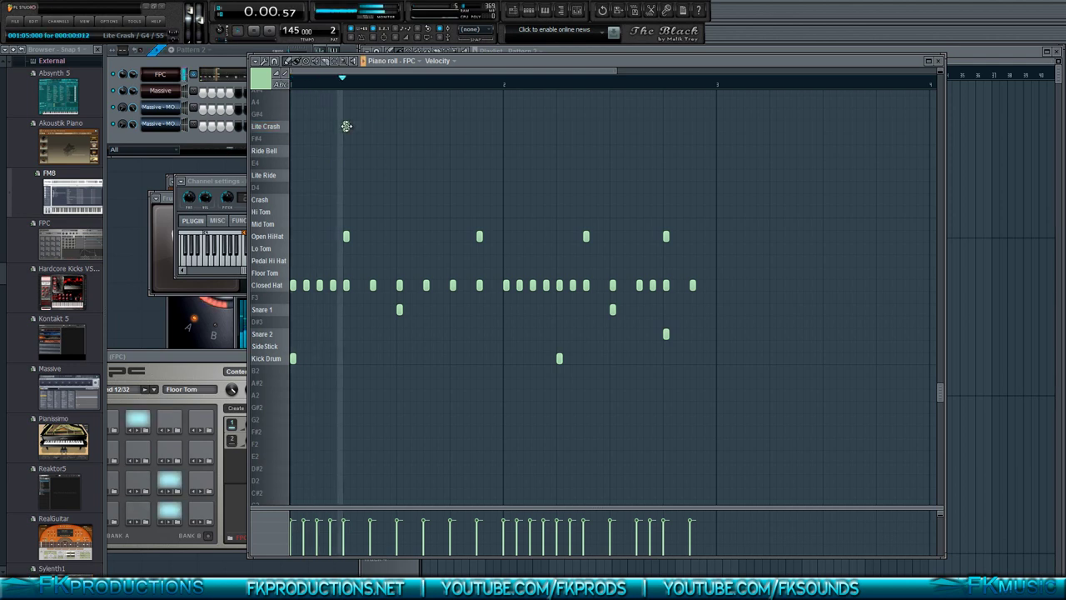
key("space")
left_click_drag(346, 126, 413, 126)
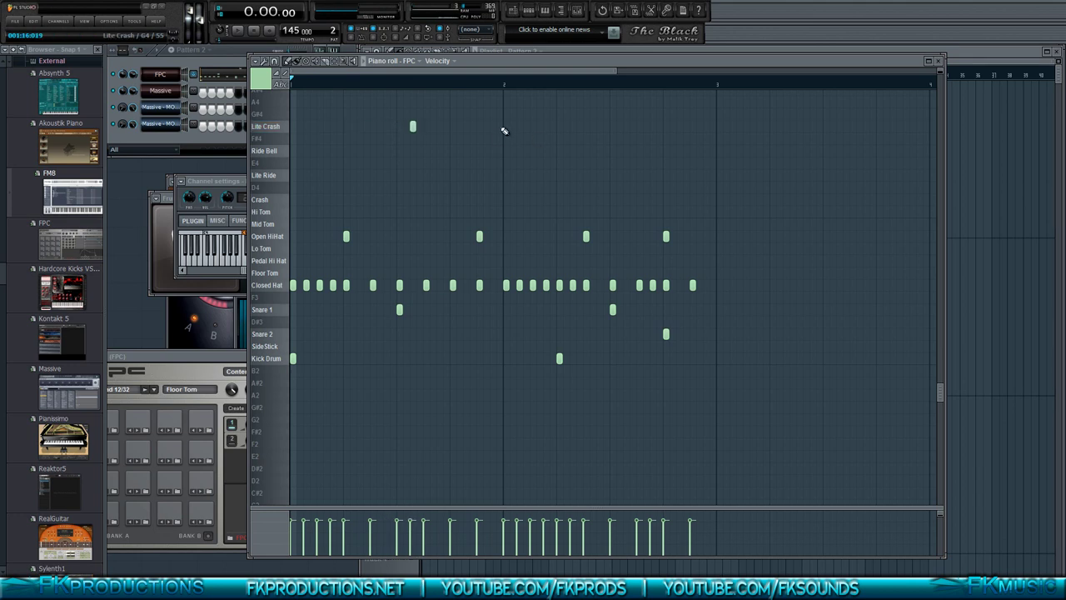
key("space")
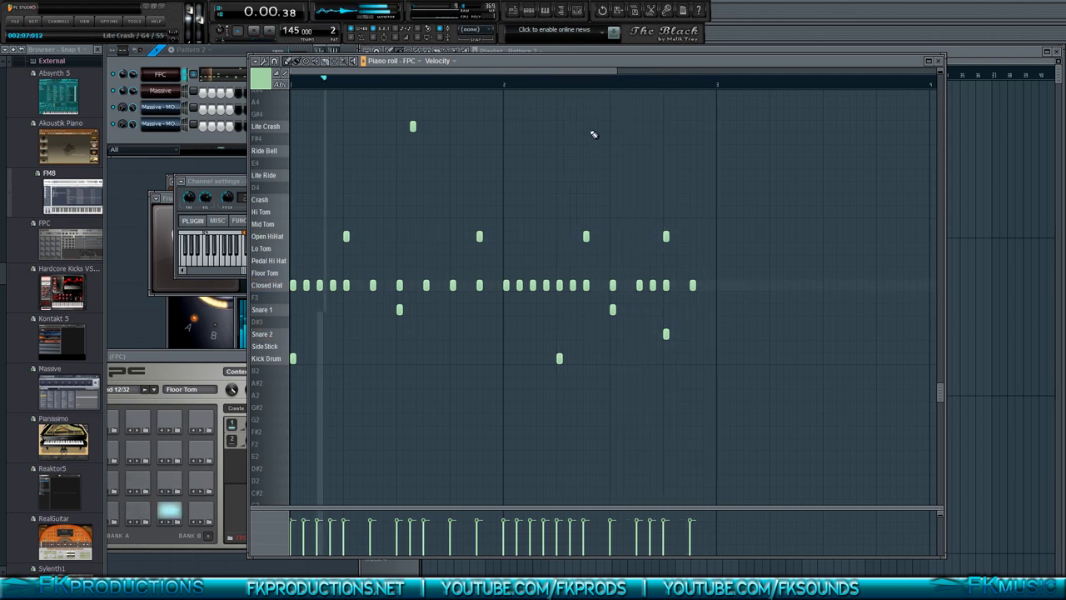
left_click(412, 126)
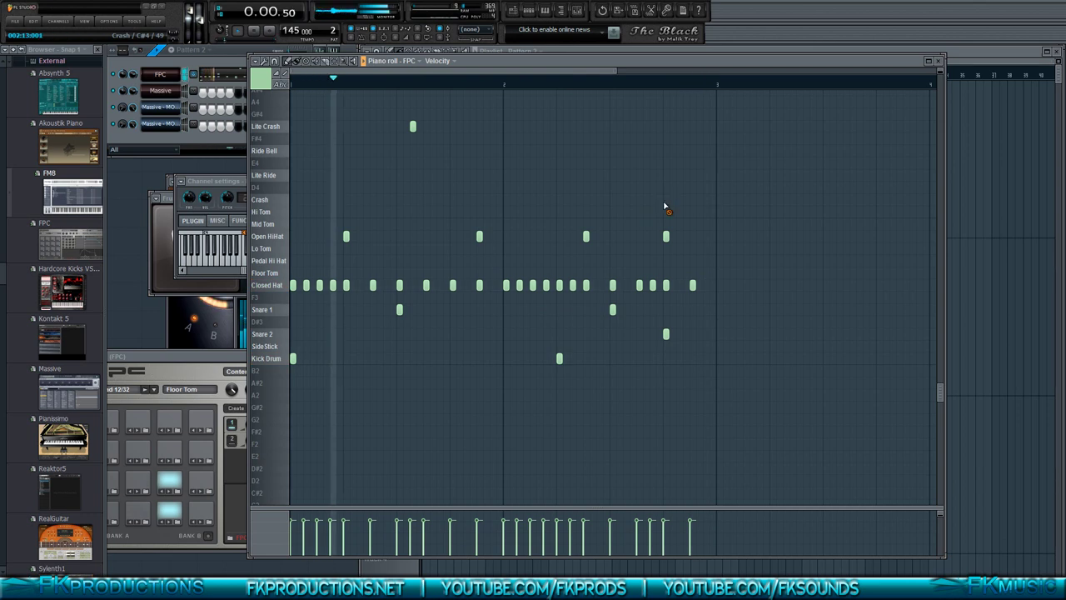
key("space")
double_click(332, 175)
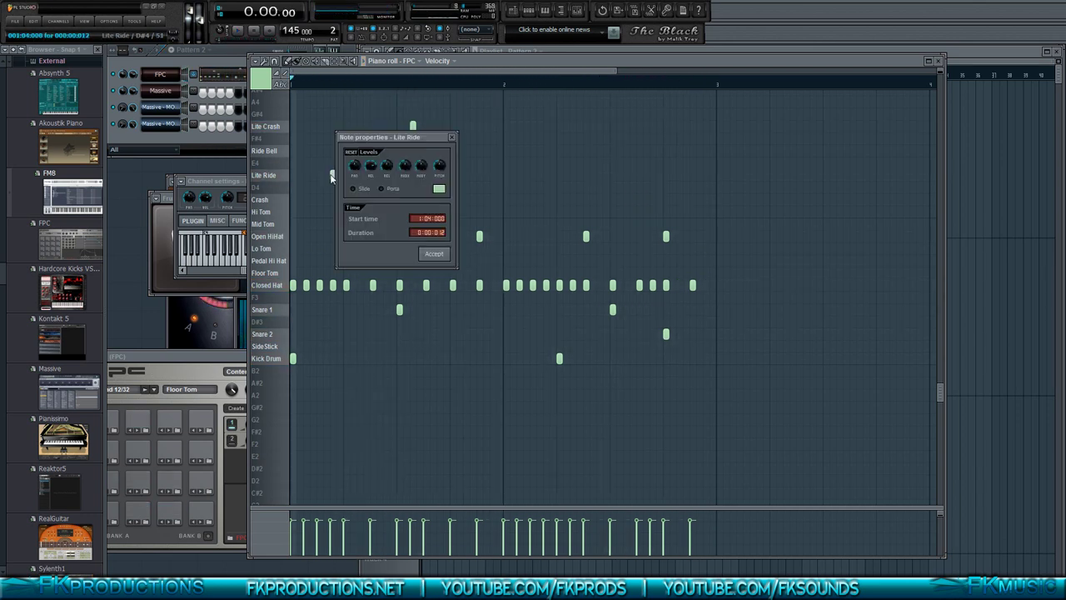
left_click(451, 138)
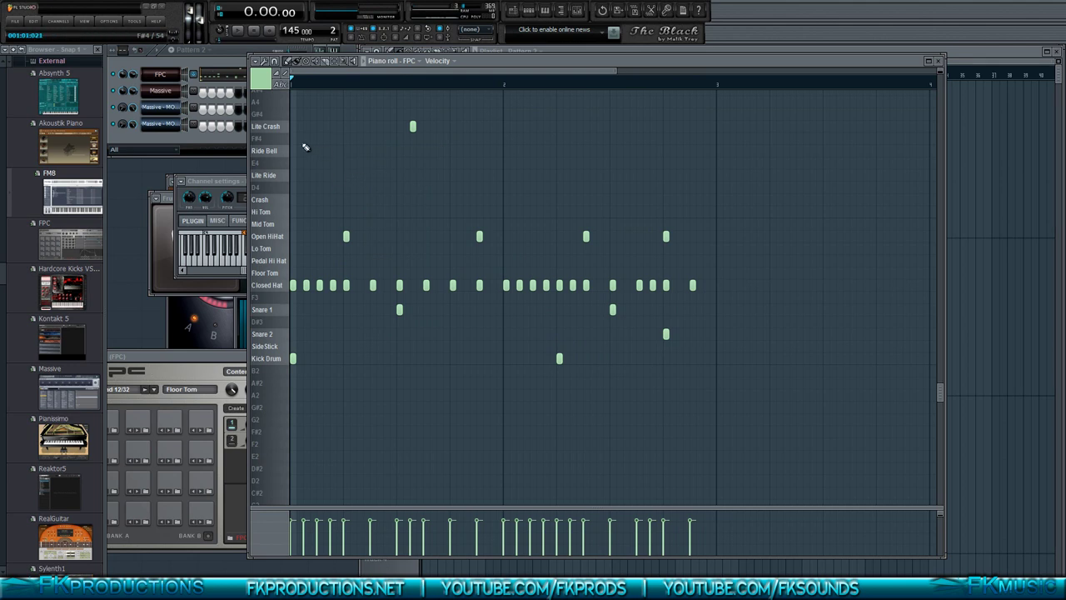
left_click(281, 217)
left_click(281, 229)
Step: Add a Snare 1 hit at step 15 of bar 1 and a Kick Drum hit at step 13 of bar 2
left_click(505, 309)
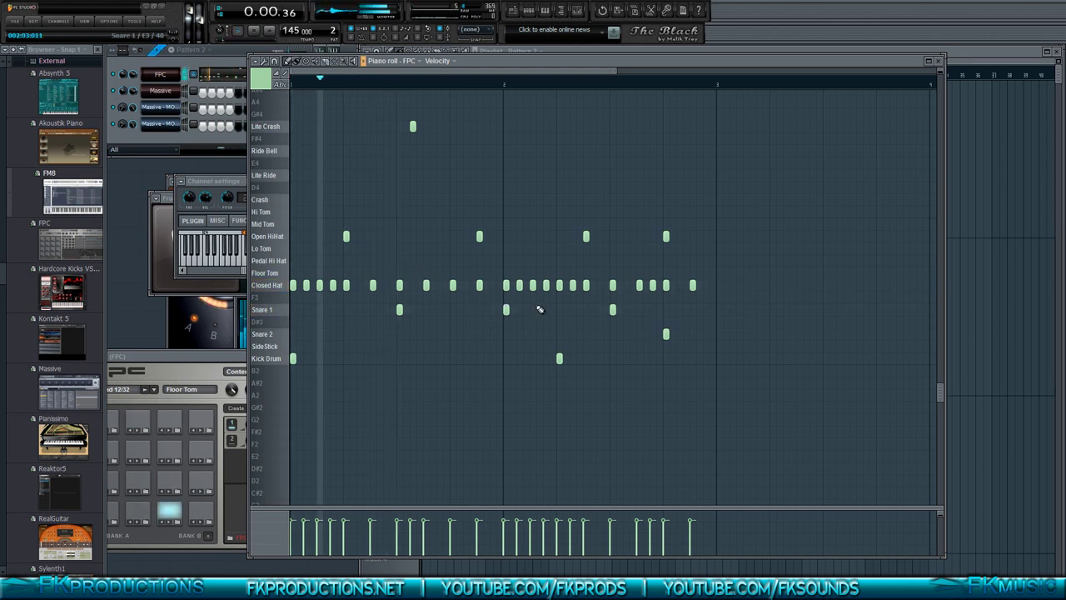
key("space")
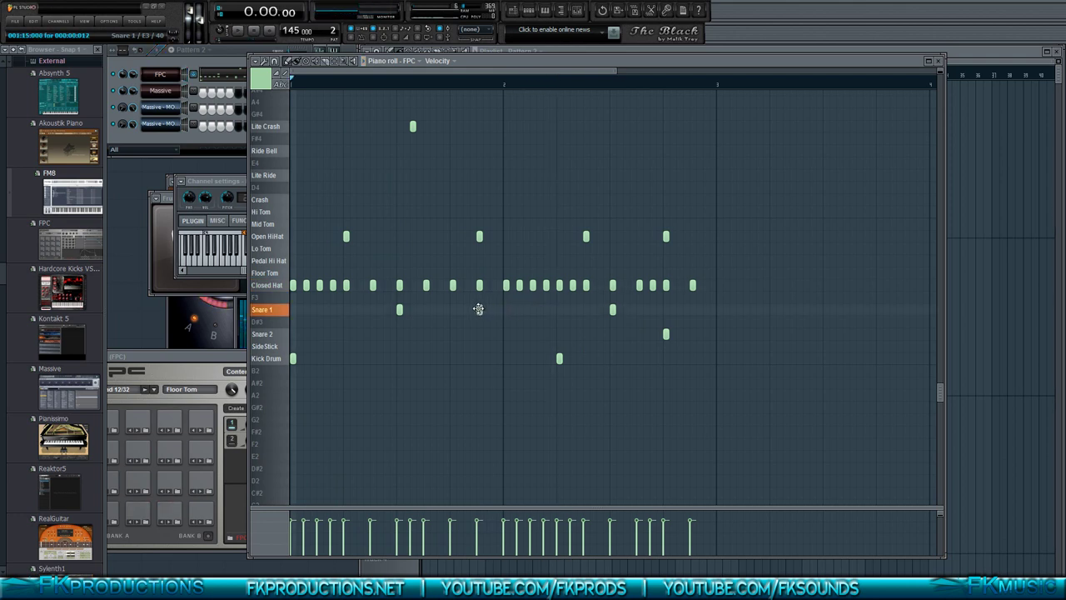
key("space")
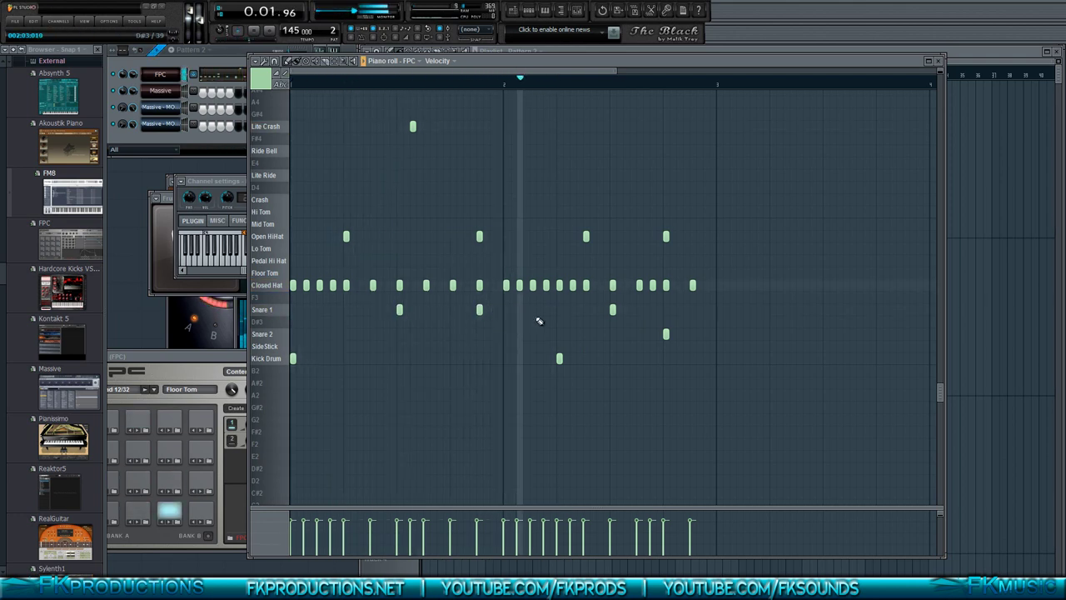
left_click(666, 359)
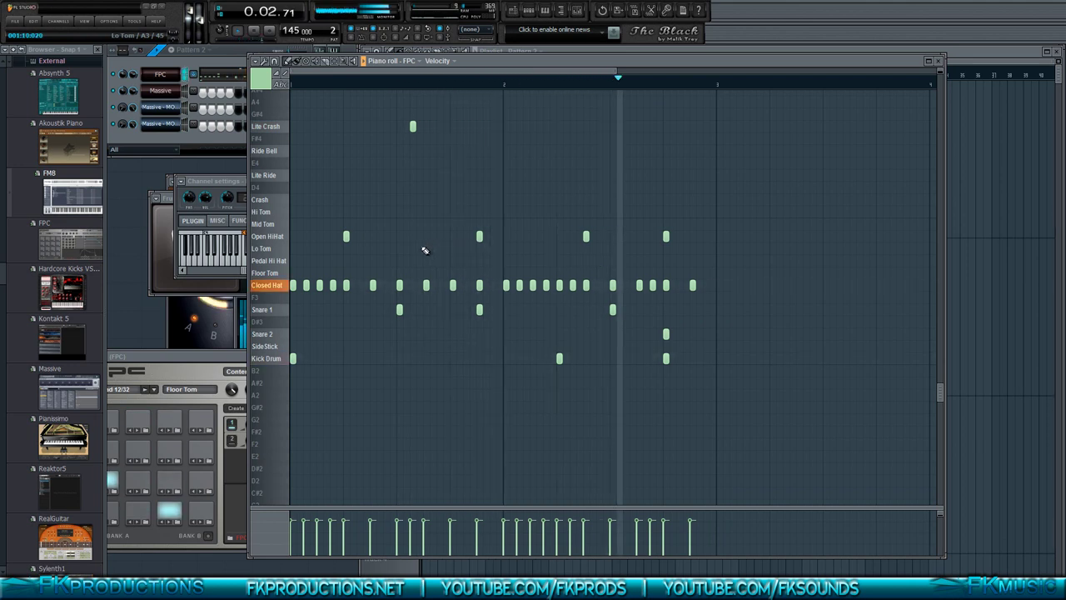
Step: Add Open HiHat hits at steps 9 and 13 of bar 1 and at step 9 of bar 2
key("space")
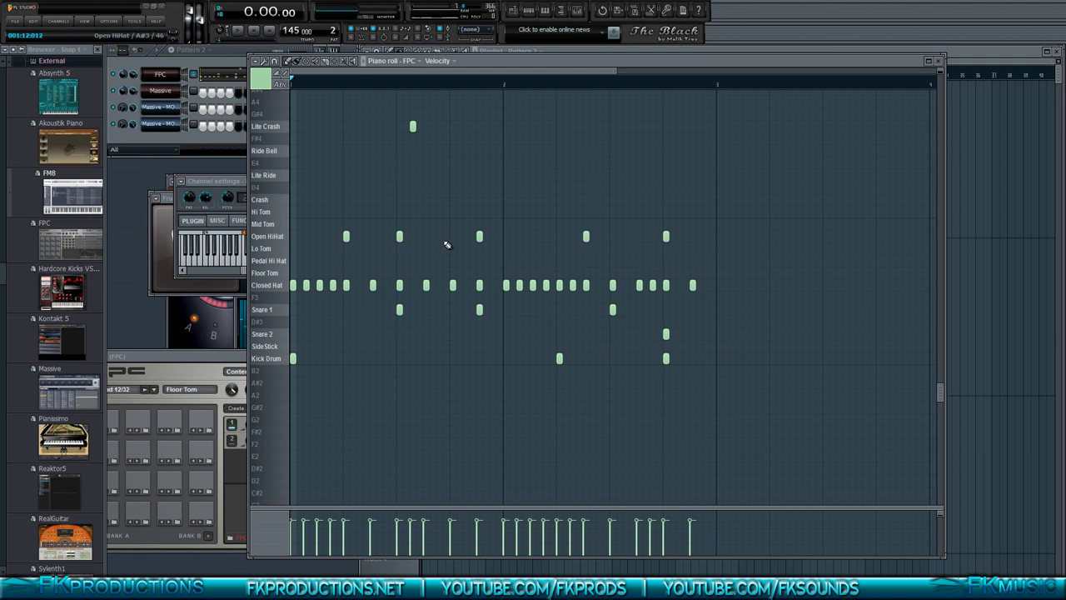
key("space")
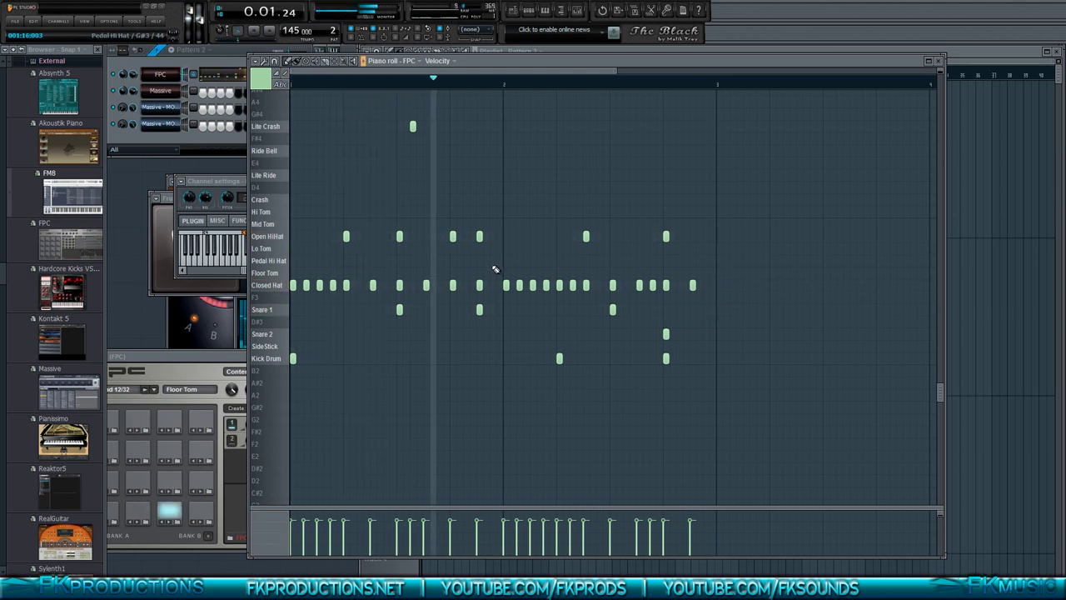
left_click(613, 237)
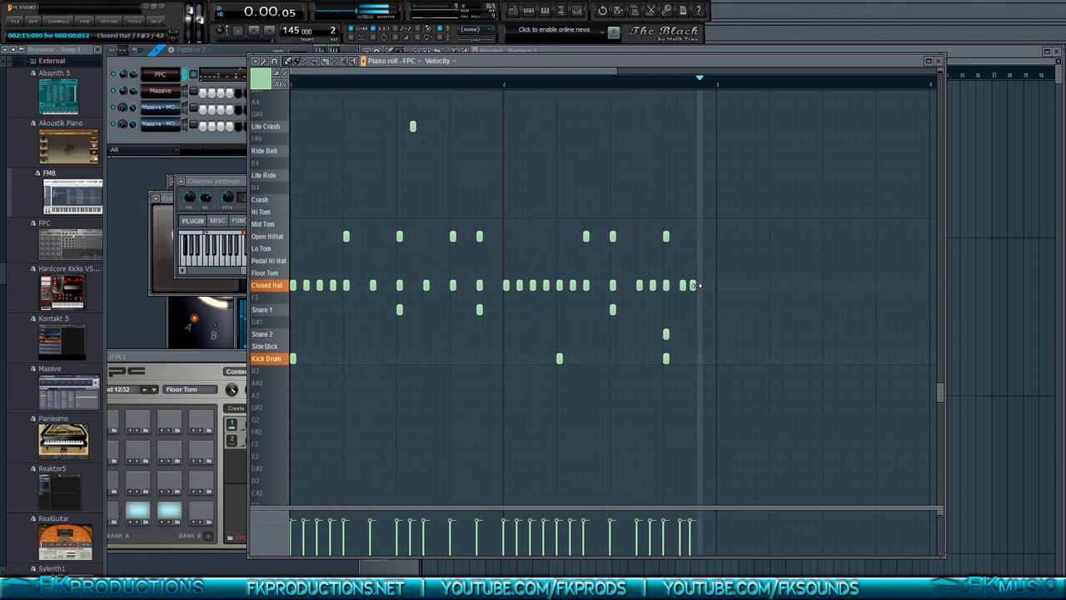
Step: Add Closed Hat hits at steps 14 and 16 of bar 2, and stop playback
left_click(680, 285)
left_click(706, 285)
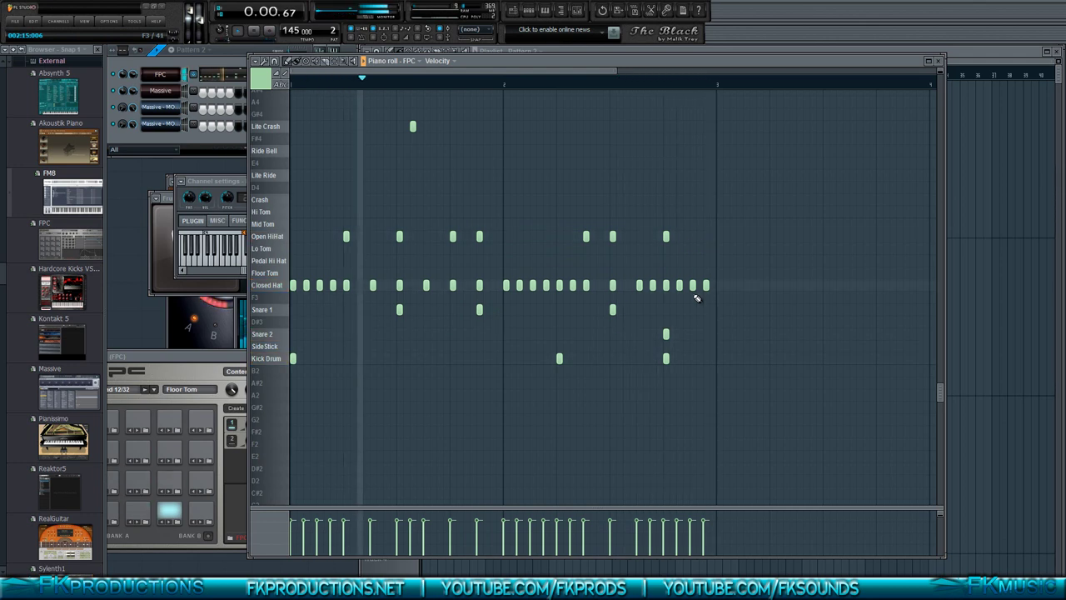
key("space")
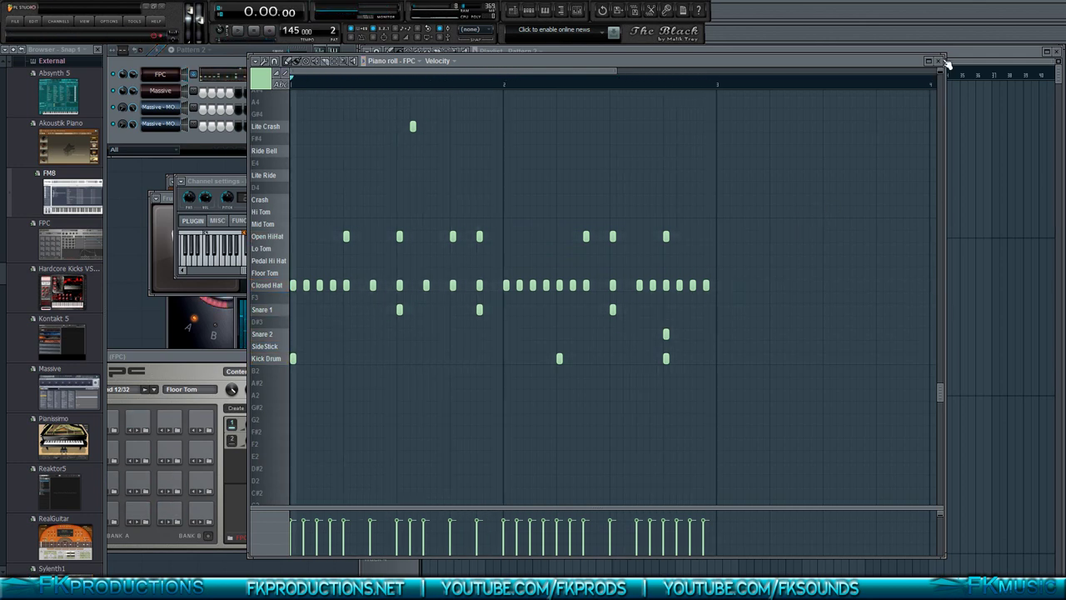
Step: Listen to the arrangement in the playlist and remove the Open HiHat hit at step 15 of bar 1 from Pattern 2
left_click(938, 61)
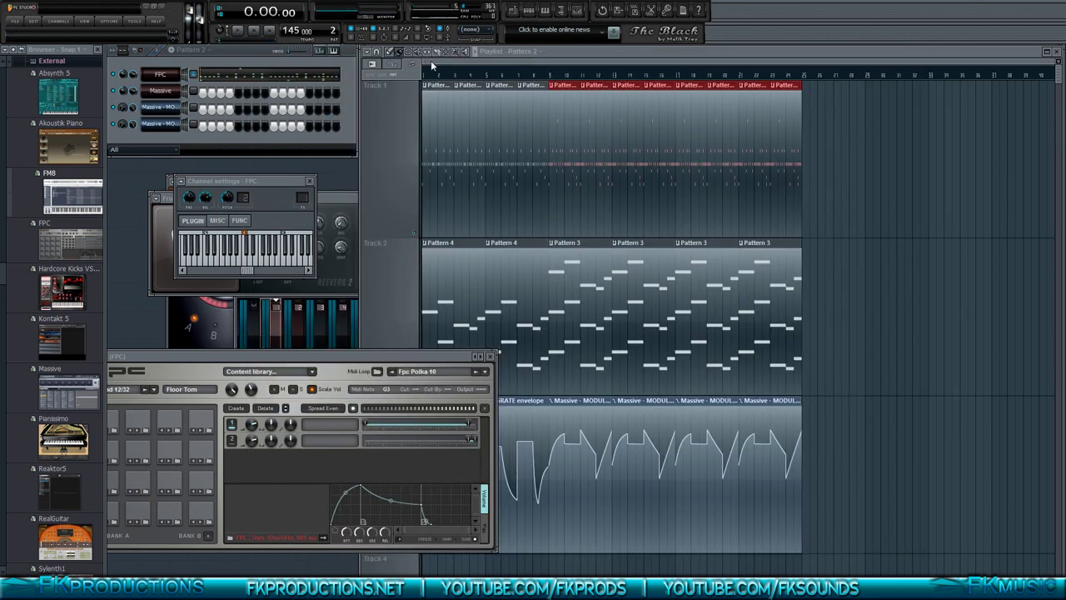
left_click(371, 85)
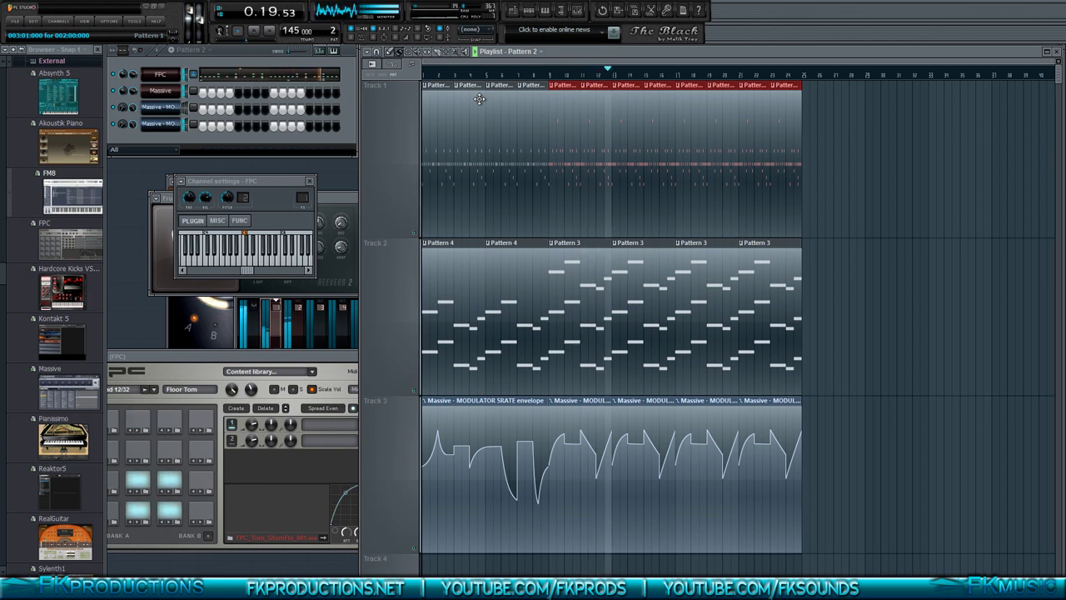
double_click(561, 133)
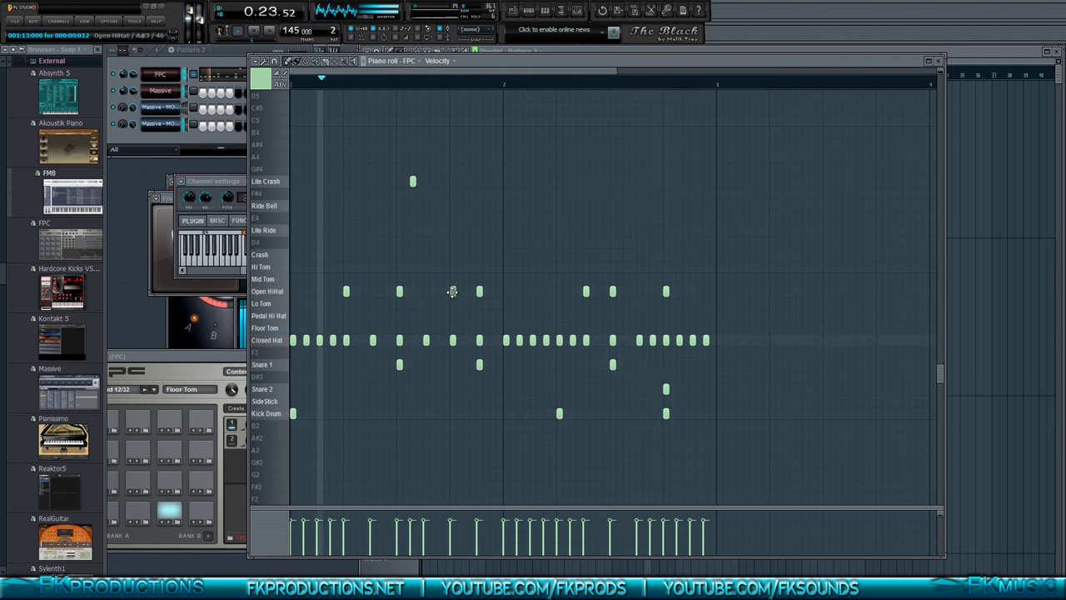
right_click(479, 290)
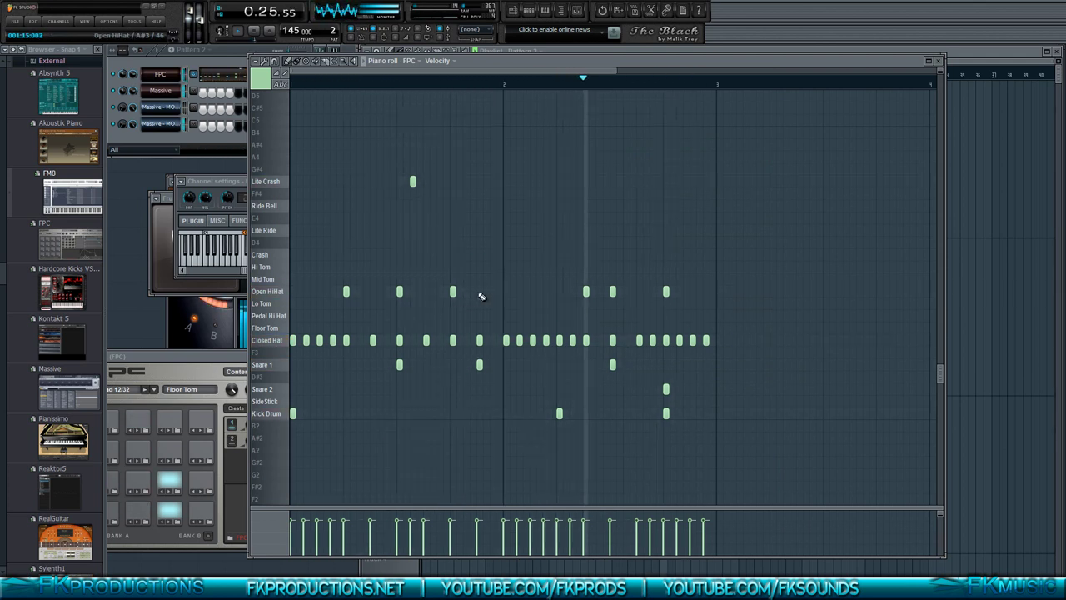